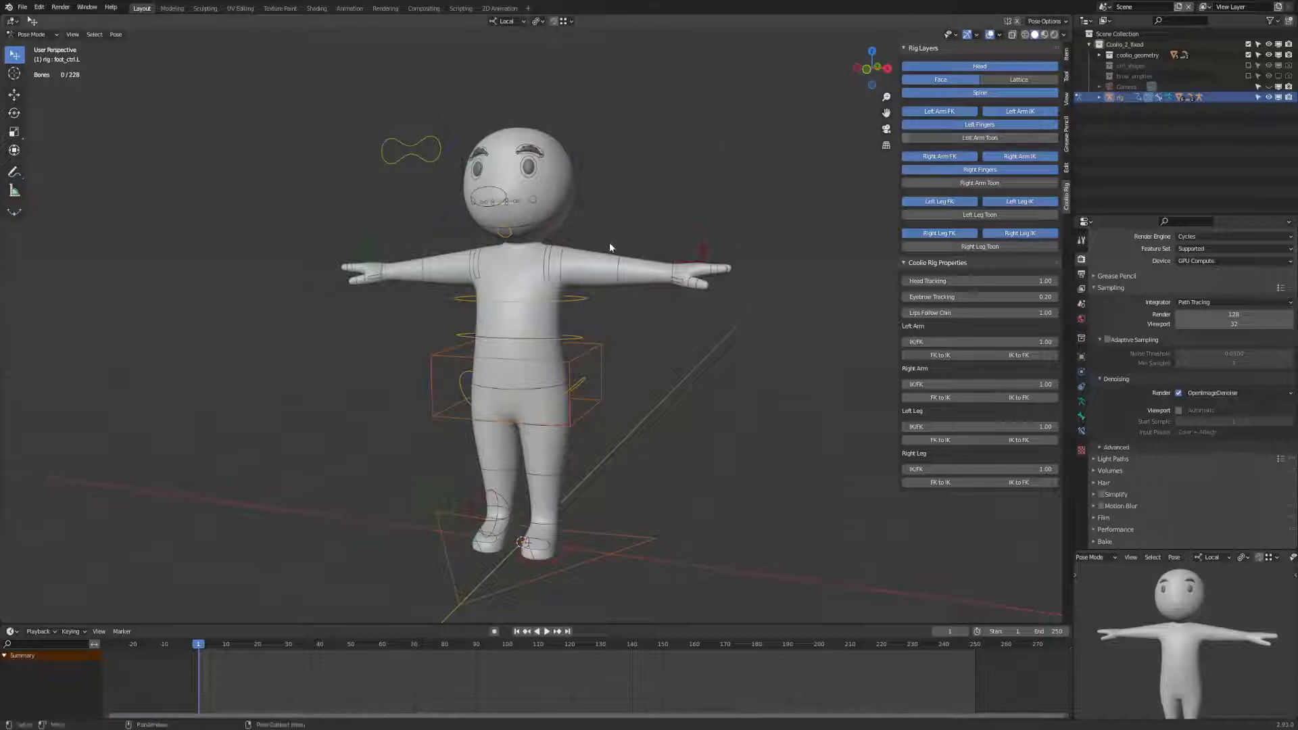
Inspect the character rig from several angles in Pose Mode and in Object Mode with nothing selected.
{"action": "middle_click_drag", "start_coordinate": [679, 205], "coordinate": [459, 254]}
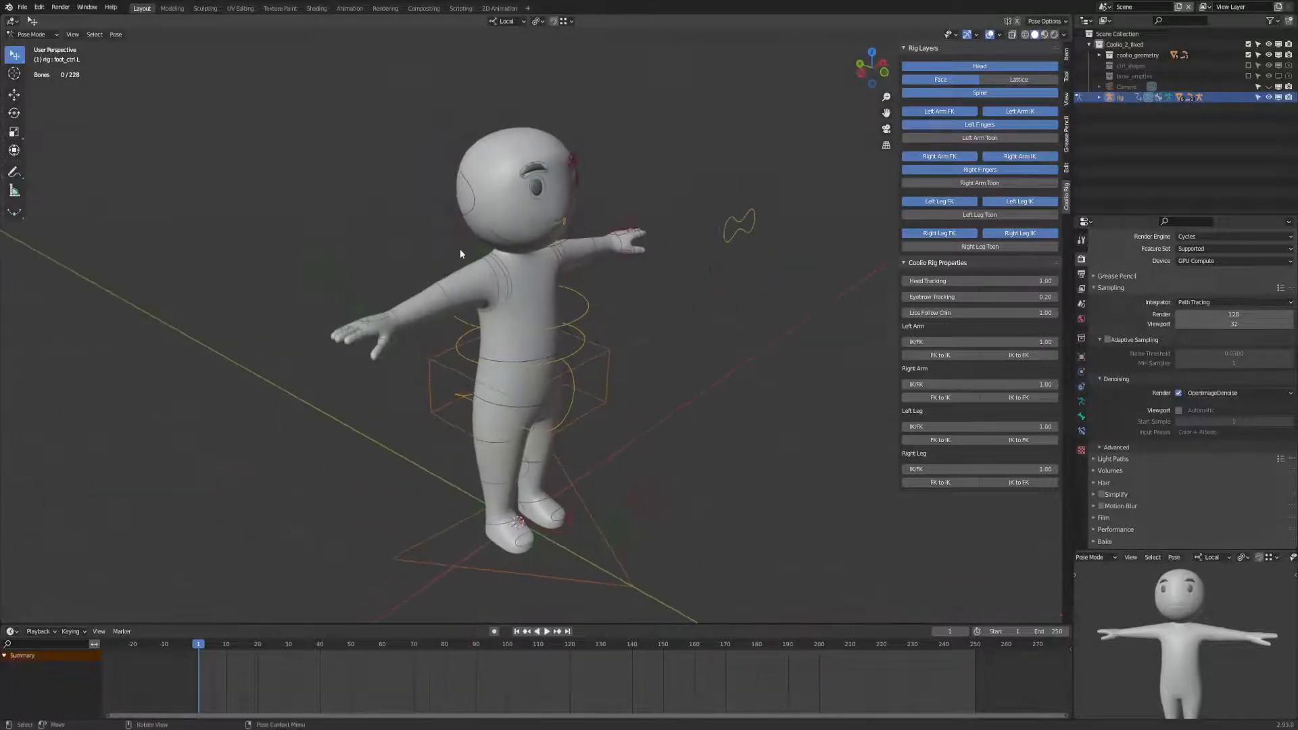
{"action": "middle_click_drag", "start_coordinate": [615, 273], "coordinate": [494, 278]}
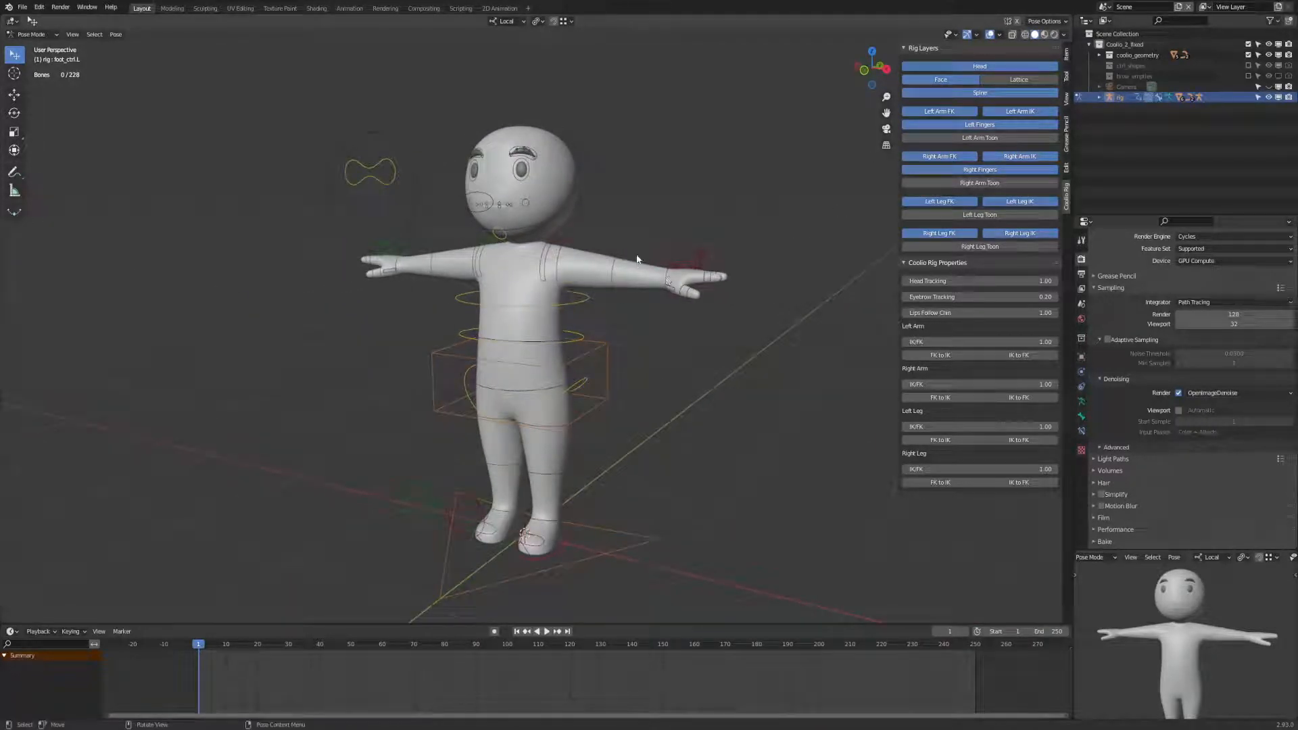
{"action": "key", "text": "ctrl+Tab"}
{"action": "key", "text": "alt+a"}
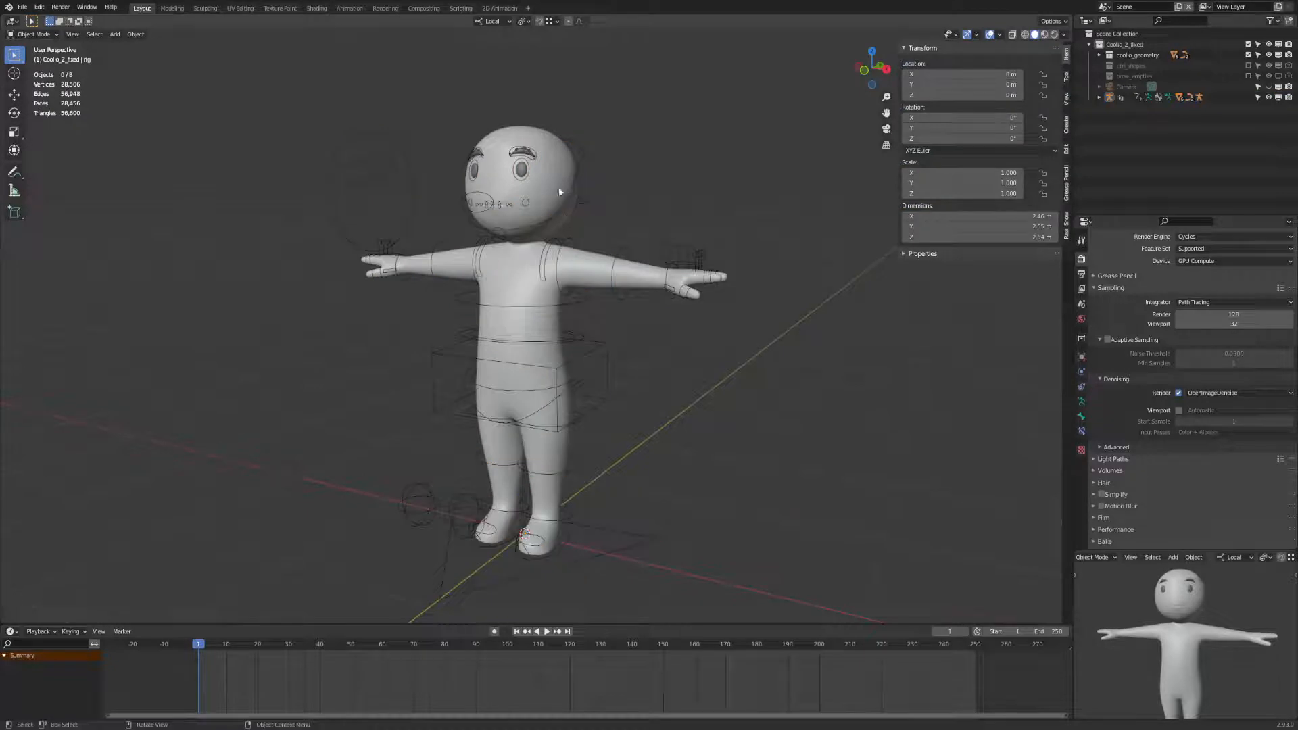
{"action": "middle_click_drag", "start_coordinate": [558, 189], "coordinate": [569, 189]}
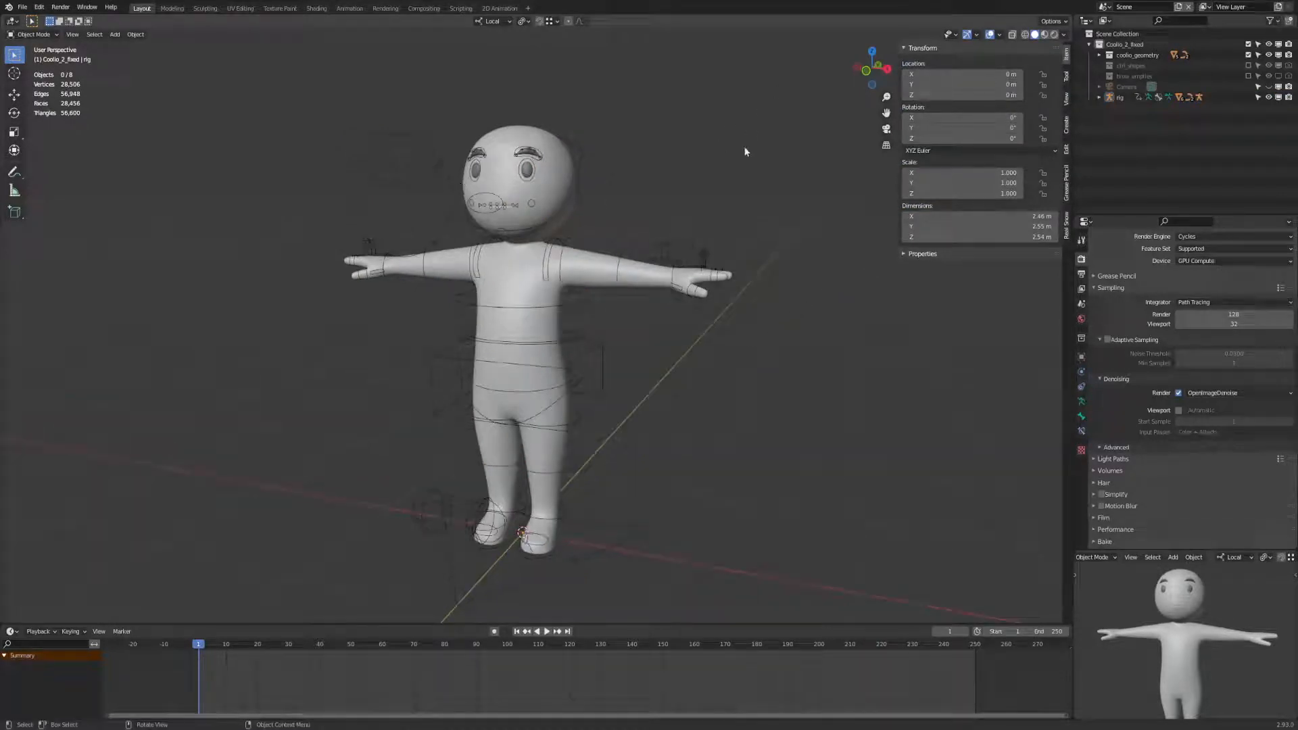
{"action": "key", "text": "ctrl+Tab"}
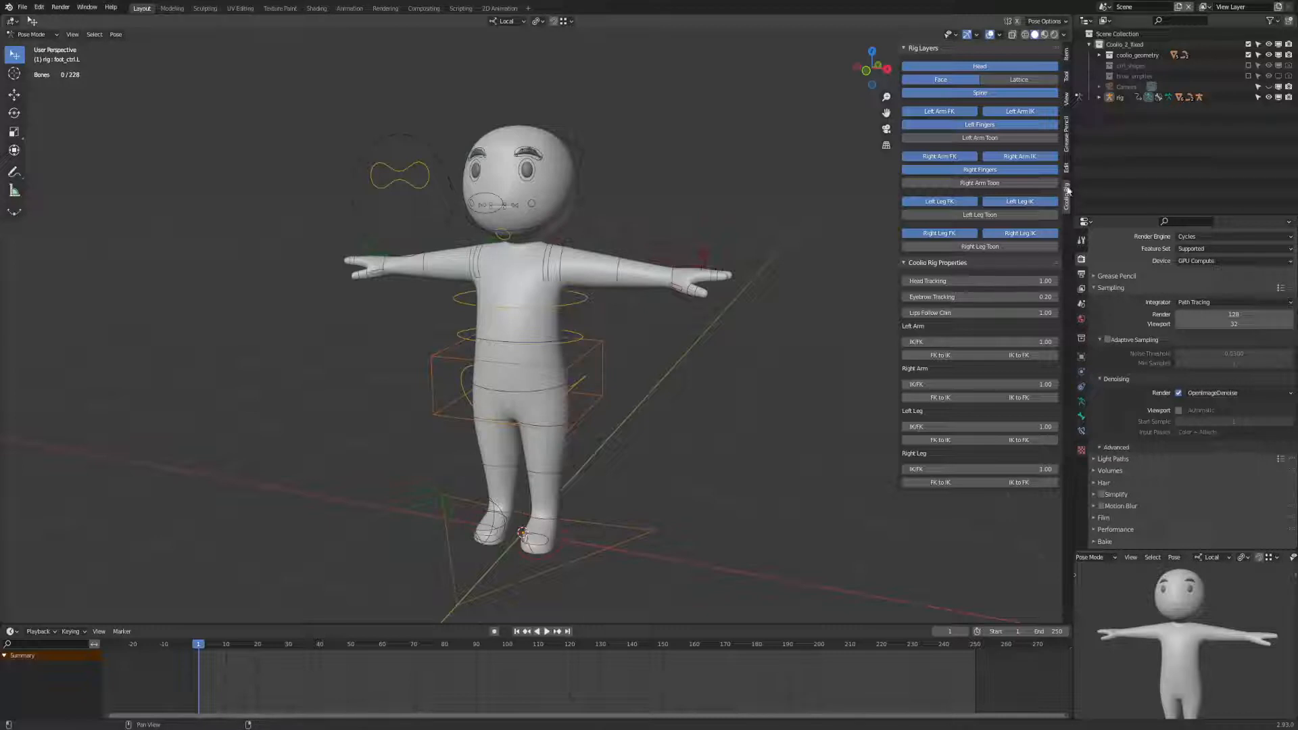
Hide the Head, Face and Spine control layers of the rig.
{"action": "scroll", "coordinate": [710, 242], "scroll_direction": "up", "scroll_amount": 5, "text": "shift"}
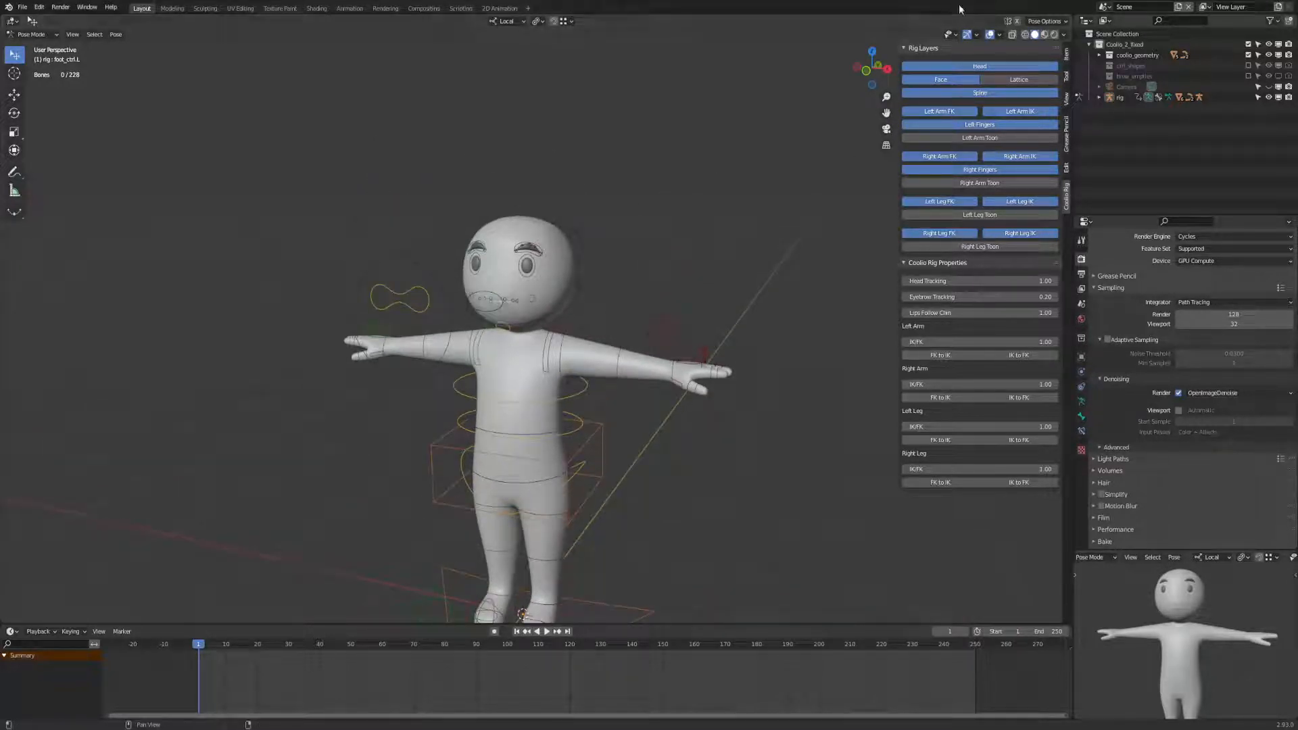
{"action": "left_click", "coordinate": [987, 66]}
{"action": "left_click", "coordinate": [964, 79]}
{"action": "left_click", "coordinate": [966, 92]}
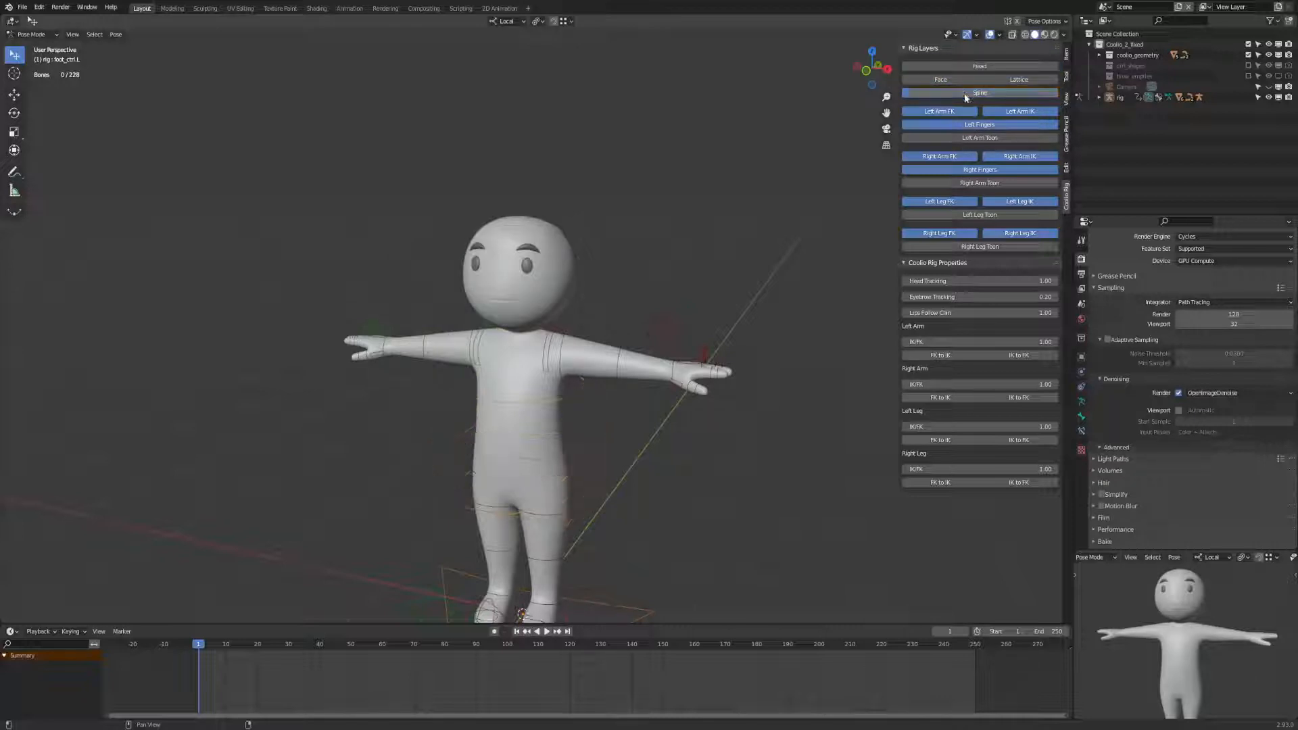
Toggle the Left Fingers, Left Arm IK and Left Arm FK layers off and back on.
{"action": "left_click", "coordinate": [985, 126]}
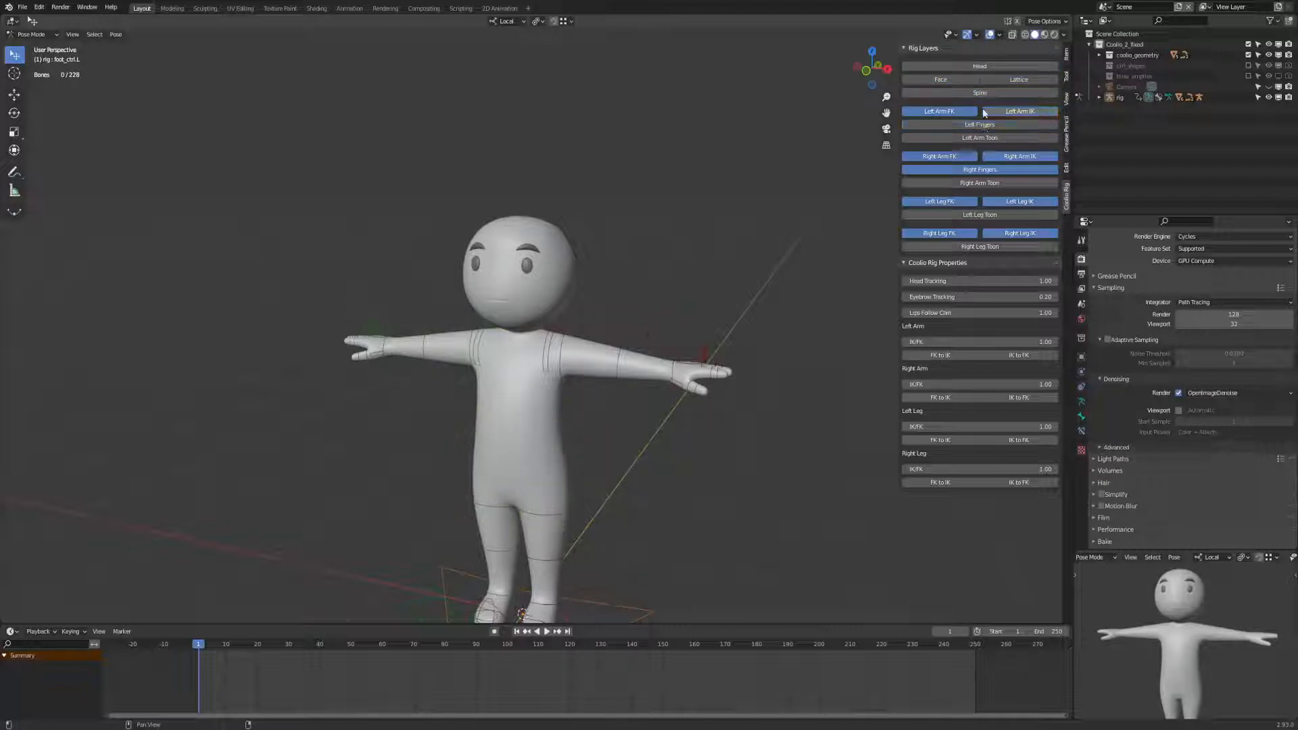
{"action": "left_click", "coordinate": [984, 113]}
{"action": "left_click", "coordinate": [940, 112]}
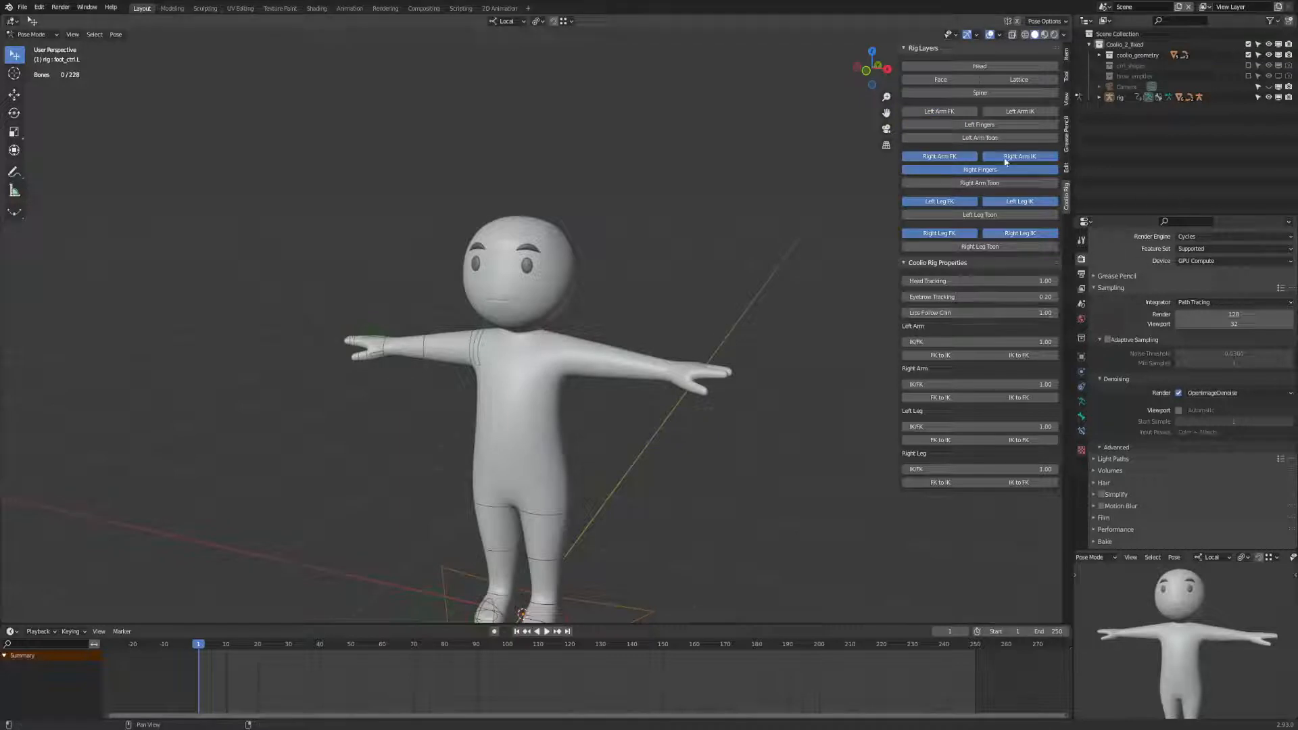
{"action": "left_click", "coordinate": [988, 127]}
{"action": "left_click_drag", "start_coordinate": [938, 111], "coordinate": [1051, 111]}
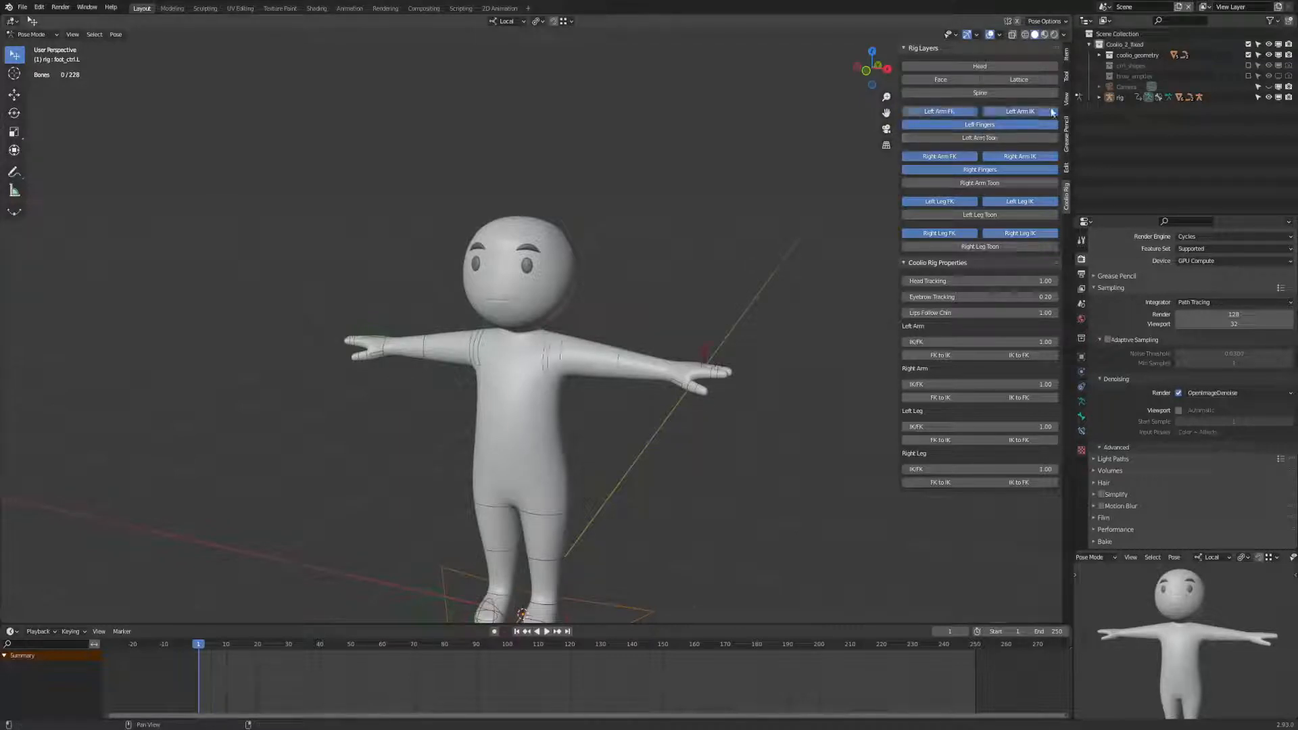
Show the Head control layer and view the armature's layer settings before returning to the render settings.
{"action": "left_click", "coordinate": [979, 66]}
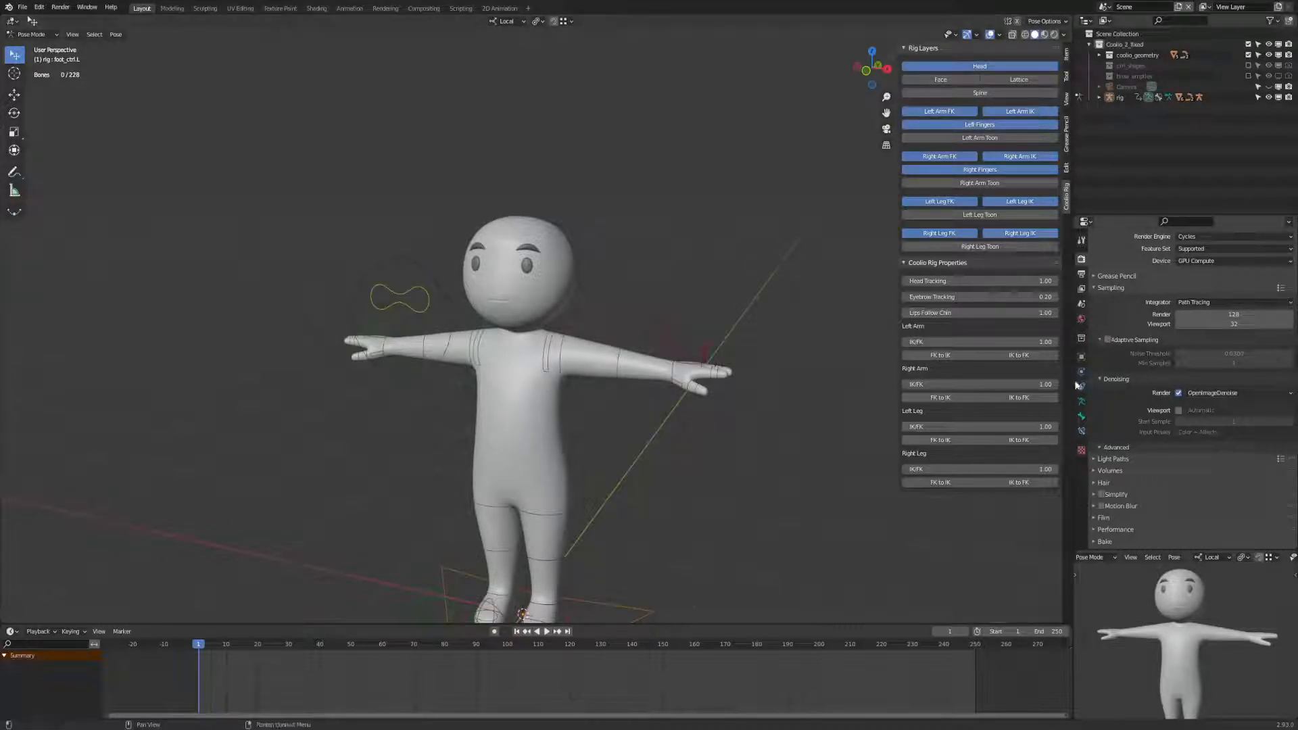
{"action": "left_click", "coordinate": [1081, 404]}
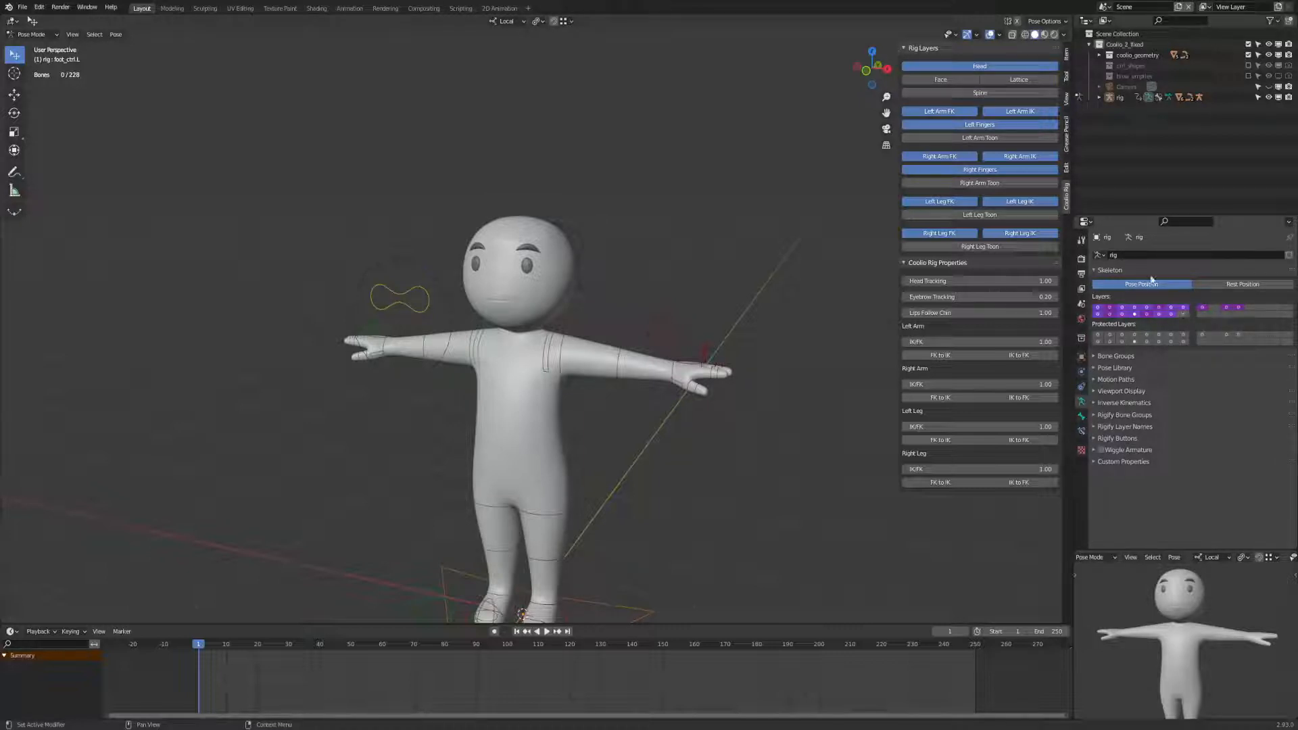
{"action": "left_click", "coordinate": [1080, 259]}
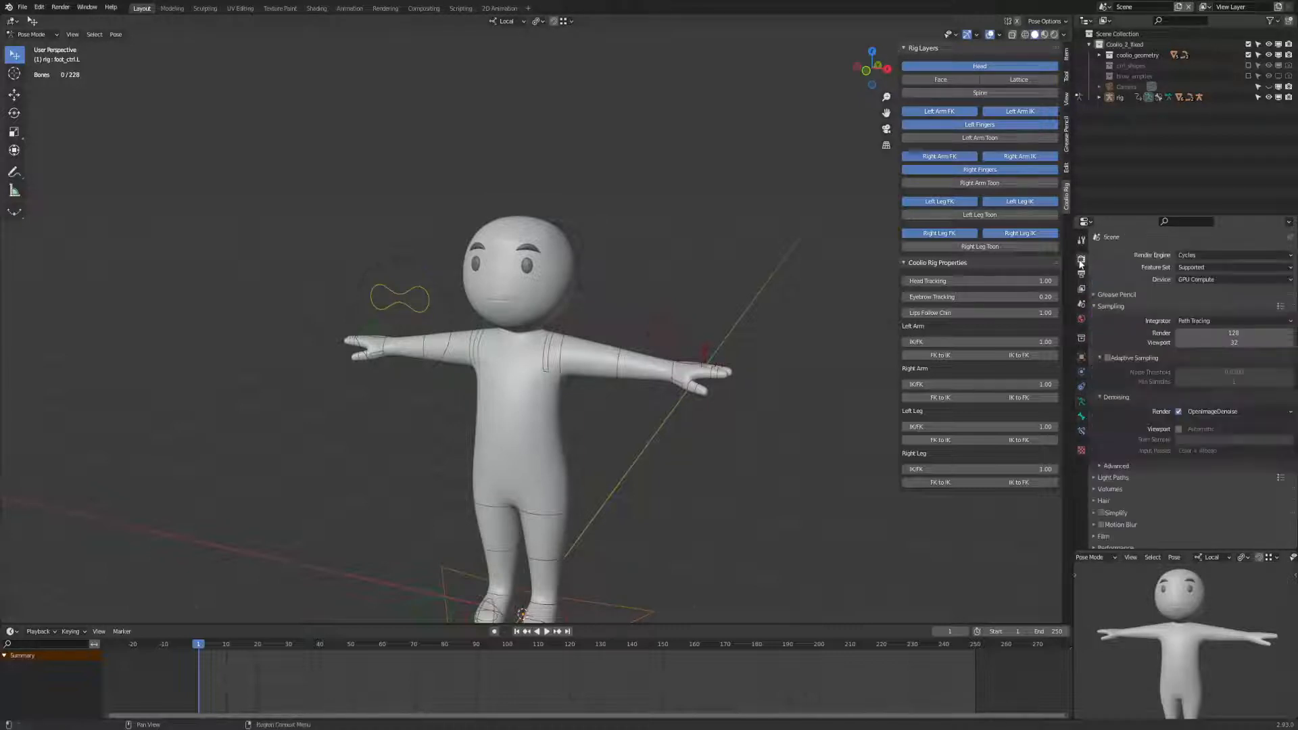
Move the head target control upward so the character looks up.
{"action": "scroll", "coordinate": [707, 280], "scroll_direction": "up", "scroll_amount": 2}
{"action": "middle_click_drag", "start_coordinate": [706, 280], "coordinate": [738, 223]}
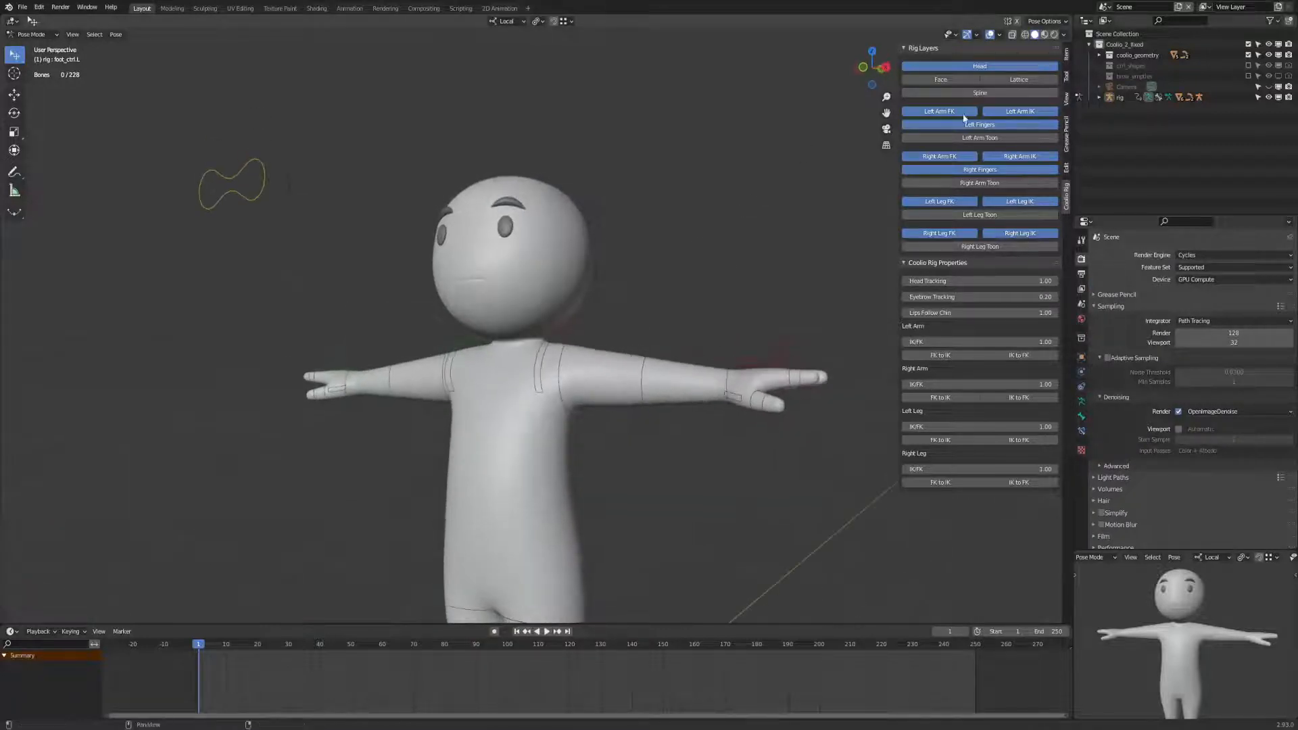
{"action": "left_click", "coordinate": [274, 261]}
{"action": "key", "text": "g"}
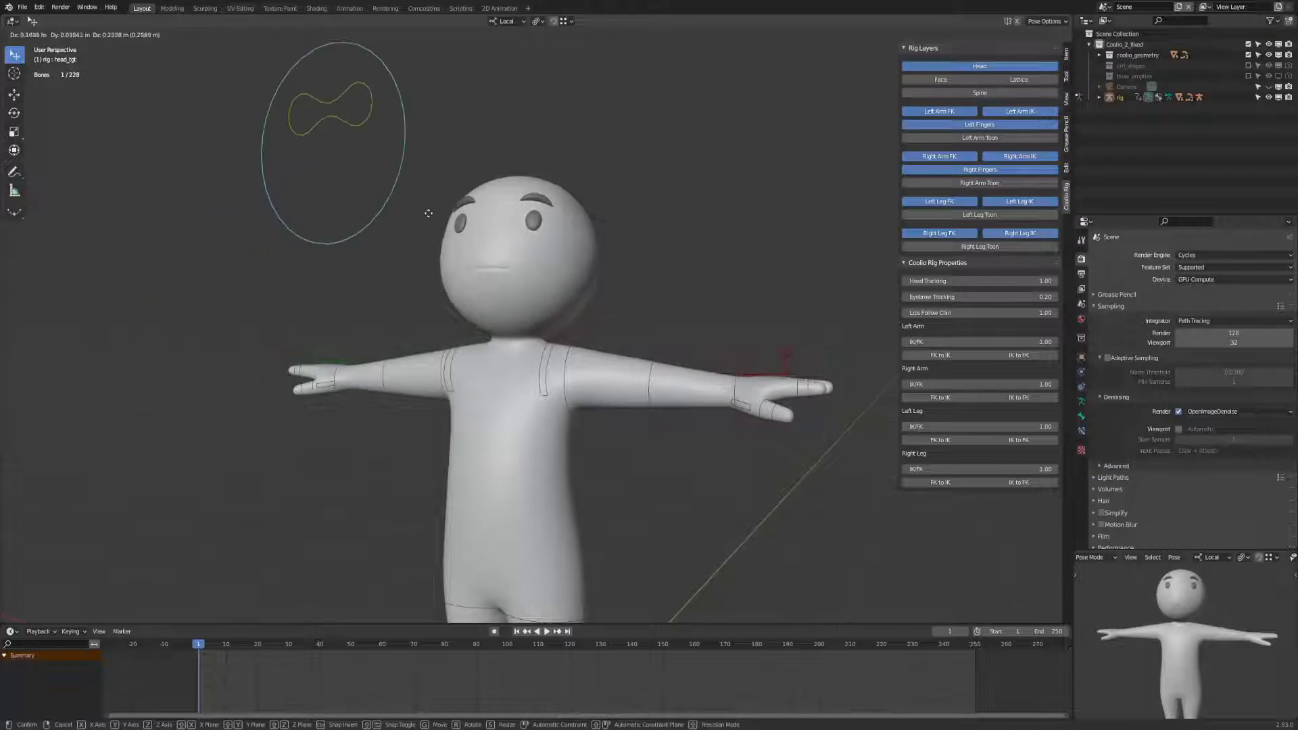
{"action": "left_click", "coordinate": [392, 181]}
Try a trackball rotation on the head control and undo it.
{"action": "left_click", "coordinate": [613, 234]}
{"action": "key", "text": "r"}
{"action": "key", "text": "r"}
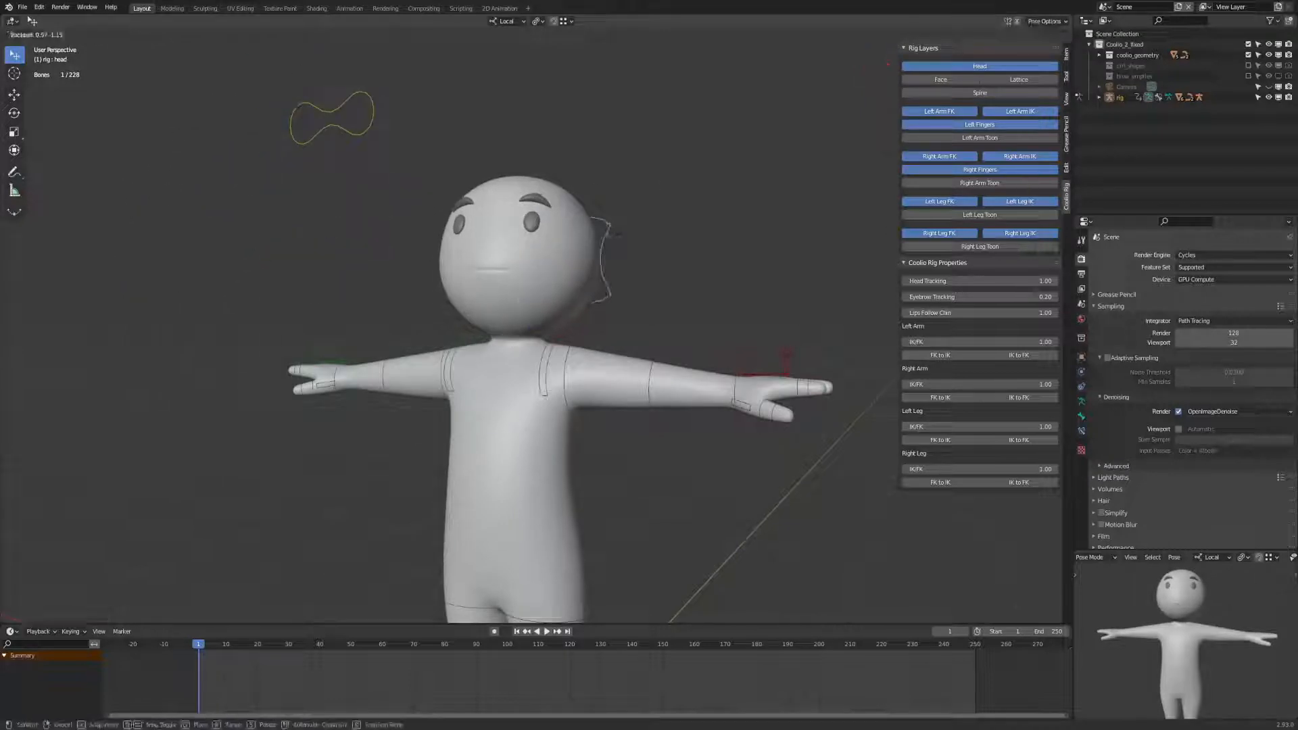
{"action": "left_click", "coordinate": [572, 235]}
{"action": "key", "text": "ctrl+z"}
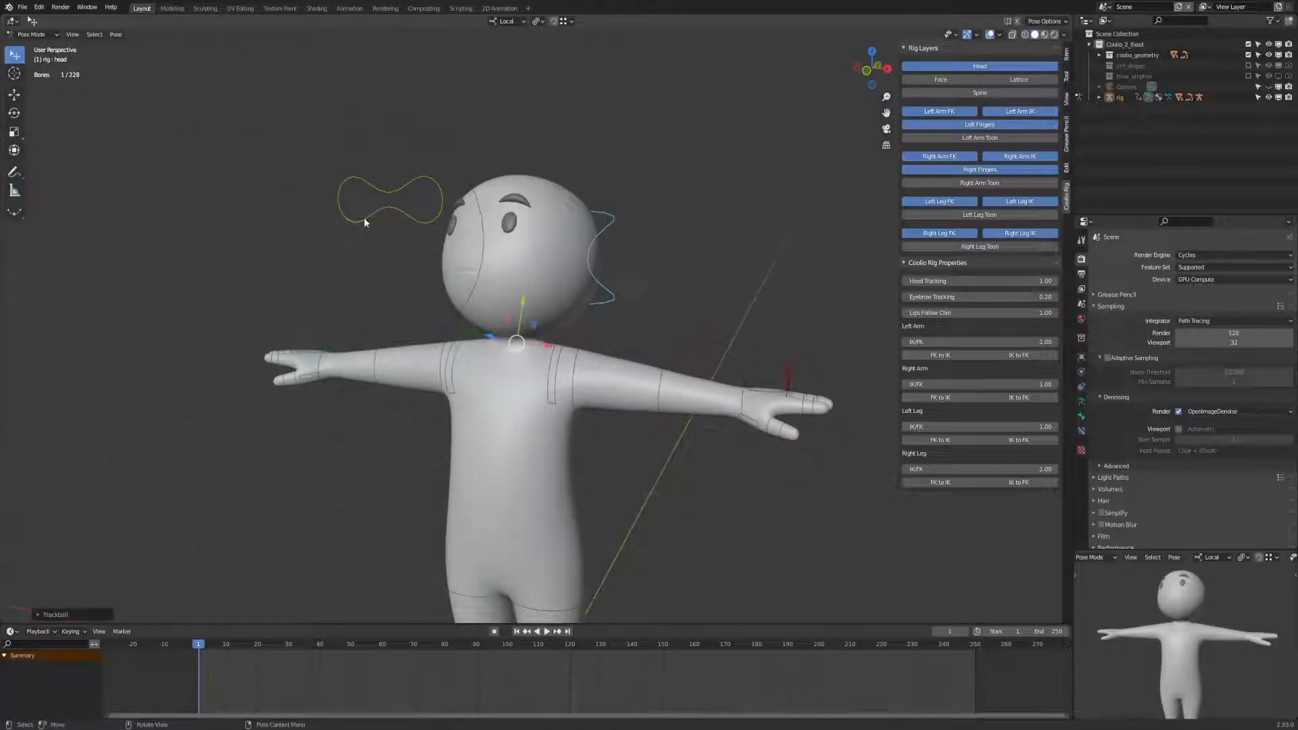
Try moving the eyes target control in front of the face, restore the default pose and save the file.
{"action": "left_click", "coordinate": [349, 221]}
{"action": "key", "text": "g"}
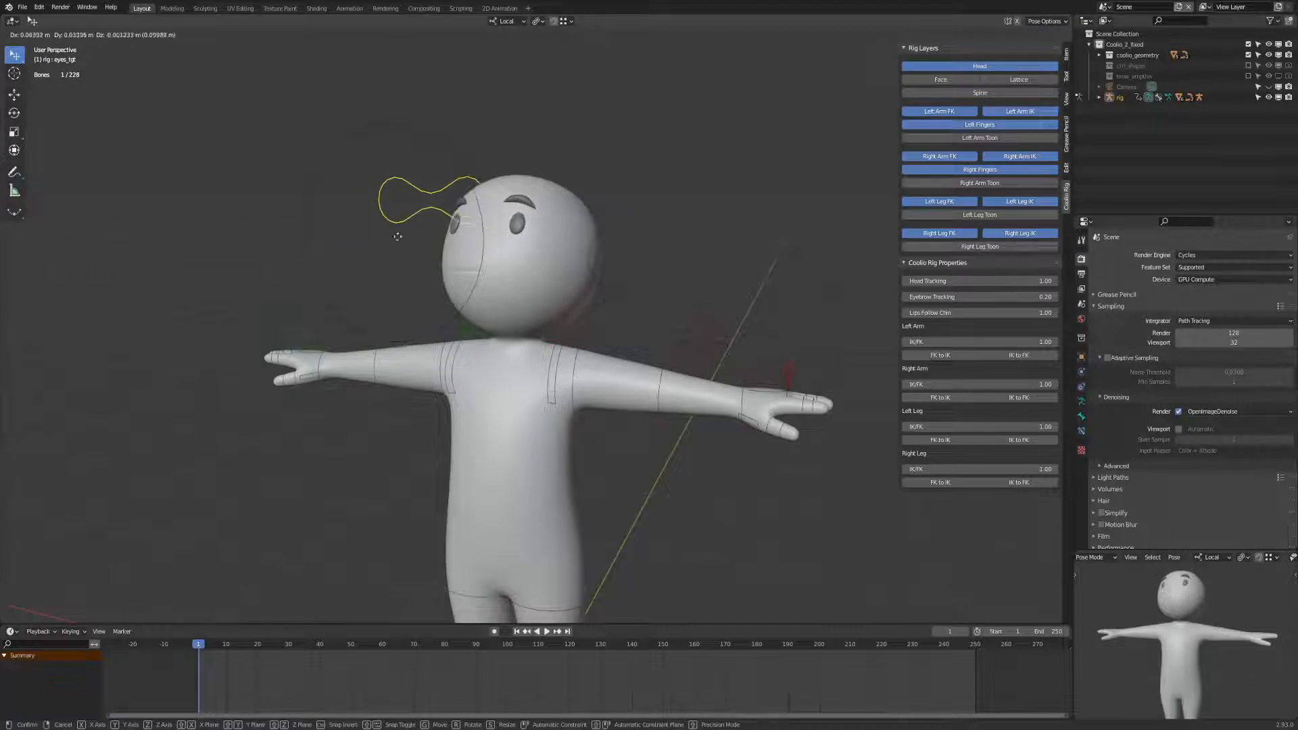
{"action": "left_click", "coordinate": [382, 283]}
{"action": "key", "text": "ctrl+z"}
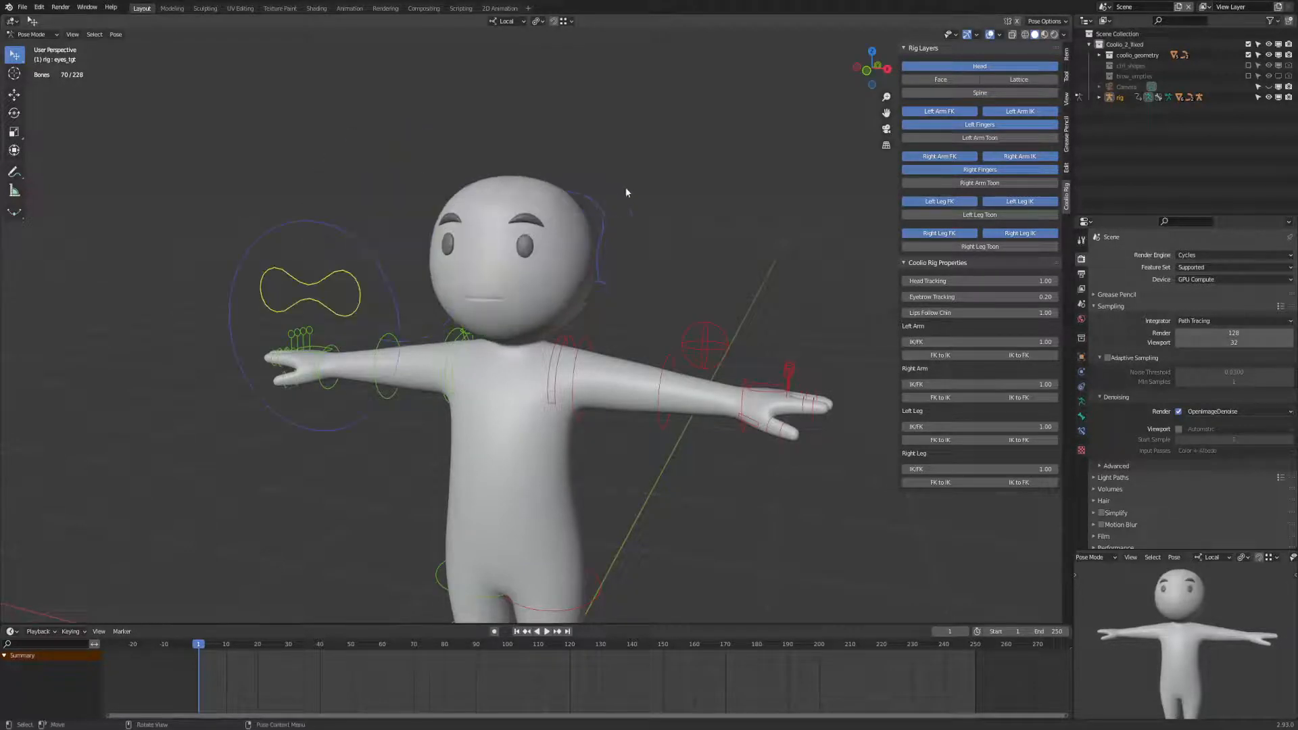
{"action": "key", "text": "ctrl+s"}
Test Head Tracking up to 1.00 with the head target raised, clear the target's location and save the file.
{"action": "left_click_drag", "start_coordinate": [361, 242], "coordinate": [315, 96]}
{"action": "left_click_drag", "start_coordinate": [936, 283], "coordinate": [1054, 285]}
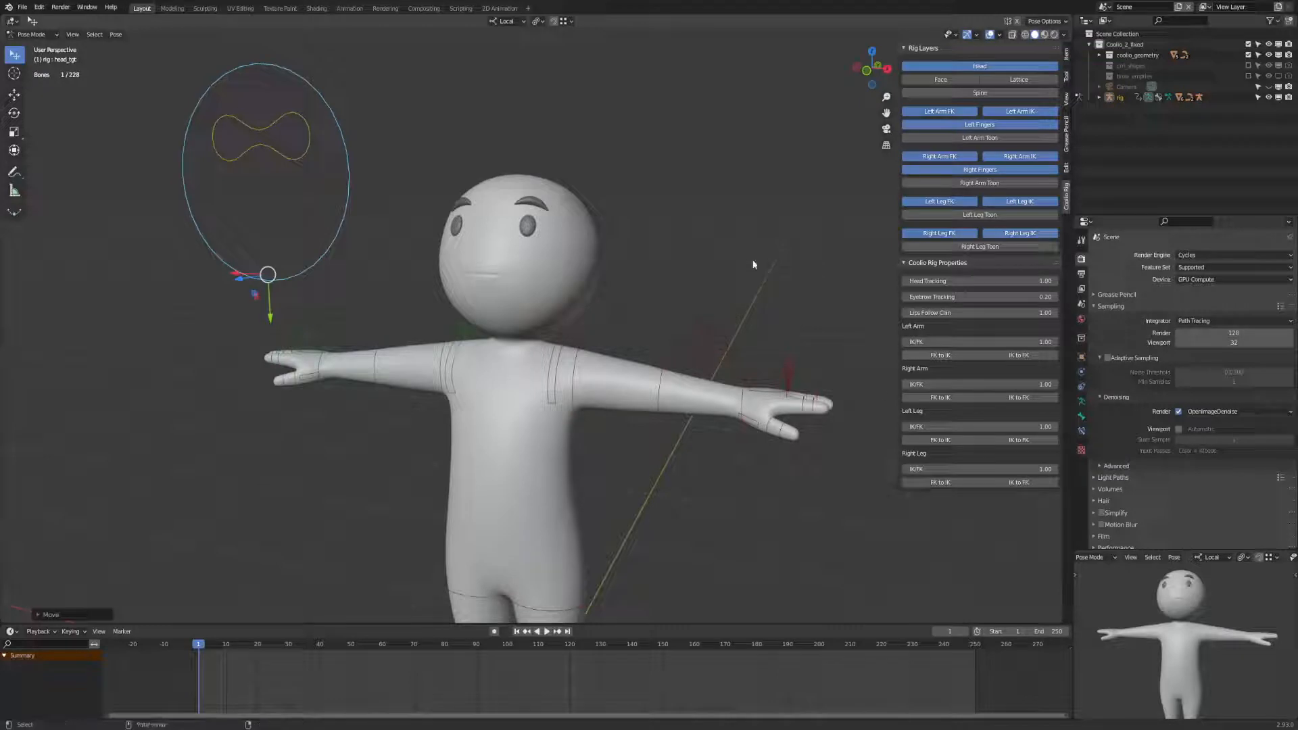
{"action": "key", "text": "alt+g"}
{"action": "key", "text": "ctrl+s"}
{"action": "left_click", "coordinate": [655, 292]}
{"action": "middle_click_drag", "start_coordinate": [655, 292], "coordinate": [700, 278]}
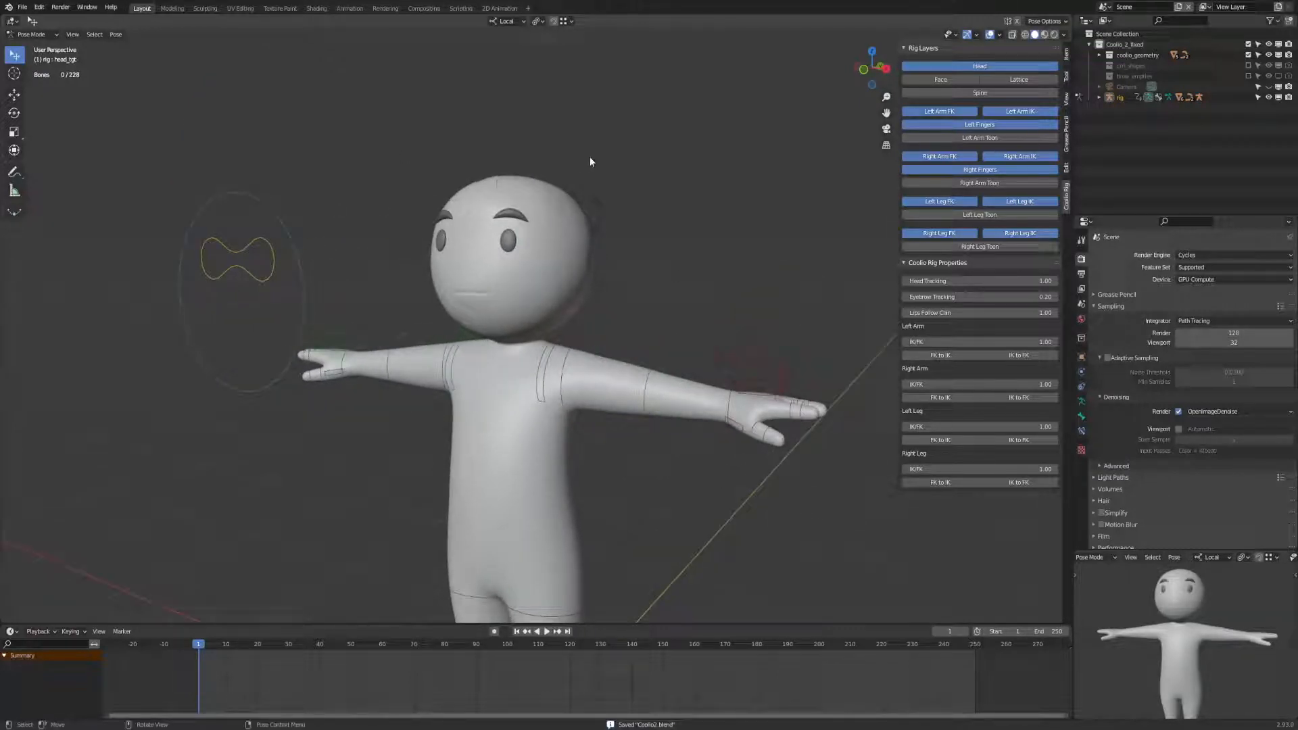
Raise the head target control again to tilt the head upward.
{"action": "middle_click_drag", "start_coordinate": [667, 176], "coordinate": [496, 183]}
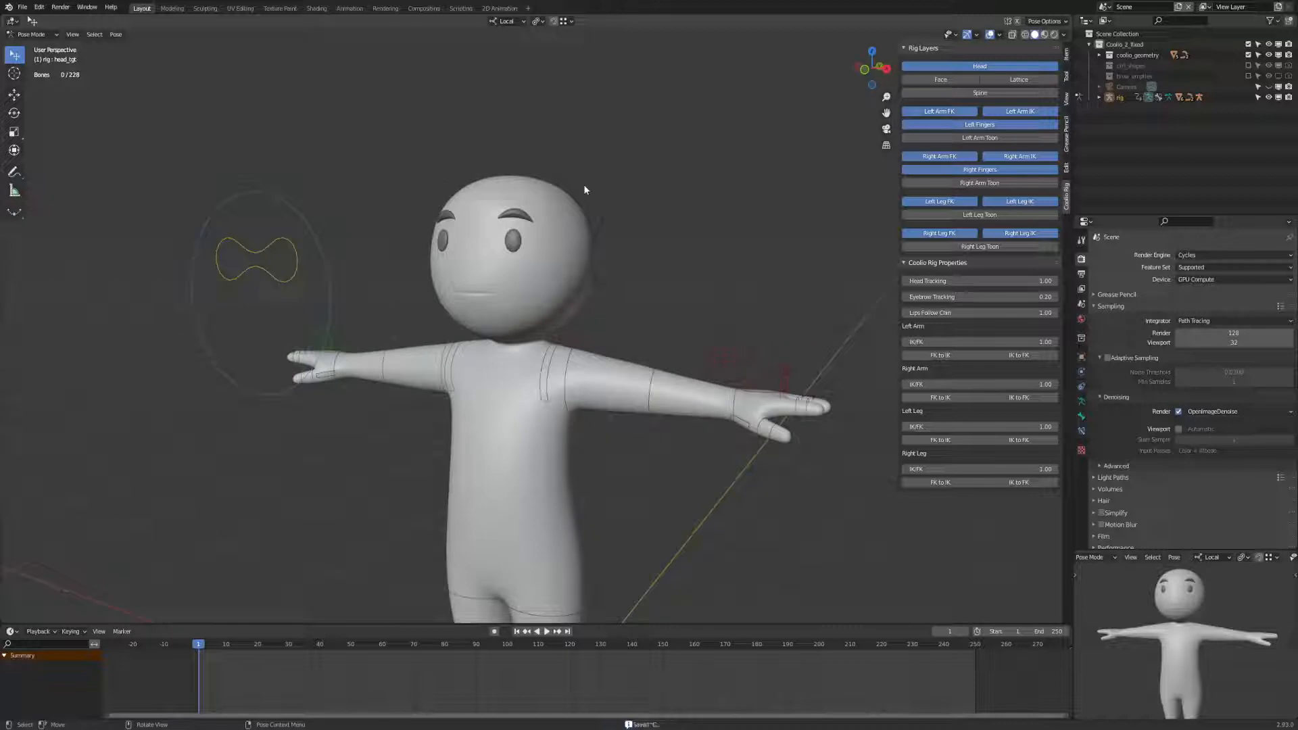
{"action": "left_click", "coordinate": [254, 395]}
{"action": "key", "text": "g"}
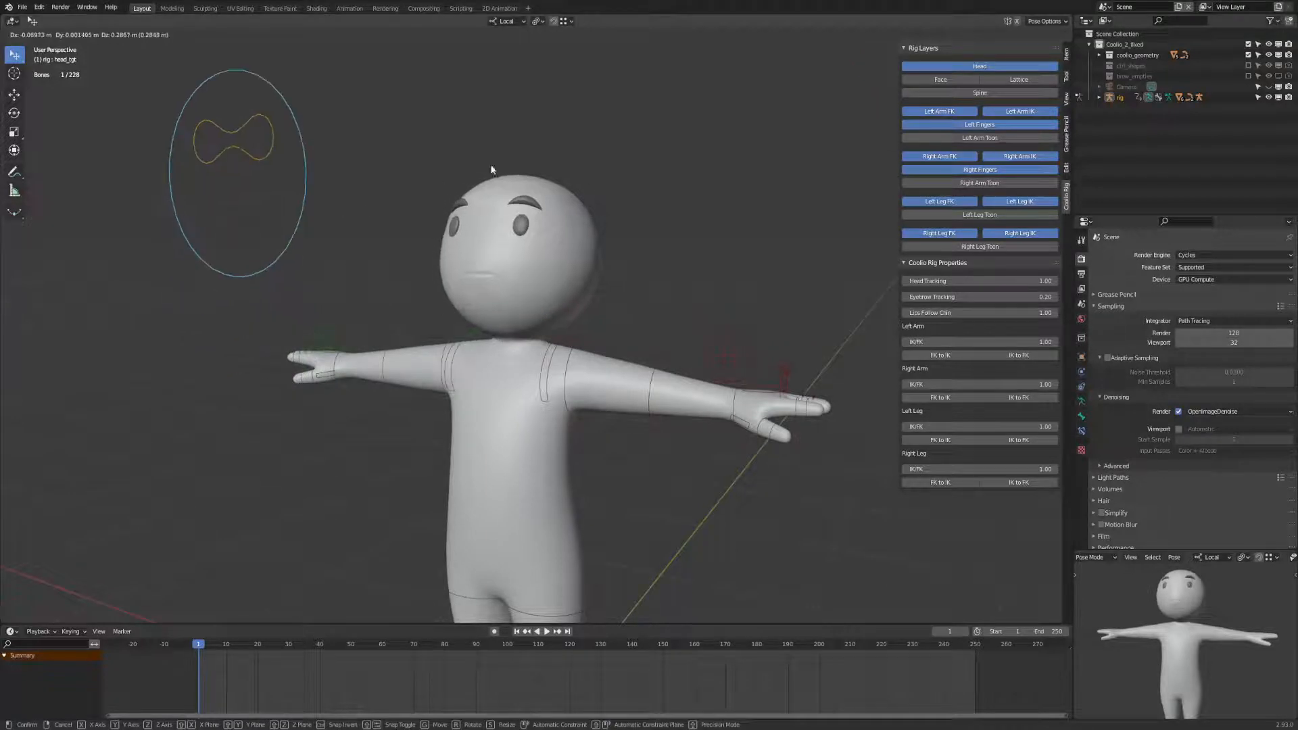
{"action": "left_click", "coordinate": [493, 171]}
Rotate the head control freely with a trackball rotation and check the head from the side.
{"action": "left_click", "coordinate": [613, 231]}
{"action": "key", "text": "r"}
{"action": "key", "text": "r"}
{"action": "left_click", "coordinate": [693, 264]}
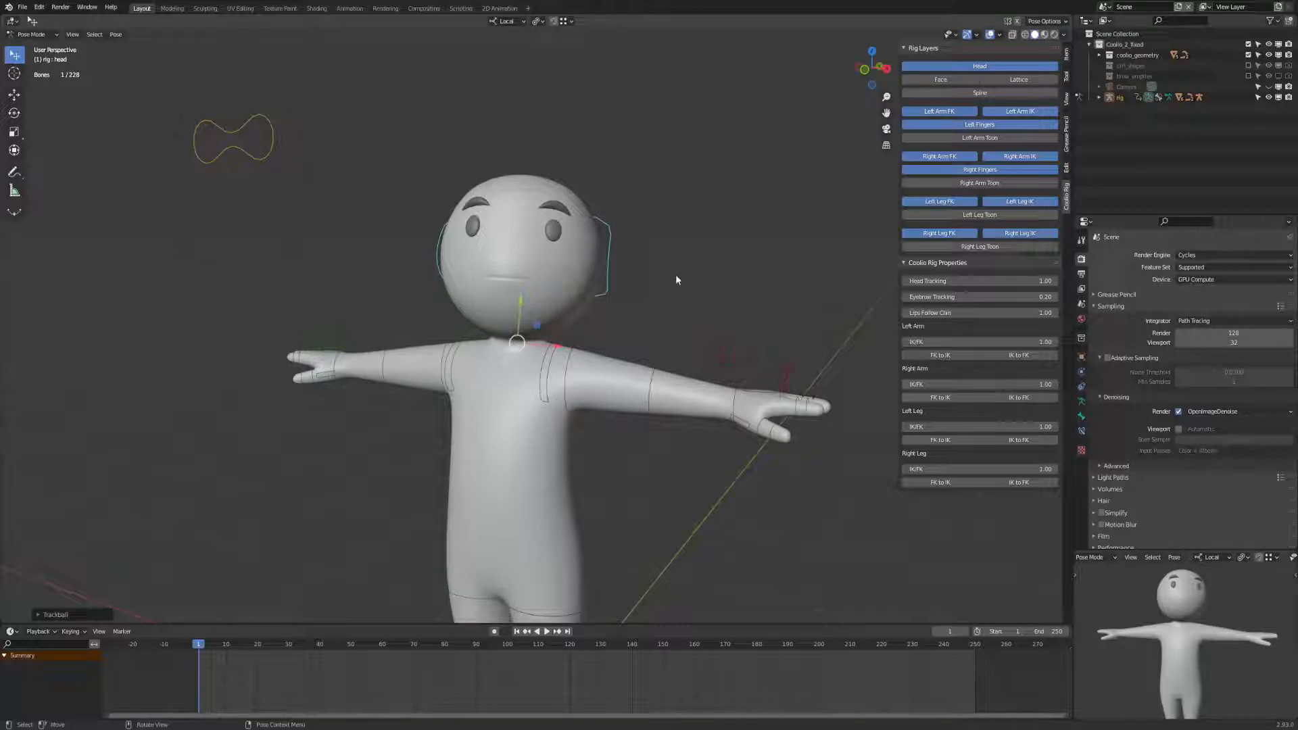
{"action": "middle_click_drag", "start_coordinate": [676, 280], "coordinate": [162, 261]}
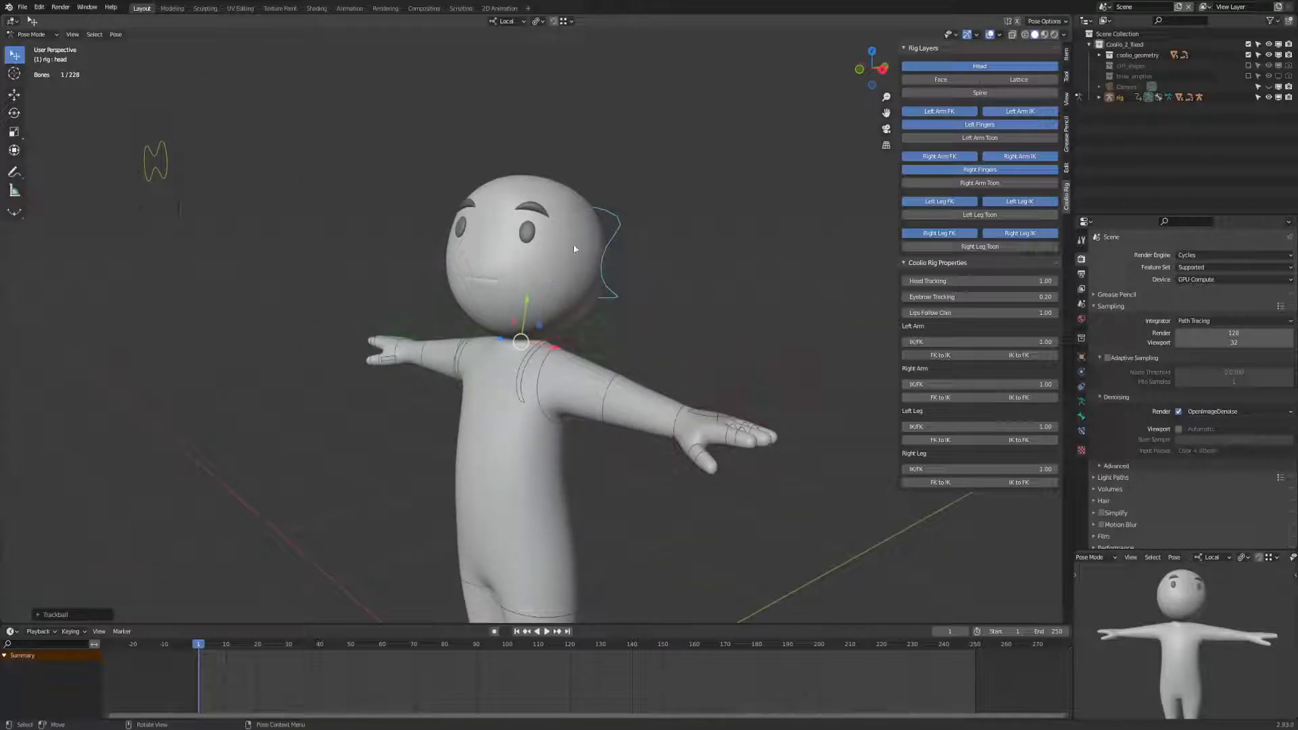
{"action": "middle_click_drag", "start_coordinate": [573, 249], "coordinate": [830, 200]}
Clear the pose of all the rig's controls, save the file and deselect everything.
{"action": "key", "text": "a"}
{"action": "key", "text": "alt+r"}
{"action": "key", "text": "ctrl+s"}
{"action": "key", "text": "alt+a"}
Show the Face control layer and view the facial controls from the front.
{"action": "left_click", "coordinate": [941, 80]}
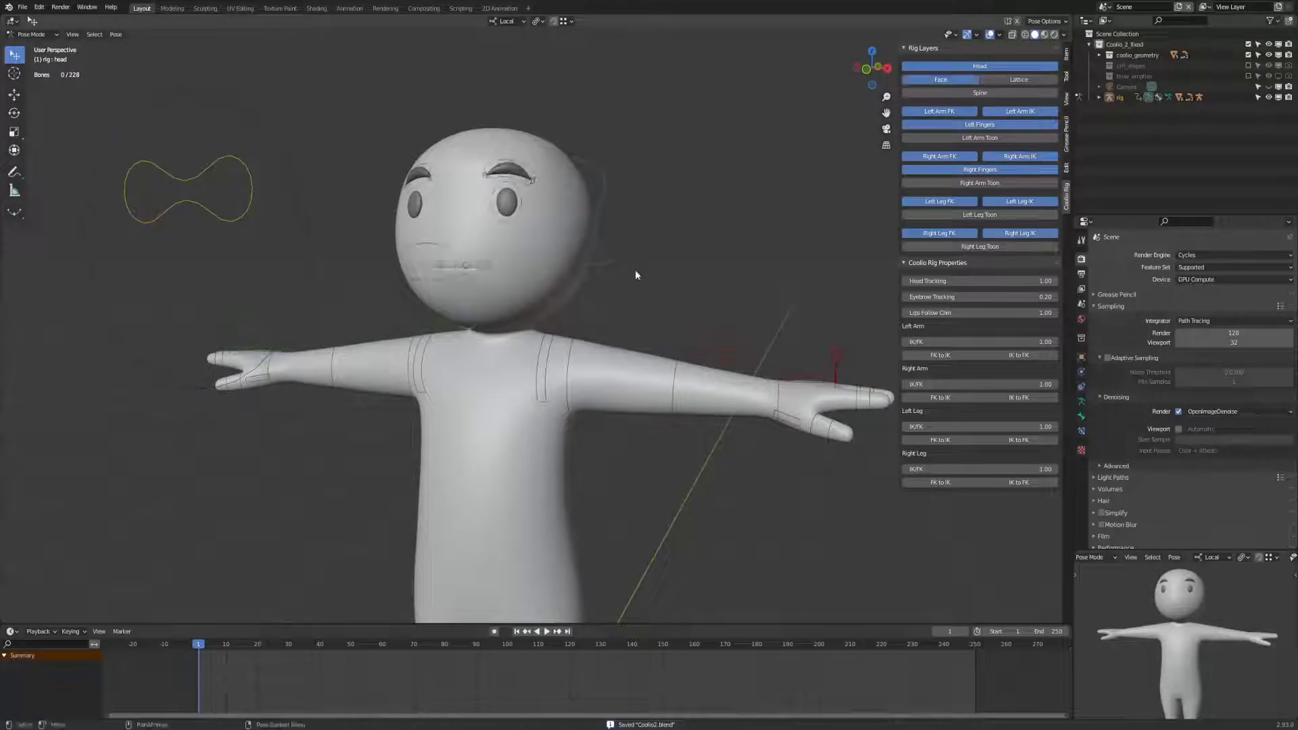
{"action": "middle_click_drag", "start_coordinate": [635, 269], "coordinate": [635, 269]}
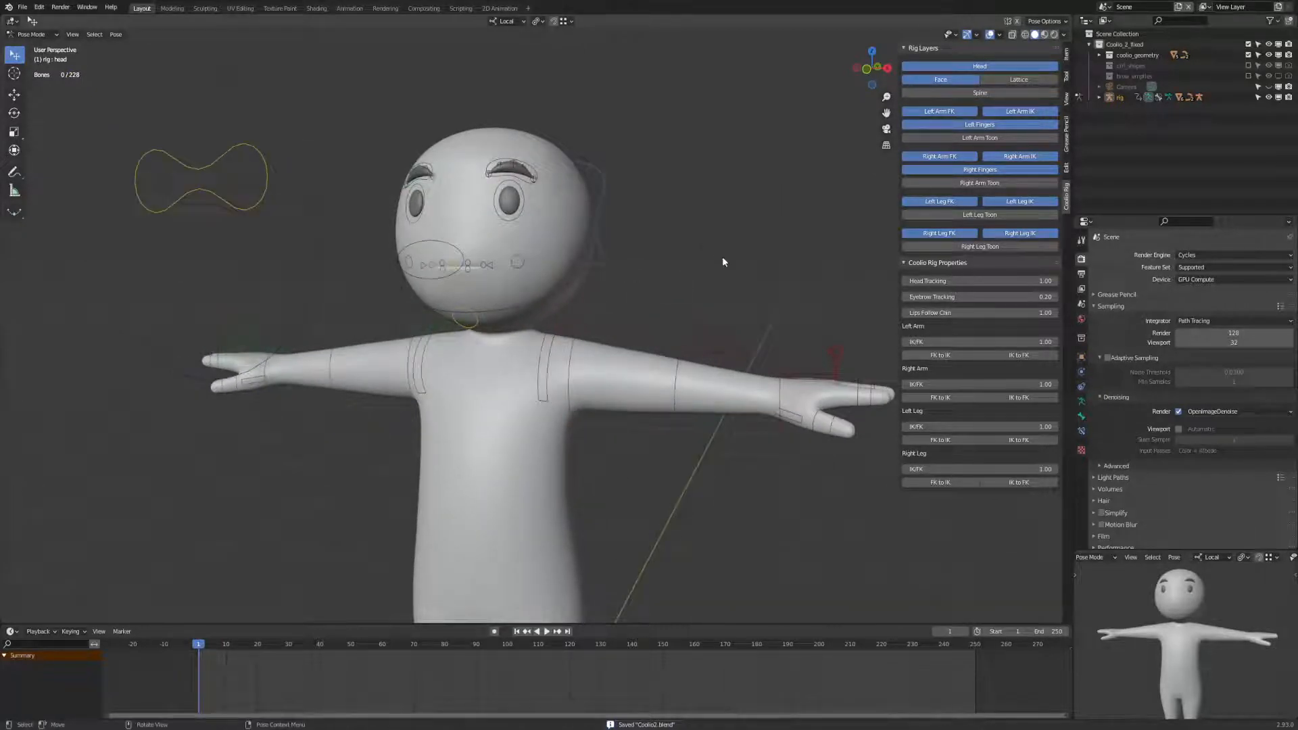
{"action": "middle_click_drag", "start_coordinate": [722, 262], "coordinate": [725, 217]}
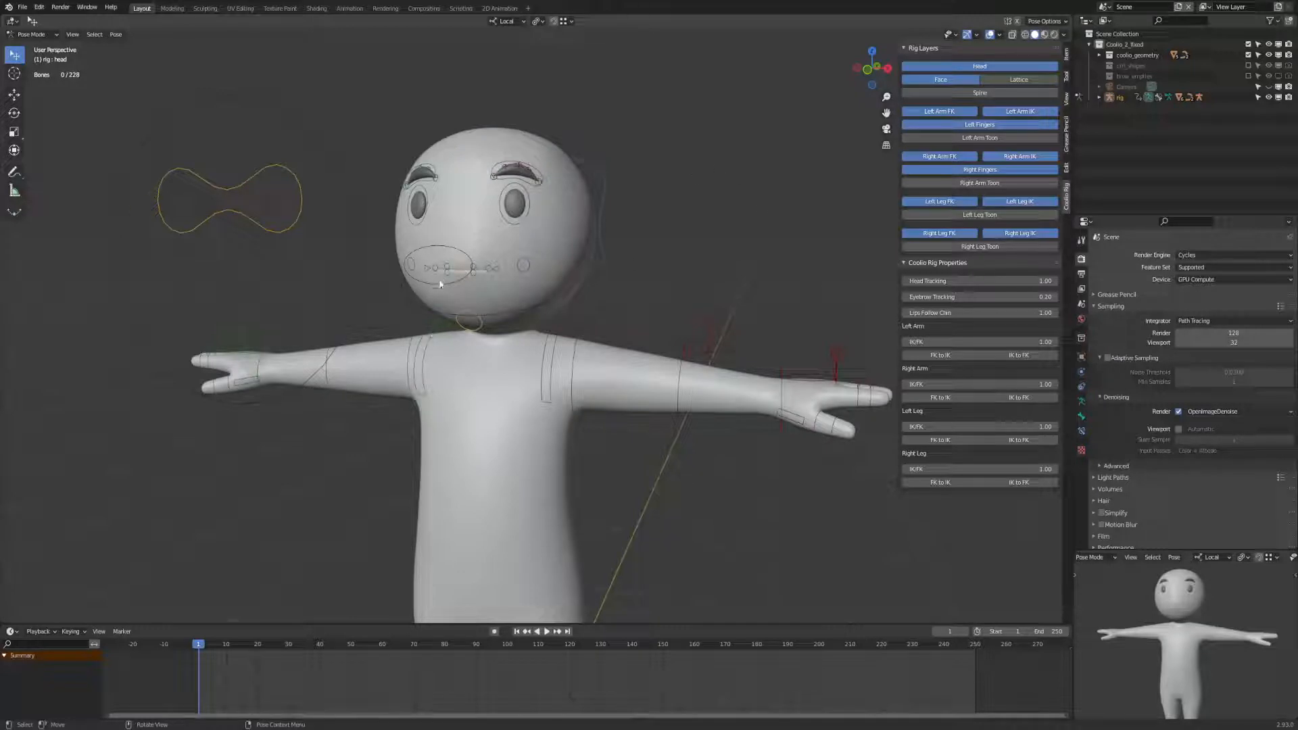
{"action": "left_click", "coordinate": [490, 270]}
{"action": "key", "text": "g"}
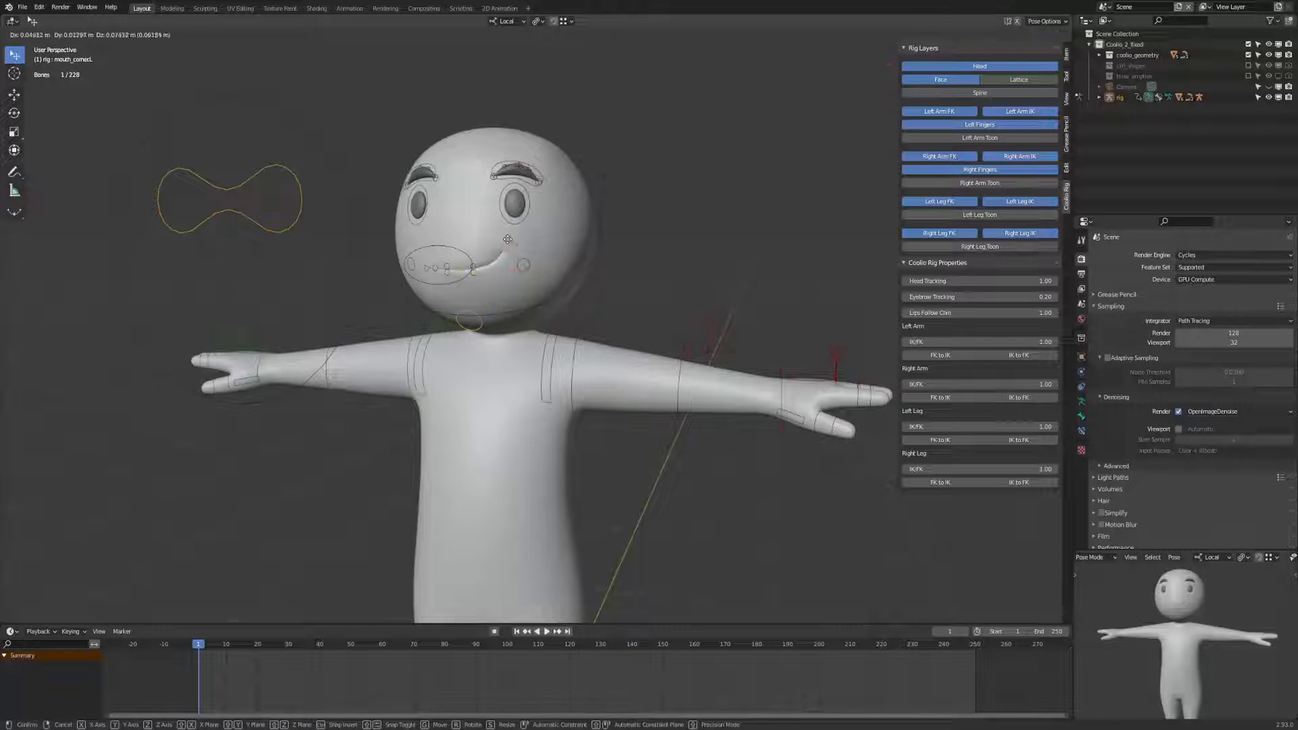
{"action": "right_click", "coordinate": [508, 245]}
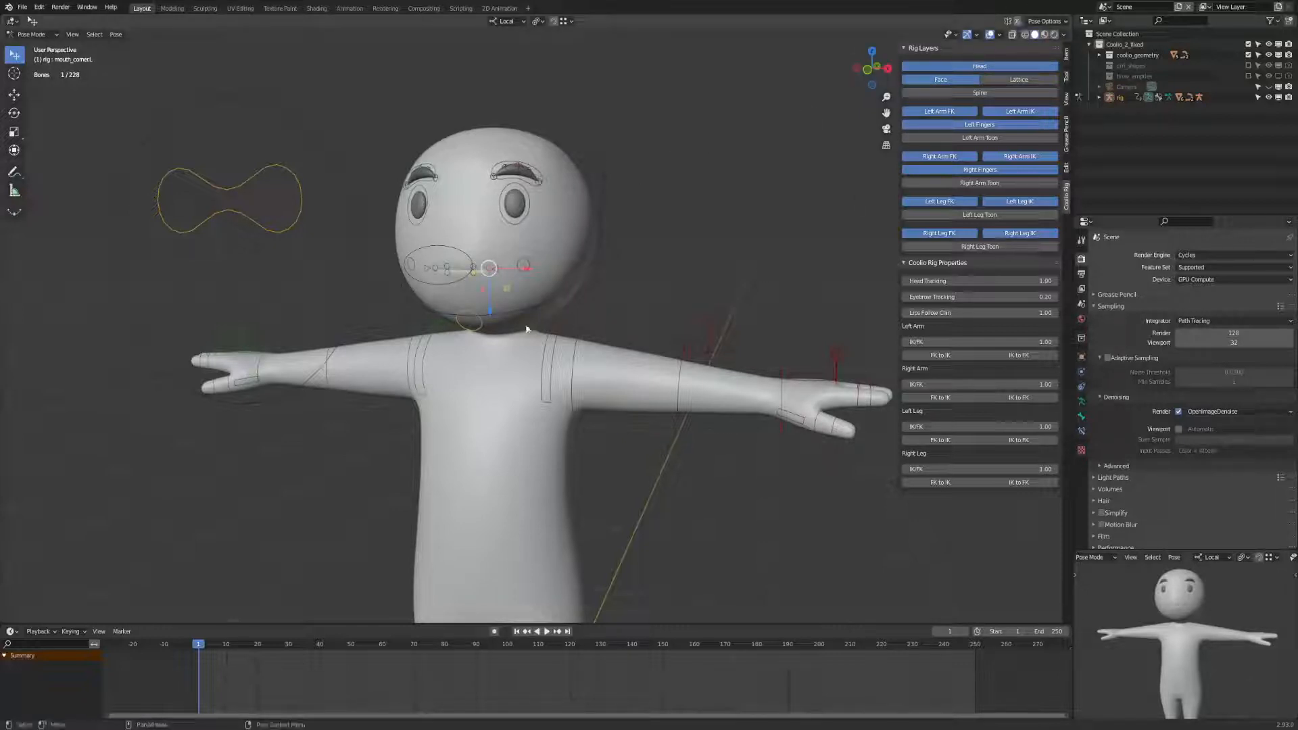
Rotate the jaw rotation control about its X axis to open the mouth.
{"action": "left_click", "coordinate": [502, 312]}
{"action": "key", "text": "r"}
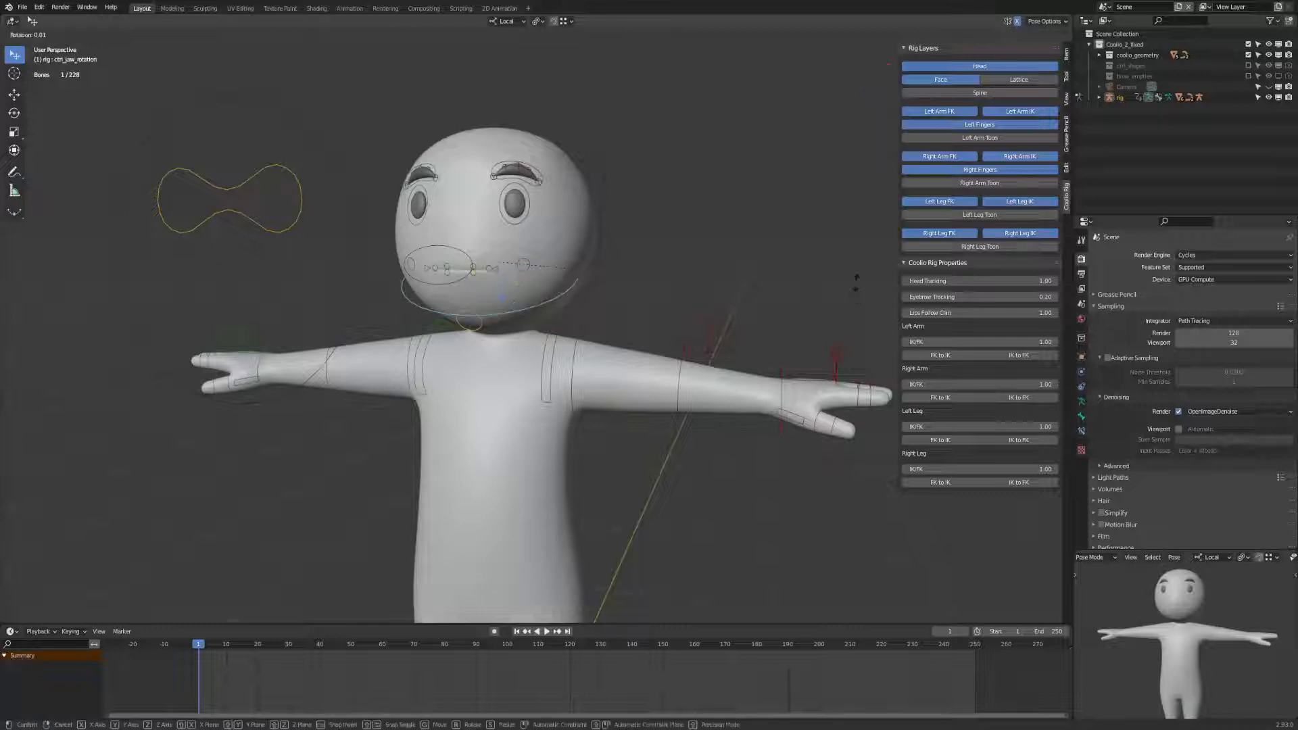
{"action": "key", "text": "x"}
{"action": "left_click", "coordinate": [857, 232]}
Move the jaw control under the chin slightly to adjust the jaw.
{"action": "left_click", "coordinate": [474, 330]}
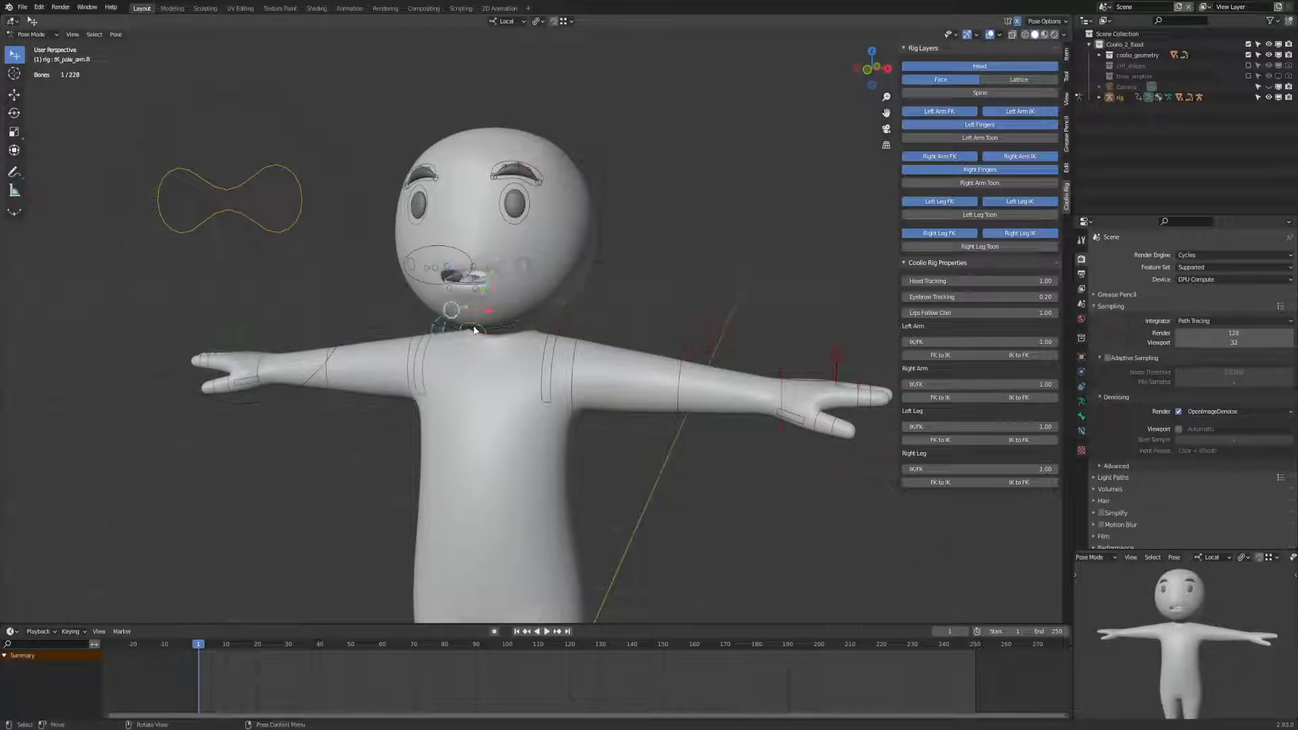
{"action": "left_click", "coordinate": [474, 325]}
{"action": "key", "text": "g"}
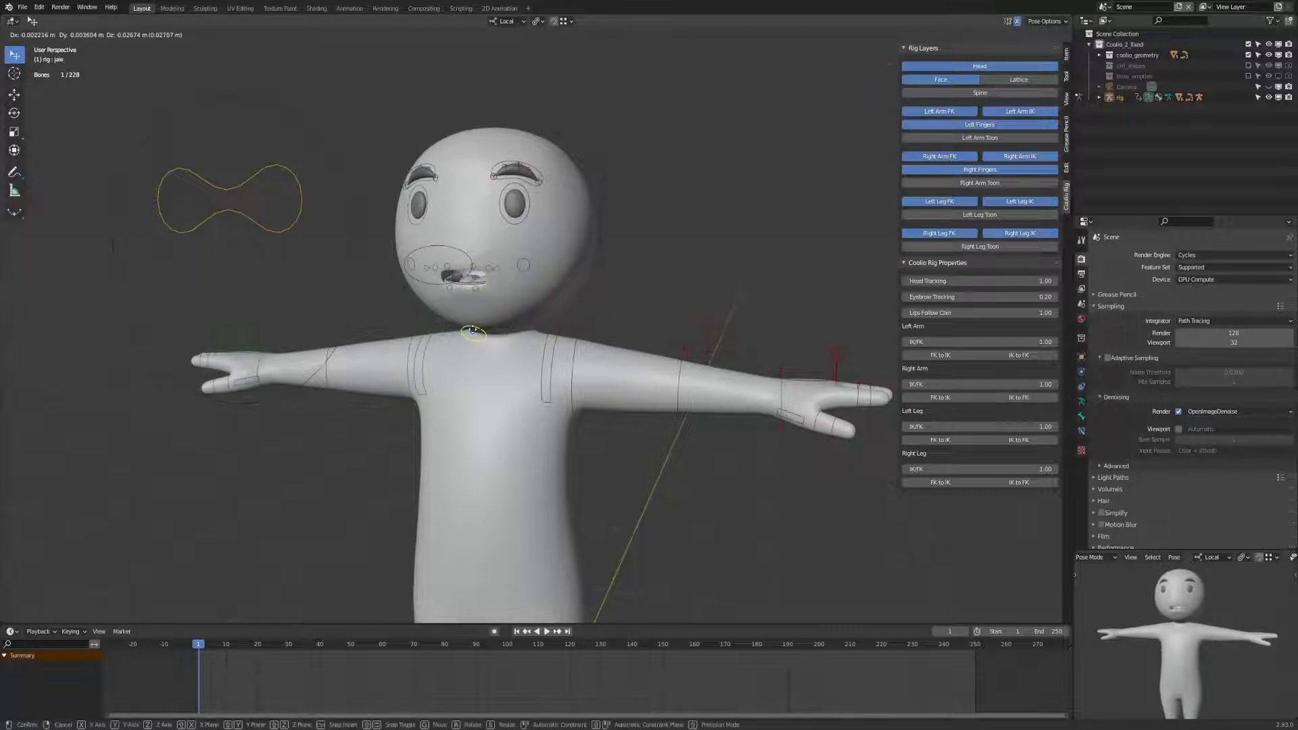
{"action": "left_click", "coordinate": [478, 326]}
Move the left mouth corner control up and outward to form an open smile.
{"action": "left_click", "coordinate": [490, 271]}
{"action": "key", "text": "g"}
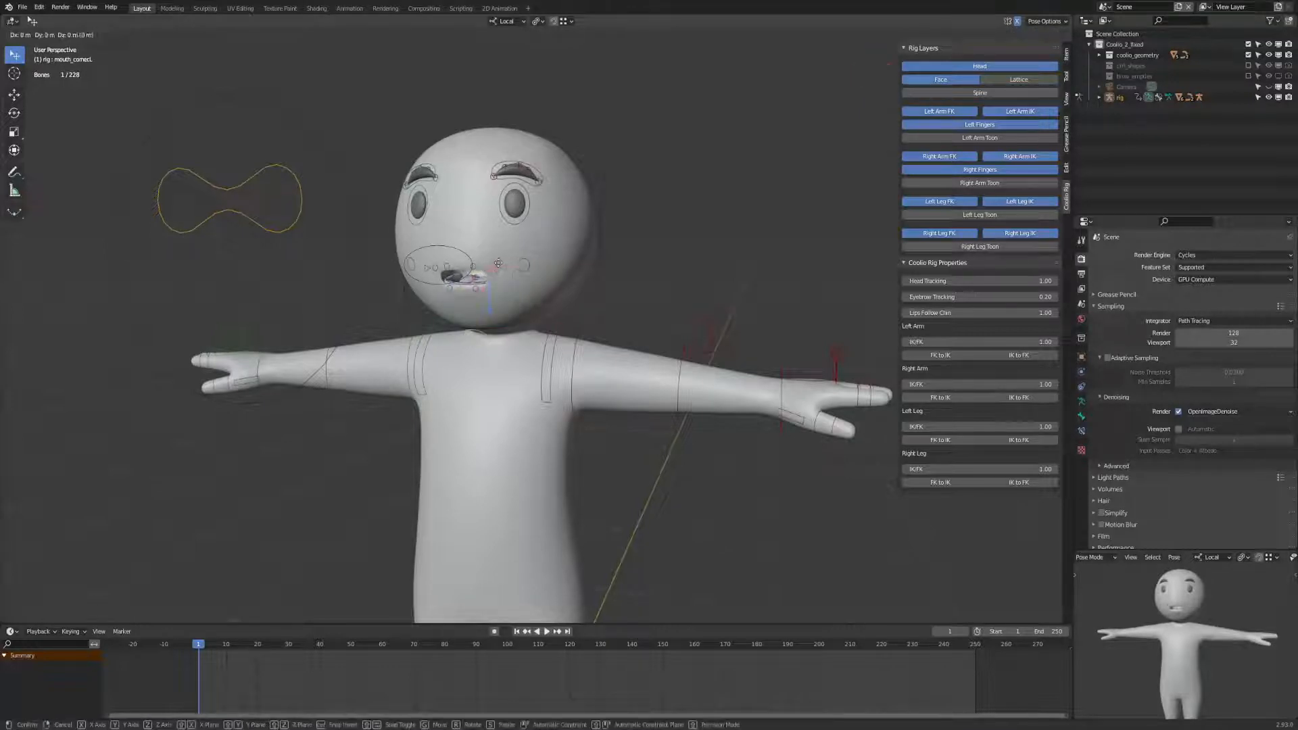
{"action": "left_click", "coordinate": [502, 251]}
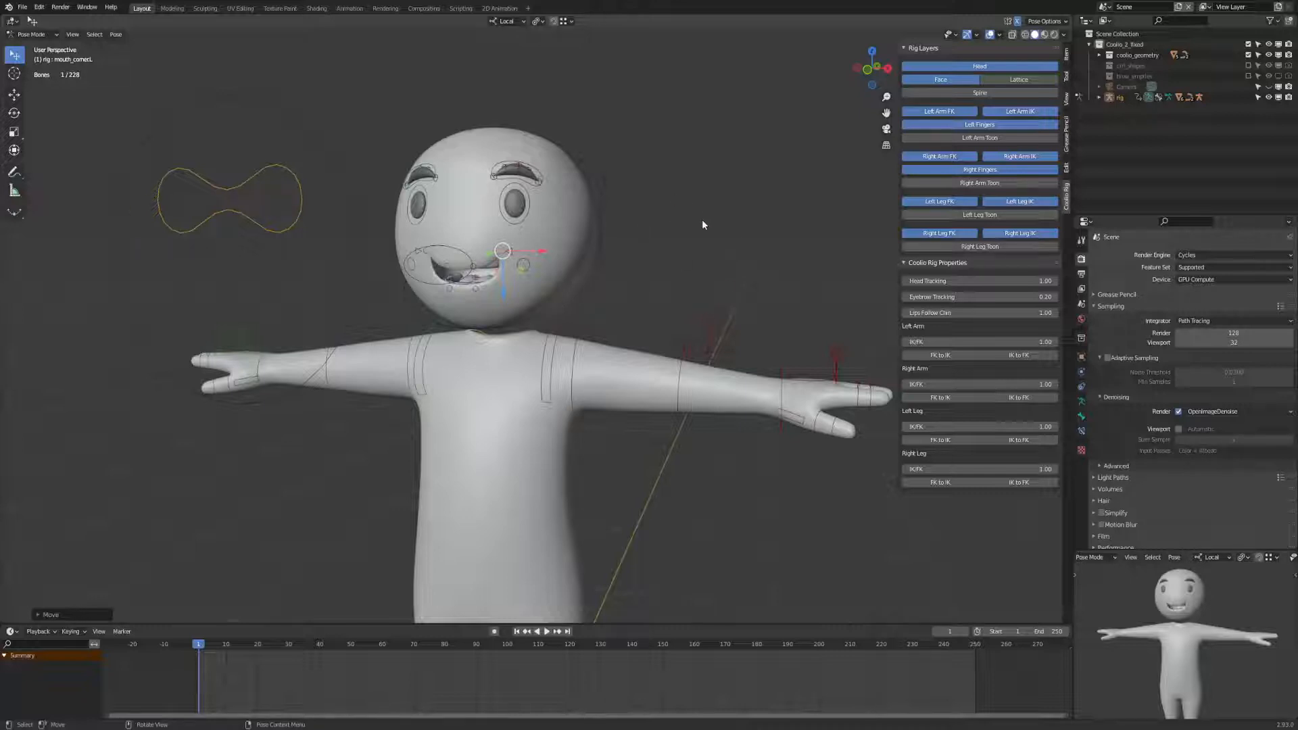
Clear the location of all rig controls to restore the neutral pose, save the file, and deselect everything.
{"action": "middle_click_drag", "start_coordinate": [702, 223], "coordinate": [723, 245]}
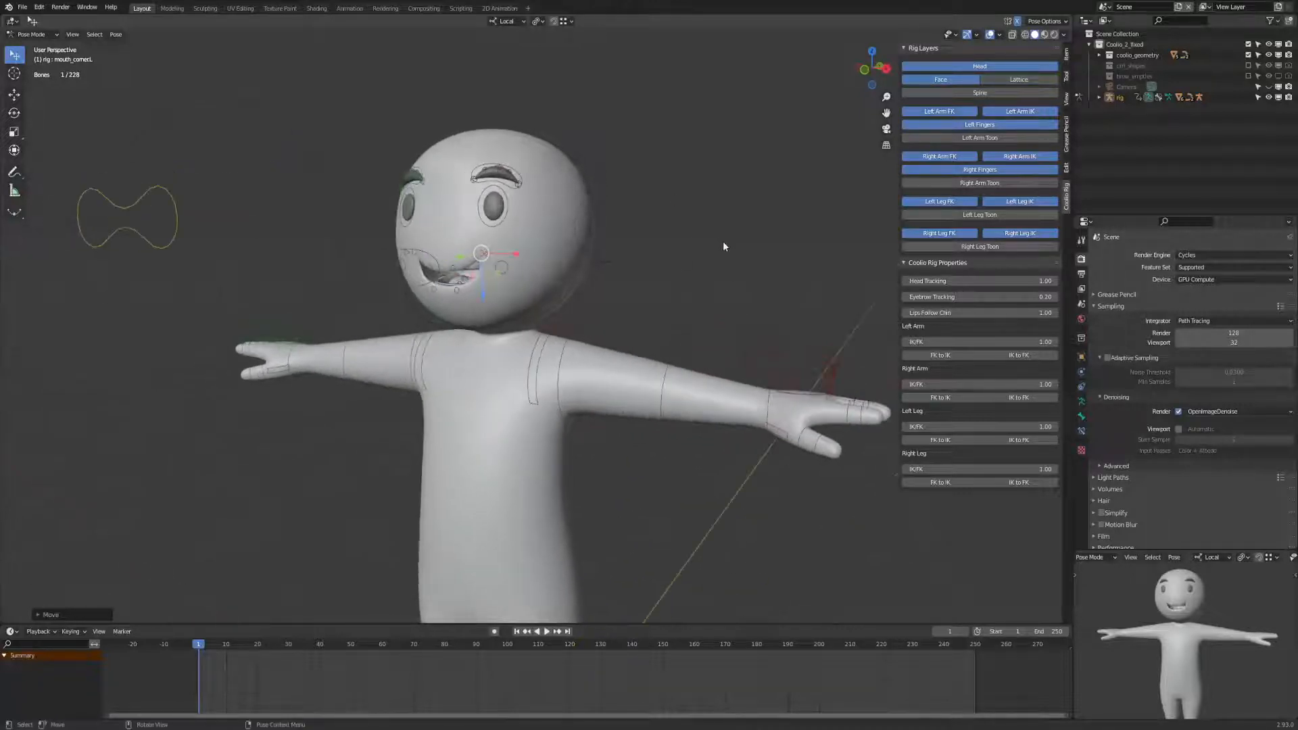
{"action": "key", "text": "a"}
{"action": "key", "text": "alt+g"}
{"action": "key", "text": "ctrl+s"}
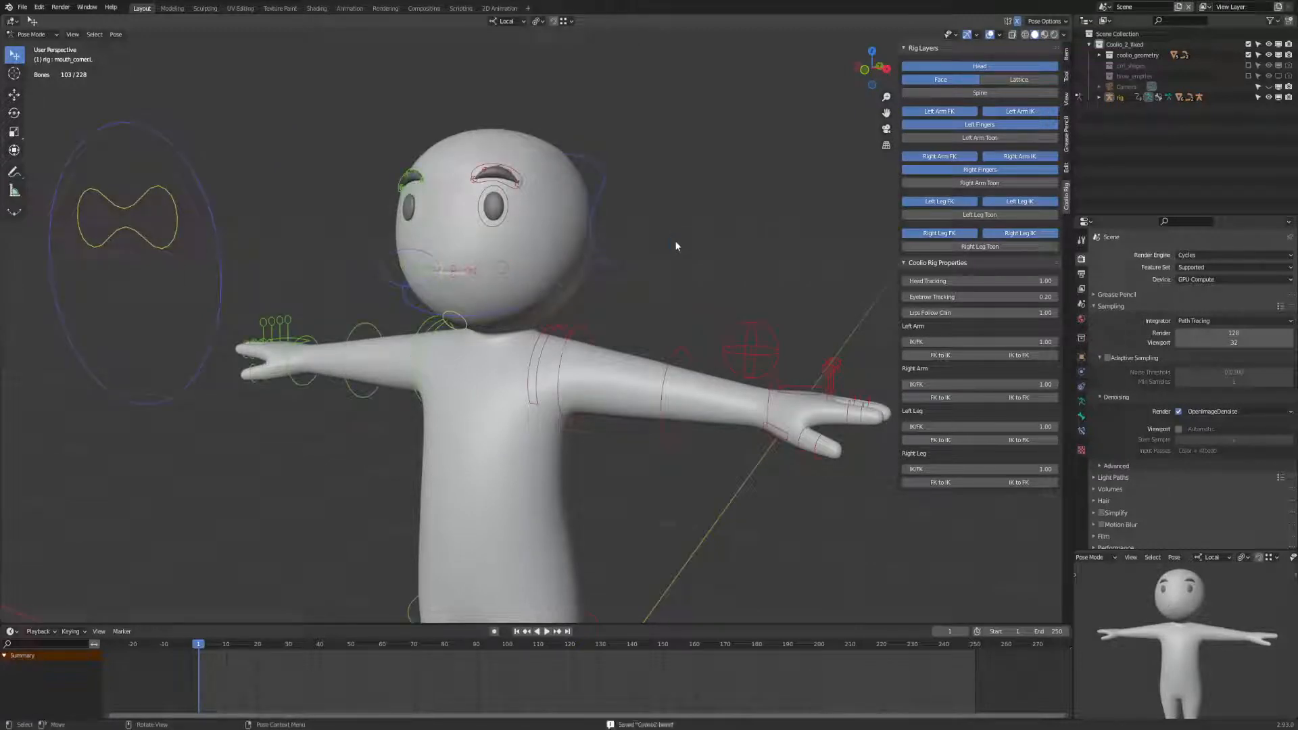
{"action": "key", "text": "alt+a"}
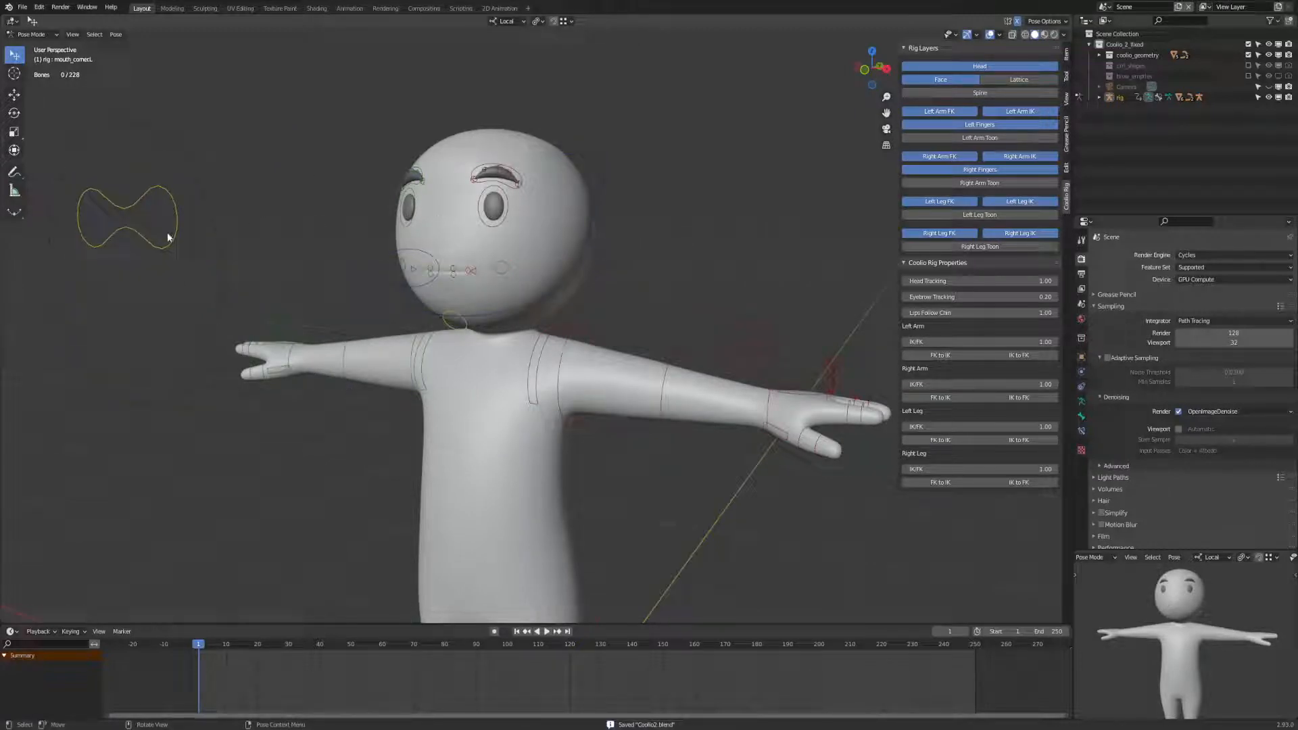
Move the eye target up, and shift the left eye and left eyebrow controls down on the face.
{"action": "left_click_drag", "start_coordinate": [168, 237], "coordinate": [149, 190]}
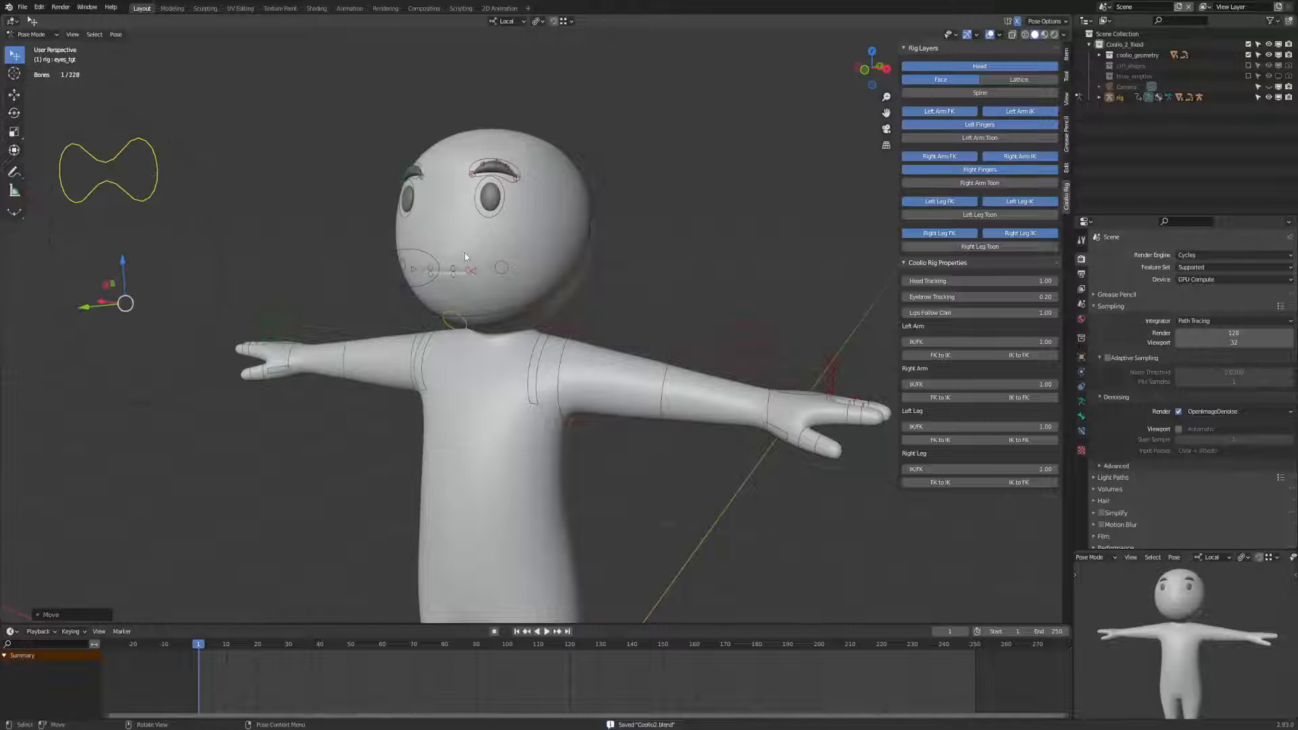
{"action": "left_click", "coordinate": [511, 205]}
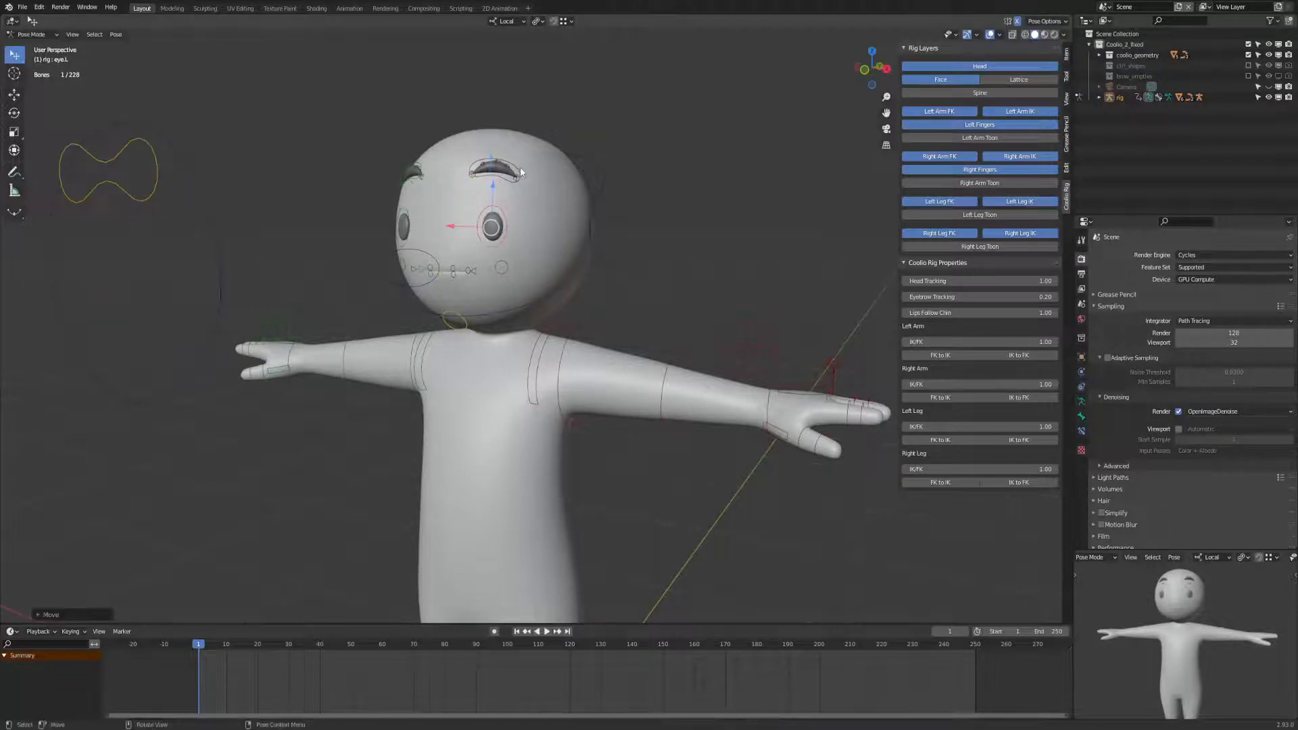
{"action": "left_click_drag", "start_coordinate": [520, 172], "coordinate": [544, 203]}
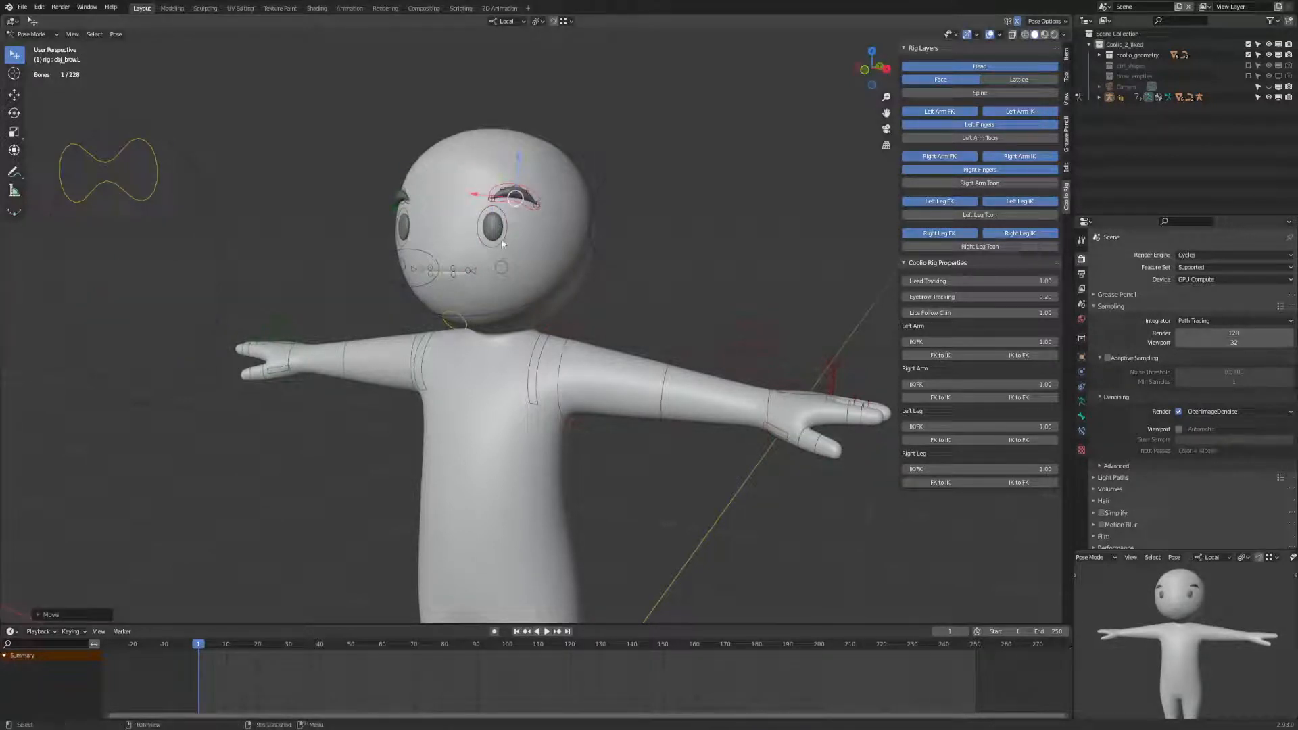
Insert a keyframe at frame 1 for the eye target, left eye and left eyebrow controls together.
{"action": "left_click", "coordinate": [113, 184], "text": "shift"}
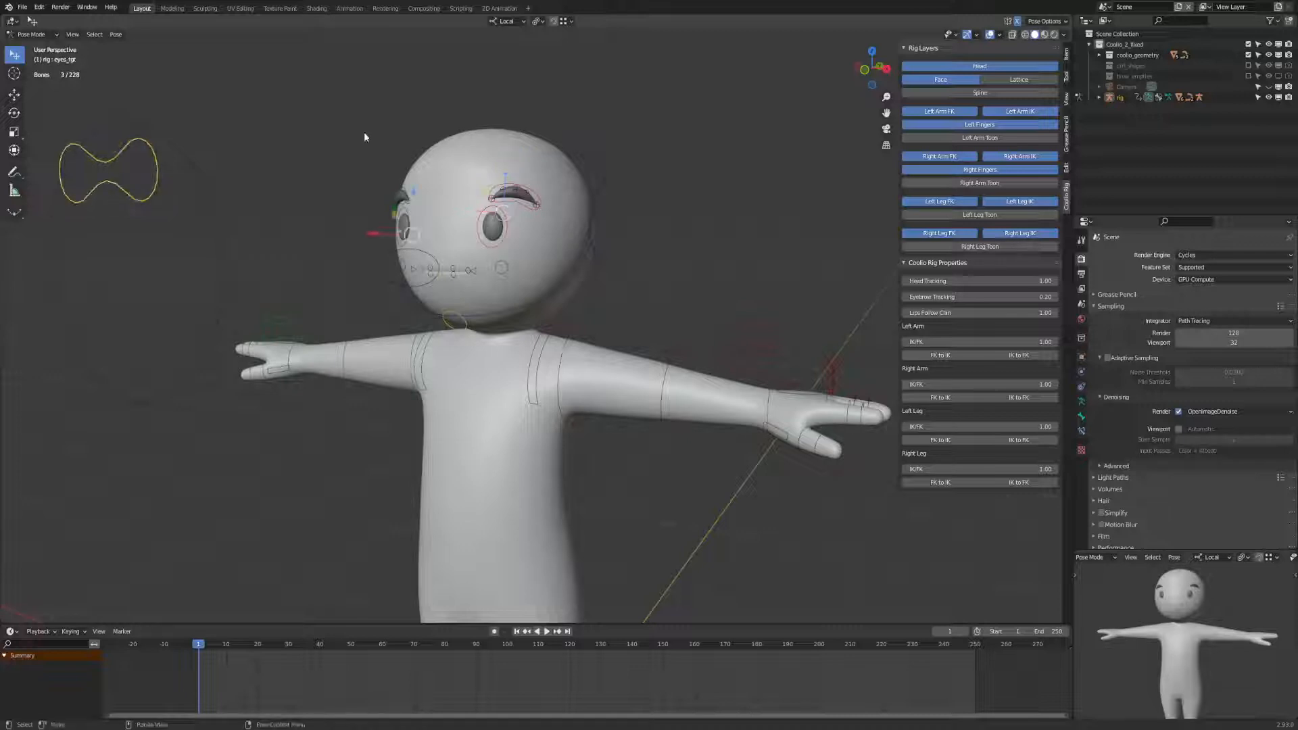
{"action": "right_click", "coordinate": [364, 133]}
{"action": "left_click", "coordinate": [366, 134]}
{"action": "left_click", "coordinate": [367, 133]}
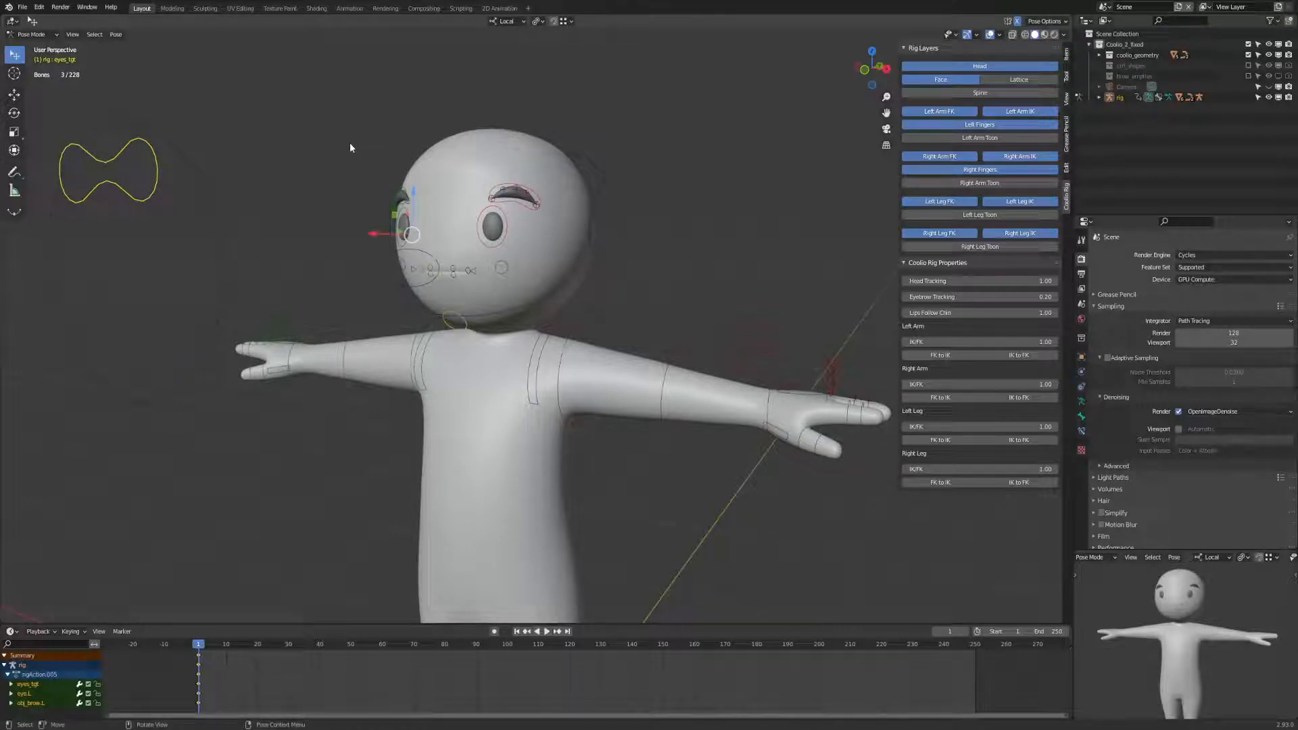
Undo the keyframing and posing of the eye and eyebrow controls, and save the file.
{"action": "key", "text": "space"}
{"action": "key", "text": "Right"}
{"action": "key", "text": "ctrl+z"}
{"action": "key", "text": "ctrl+s"}
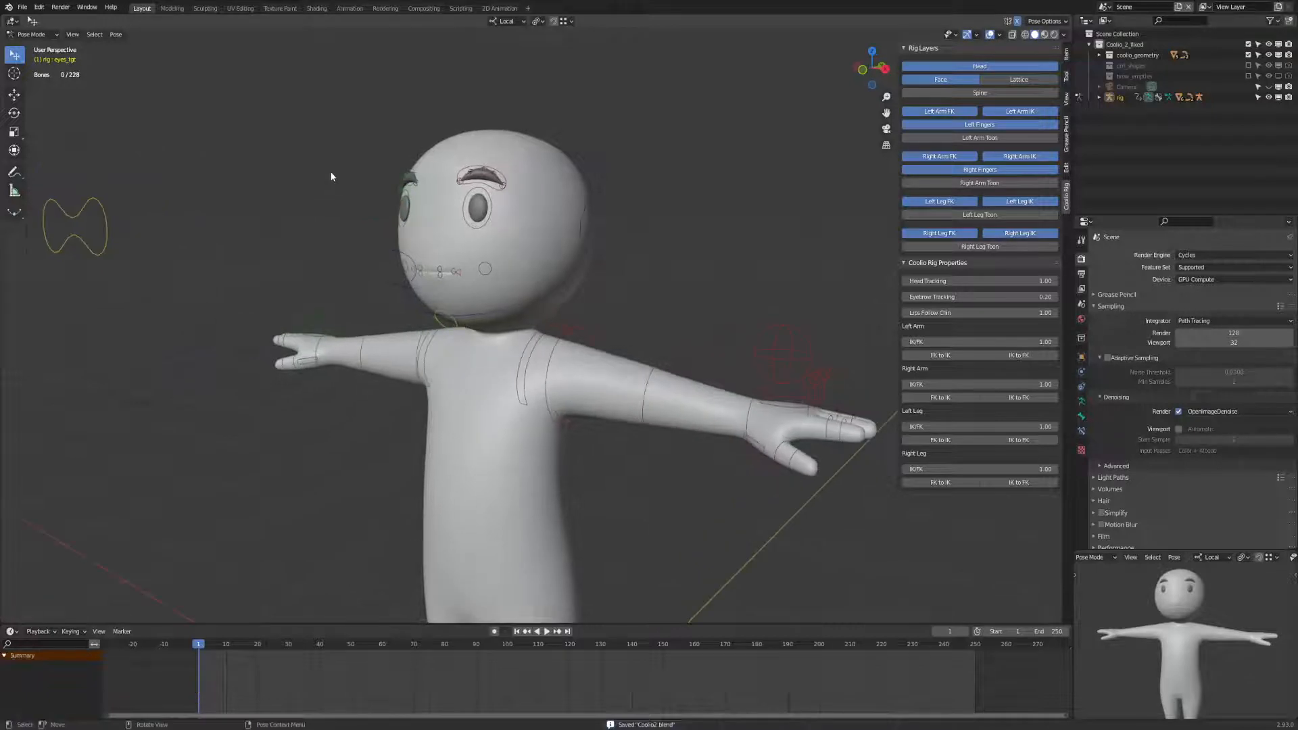
Delete the leftover keyframes of all rig controls from the timeline and clear the selection.
{"action": "key", "text": "a"}
{"action": "key", "text": "x"}
{"action": "left_click", "coordinate": [252, 692]}
{"action": "middle_click_drag", "start_coordinate": [308, 473], "coordinate": [351, 442]}
{"action": "key", "text": "alt+a"}
{"action": "middle_click_drag", "start_coordinate": [398, 396], "coordinate": [365, 432], "text": "shift"}
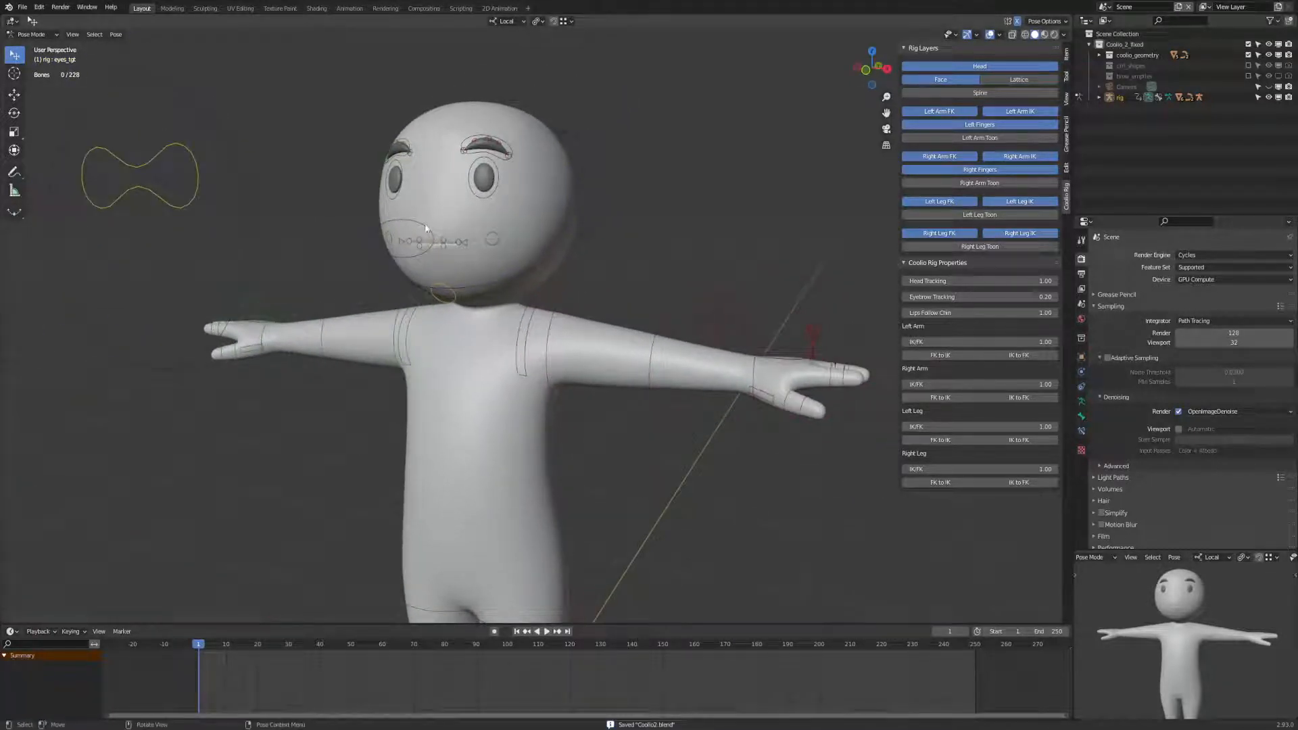
Try moving the lips control in front of the mouth and the left mouth corner control.
{"action": "mouse_move", "coordinate": [423, 228]}
{"action": "left_mouse_down"}
{"action": "mouse_move", "coordinate": [368, 203]}
{"action": "mouse_move", "coordinate": [443, 206]}
{"action": "mouse_move", "coordinate": [418, 215]}
{"action": "mouse_move", "coordinate": [442, 236]}
{"action": "left_mouse_up"}
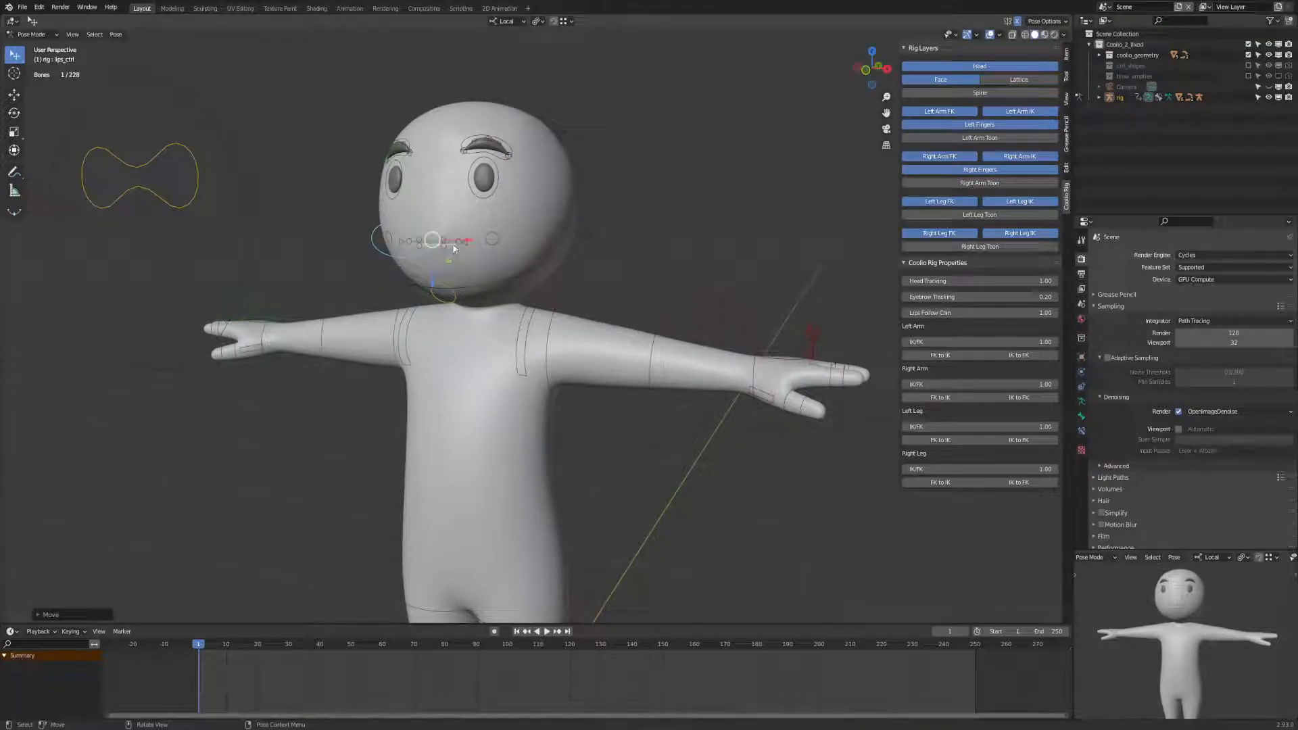
{"action": "left_click", "coordinate": [457, 243]}
{"action": "middle_click_drag", "start_coordinate": [459, 242], "coordinate": [471, 329], "text": "shift"}
{"action": "scroll", "coordinate": [472, 329], "scroll_direction": "up", "scroll_amount": 1}
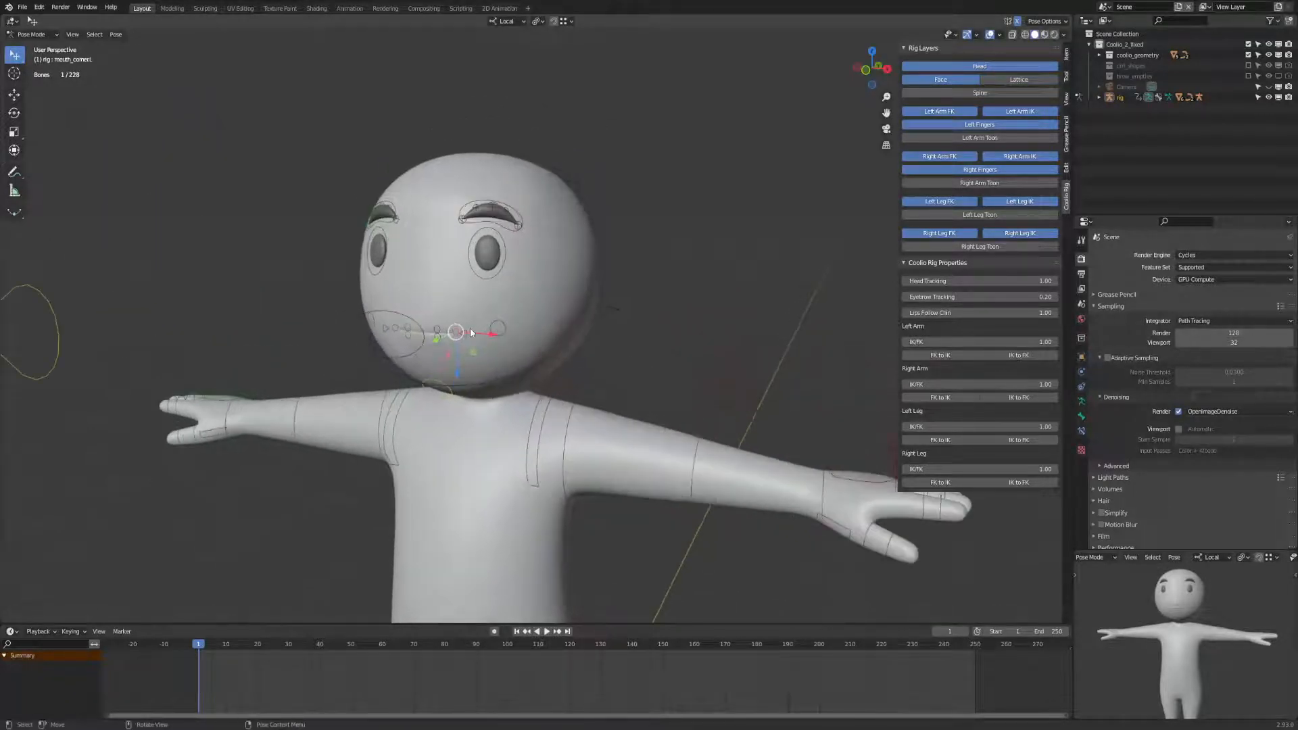
{"action": "key", "text": "g"}
{"action": "right_click", "coordinate": [476, 326]}
Try moving the upper middle lip control freely and along its local Y axis.
{"action": "left_click", "coordinate": [435, 327]}
{"action": "left_click", "coordinate": [419, 328]}
{"action": "key", "text": "g"}
{"action": "right_click", "coordinate": [444, 311]}
{"action": "middle_click_drag", "start_coordinate": [443, 313], "coordinate": [466, 318]}
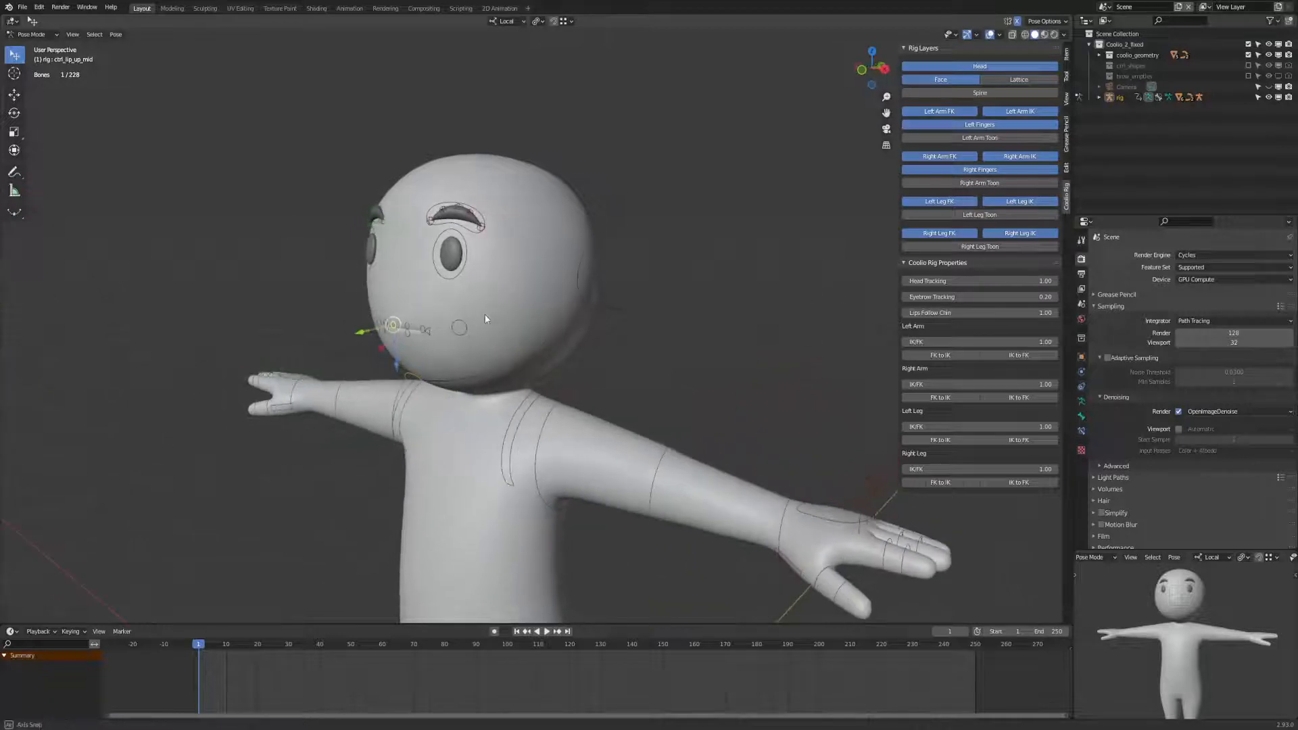
{"action": "key", "text": "g"}
{"action": "key", "text": "y"}
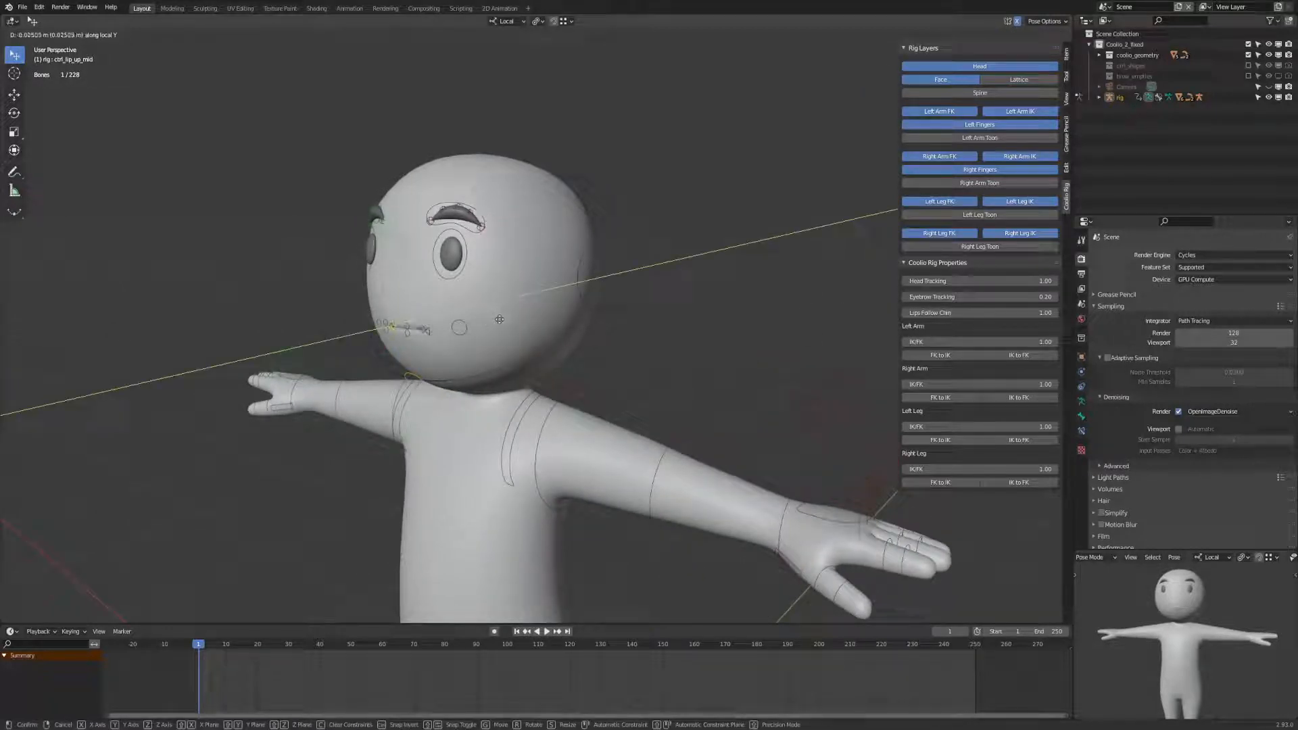
{"action": "left_click", "coordinate": [501, 324]}
{"action": "middle_click_drag", "start_coordinate": [501, 323], "coordinate": [477, 308]}
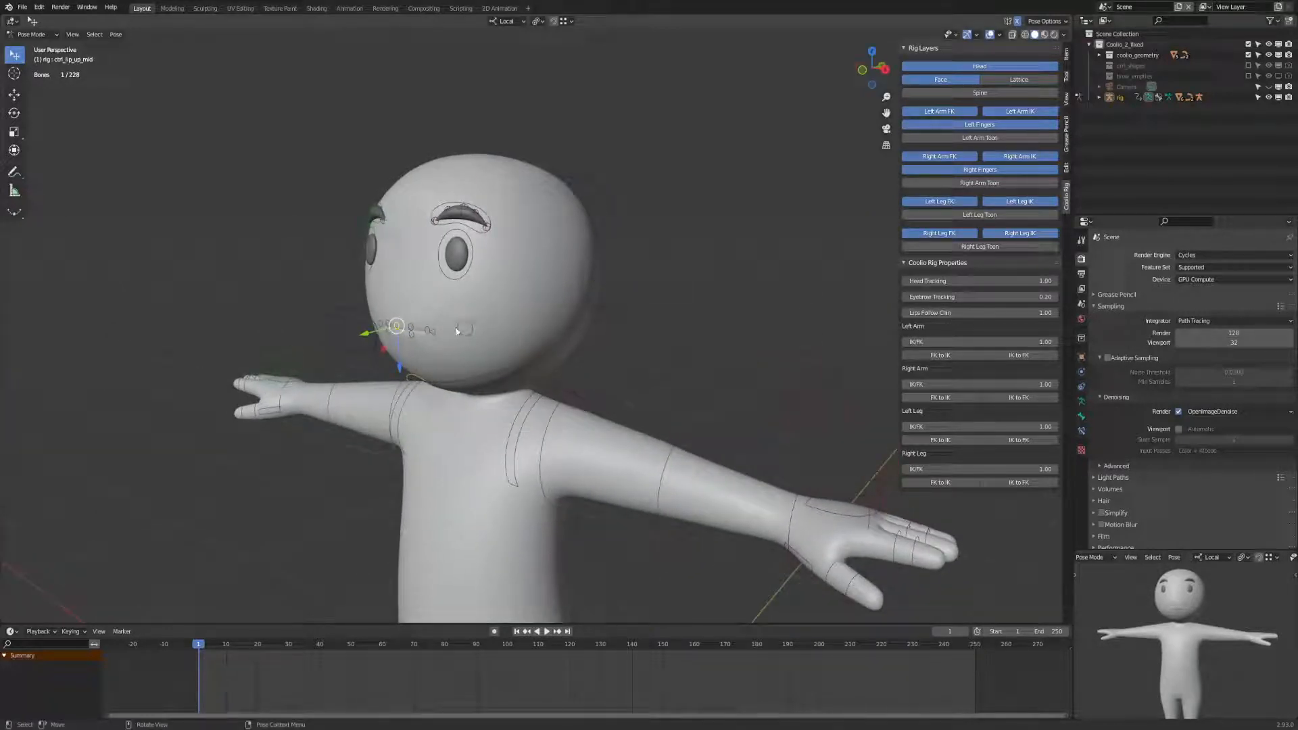
Move the left mouth corner open control up and outward to part the lips into a smile.
{"action": "left_click", "coordinate": [436, 334]}
{"action": "key", "text": "g"}
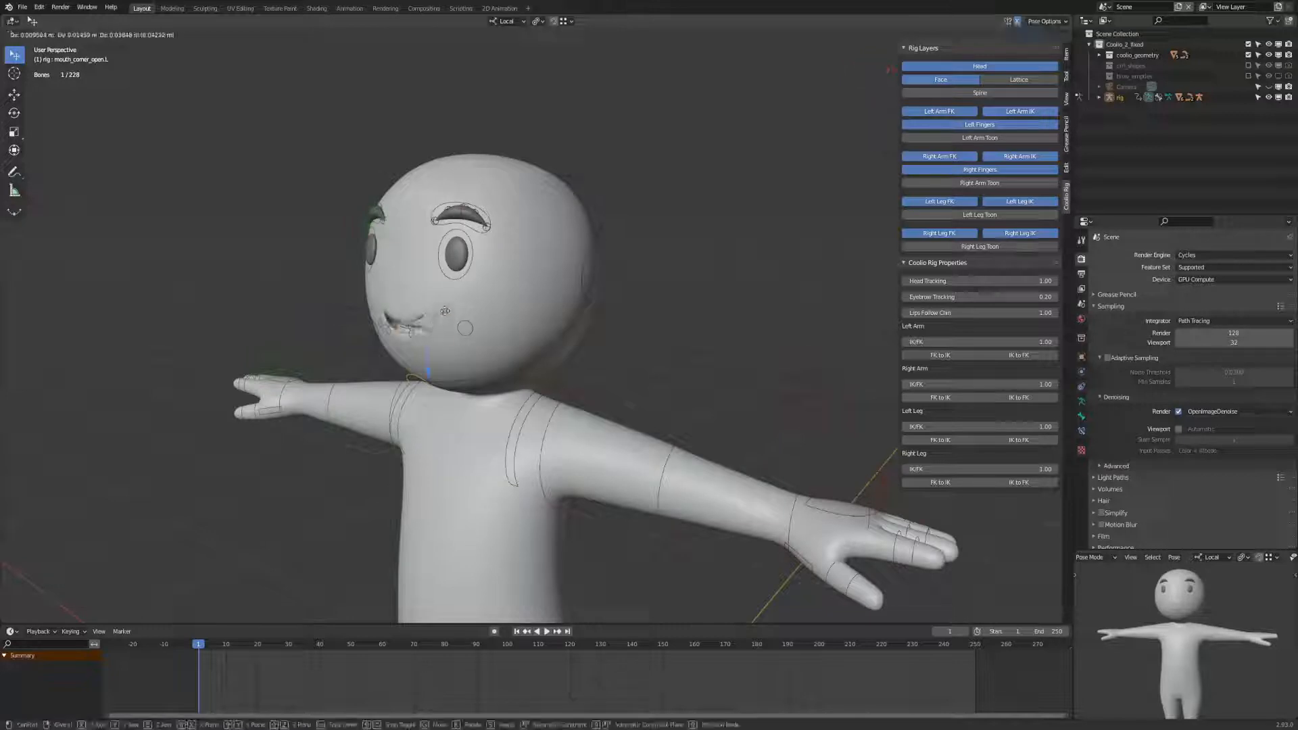
{"action": "left_click", "coordinate": [447, 325]}
{"action": "middle_click_drag", "start_coordinate": [447, 324], "coordinate": [473, 315]}
{"action": "key", "text": "g"}
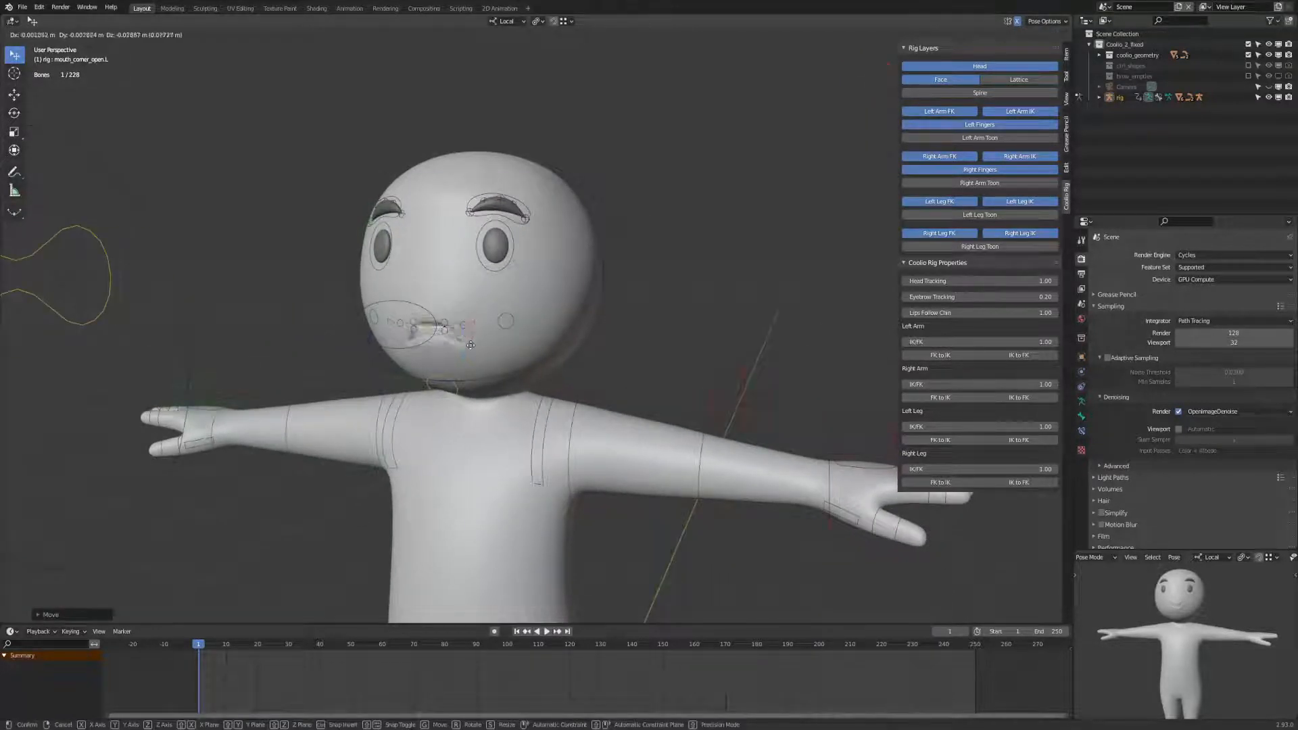
{"action": "left_click", "coordinate": [463, 315]}
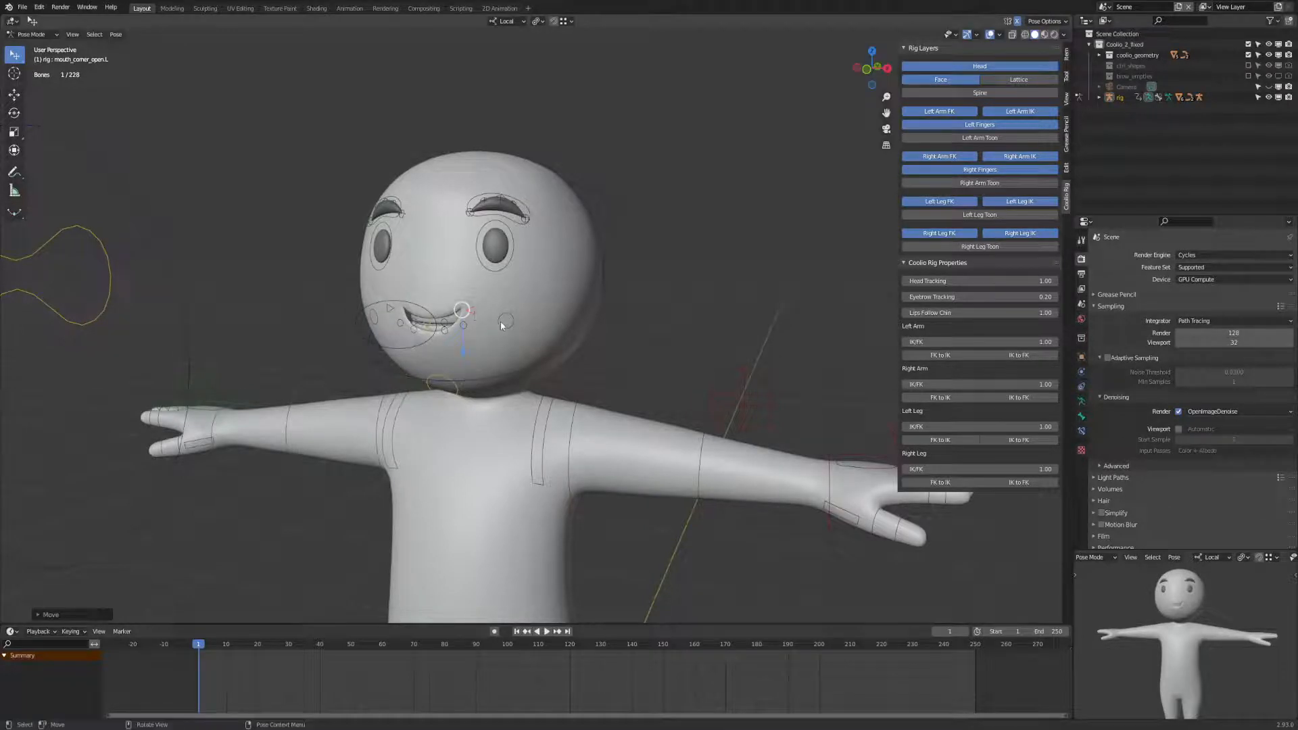
Move the left puff control outward to inflate the cheeks.
{"action": "left_click", "coordinate": [504, 323]}
{"action": "key", "text": "g"}
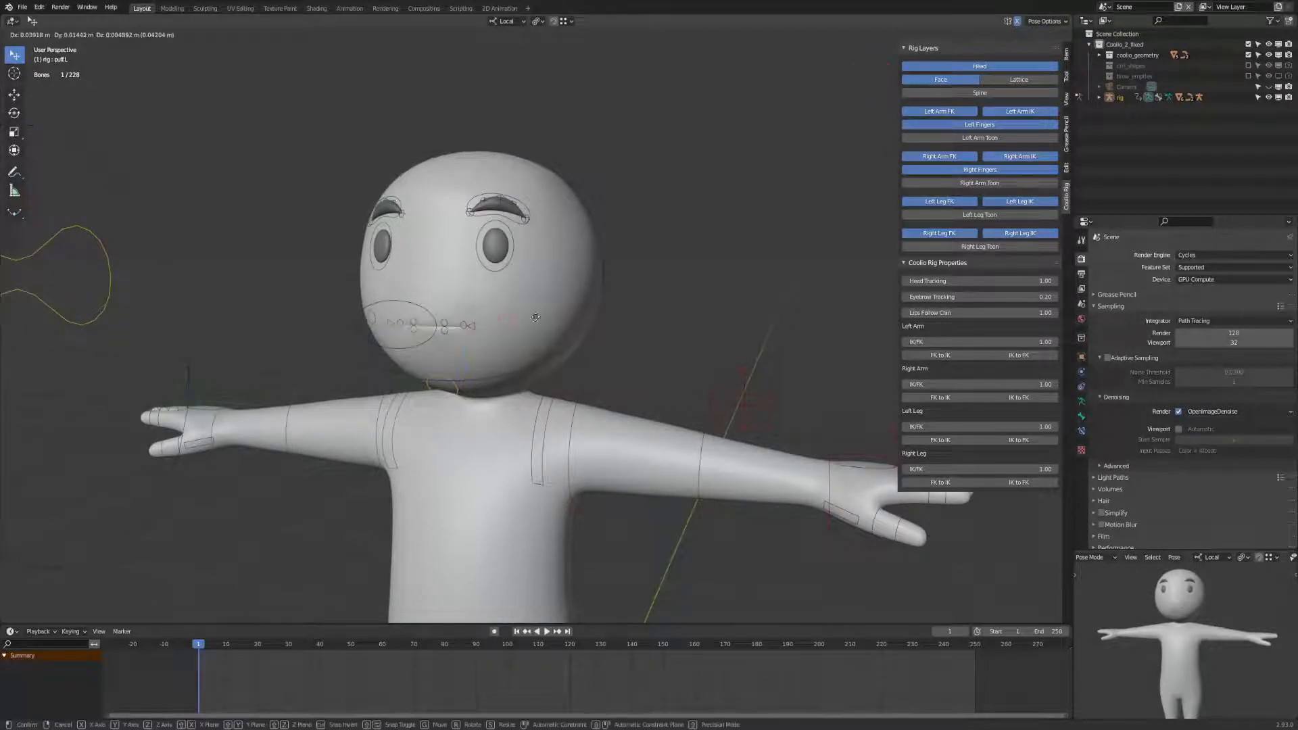
{"action": "left_click", "coordinate": [647, 288]}
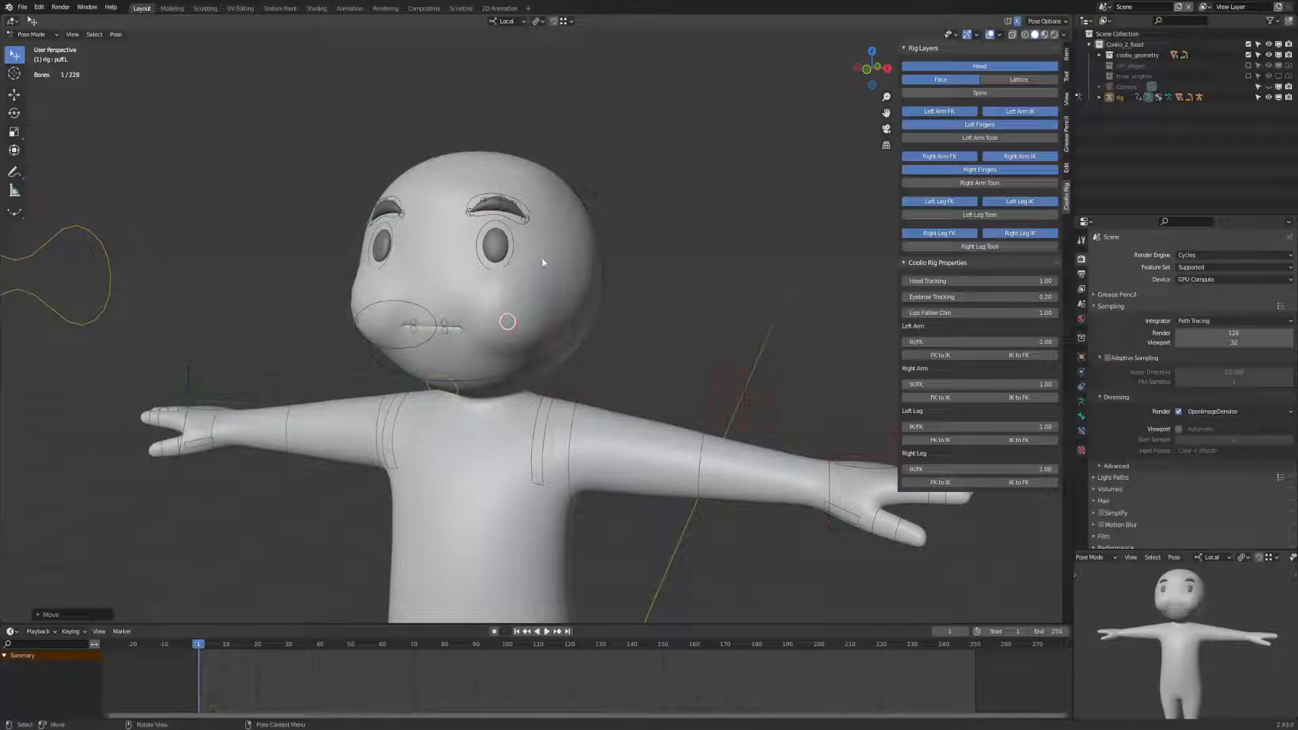
Try moving the left eye control down across the face.
{"action": "left_click", "coordinate": [512, 248]}
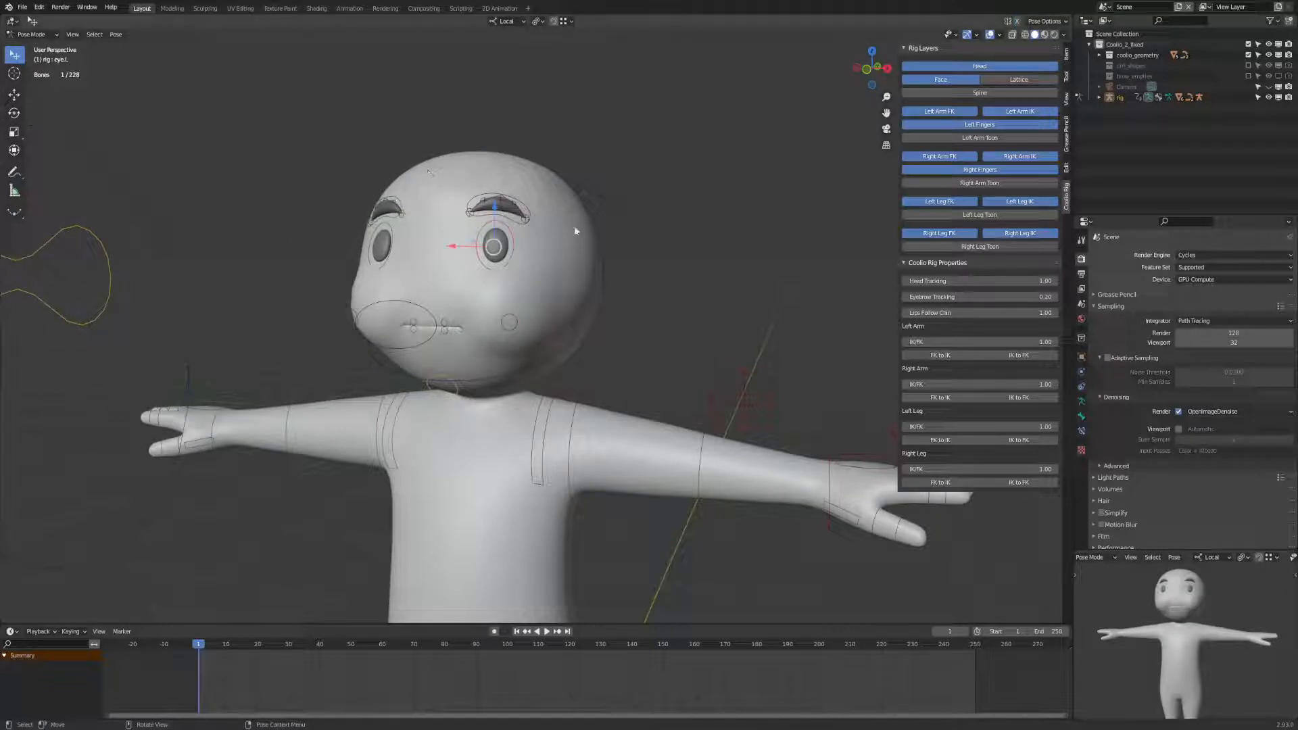
{"action": "key", "text": "g"}
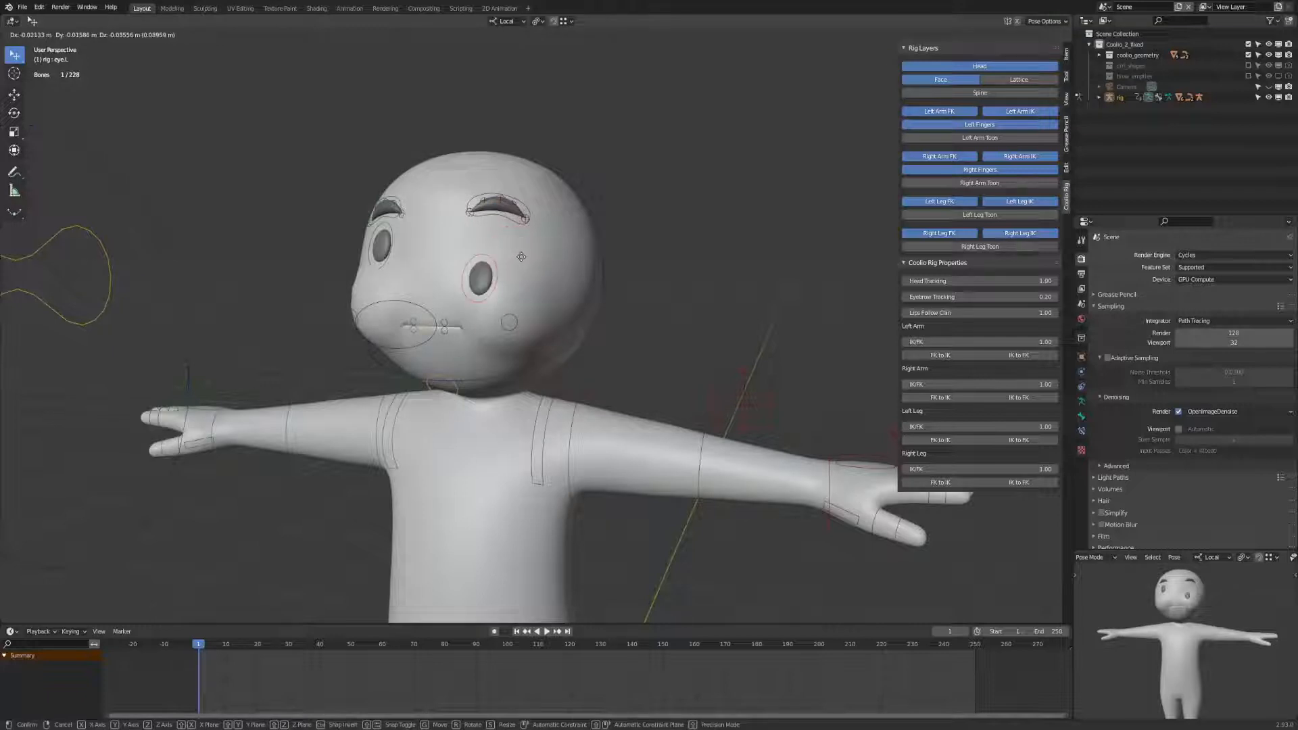
{"action": "key", "text": "Escape"}
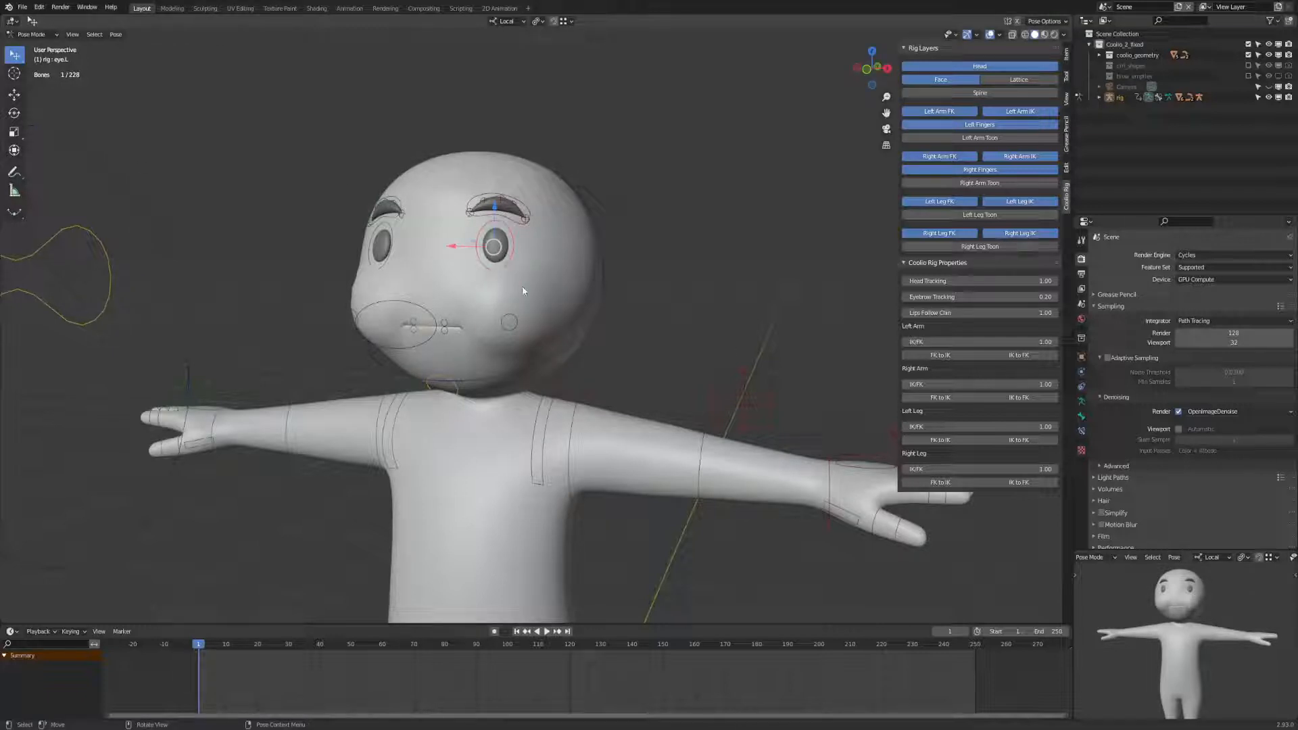
Reset the location of all rig controls and save the file.
{"action": "key", "text": "alt+a"}
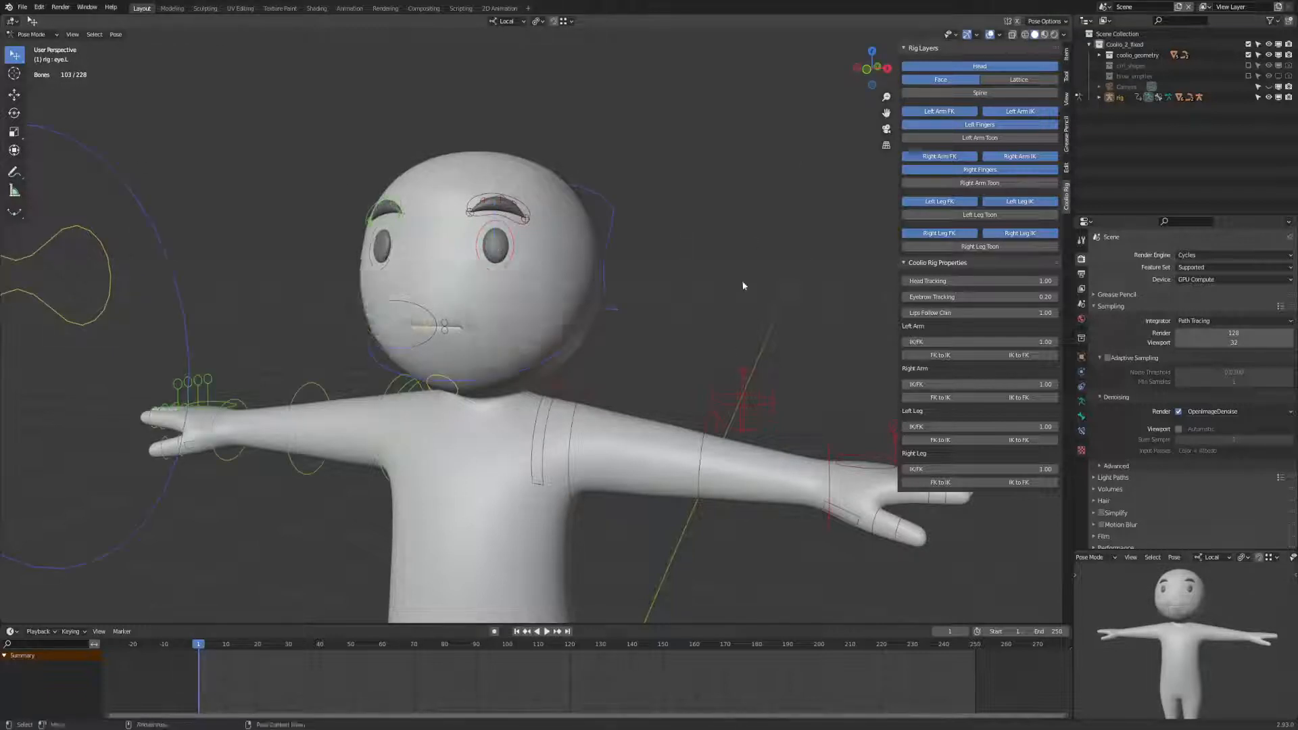
{"action": "key", "text": "ctrl+s"}
Rotate the jaw rotation control about its X axis to open the mouth wide.
{"action": "middle_click_drag", "start_coordinate": [731, 311], "coordinate": [628, 213], "text": "shift"}
{"action": "scroll", "coordinate": [735, 114], "scroll_direction": "down", "scroll_amount": 5}
{"action": "left_click", "coordinate": [472, 191]}
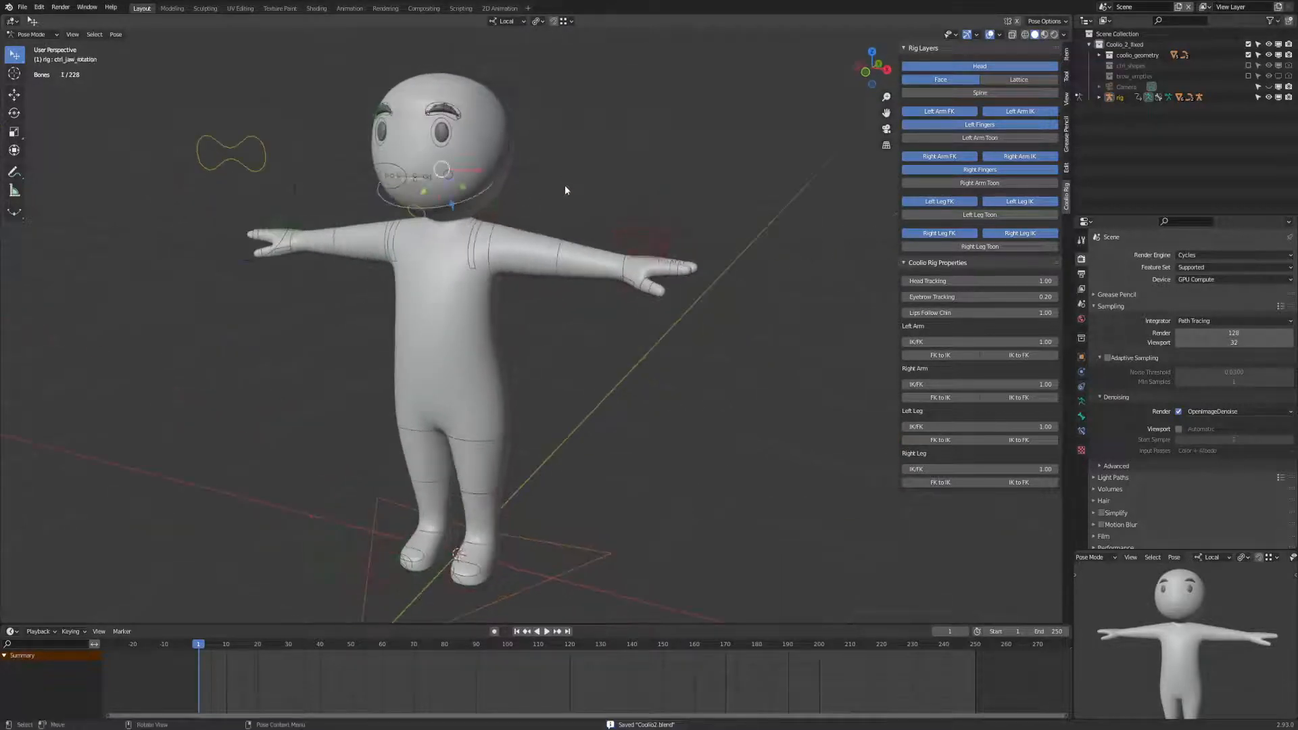
{"action": "key", "text": "r"}
{"action": "key", "text": "x"}
{"action": "left_click", "coordinate": [382, 218]}
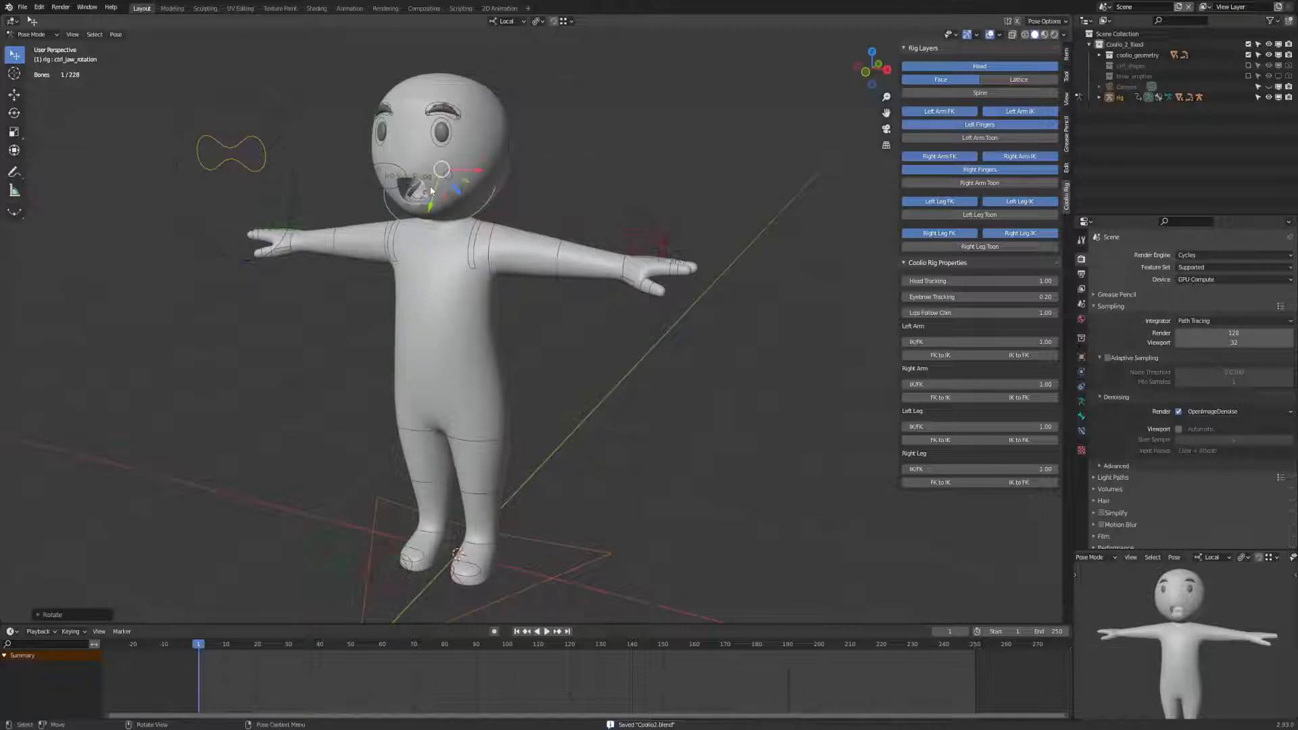
Try moving the lips control while the mouth is open.
{"action": "left_click", "coordinate": [407, 201]}
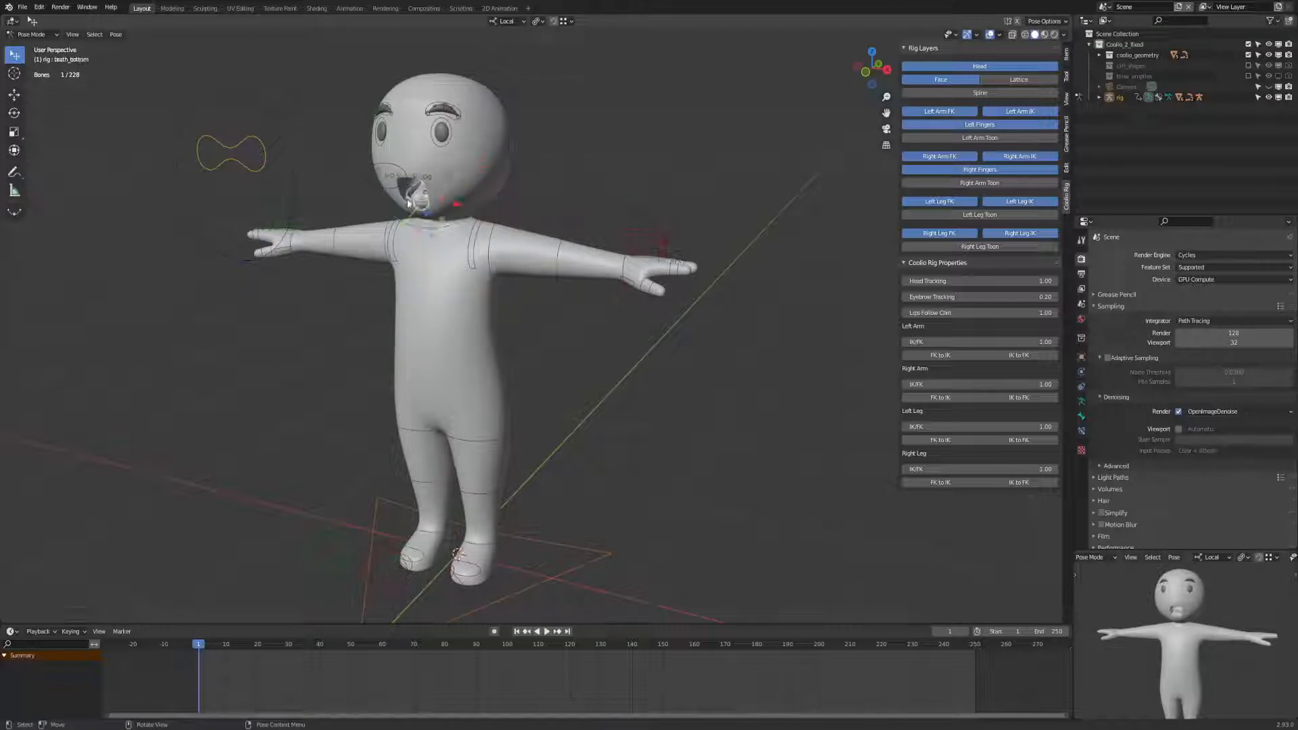
{"action": "left_click", "coordinate": [400, 190]}
{"action": "key", "text": "g"}
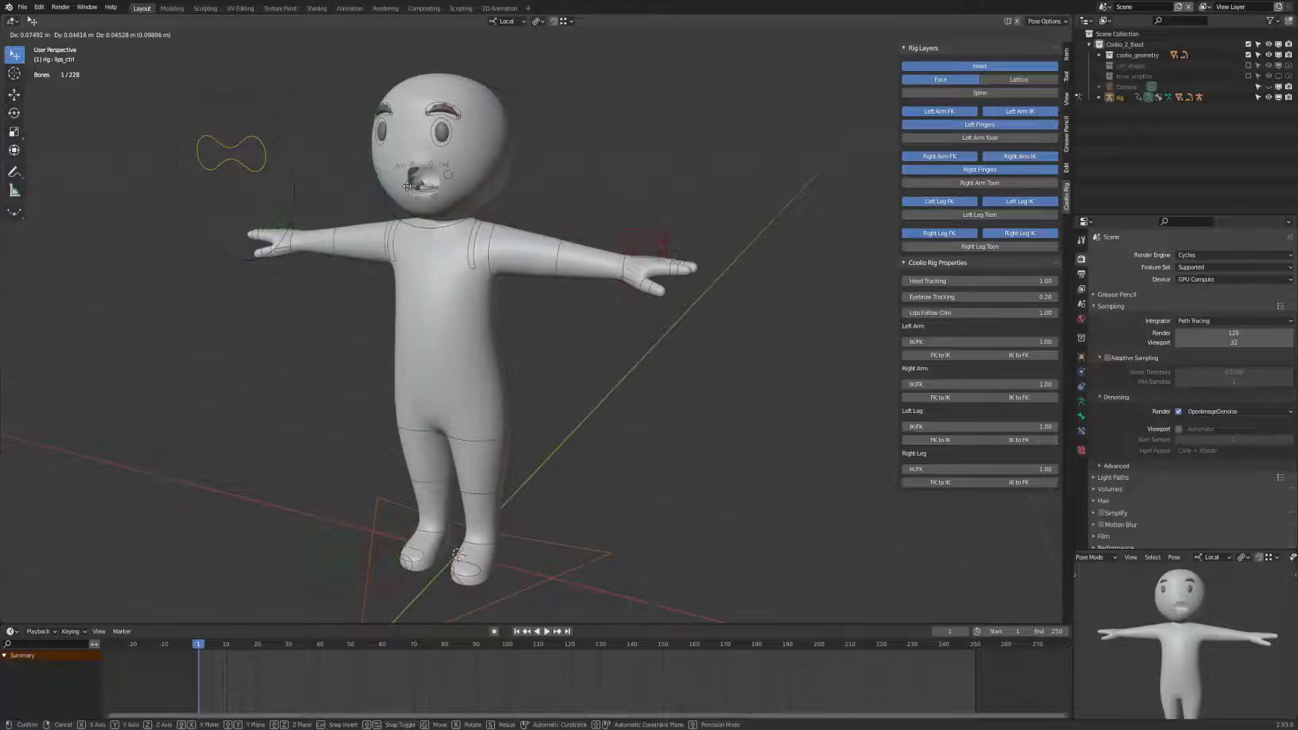
{"action": "left_click", "coordinate": [410, 191]}
Try moving the bottom teeth control forward out of the open mouth.
{"action": "left_click", "coordinate": [418, 204]}
{"action": "middle_click_drag", "start_coordinate": [418, 206], "coordinate": [596, 446]}
{"action": "scroll", "coordinate": [439, 252], "scroll_direction": "up", "scroll_amount": 3}
{"action": "scroll", "coordinate": [571, 338], "scroll_direction": "up", "scroll_amount": 4}
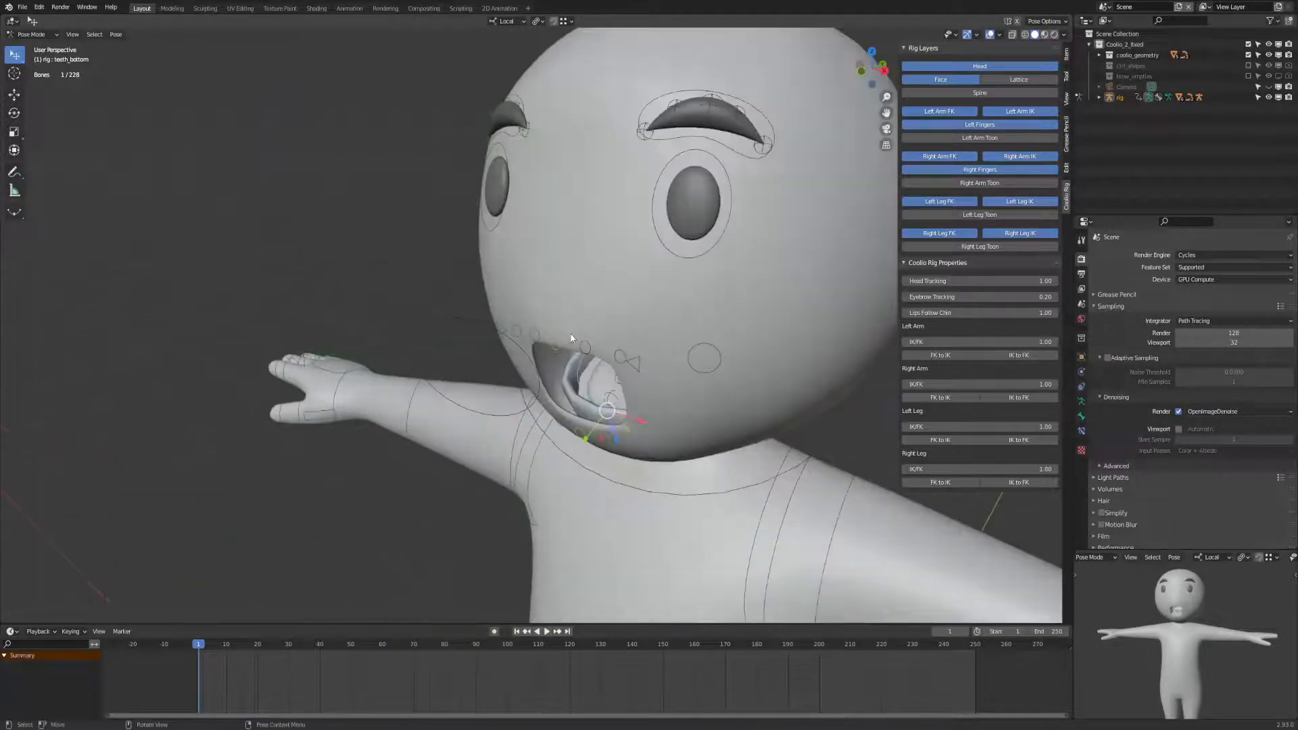
{"action": "key", "text": "g"}
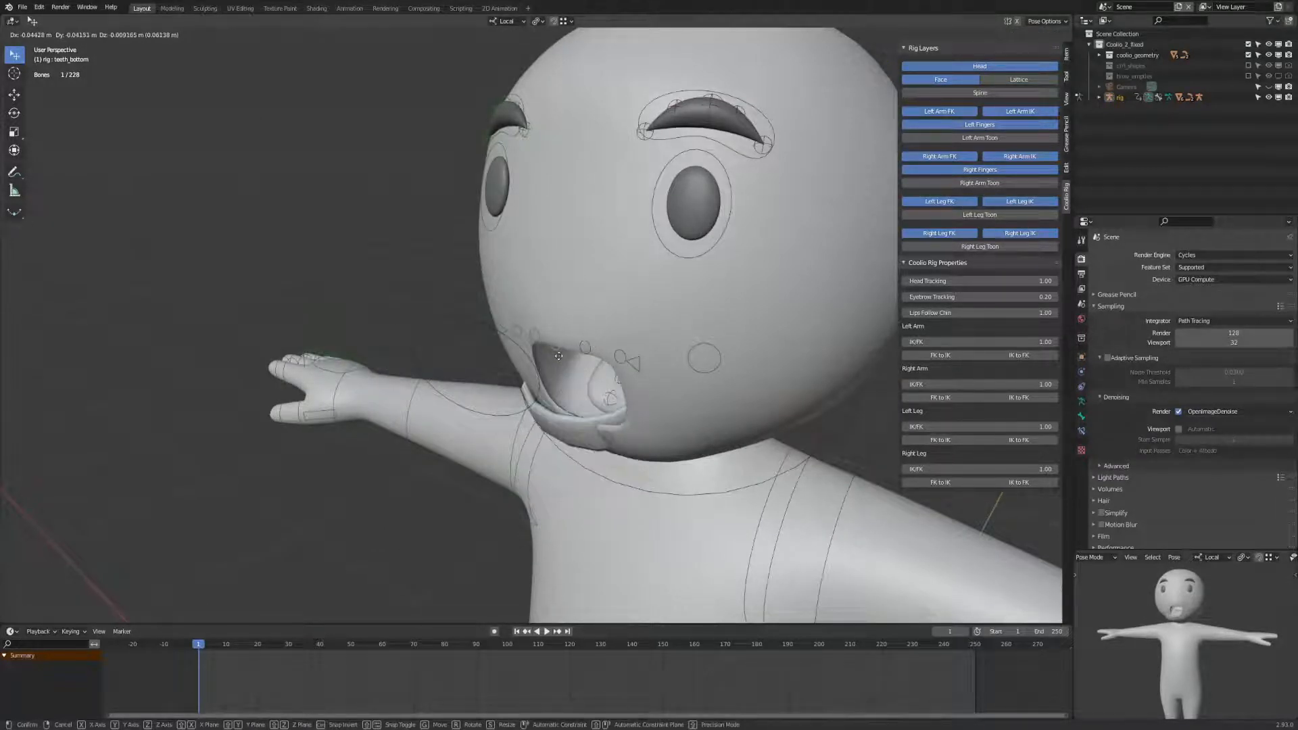
{"action": "right_click", "coordinate": [595, 413]}
Reposition the bottom teeth control within the open mouth, working from the other side of the face.
{"action": "middle_click_drag", "start_coordinate": [689, 419], "coordinate": [643, 379]}
{"action": "key", "text": "g"}
{"action": "left_click", "coordinate": [742, 383]}
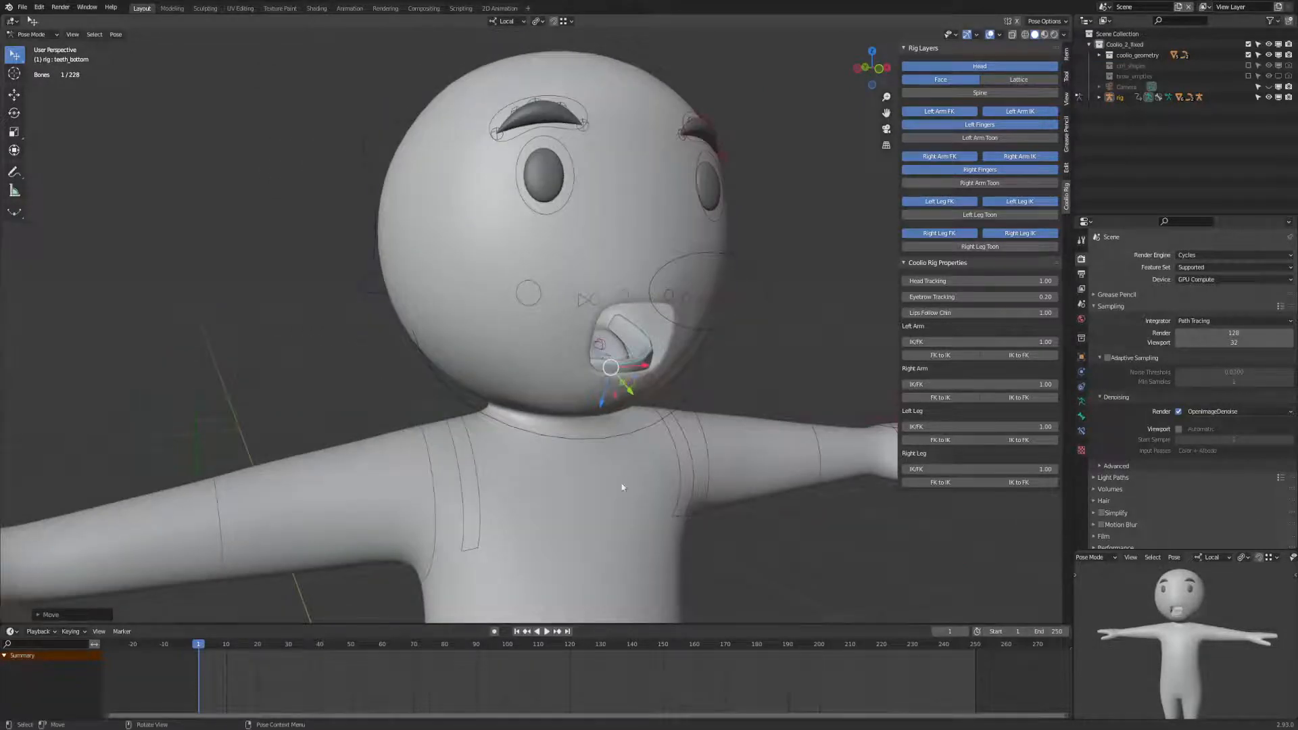
{"action": "middle_click_drag", "start_coordinate": [622, 487], "coordinate": [686, 406]}
{"action": "key", "text": "g"}
{"action": "left_click", "coordinate": [650, 411]}
Undo the teeth and jaw changes to close the mouth, and save the file.
{"action": "key", "text": "ctrl+z"}
{"action": "key", "text": "ctrl+z"}
{"action": "key", "text": "ctrl+z"}
{"action": "key", "text": "ctrl+s"}
Try moving the ctrl_brow3.L control of the left eyebrow in its local XZ plane.
{"action": "middle_click_drag", "start_coordinate": [721, 363], "coordinate": [525, 359]}
{"action": "scroll", "coordinate": [653, 360], "scroll_direction": "down", "scroll_amount": 4}
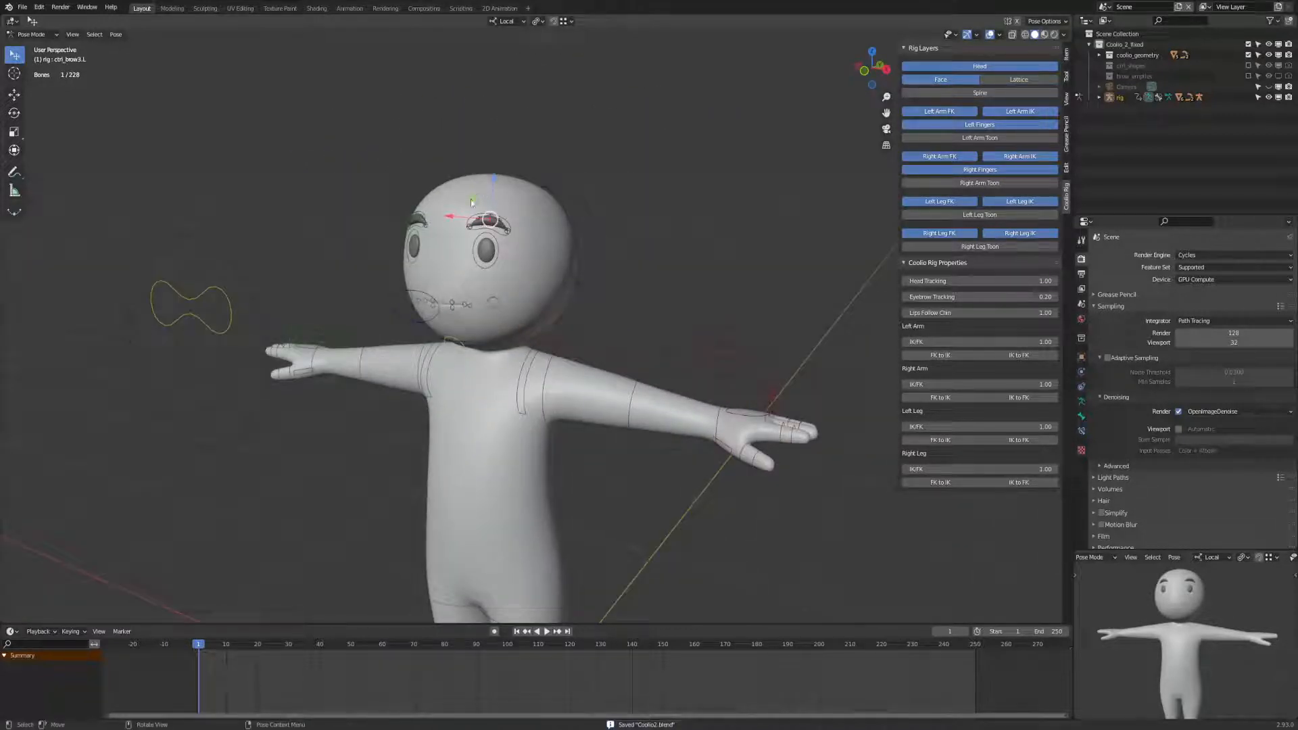
{"action": "key", "text": "g"}
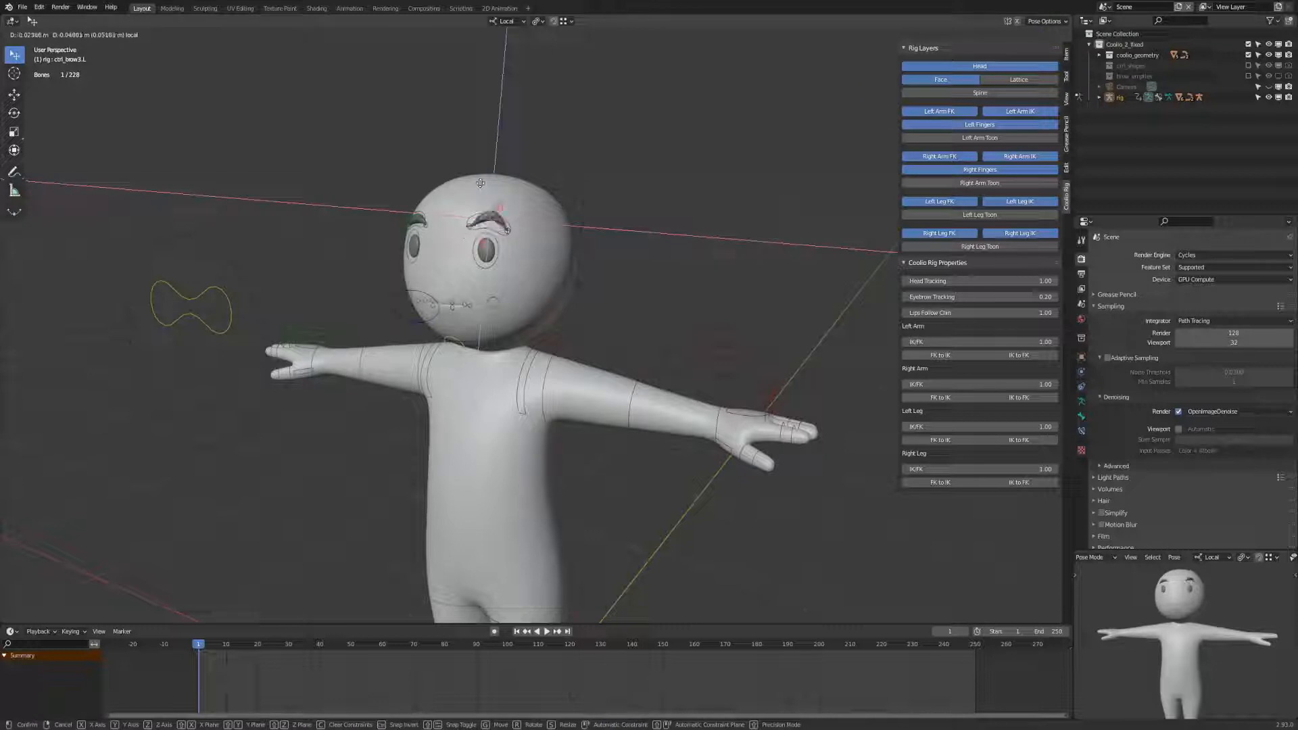
{"action": "left_click", "coordinate": [494, 199]}
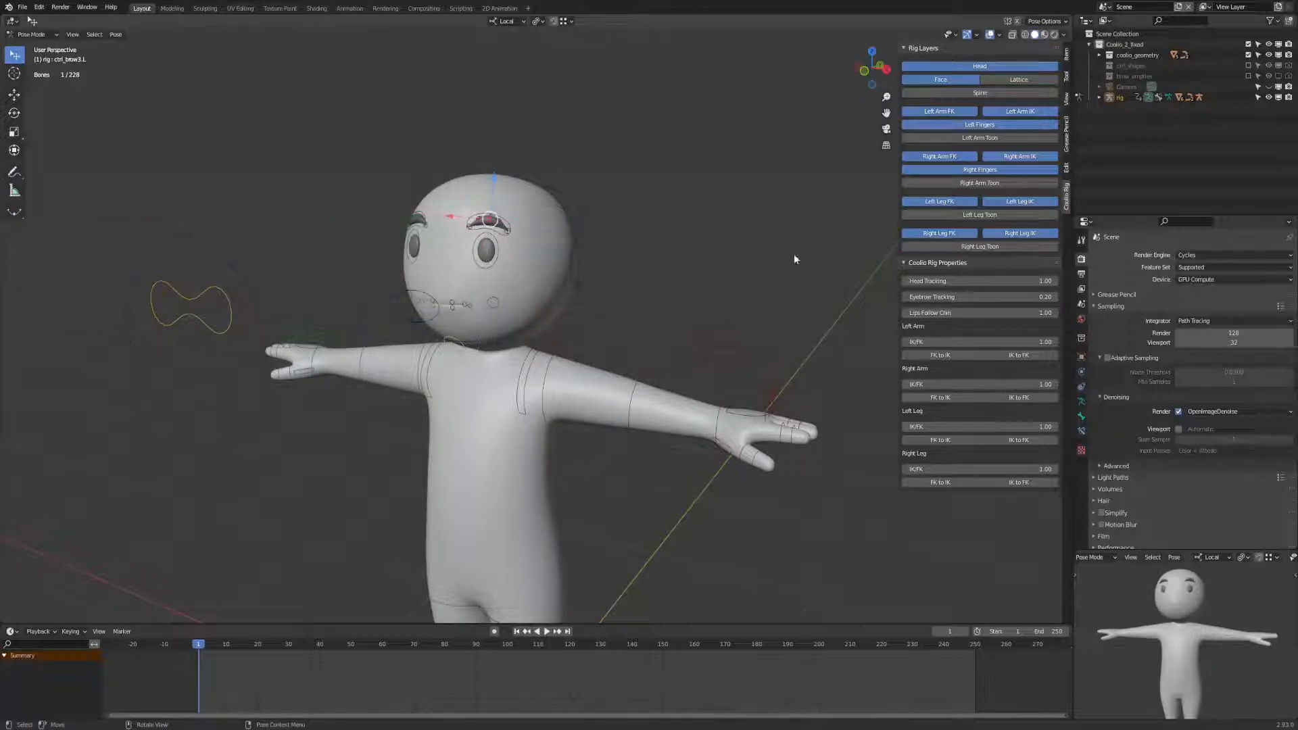
Clear the selection and bring the character's left arm and hand into view.
{"action": "left_click", "coordinate": [828, 348]}
{"action": "middle_click_drag", "start_coordinate": [828, 348], "coordinate": [702, 368], "text": "shift"}
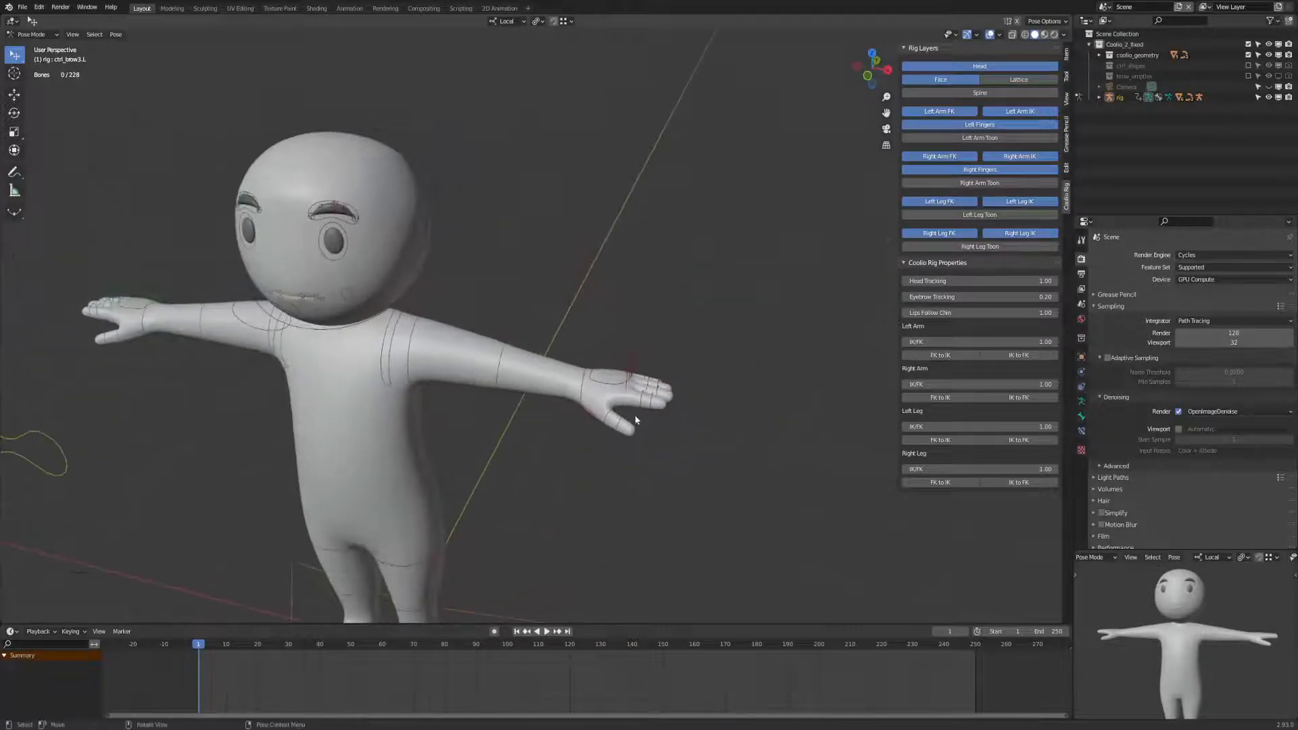
Hide the Left Fingers rig layer and try moving the left hand's IK control.
{"action": "left_click", "coordinate": [1001, 124]}
{"action": "mouse_move", "coordinate": [731, 443]}
{"action": "middle_mouse_down", "text": "shift"}
{"action": "mouse_move", "coordinate": [684, 409]}
{"action": "mouse_move", "coordinate": [708, 433]}
{"action": "middle_mouse_up", "text": "shift"}
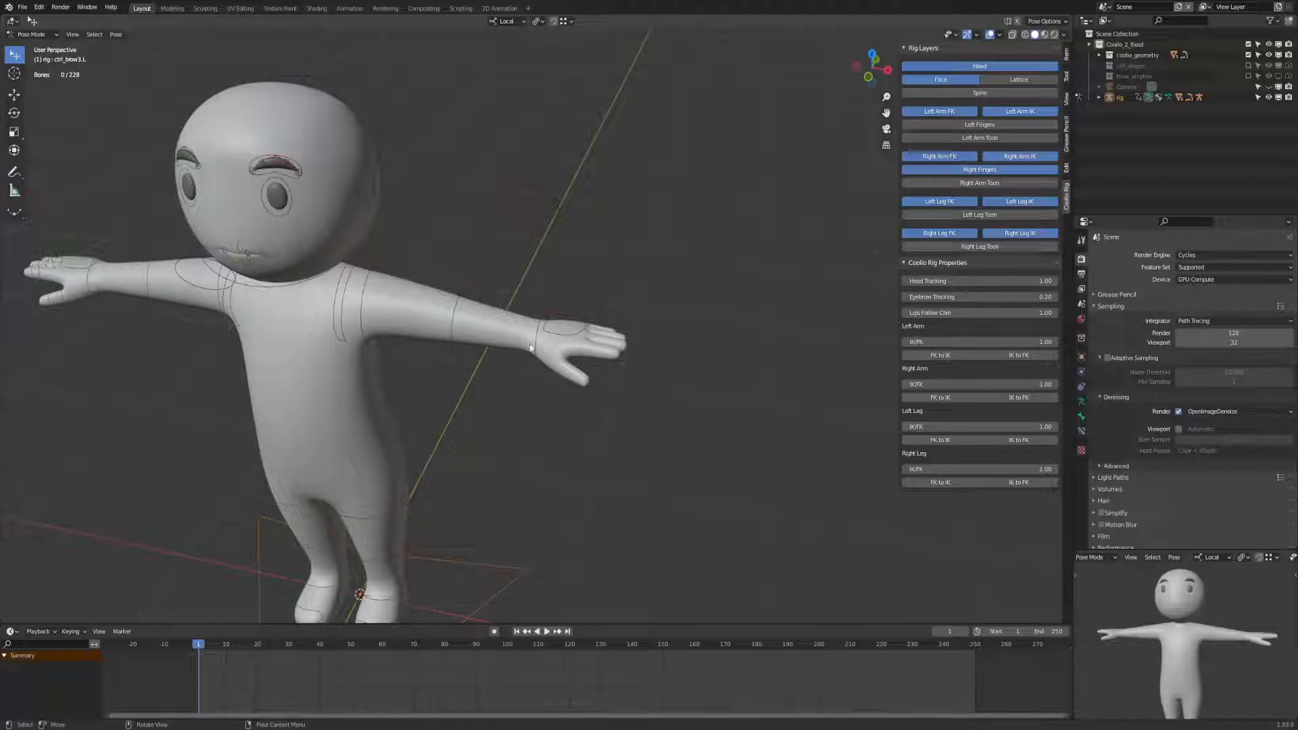
{"action": "key", "text": "g"}
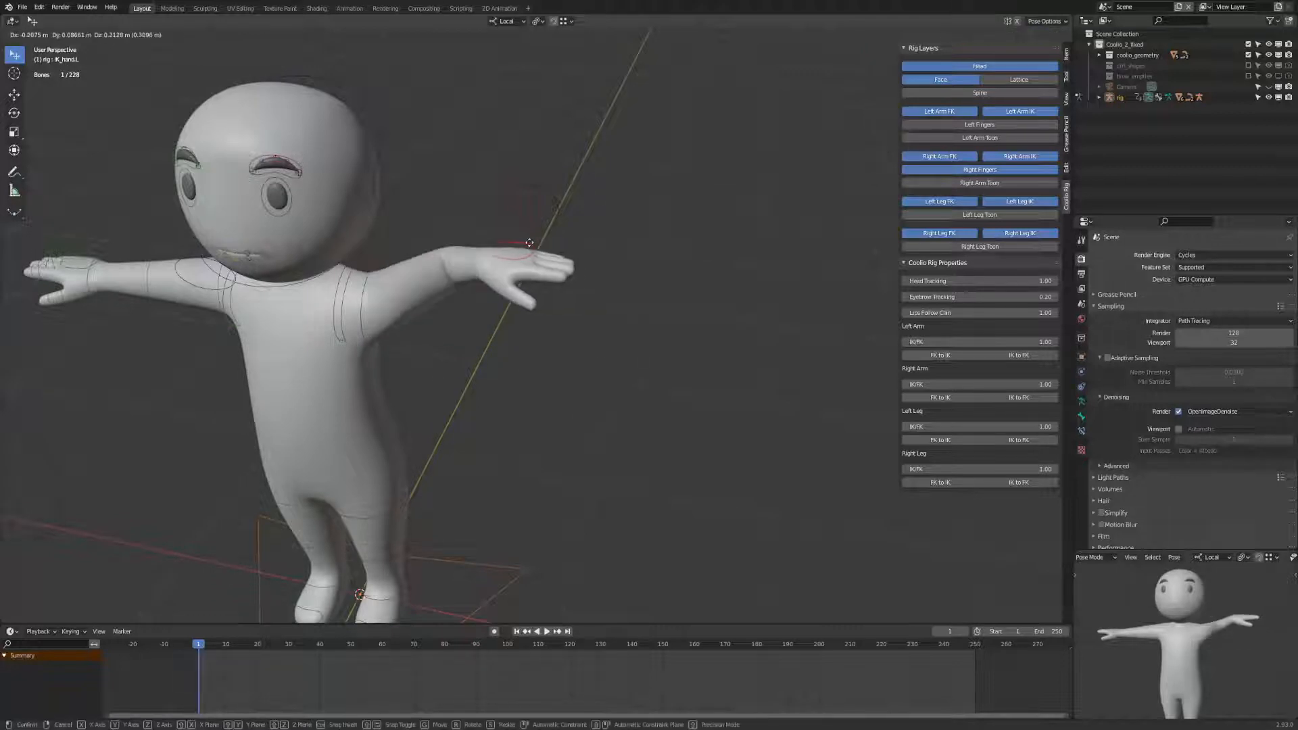
{"action": "right_click", "coordinate": [669, 270]}
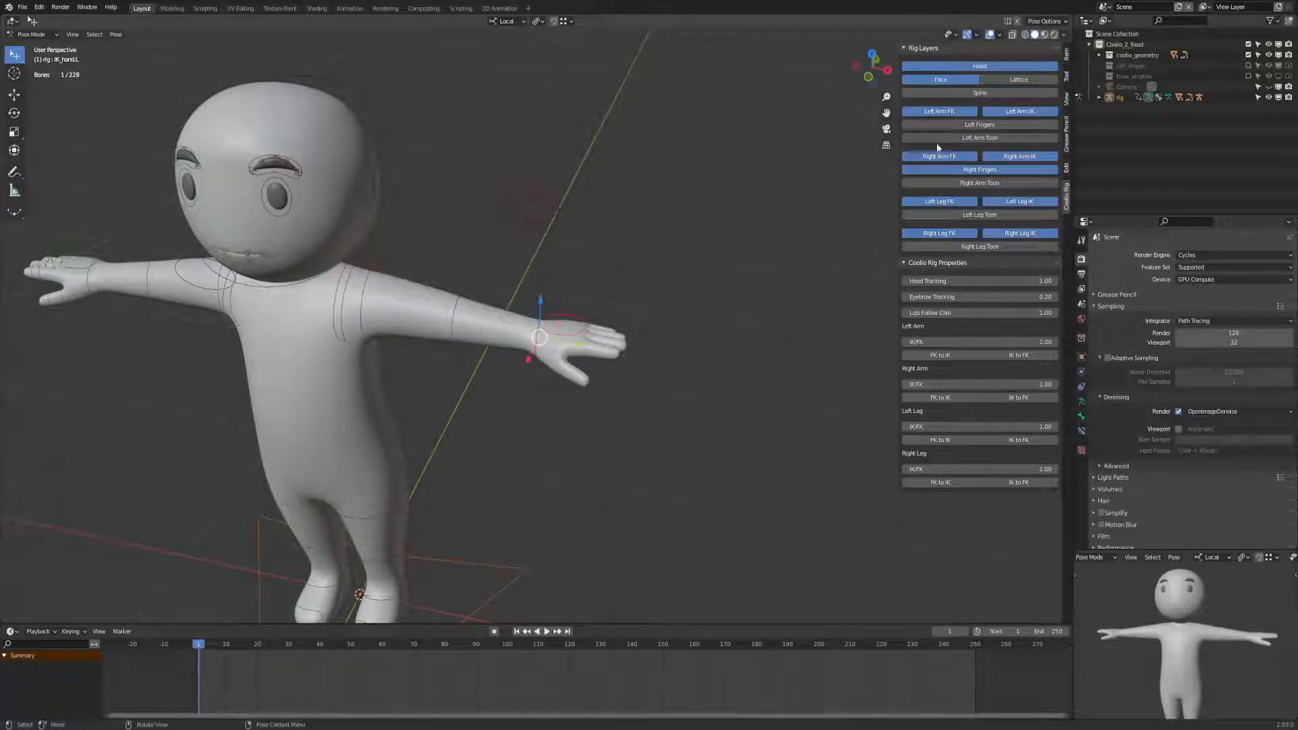
Show the Left Arm Toon layer, then move the left hand's toon control outward and the elbow's toon control.
{"action": "left_click", "coordinate": [992, 137]}
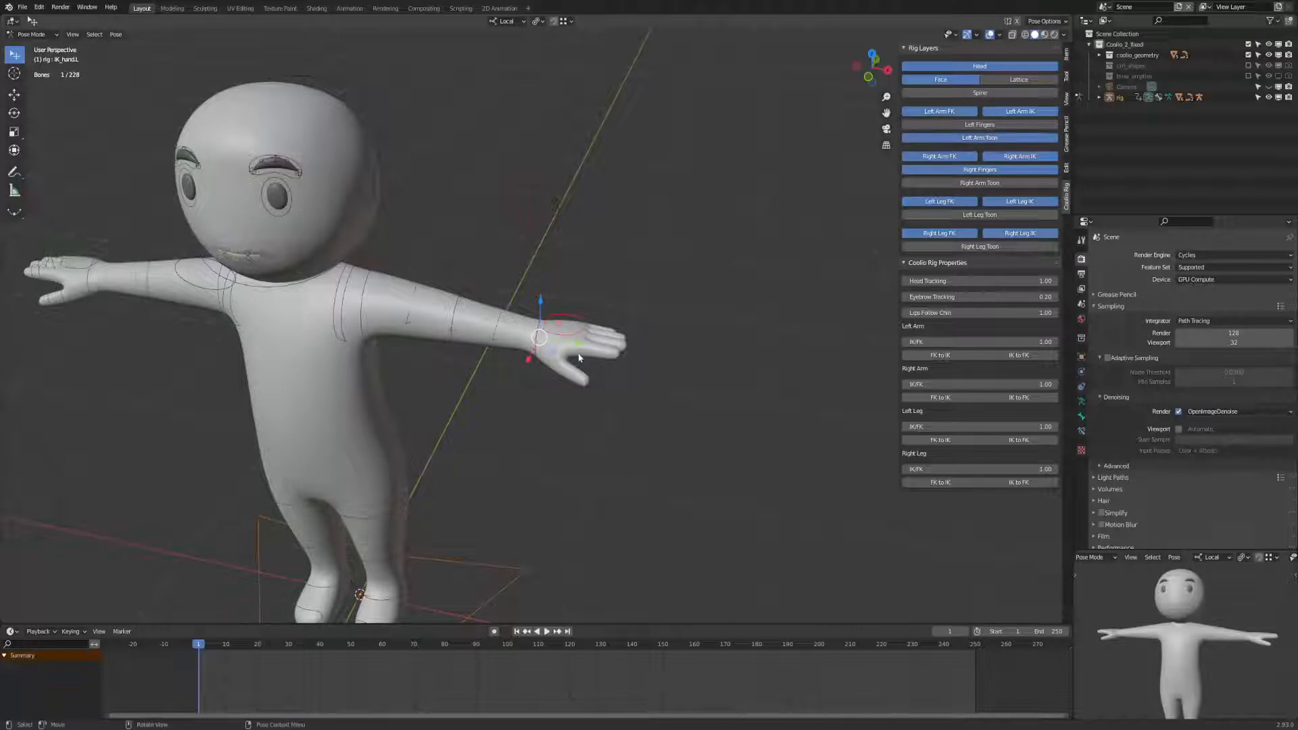
{"action": "middle_click_drag", "start_coordinate": [507, 384], "coordinate": [528, 368]}
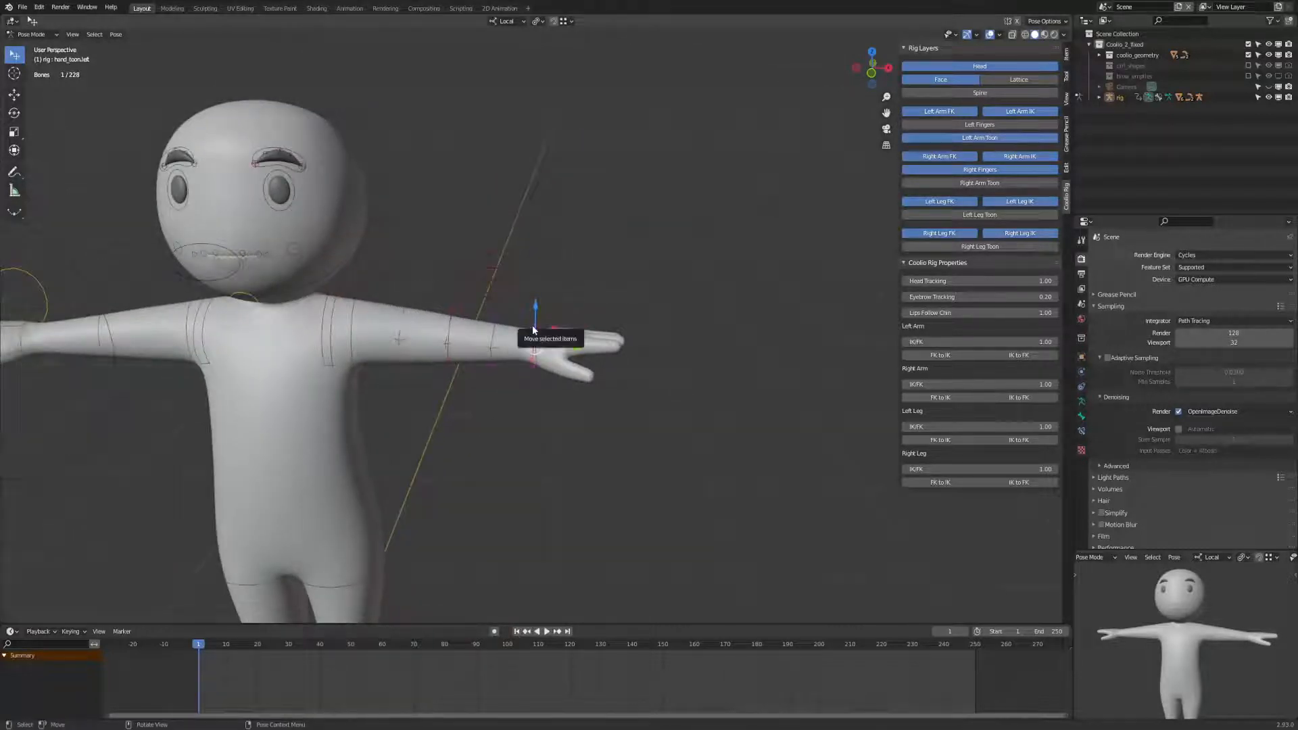
{"action": "left_click_drag", "start_coordinate": [532, 331], "coordinate": [613, 339]}
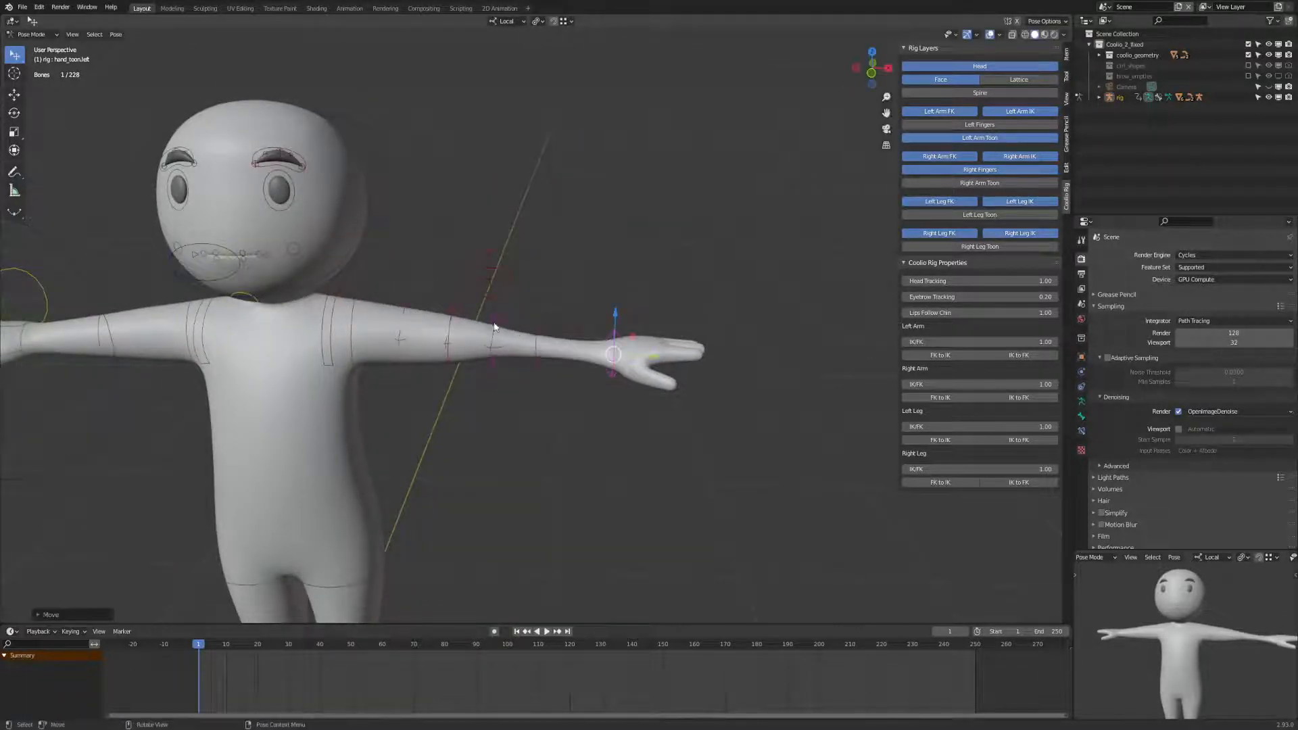
{"action": "left_click_drag", "start_coordinate": [494, 327], "coordinate": [465, 358]}
Reset the left arm's toon controls to the rest pose, save the file, and hide the Left Arm Toon layer.
{"action": "middle_click_drag", "start_coordinate": [675, 477], "coordinate": [443, 385]}
{"action": "key", "text": "a"}
{"action": "key", "text": "alt+a"}
{"action": "key", "text": "ctrl+s"}
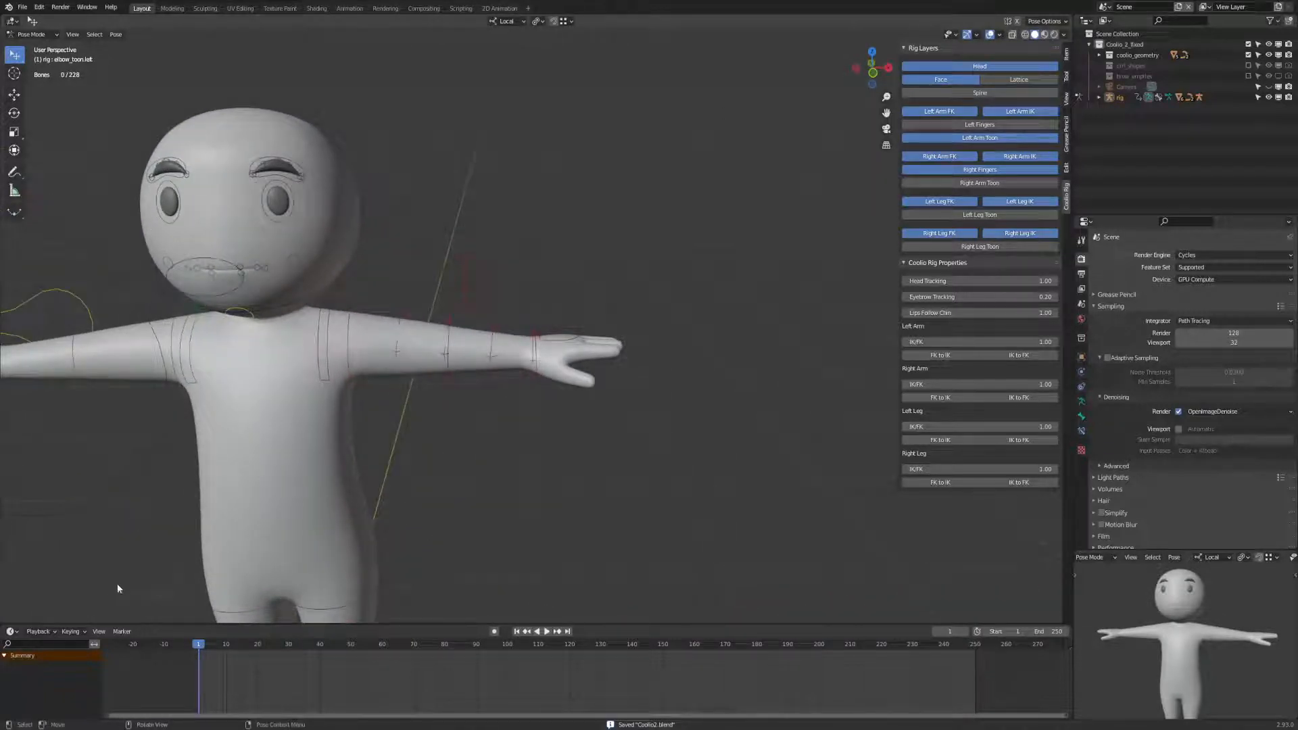
{"action": "left_click", "coordinate": [979, 138]}
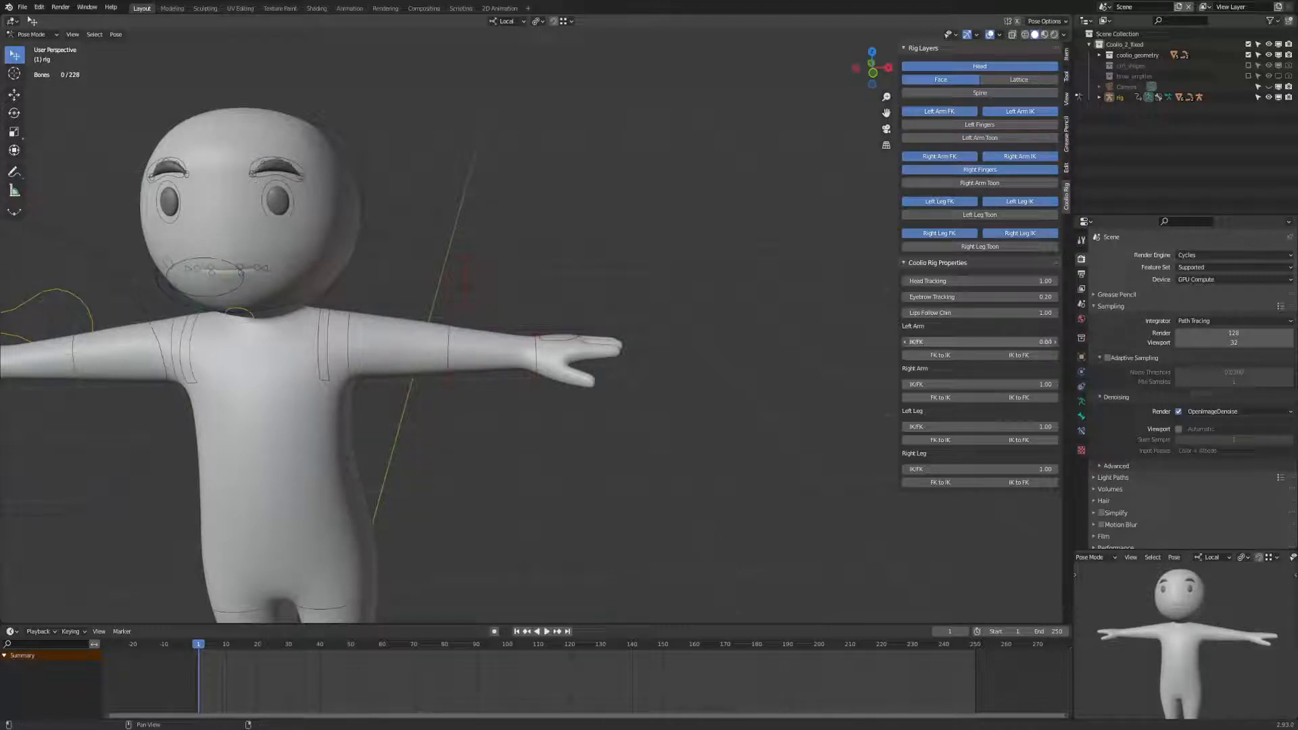
Set the Left Arm IK/FK value to 0 and rotate the FK bicep control about its local X axis to lower the arm.
{"action": "left_click_drag", "start_coordinate": [1002, 344], "coordinate": [1037, 344]}
{"action": "left_click", "coordinate": [354, 319]}
{"action": "key", "text": "r"}
{"action": "key", "text": "x"}
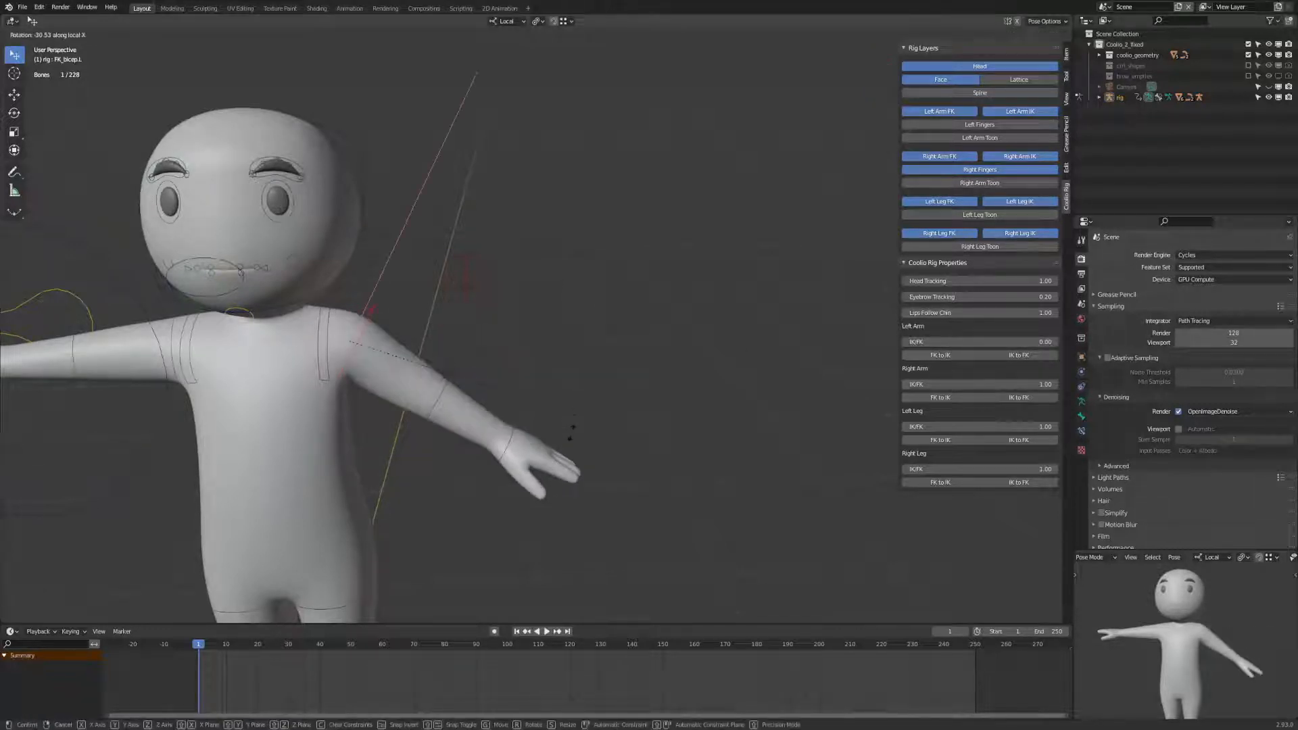
{"action": "left_click", "coordinate": [400, 393]}
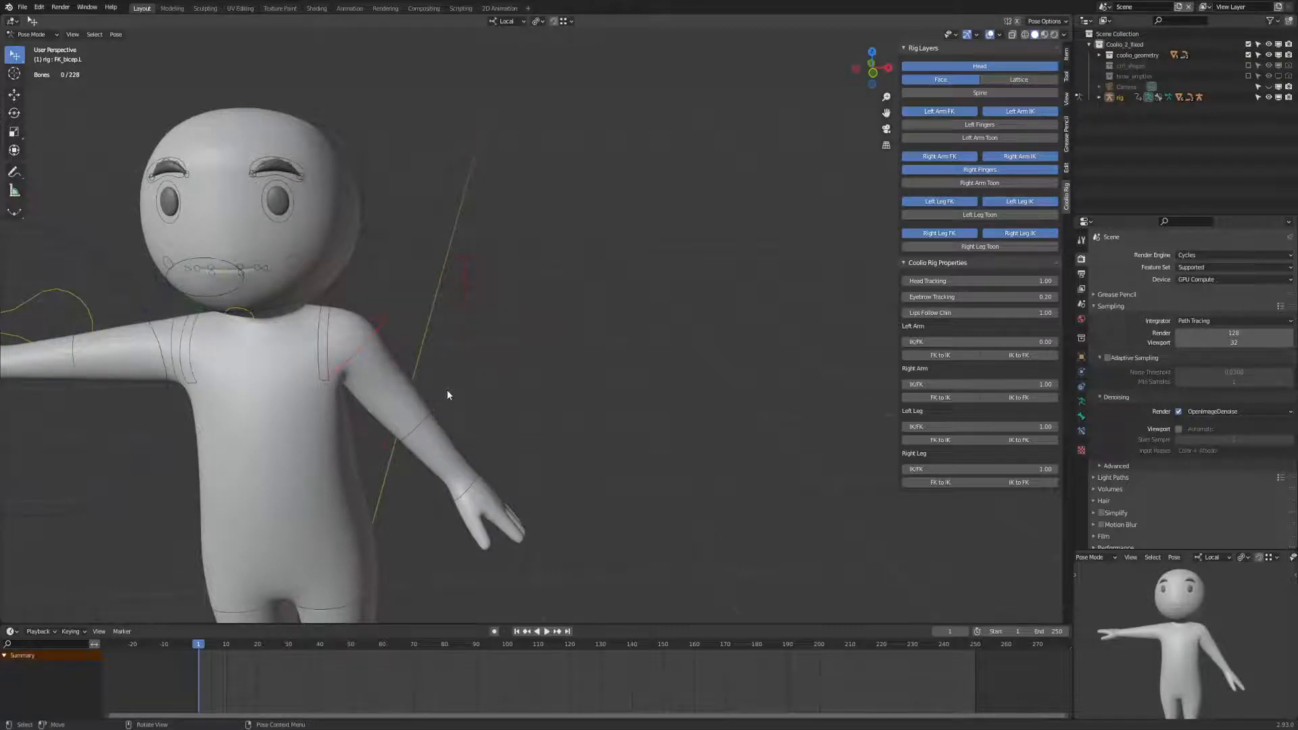
Rotate the left FK forearm control about its local X axis to bend the elbow.
{"action": "middle_click_drag", "start_coordinate": [448, 389], "coordinate": [575, 457]}
{"action": "key", "text": "r"}
{"action": "key", "text": "x"}
{"action": "left_click", "coordinate": [501, 428]}
{"action": "left_click", "coordinate": [575, 457]}
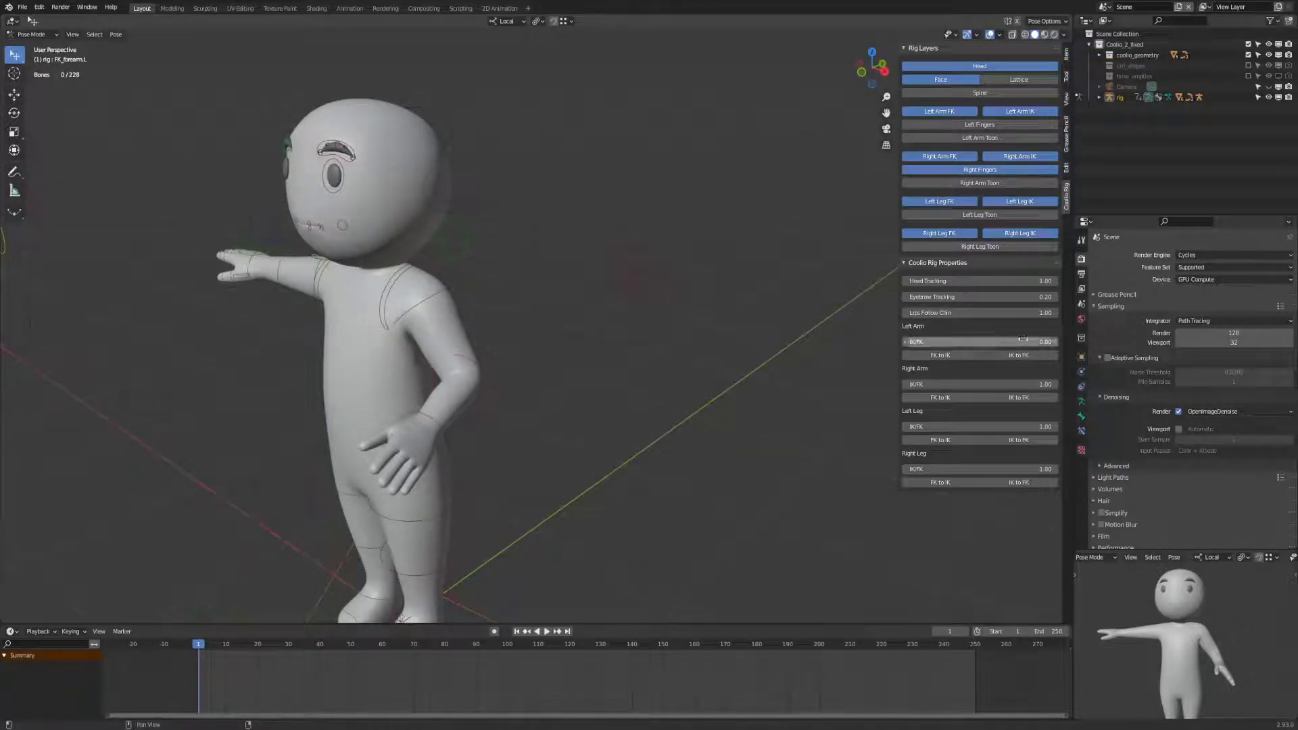
Test the Left Arm IK/FK slider, return it to 0, and snap the arm's IK controls to the FK pose.
{"action": "left_click_drag", "start_coordinate": [995, 342], "coordinate": [933, 342]}
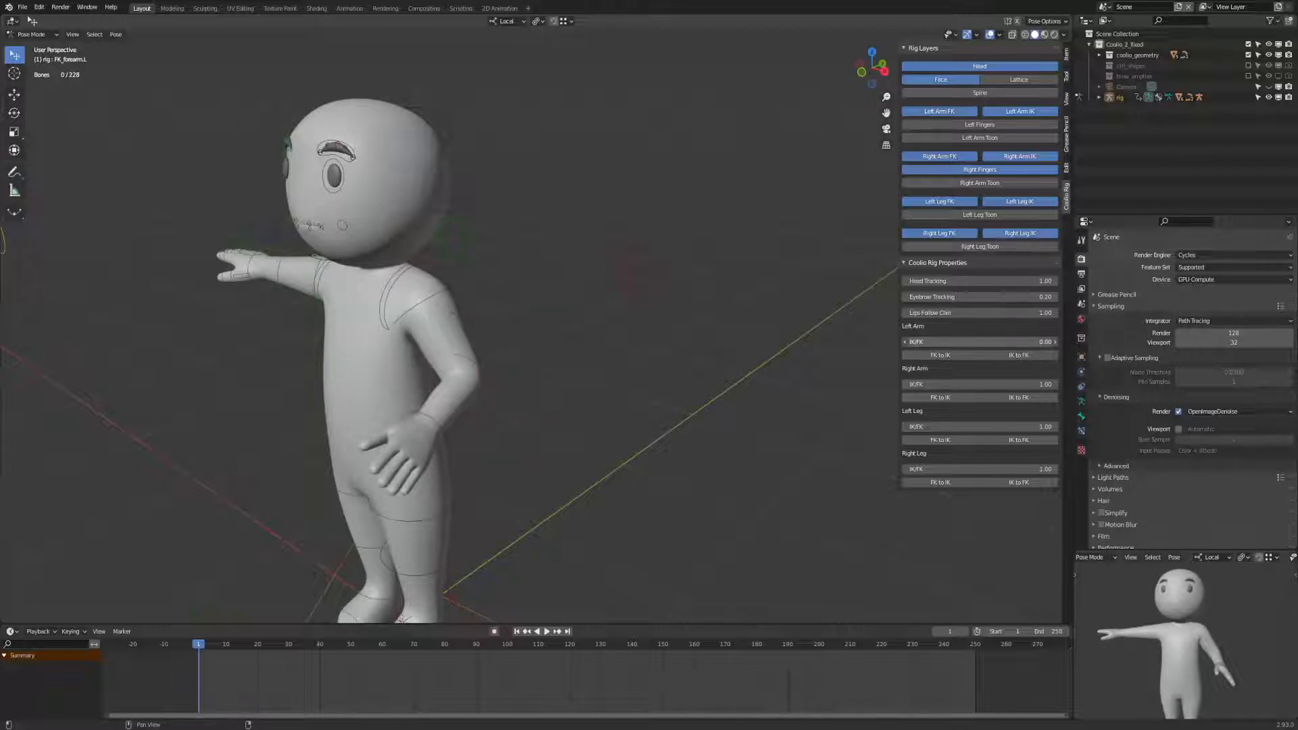
{"action": "middle_click_drag", "start_coordinate": [735, 482], "coordinate": [770, 463]}
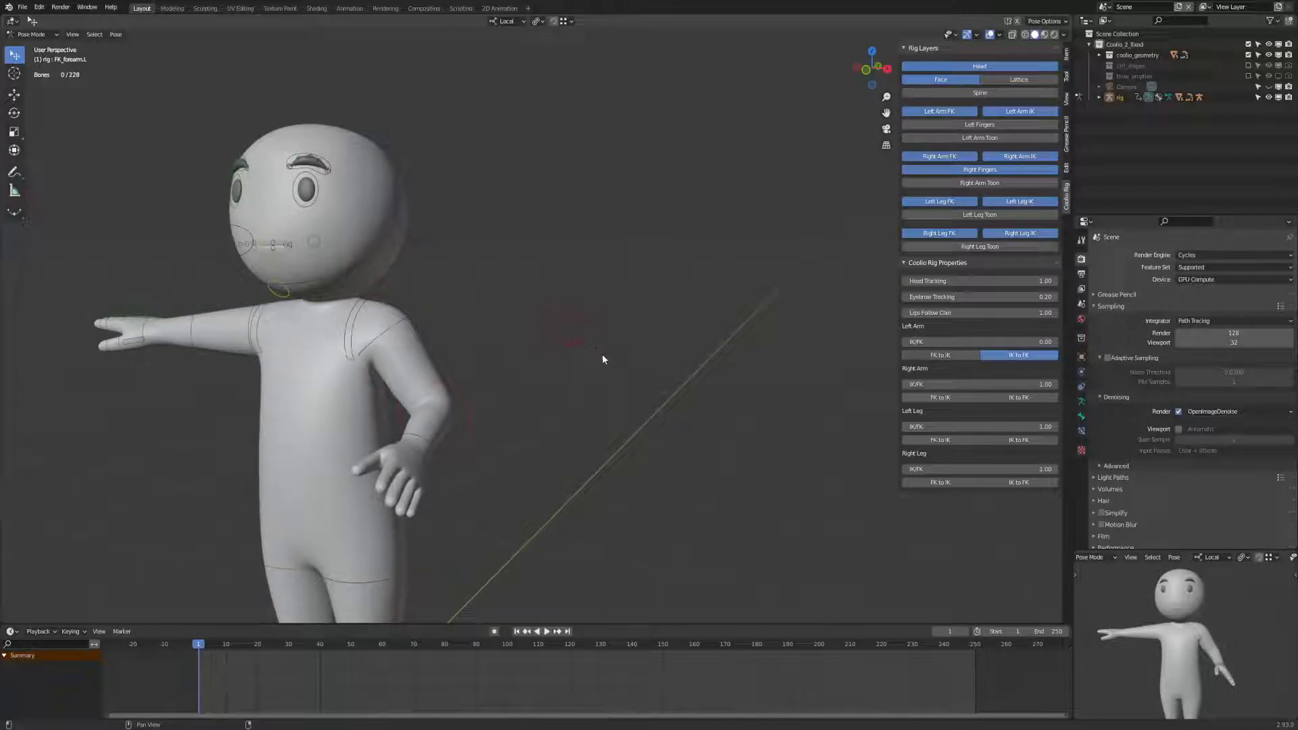
{"action": "middle_click_drag", "start_coordinate": [604, 377], "coordinate": [384, 176]}
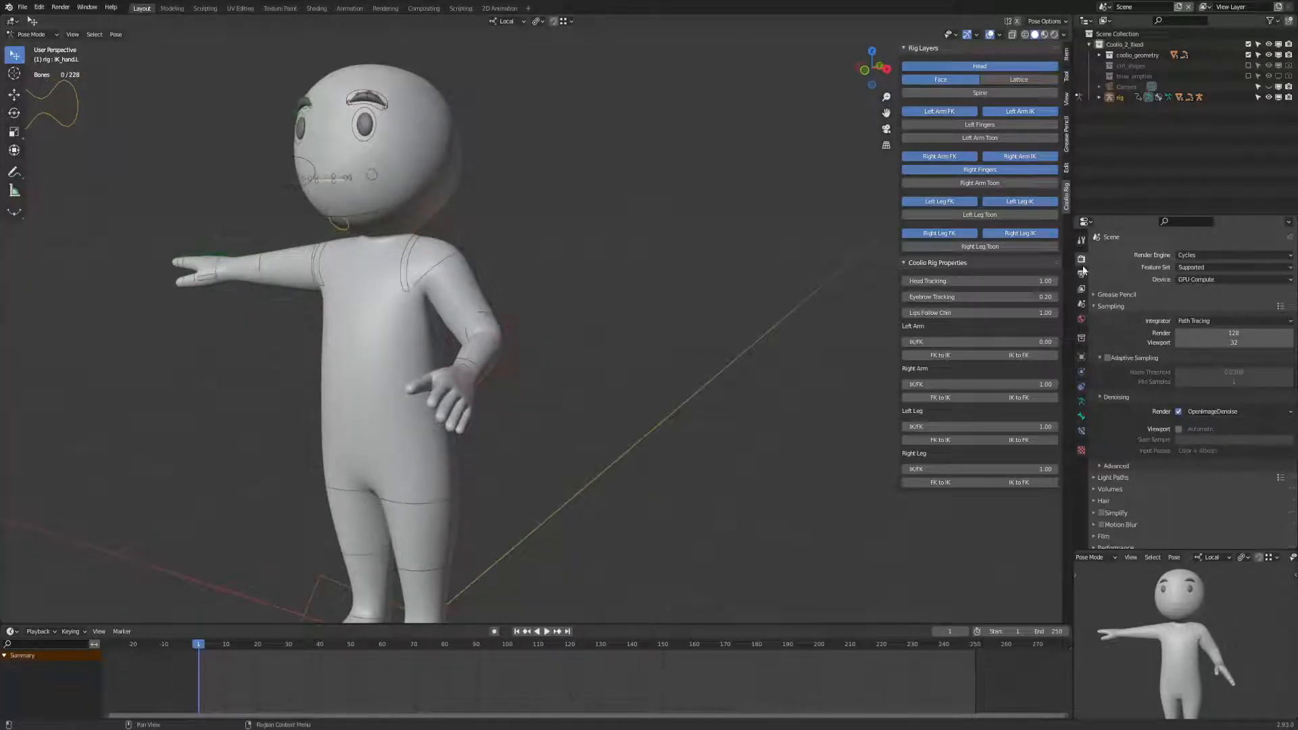
Enable Simplify in the render settings and try a trackball rotation of the head control.
{"action": "scroll", "coordinate": [1146, 528], "scroll_direction": "down", "scroll_amount": 2}
{"action": "left_click", "coordinate": [1101, 474]}
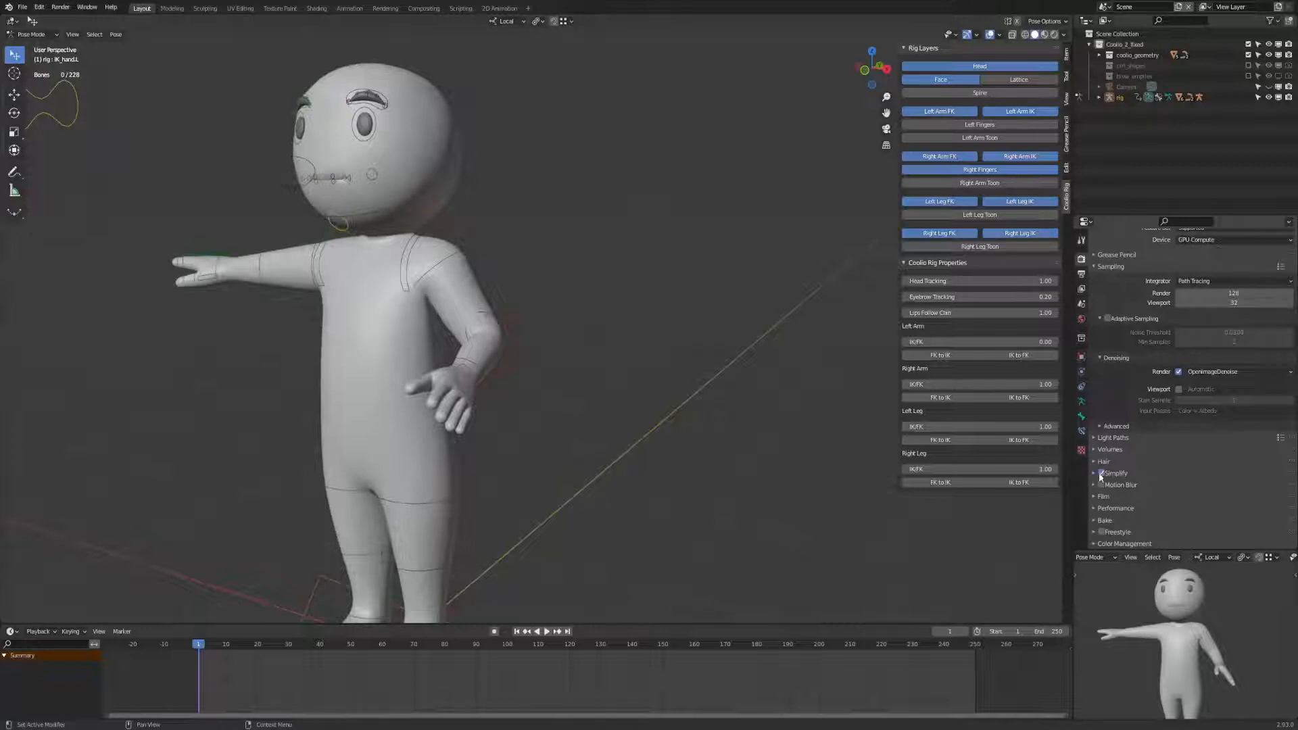
{"action": "middle_click_drag", "start_coordinate": [608, 406], "coordinate": [501, 341]}
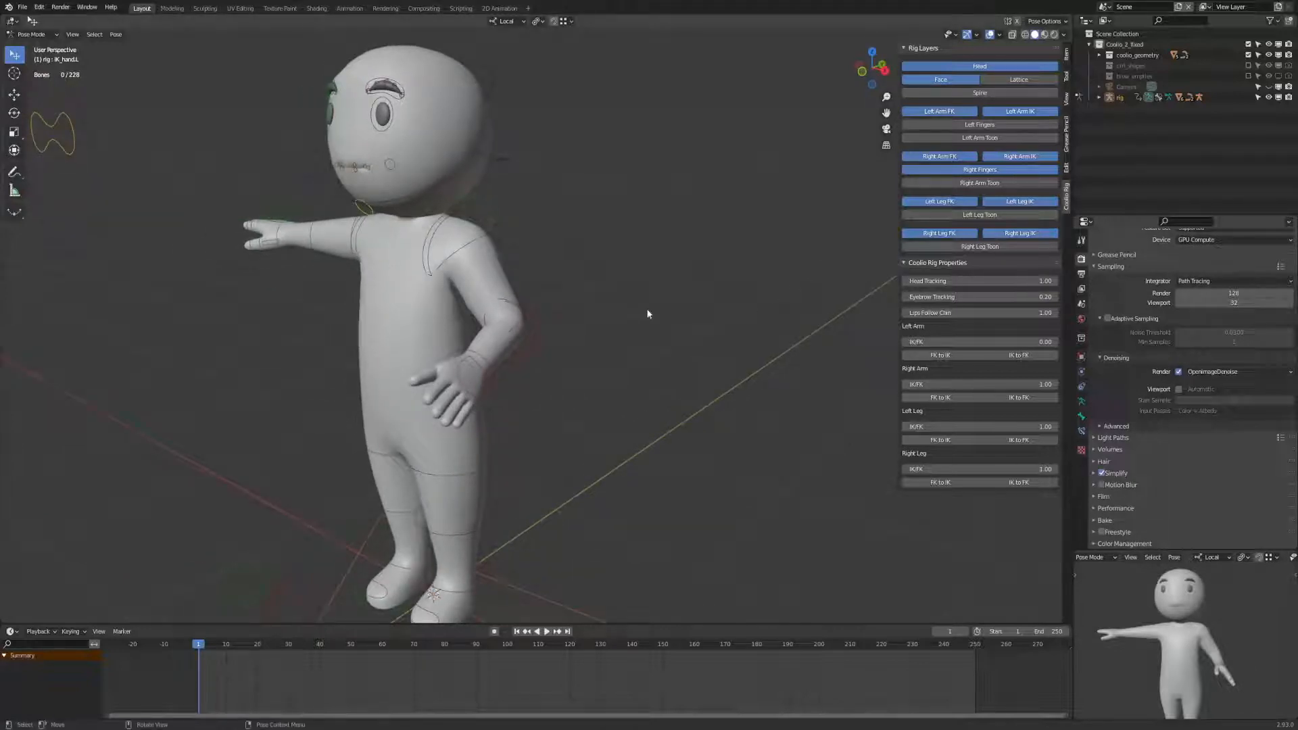
{"action": "middle_click_drag", "start_coordinate": [549, 295], "coordinate": [452, 136]}
{"action": "left_click", "coordinate": [452, 136]}
{"action": "key", "text": "r"}
{"action": "key", "text": "r"}
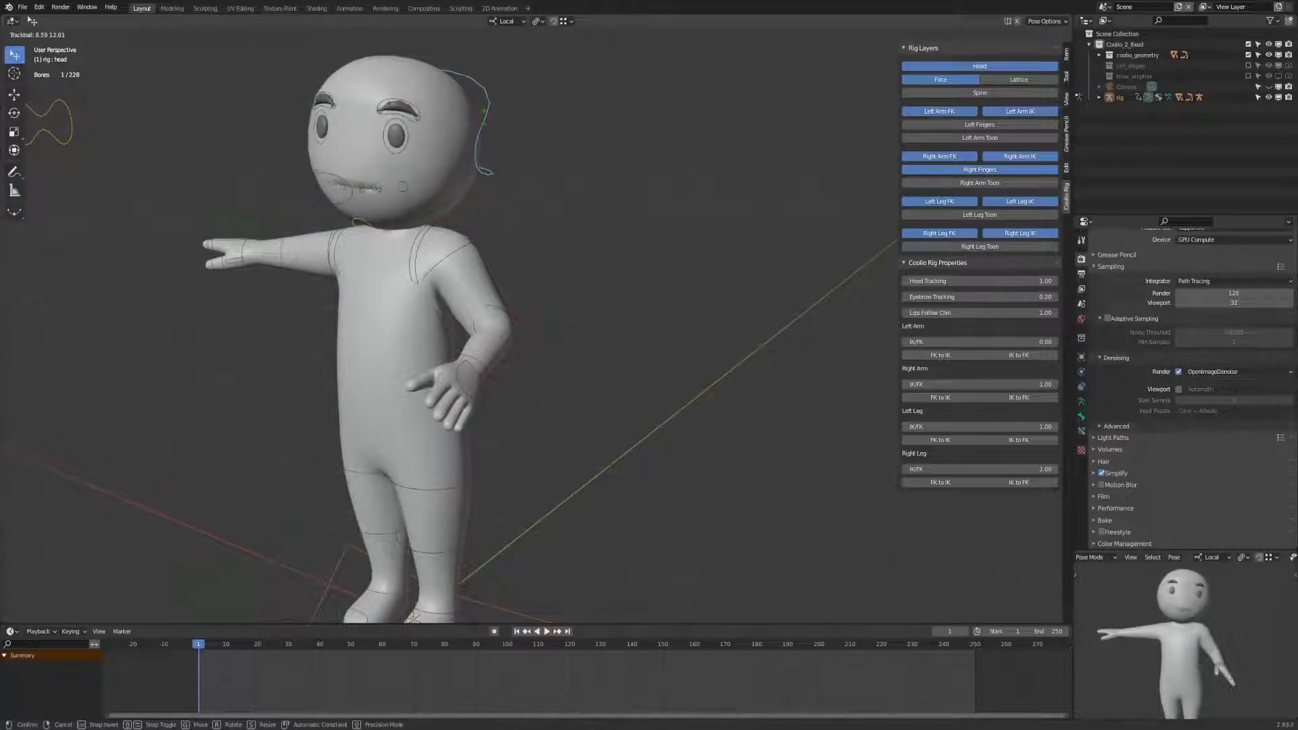
{"action": "left_click", "coordinate": [380, 162]}
Try rotating the jaw control about its local X axis to open the mouth, and save the file.
{"action": "left_click", "coordinate": [366, 206]}
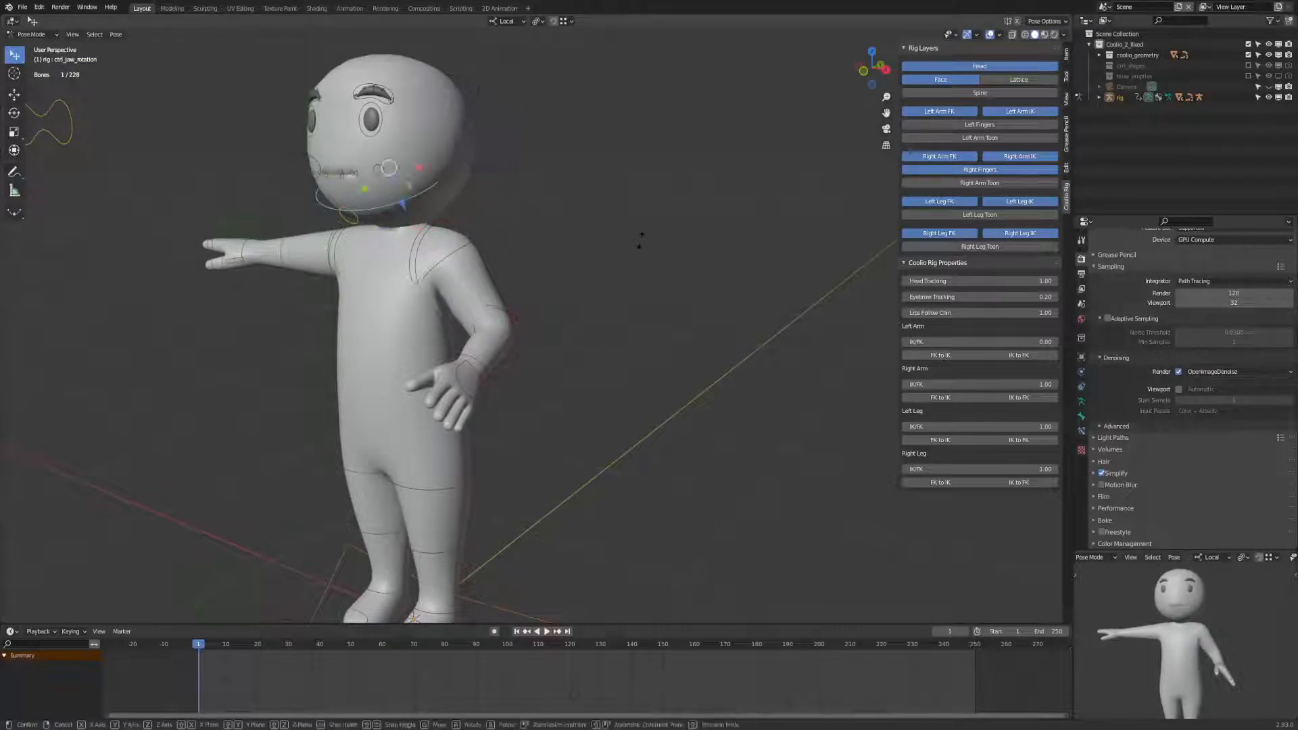
{"action": "key", "text": "r"}
{"action": "key", "text": "x"}
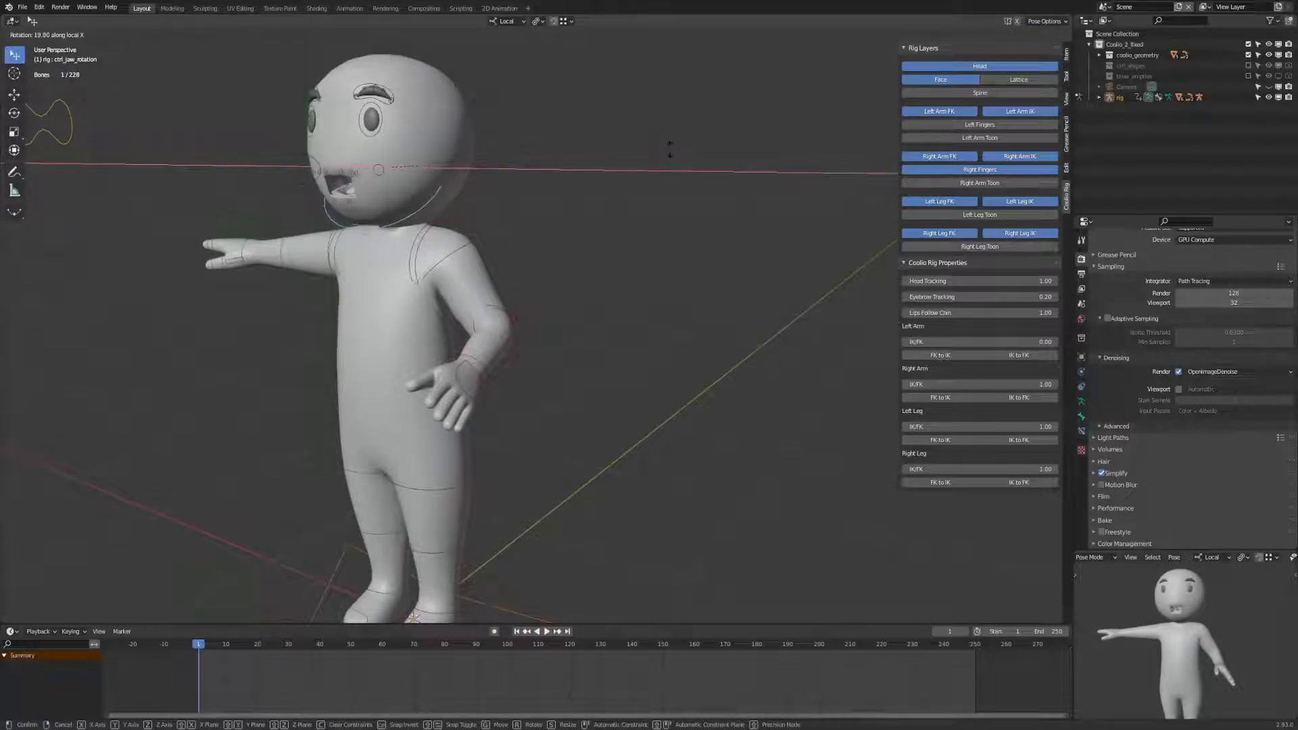
{"action": "left_click", "coordinate": [665, 177]}
{"action": "middle_click_drag", "start_coordinate": [617, 265], "coordinate": [633, 245]}
{"action": "left_click", "coordinate": [633, 244]}
{"action": "key", "text": "ctrl+s"}
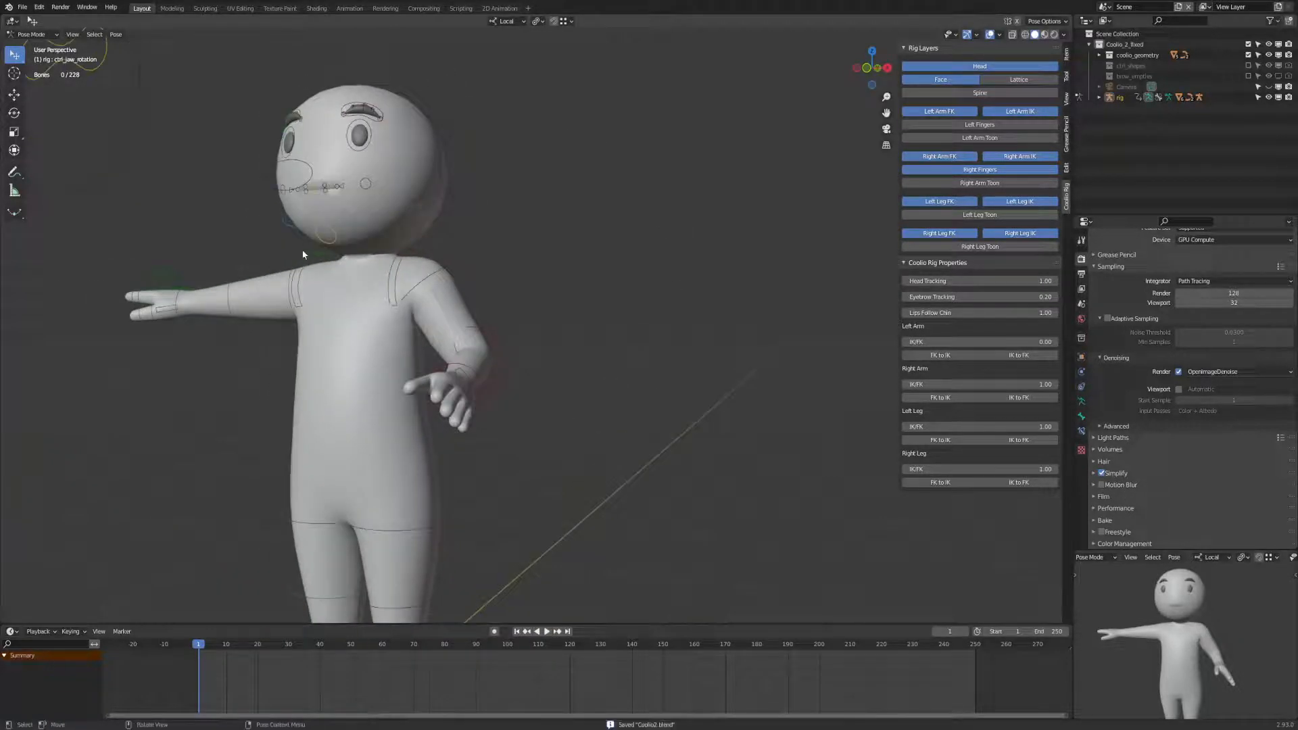
Turn Simplify off in the render settings and snap the 3D cursor to the world origin.
{"action": "middle_click_drag", "start_coordinate": [539, 308], "coordinate": [858, 321]}
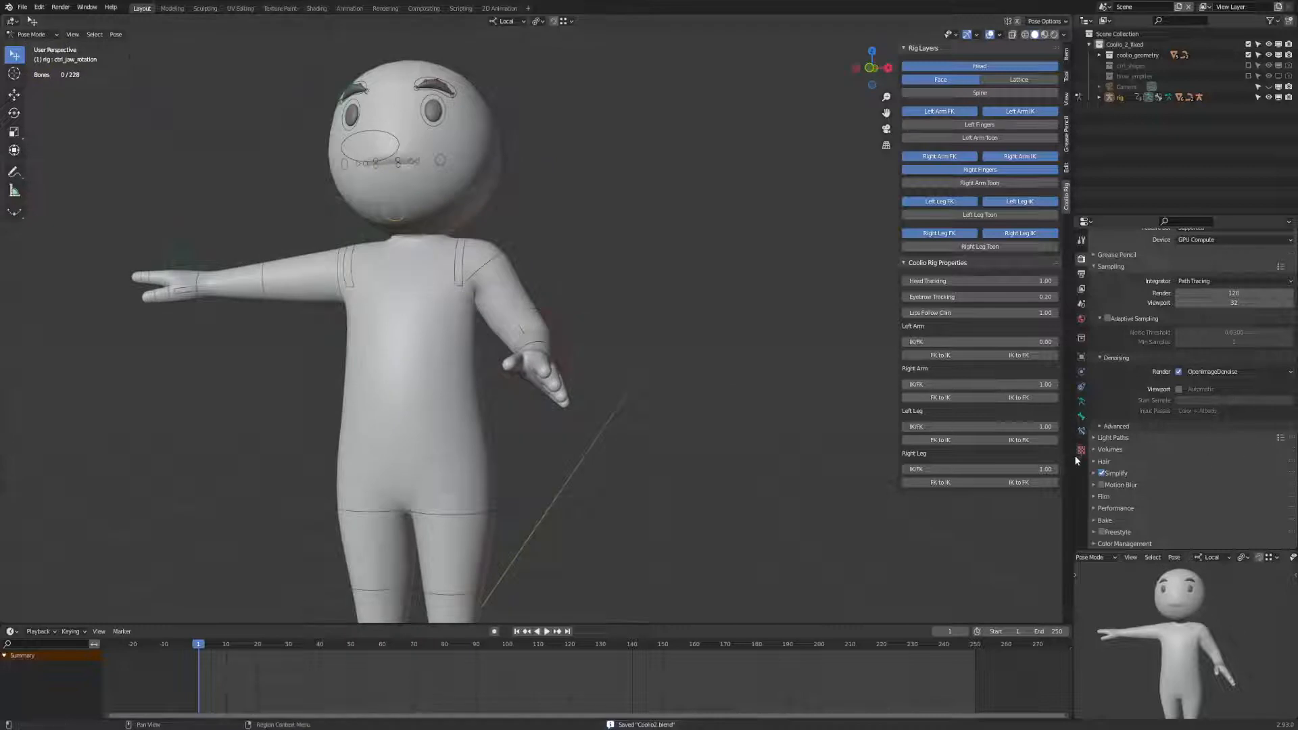
{"action": "left_click", "coordinate": [1101, 473]}
{"action": "mouse_move", "coordinate": [568, 462]}
{"action": "middle_mouse_down"}
{"action": "mouse_move", "coordinate": [683, 307]}
{"action": "mouse_move", "coordinate": [573, 469]}
{"action": "middle_mouse_up"}
{"action": "key", "text": "shift+s"}
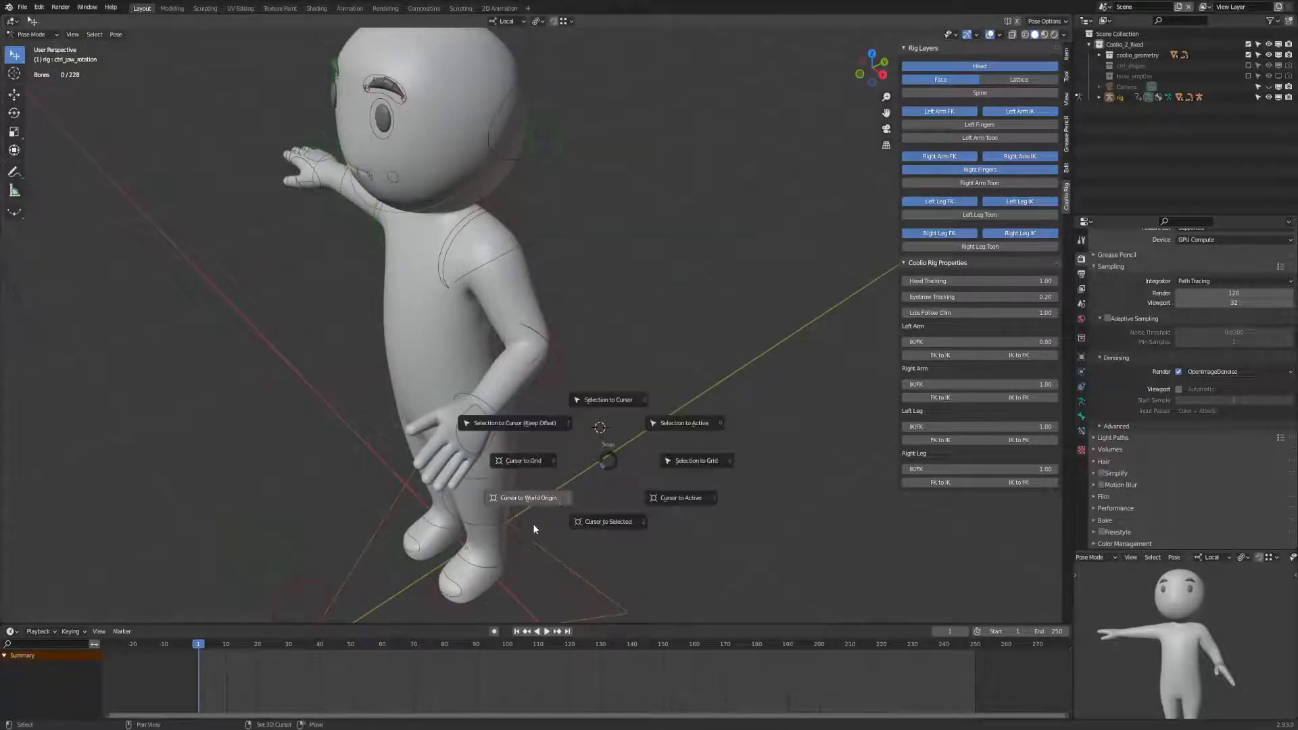
{"action": "left_click", "coordinate": [533, 523]}
{"action": "scroll", "coordinate": [729, 444], "scroll_direction": "up", "scroll_amount": 2}
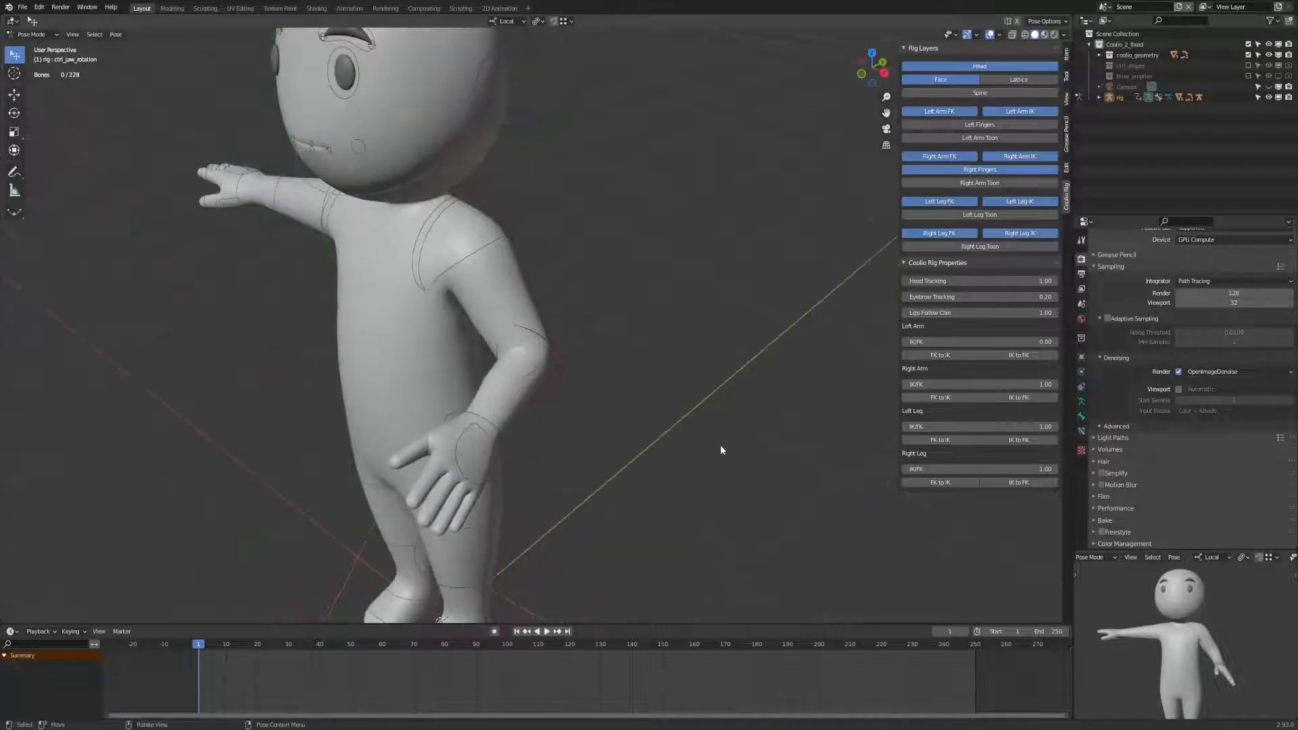
Select the left hand's IK control and switch the Left Arm IK/FK value to 1 and back to 0.
{"action": "left_click", "coordinate": [471, 428]}
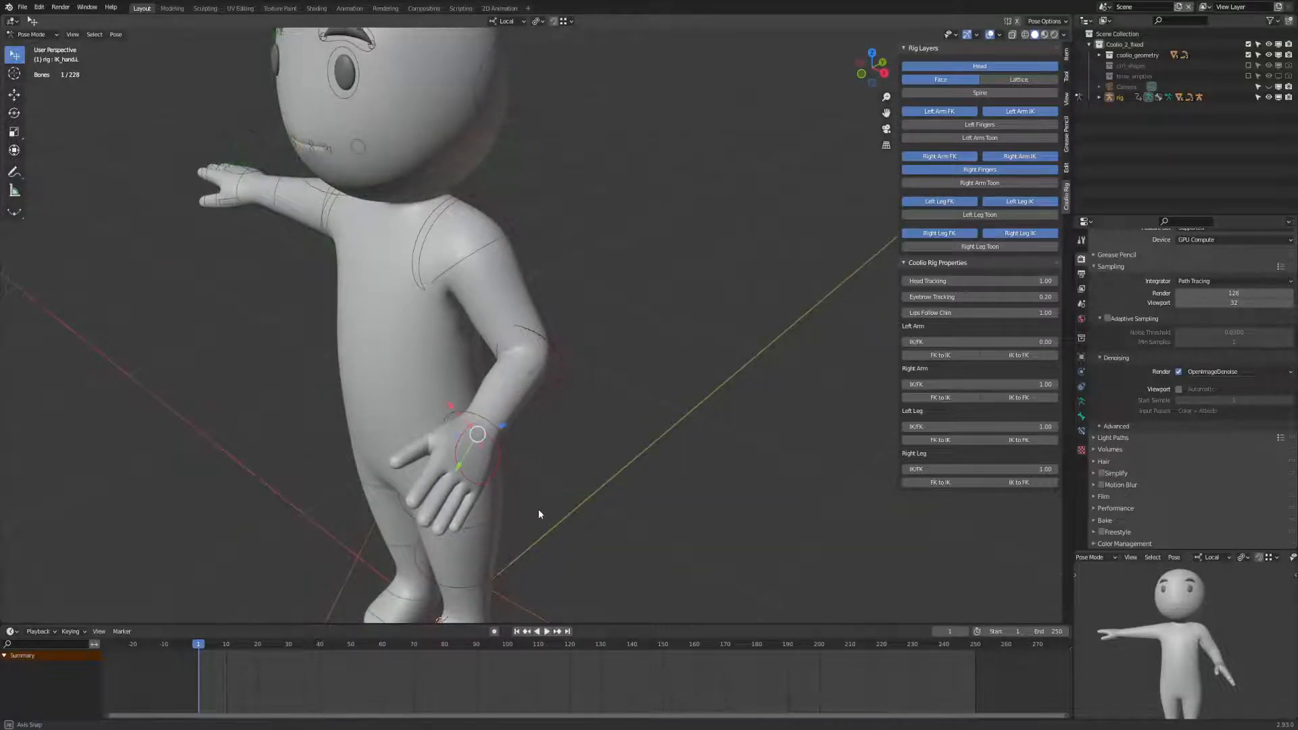
{"action": "middle_click_drag", "start_coordinate": [538, 508], "coordinate": [563, 465]}
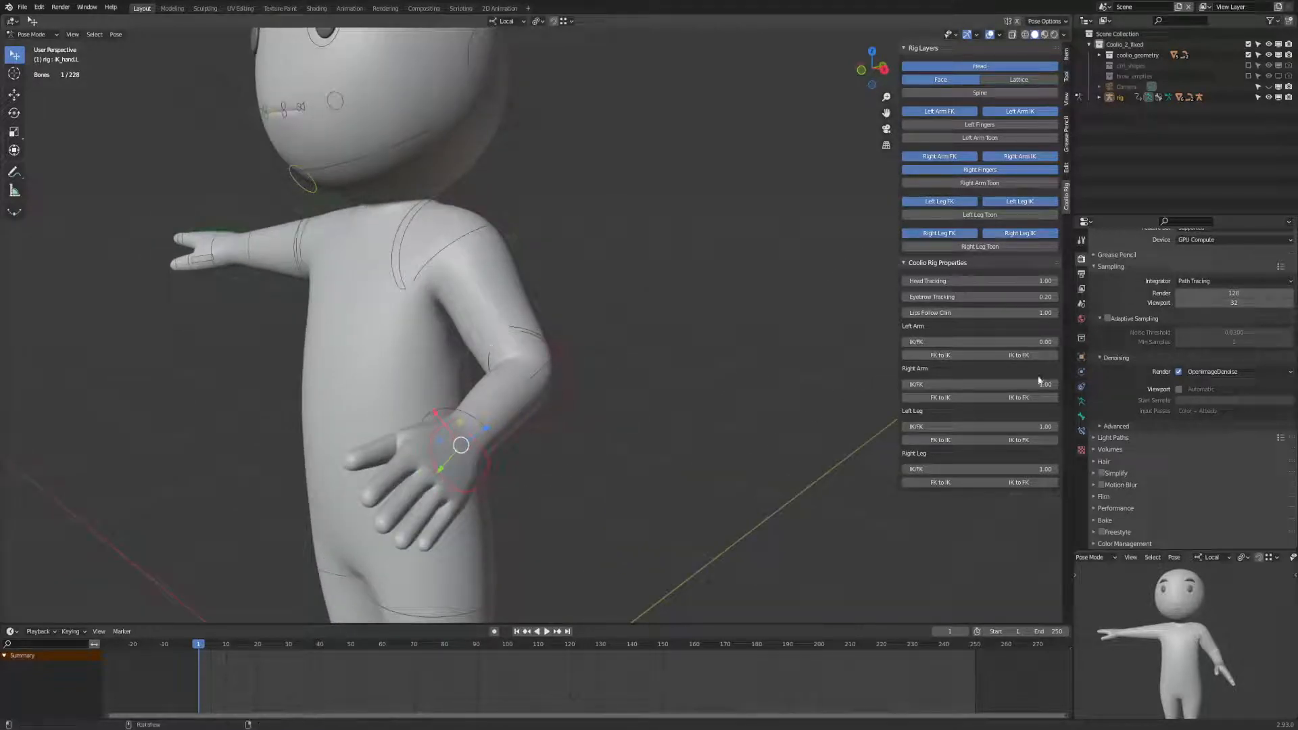
{"action": "left_click", "coordinate": [1007, 342]}
{"action": "type", "text": "1"}
{"action": "key", "text": "Return"}
{"action": "mouse_move", "coordinate": [1007, 342]}
{"action": "left_mouse_down"}
{"action": "mouse_move", "coordinate": [909, 342]}
{"action": "mouse_move", "coordinate": [1007, 342]}
{"action": "left_mouse_up"}
{"action": "left_click", "coordinate": [1007, 342]}
{"action": "type", "text": "0"}
{"action": "key", "text": "Return"}
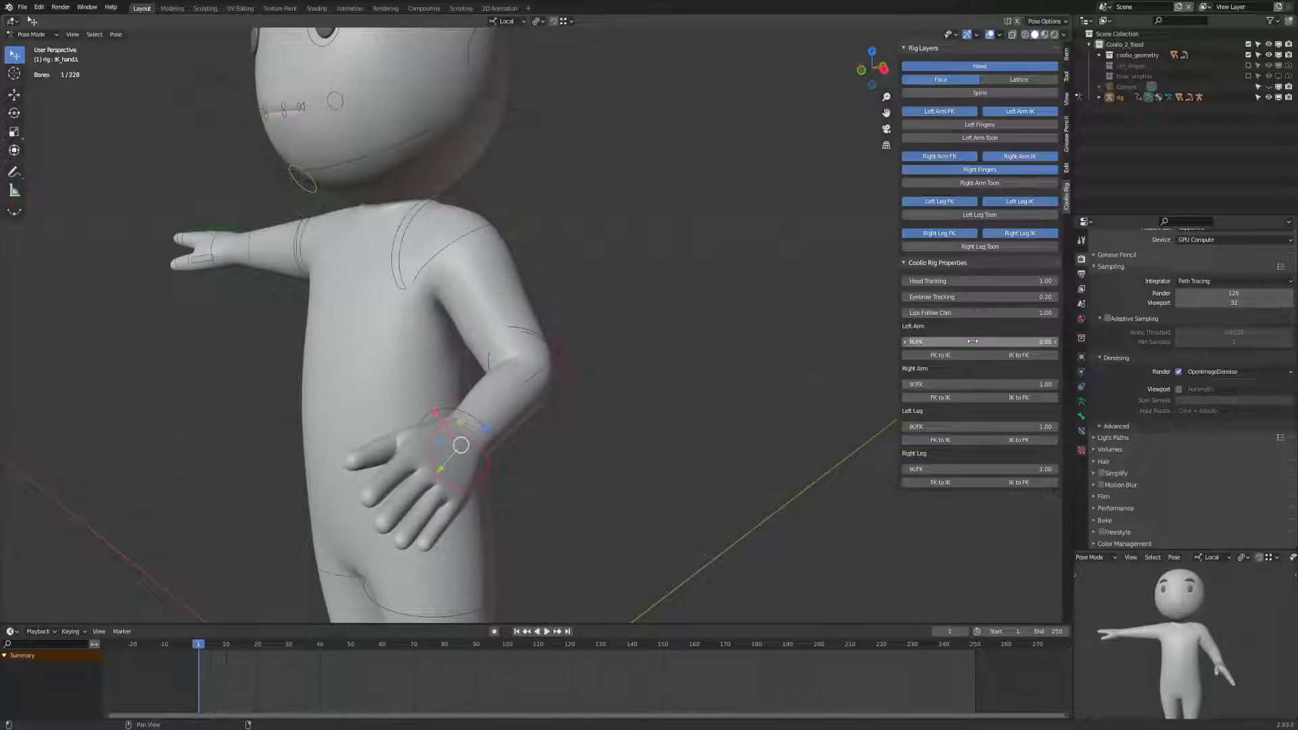
Set the Left Arm IK/FK value to 1 and try moving the left hand's IK control.
{"action": "left_click", "coordinate": [971, 341]}
{"action": "type", "text": "1"}
{"action": "key", "text": "Return"}
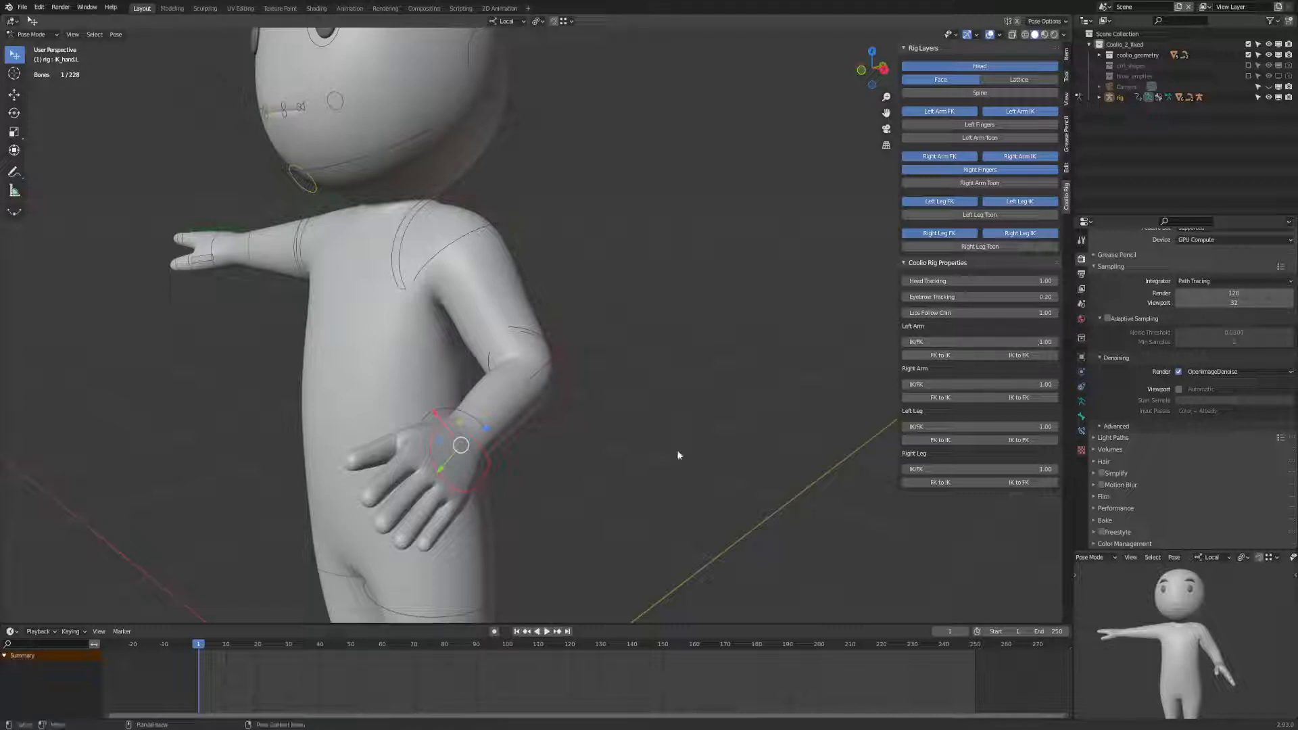
{"action": "left_click_drag", "start_coordinate": [458, 444], "coordinate": [441, 350]}
{"action": "key", "text": "Escape"}
Try moving the left arm's IK pole control away from behind the elbow.
{"action": "left_click", "coordinate": [530, 377]}
{"action": "middle_click_drag", "start_coordinate": [530, 377], "coordinate": [643, 368]}
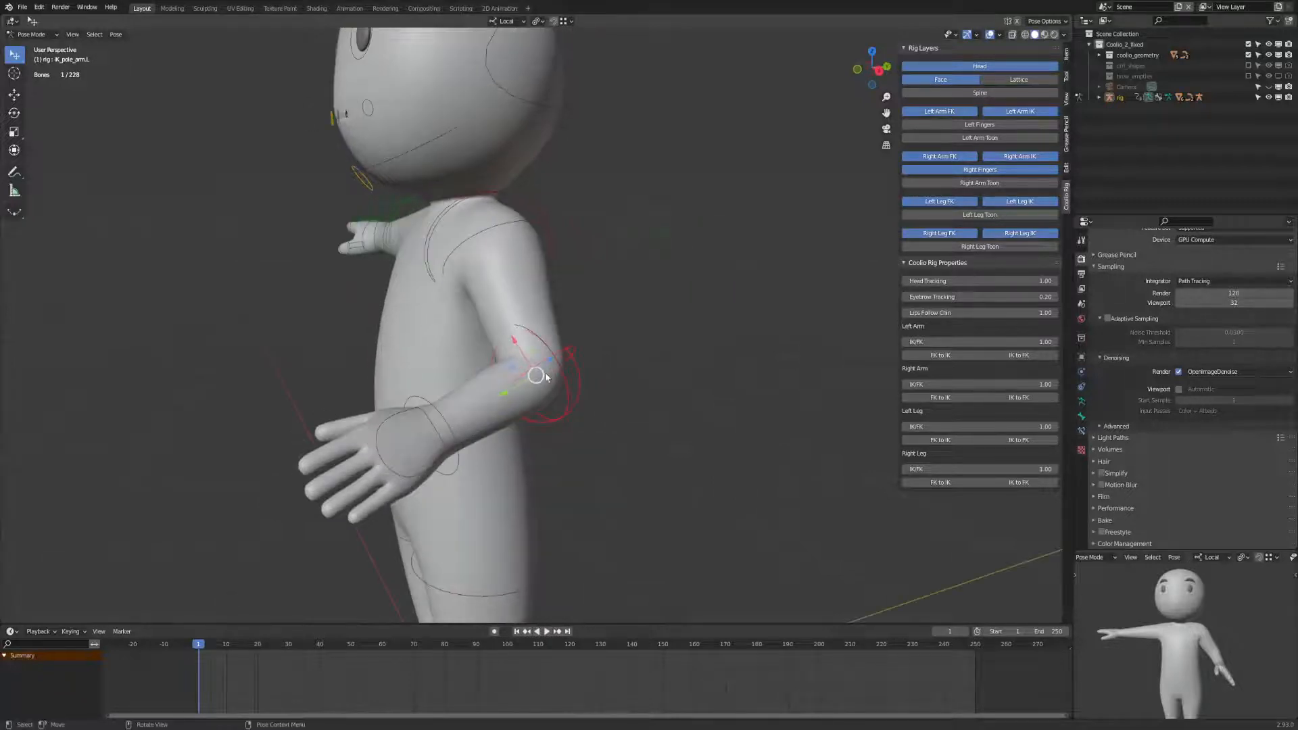
{"action": "key", "text": "g"}
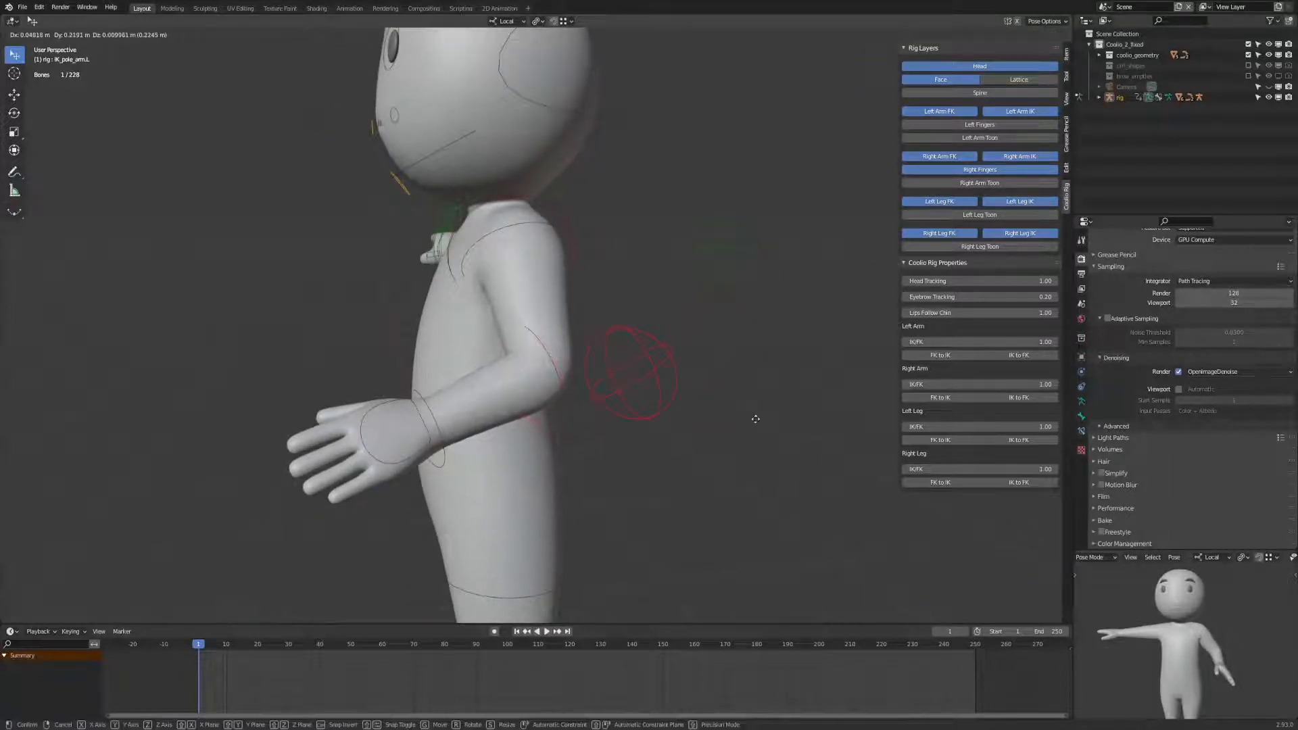
{"action": "key", "text": "Escape"}
{"action": "middle_click_drag", "start_coordinate": [695, 342], "coordinate": [660, 414]}
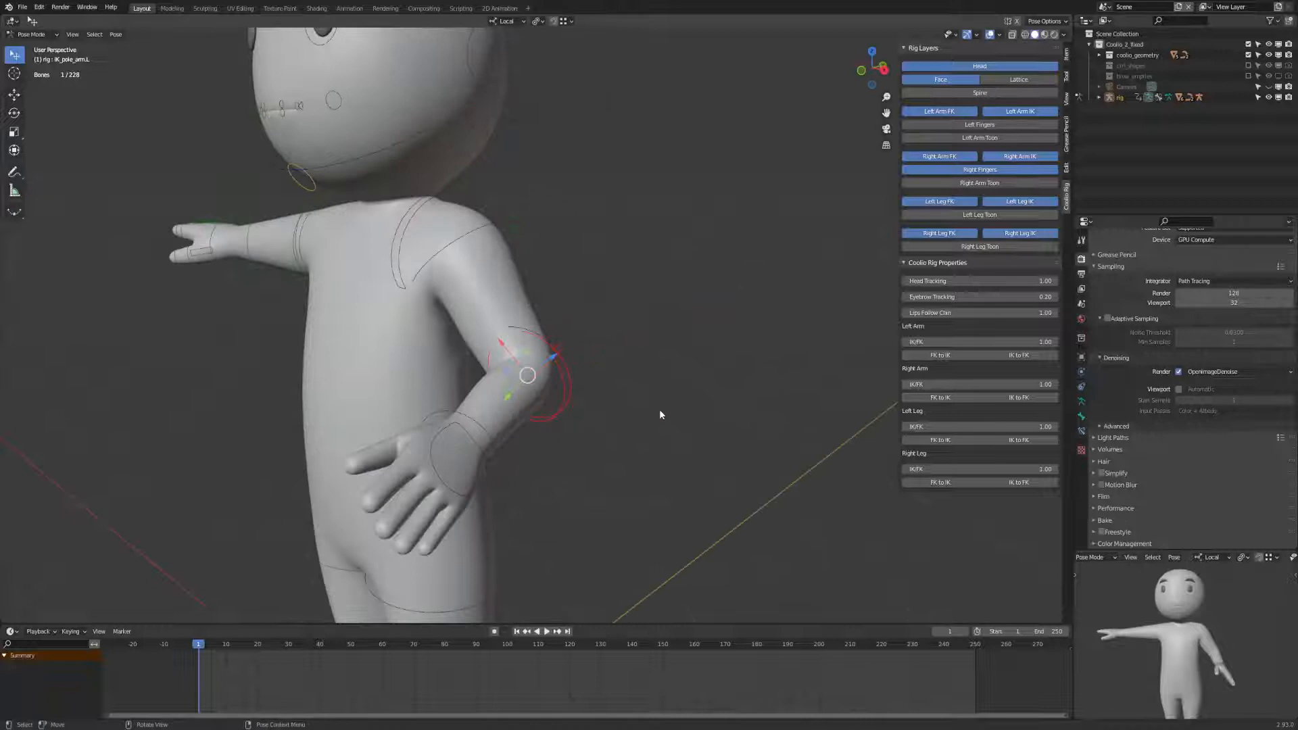
Set the Left Arm IK/FK value to 0, reset all rig controls to the rest pose, and save the file.
{"action": "left_click", "coordinate": [967, 342]}
{"action": "type", "text": "0"}
{"action": "key", "text": "Return"}
{"action": "middle_click_drag", "start_coordinate": [645, 412], "coordinate": [692, 403]}
{"action": "key", "text": "a"}
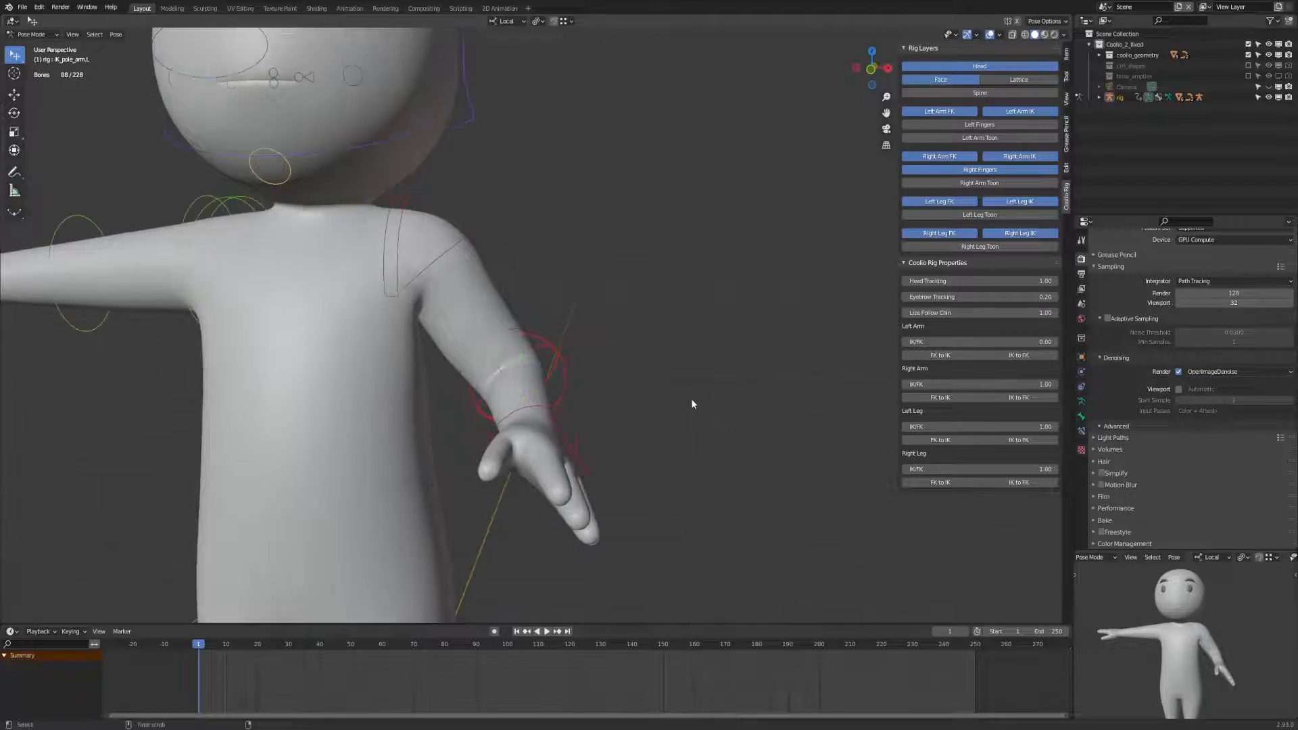
{"action": "key", "text": "alt+r"}
{"action": "key", "text": "ctrl+s"}
{"action": "key", "text": "alt+a"}
With the Left Arm IK/FK at 1, lower and rotate the left hand's IK control and snap the FK controls to it.
{"action": "middle_click_drag", "start_coordinate": [715, 392], "coordinate": [792, 222]}
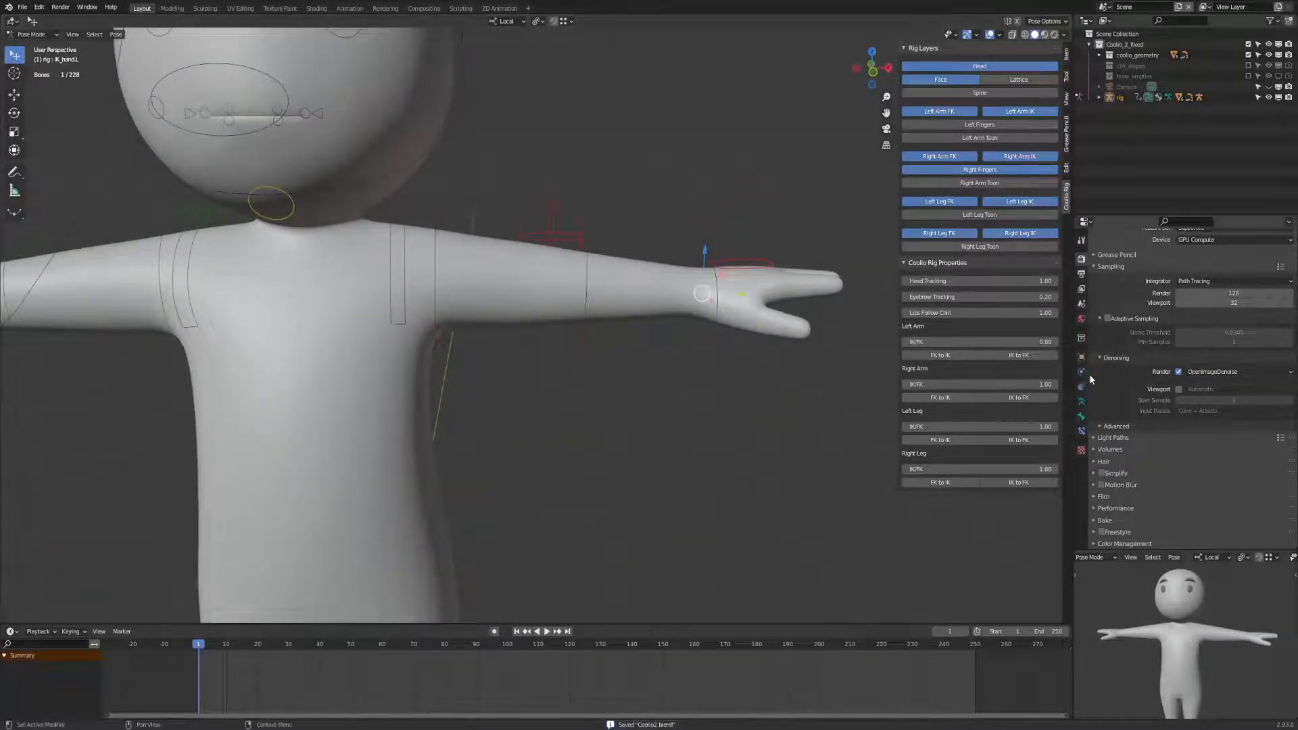
{"action": "left_click_drag", "start_coordinate": [974, 341], "coordinate": [1056, 341]}
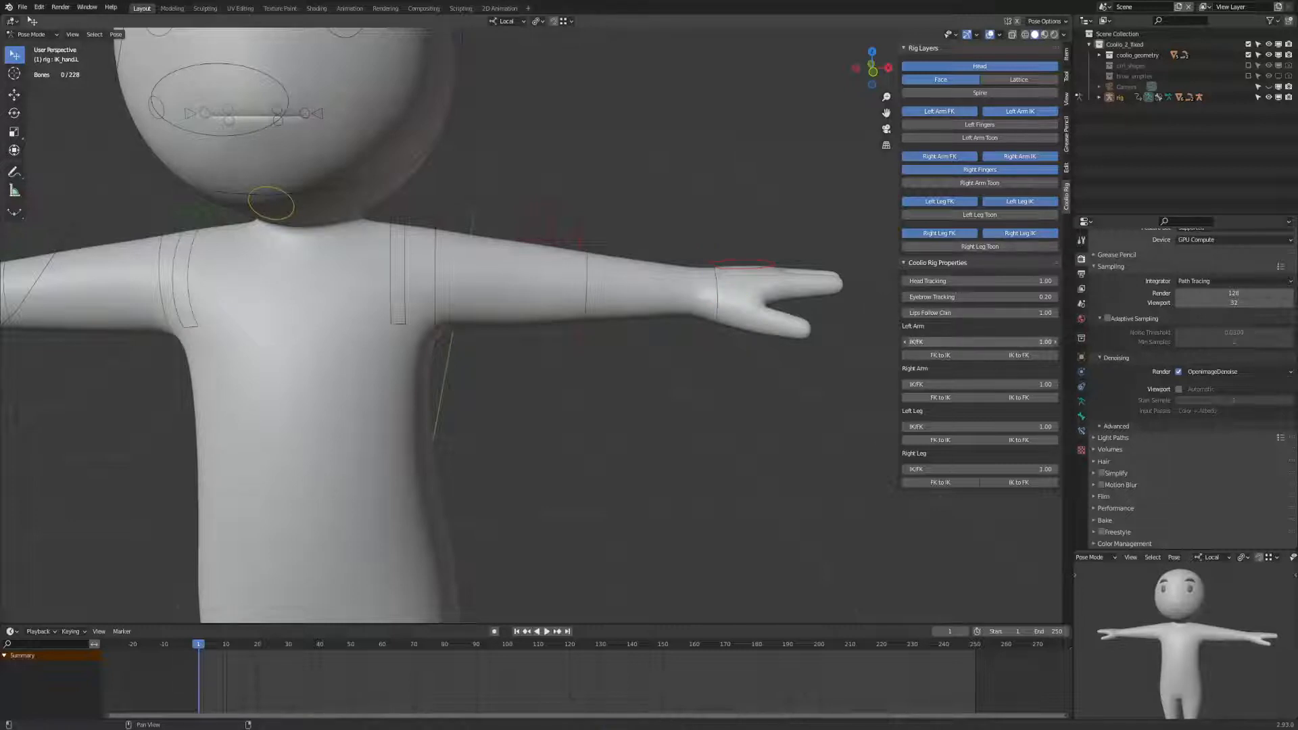
{"action": "left_click_drag", "start_coordinate": [745, 261], "coordinate": [609, 414]}
{"action": "key", "text": "r"}
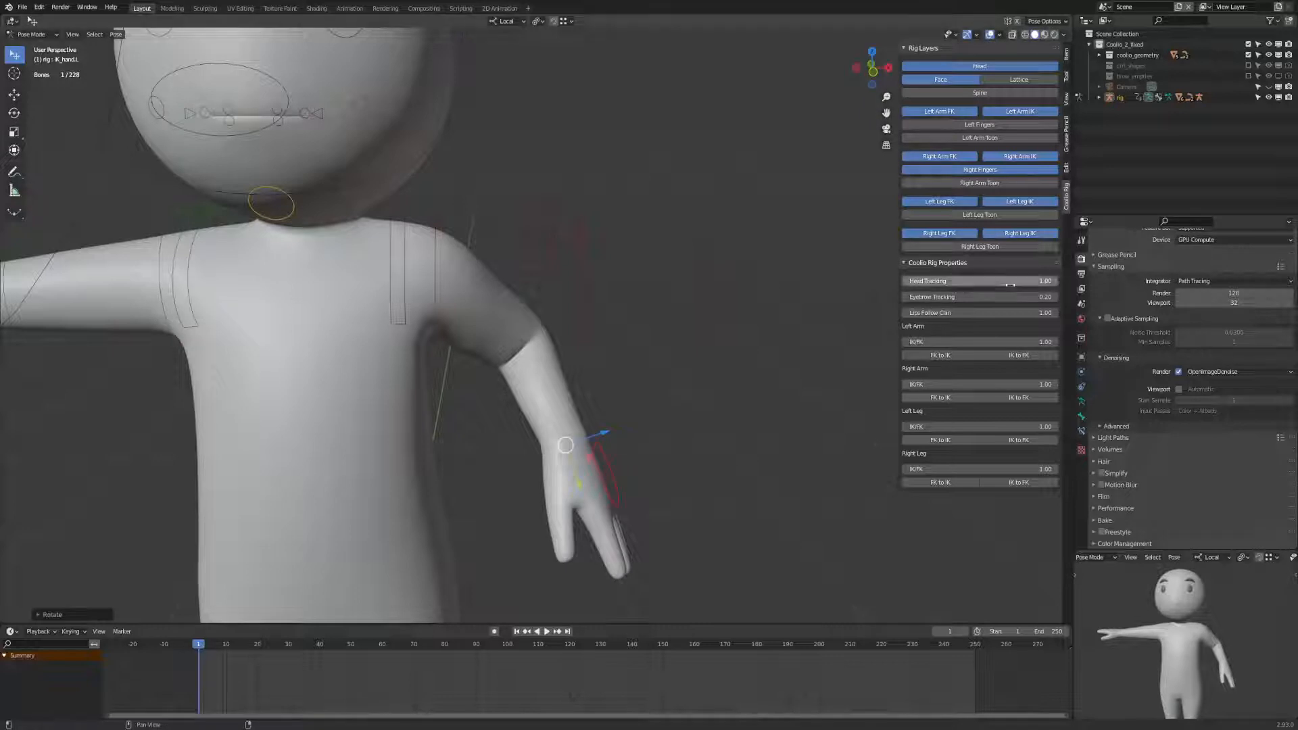
{"action": "left_click", "coordinate": [945, 357]}
{"action": "left_click", "coordinate": [947, 356]}
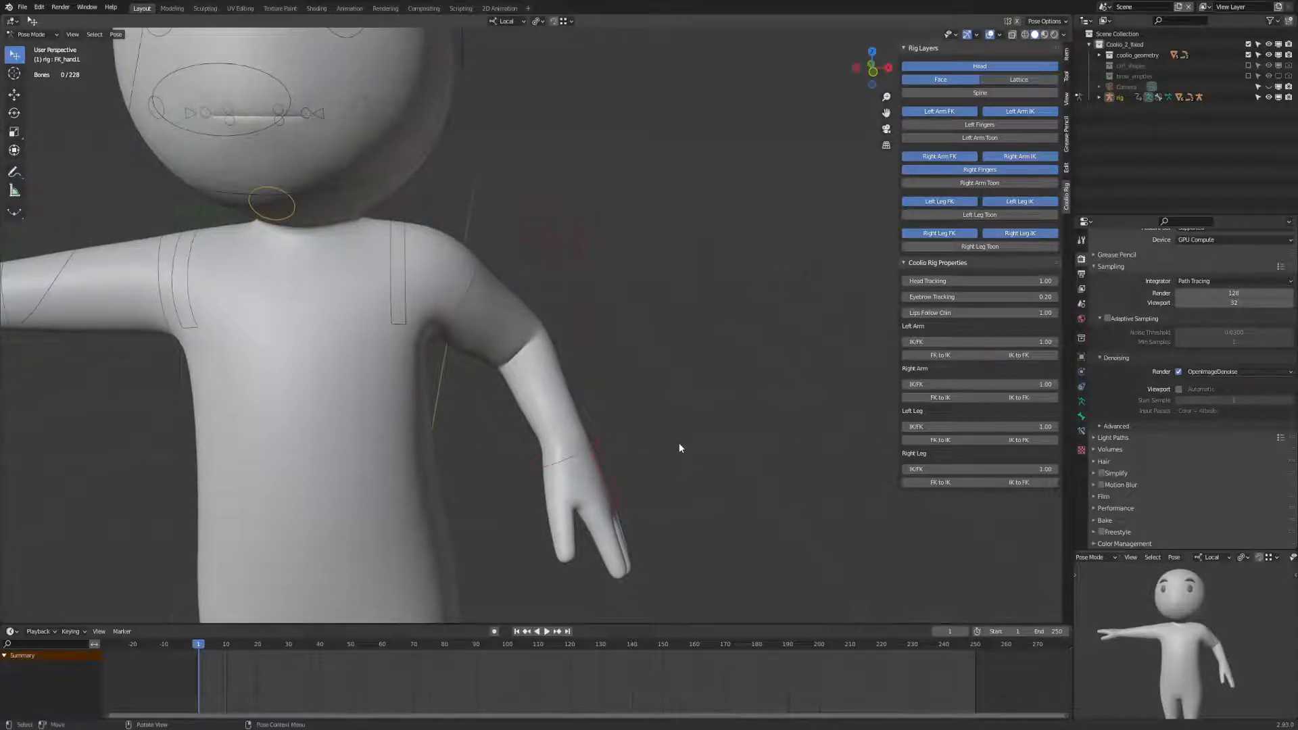
Set the Left Arm IK/FK value to 0 and try rotating the left forearm's FK control around its local Z axis.
{"action": "middle_click_drag", "start_coordinate": [678, 443], "coordinate": [638, 441]}
{"action": "left_click", "coordinate": [617, 342]}
{"action": "left_click", "coordinate": [993, 341]}
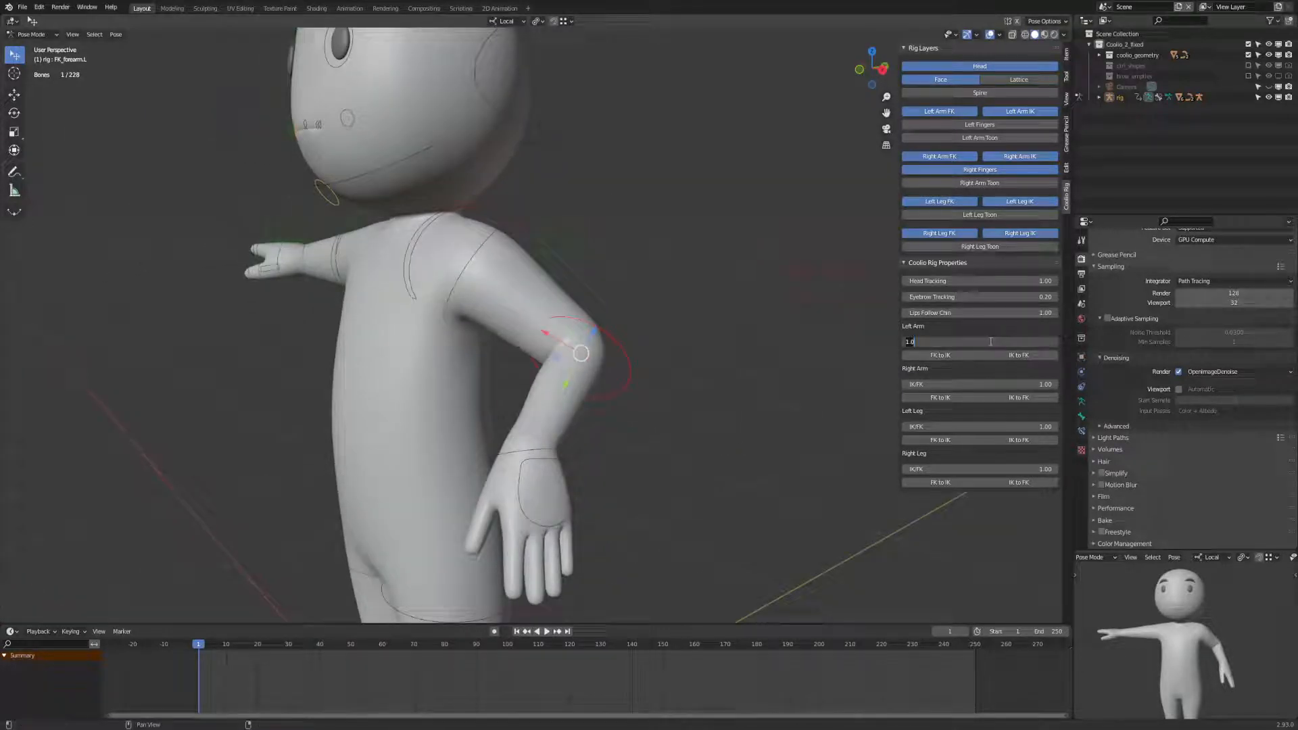
{"action": "type", "text": "0"}
{"action": "key", "text": "Return"}
{"action": "key", "text": "r"}
{"action": "key", "text": "z"}
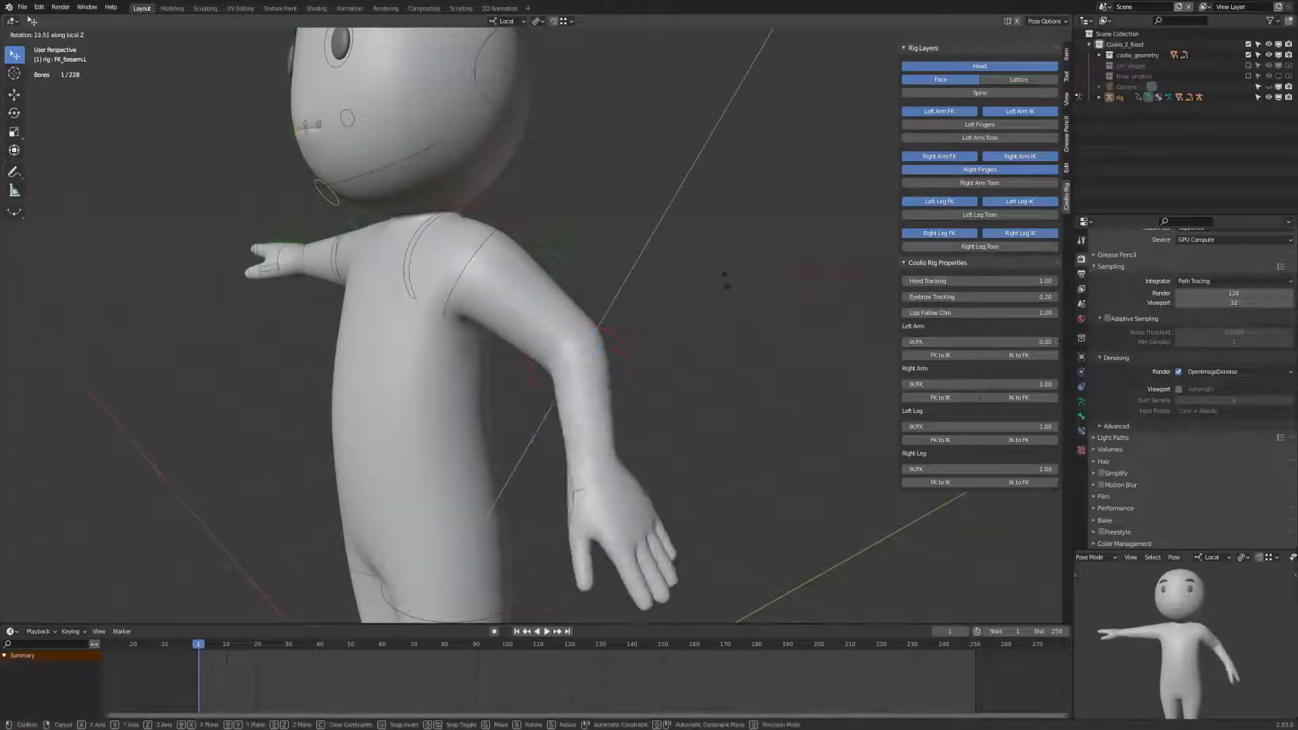
{"action": "left_click", "coordinate": [702, 311]}
{"action": "middle_click_drag", "start_coordinate": [703, 311], "coordinate": [708, 380]}
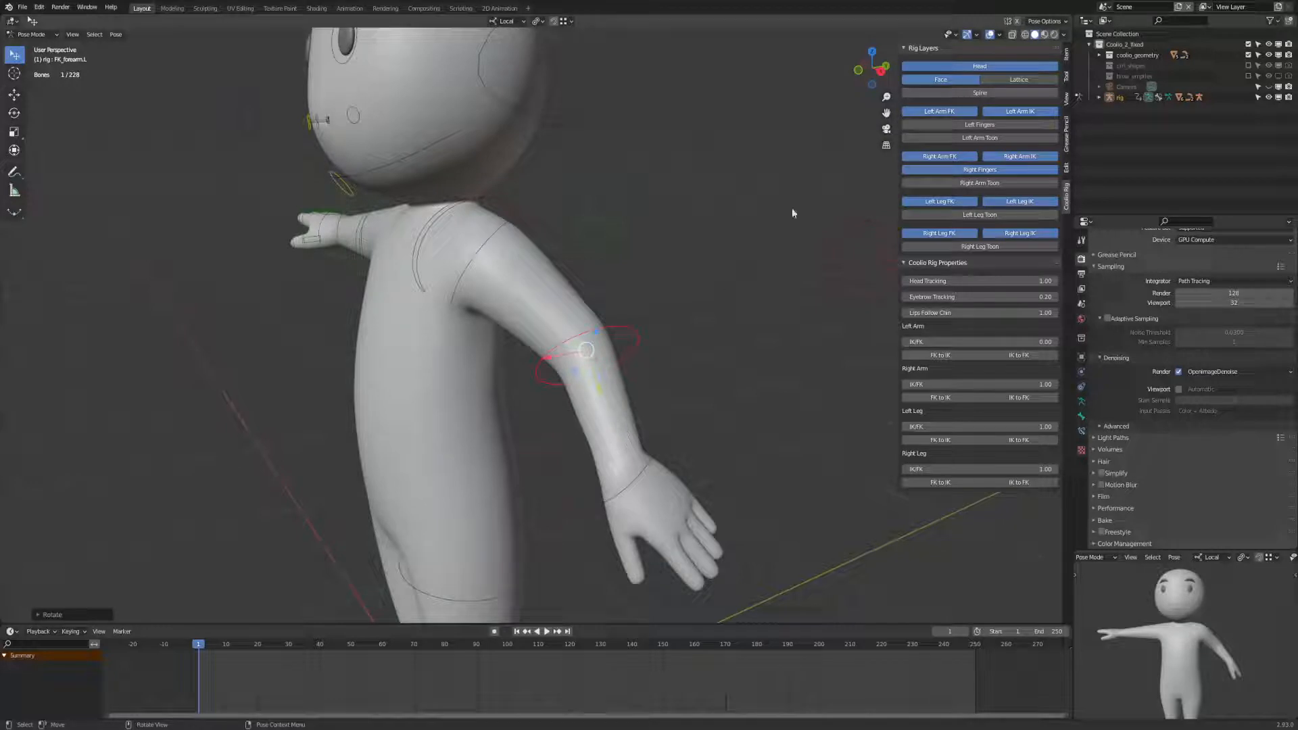
{"action": "middle_click_drag", "start_coordinate": [494, 329], "coordinate": [799, 338]}
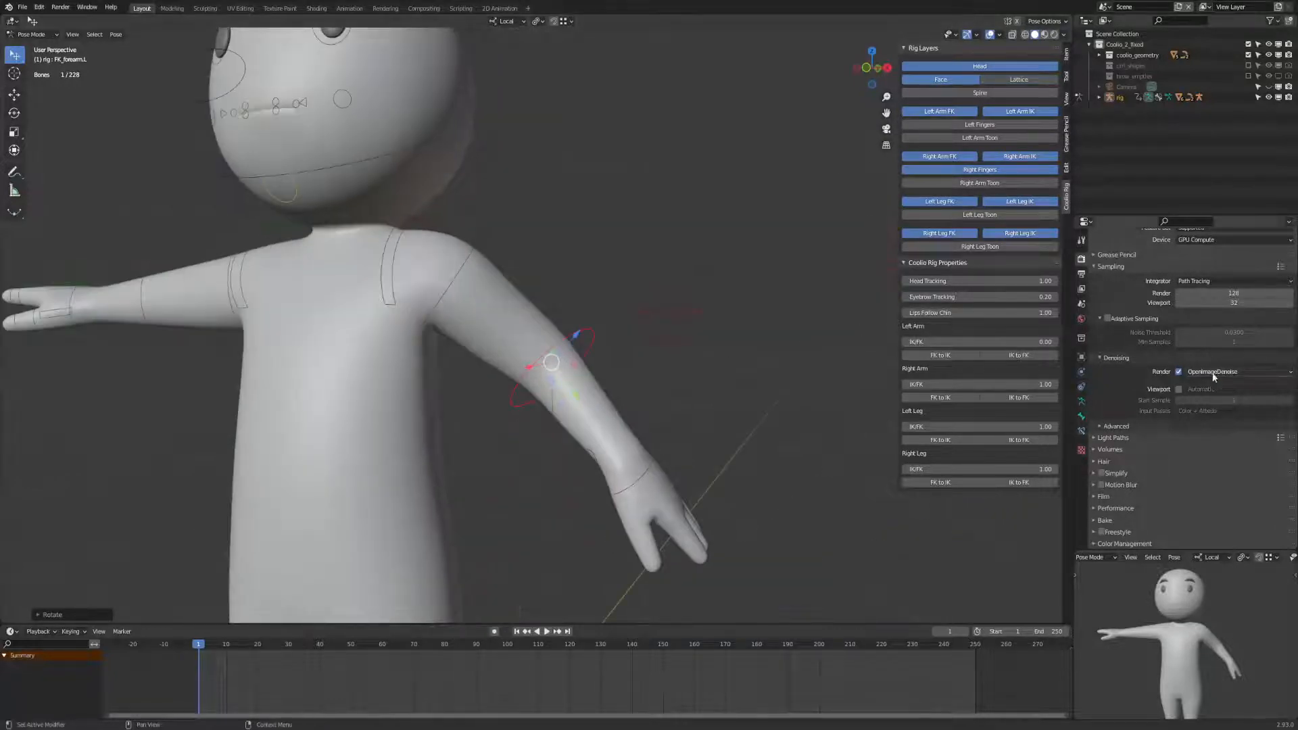
Reset the location and rotation of all rig controls and bring the Left Arm IK/FK value to 1.
{"action": "left_click_drag", "start_coordinate": [1017, 342], "coordinate": [901, 343]}
{"action": "middle_click_drag", "start_coordinate": [568, 357], "coordinate": [531, 357]}
{"action": "key", "text": "a"}
{"action": "key", "text": "alt+g"}
{"action": "key", "text": "alt+r"}
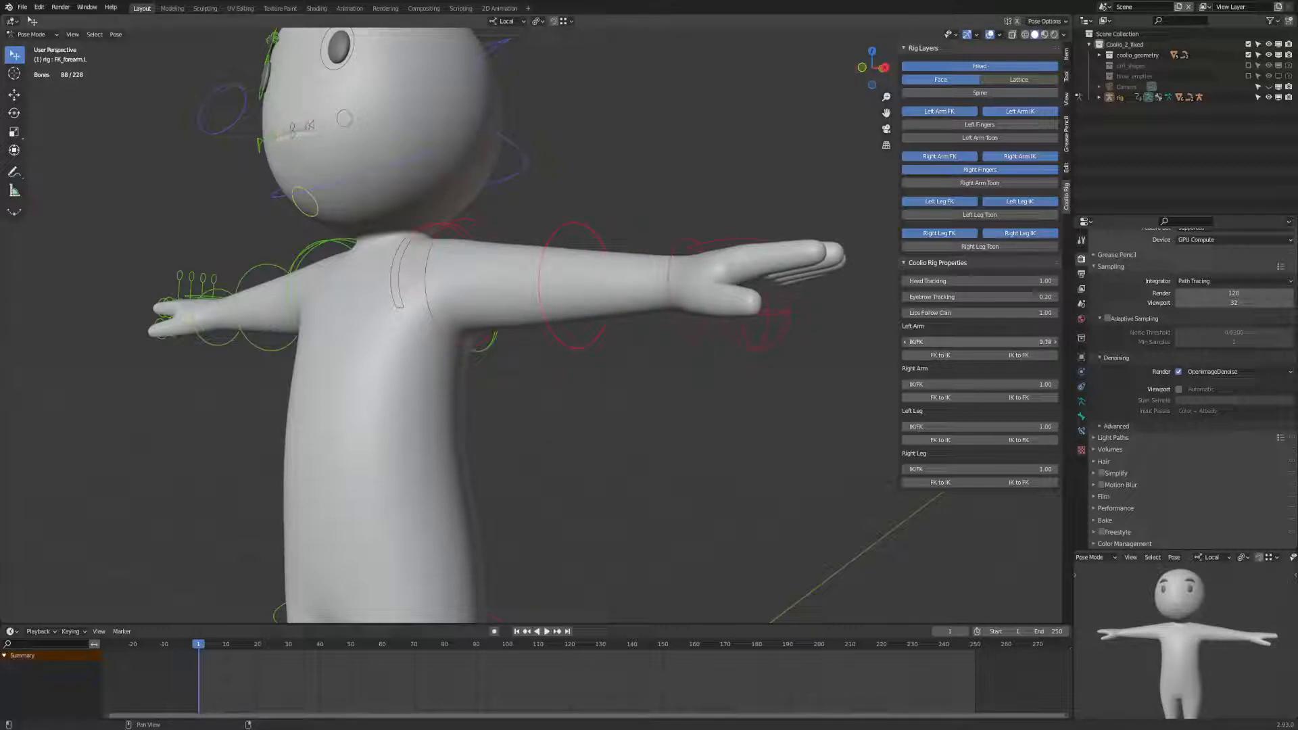
{"action": "left_click_drag", "start_coordinate": [1044, 342], "coordinate": [1058, 342]}
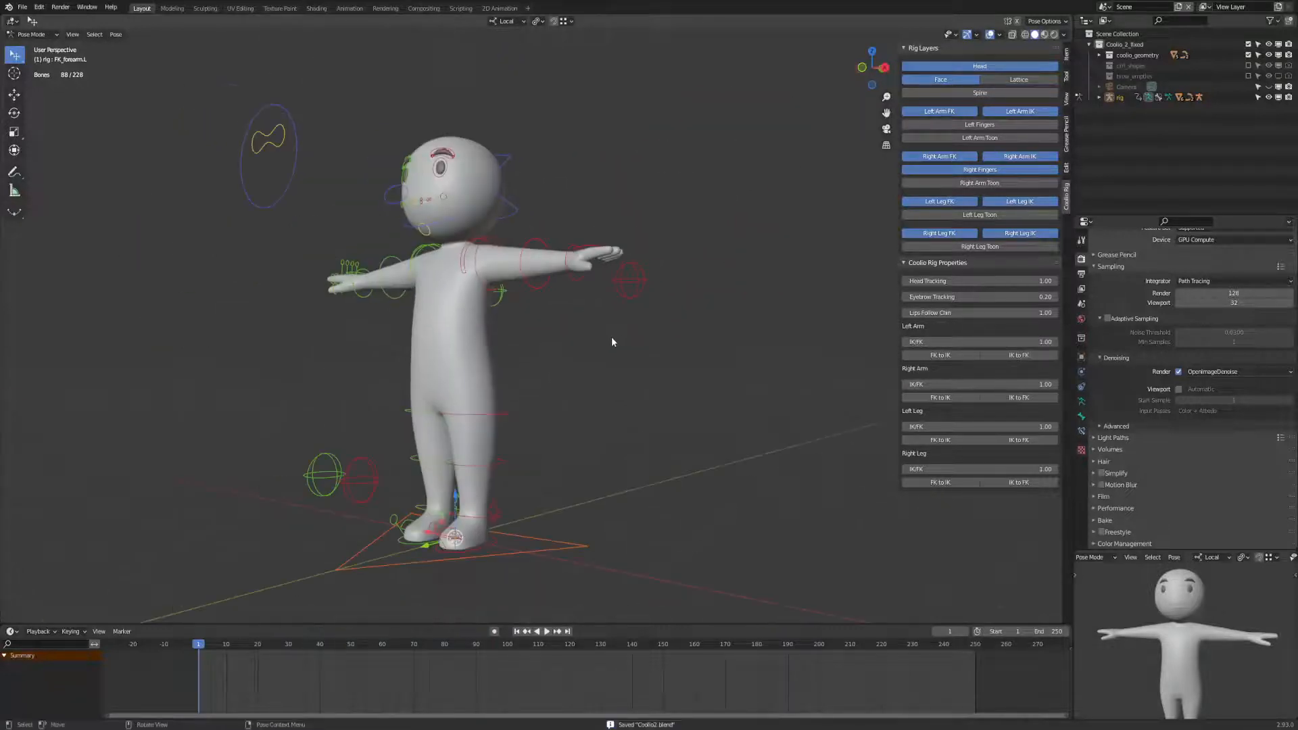
Pull the left forearm's toon control down to bend the forearm and insert a keyframe for it on frame 1.
{"action": "middle_click_drag", "start_coordinate": [612, 341], "coordinate": [678, 397]}
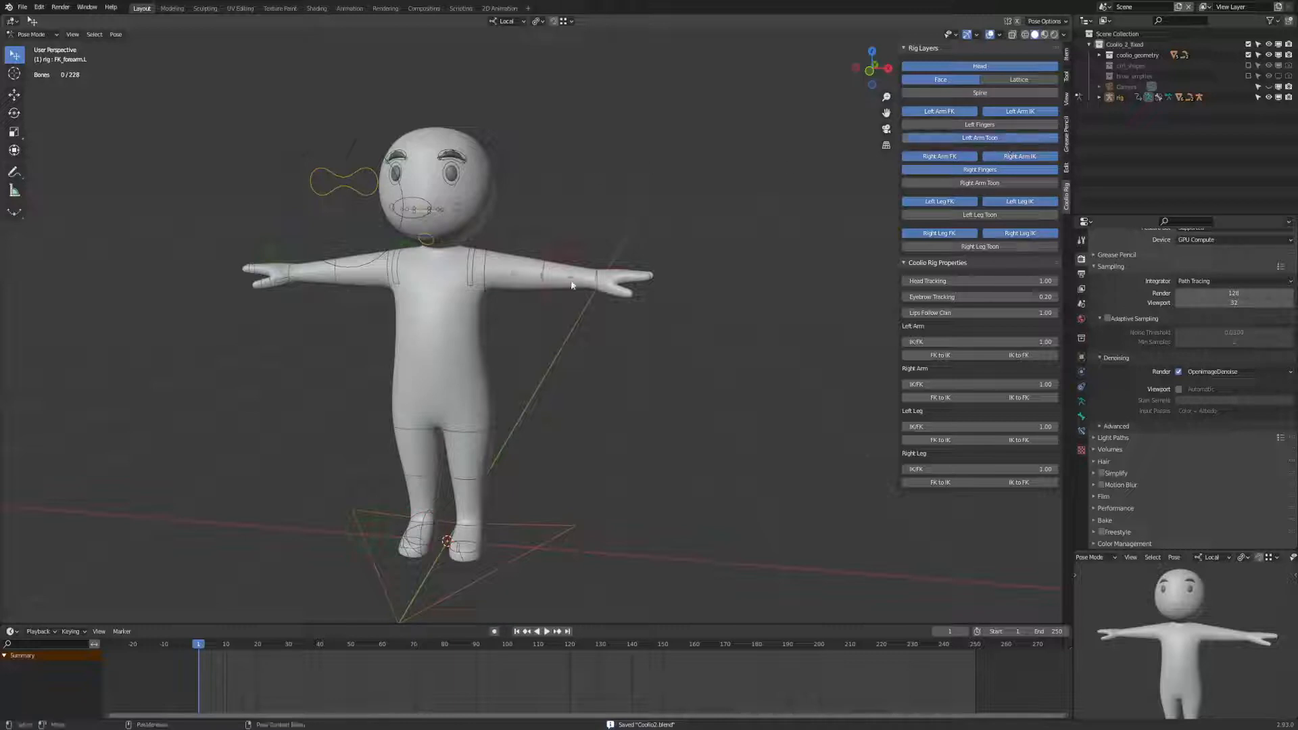
{"action": "left_click_drag", "start_coordinate": [575, 282], "coordinate": [571, 305]}
{"action": "middle_click_drag", "start_coordinate": [560, 367], "coordinate": [553, 408], "text": "shift"}
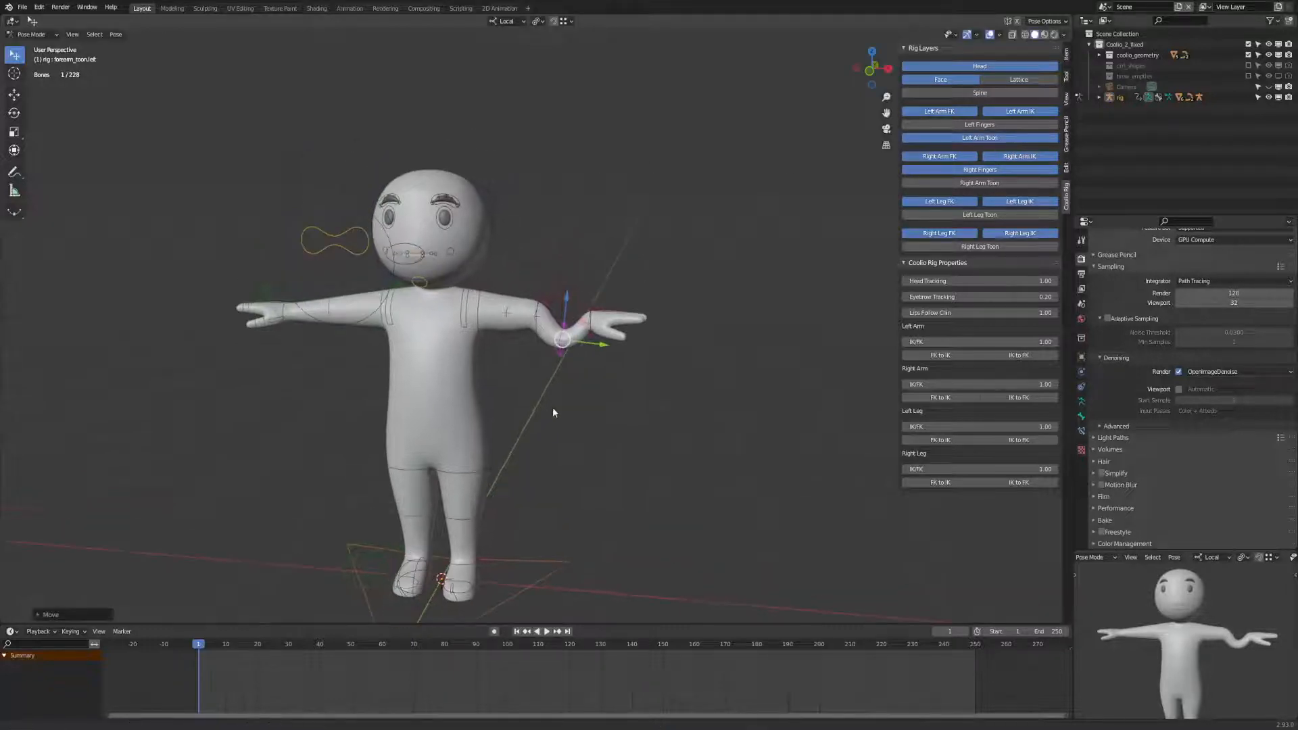
{"action": "right_click", "coordinate": [660, 464]}
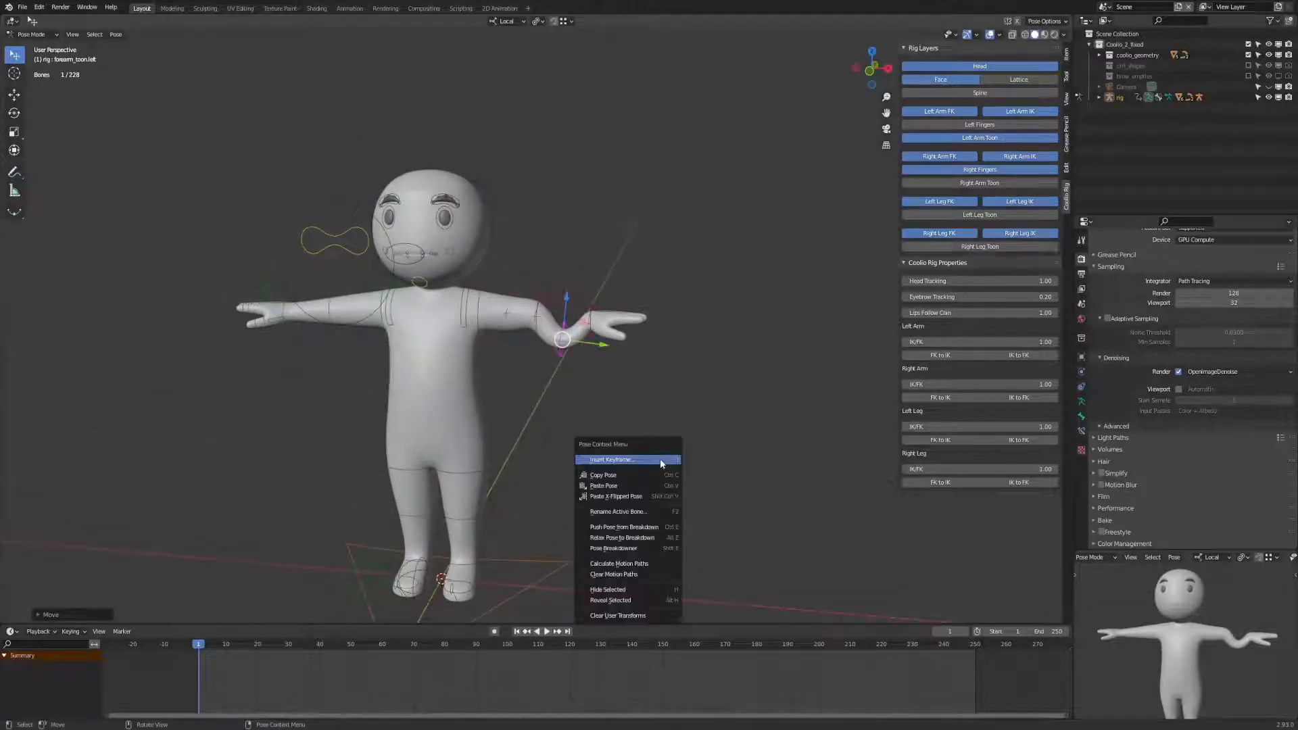
{"action": "left_click", "coordinate": [660, 458]}
{"action": "left_click", "coordinate": [665, 458]}
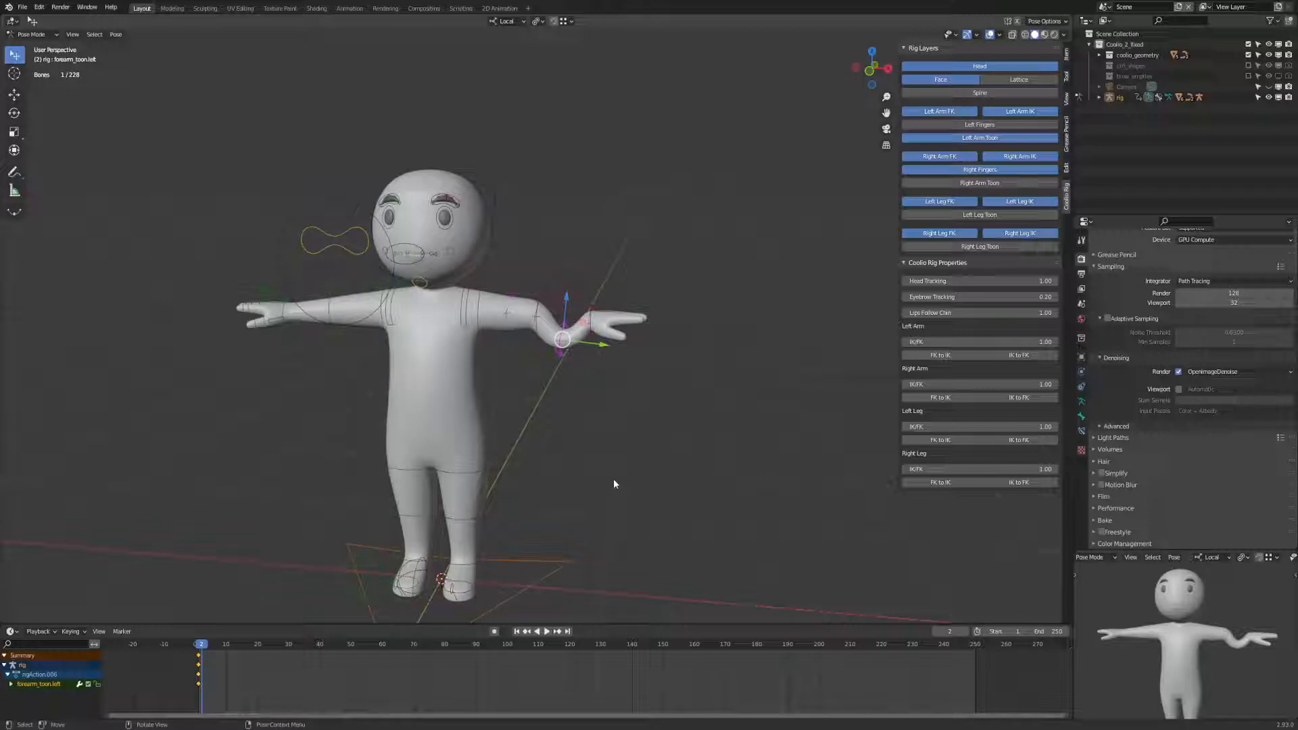
Delete the toon control's keyframe, clear its offset on frame 1, and save the file.
{"action": "key", "text": "x"}
{"action": "left_click", "coordinate": [530, 679]}
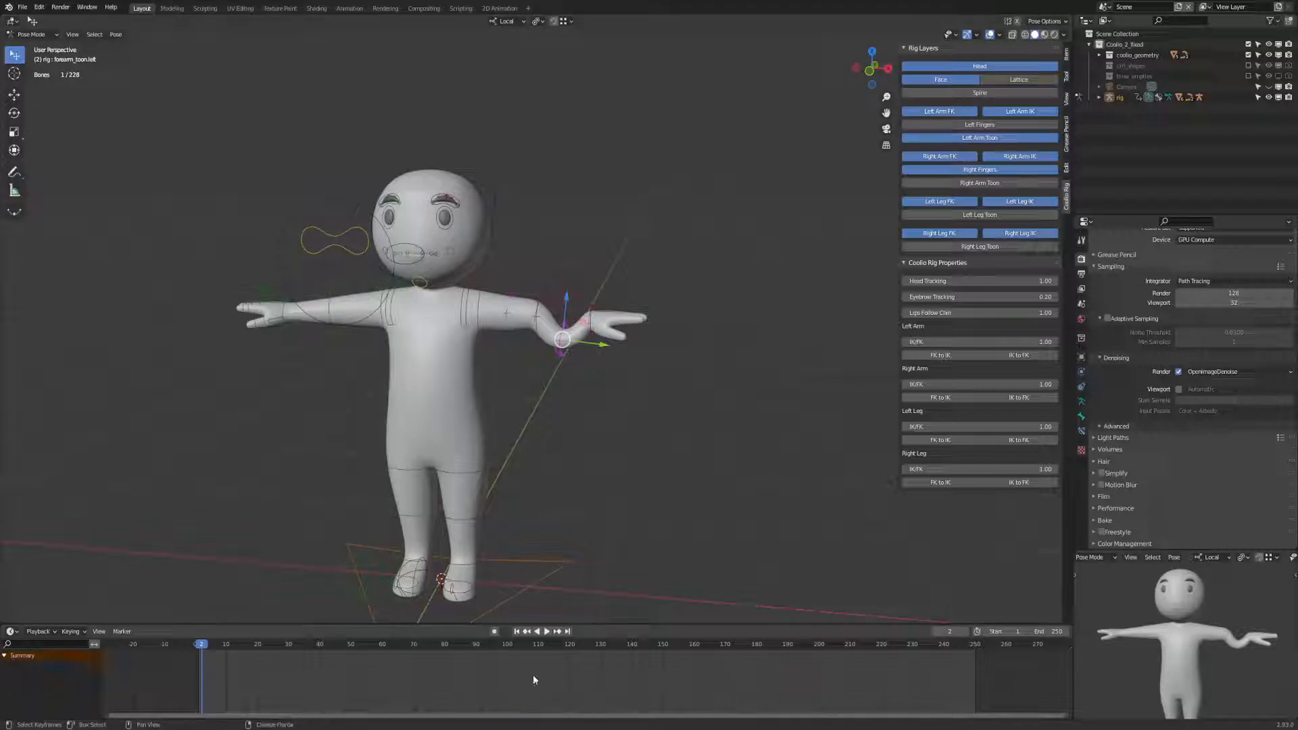
{"action": "key", "text": "Left"}
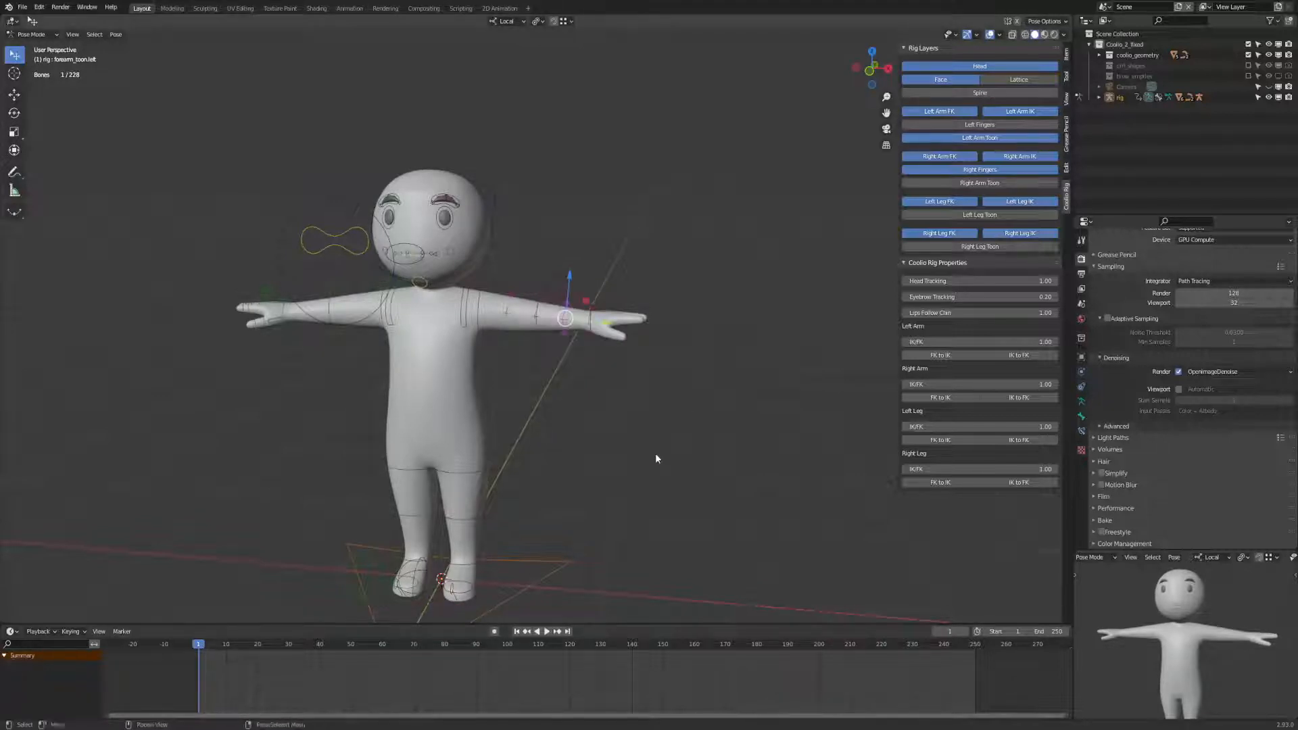
{"action": "key", "text": "ctrl+s"}
Hide the Left Arm FK, Left Arm IK and Left Arm Toon layers and show the Left Fingers layer.
{"action": "middle_click_drag", "start_coordinate": [655, 452], "coordinate": [603, 512], "text": "shift"}
{"action": "scroll", "coordinate": [617, 475], "scroll_direction": "up", "scroll_amount": 4}
{"action": "middle_click_drag", "start_coordinate": [690, 473], "coordinate": [659, 473], "text": "shift"}
{"action": "left_click", "coordinate": [676, 417]}
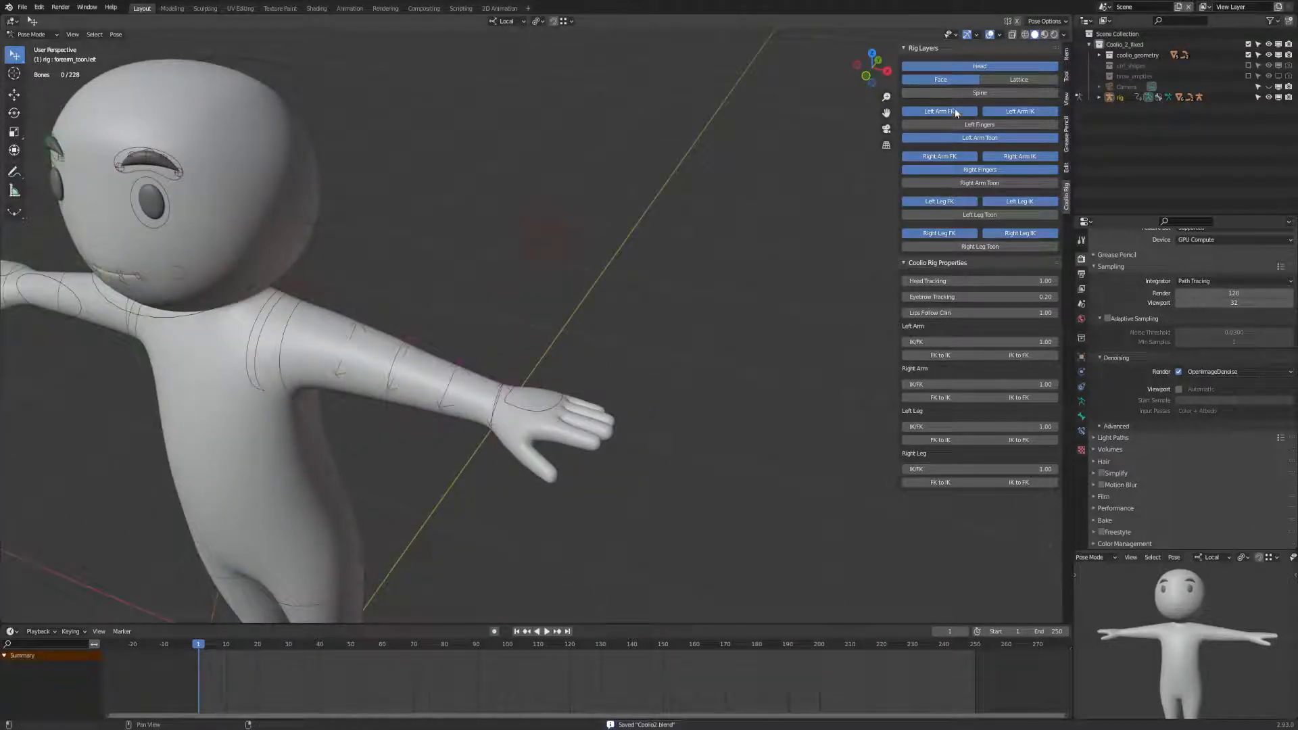
{"action": "left_click", "coordinate": [1014, 110]}
{"action": "left_click", "coordinate": [994, 139]}
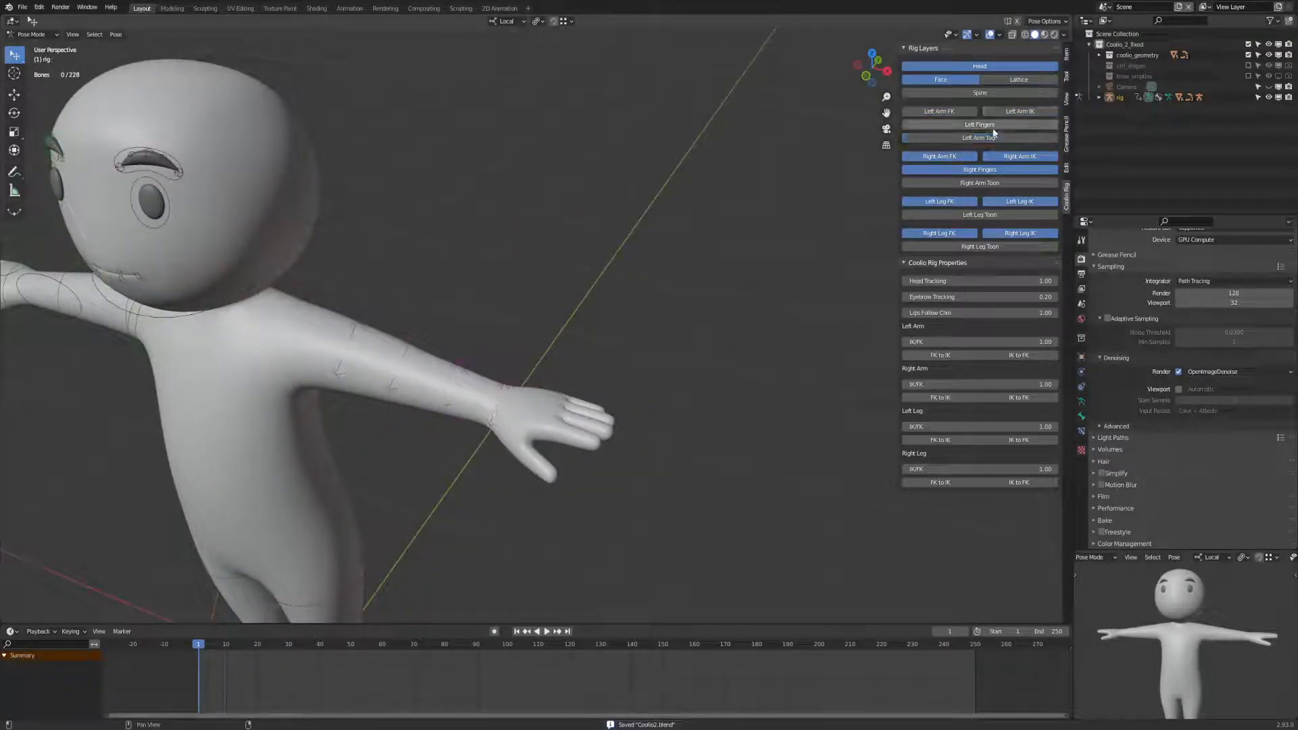
{"action": "left_click", "coordinate": [994, 127]}
Try rotating the left index finger's base control around its local X axis.
{"action": "middle_click_drag", "start_coordinate": [758, 438], "coordinate": [538, 478]}
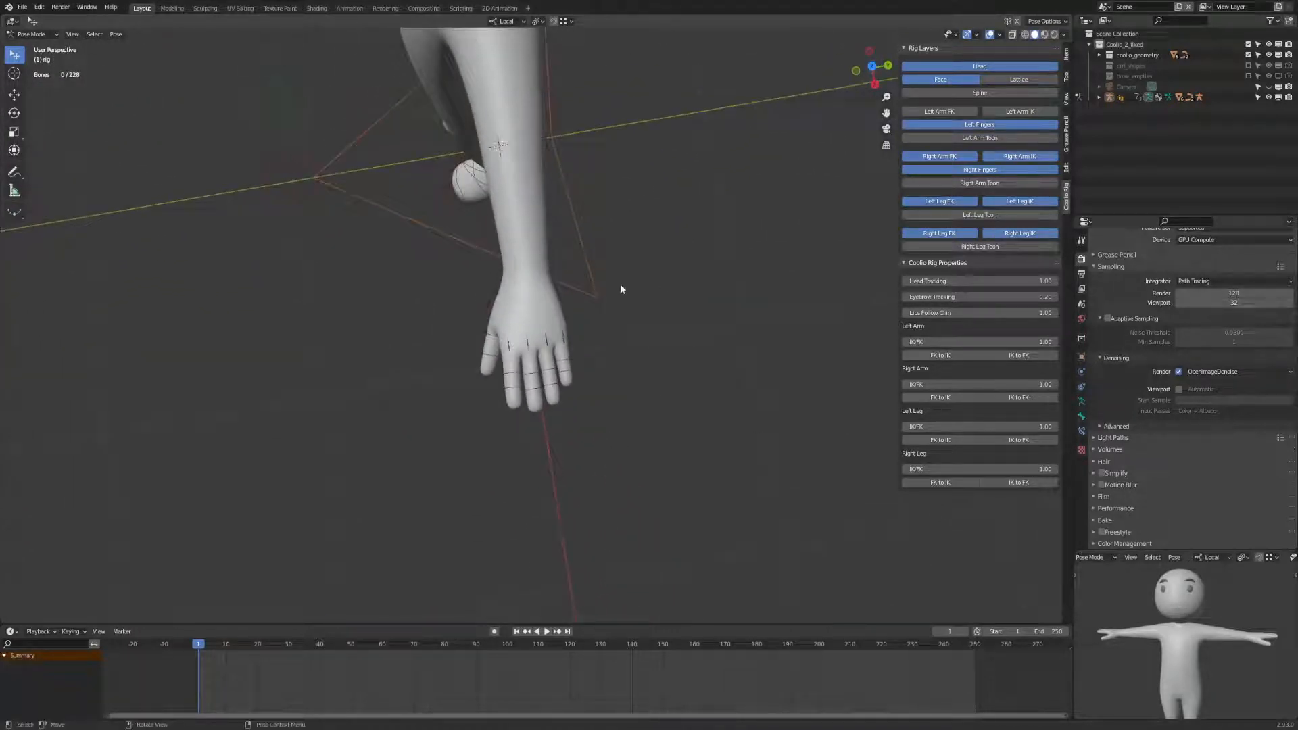
{"action": "middle_click_drag", "start_coordinate": [540, 428], "coordinate": [660, 226]}
{"action": "left_click", "coordinate": [563, 196]}
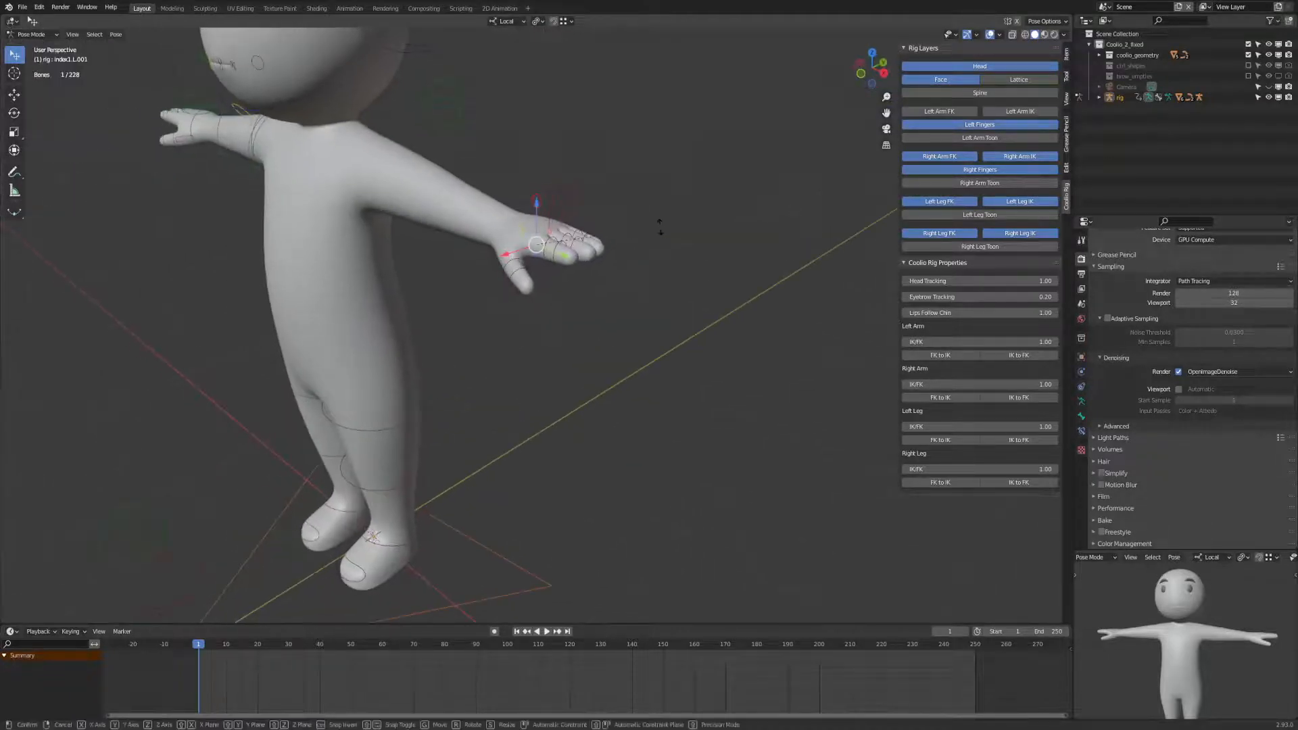
{"action": "key", "text": "r"}
{"action": "key", "text": "x"}
{"action": "key", "text": "x"}
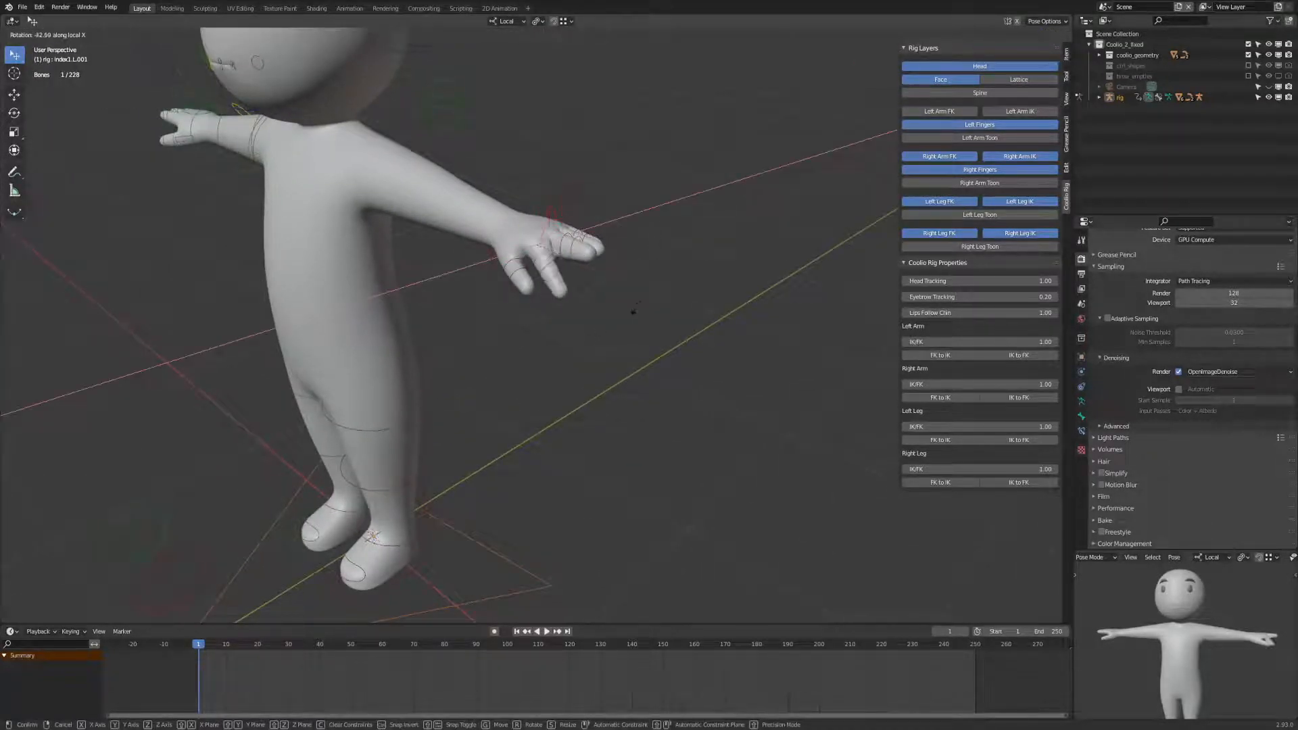
{"action": "right_click", "coordinate": [640, 350]}
With the pivot point on Individual Origins, select the left index finger's three controls and curl them around local X.
{"action": "middle_click_drag", "start_coordinate": [640, 350], "coordinate": [637, 417]}
{"action": "scroll", "coordinate": [673, 336], "scroll_direction": "up", "scroll_amount": 4}
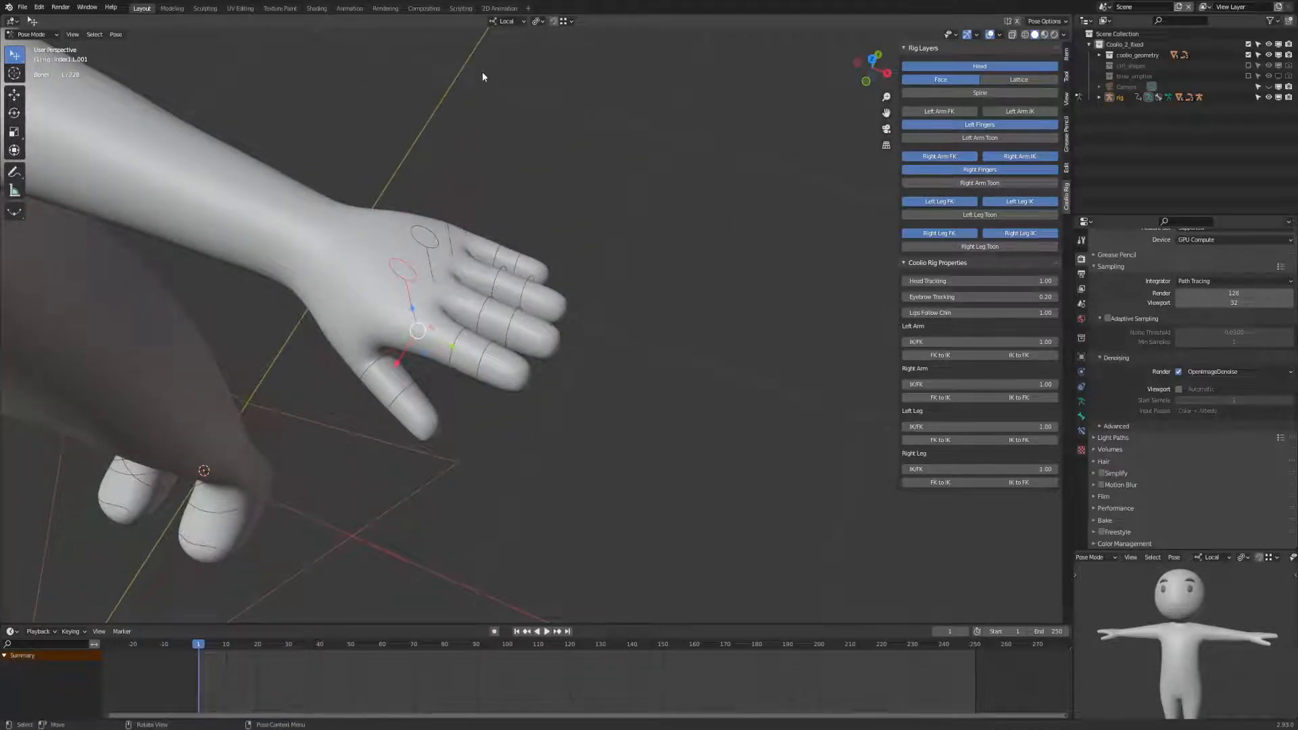
{"action": "left_click", "coordinate": [539, 22]}
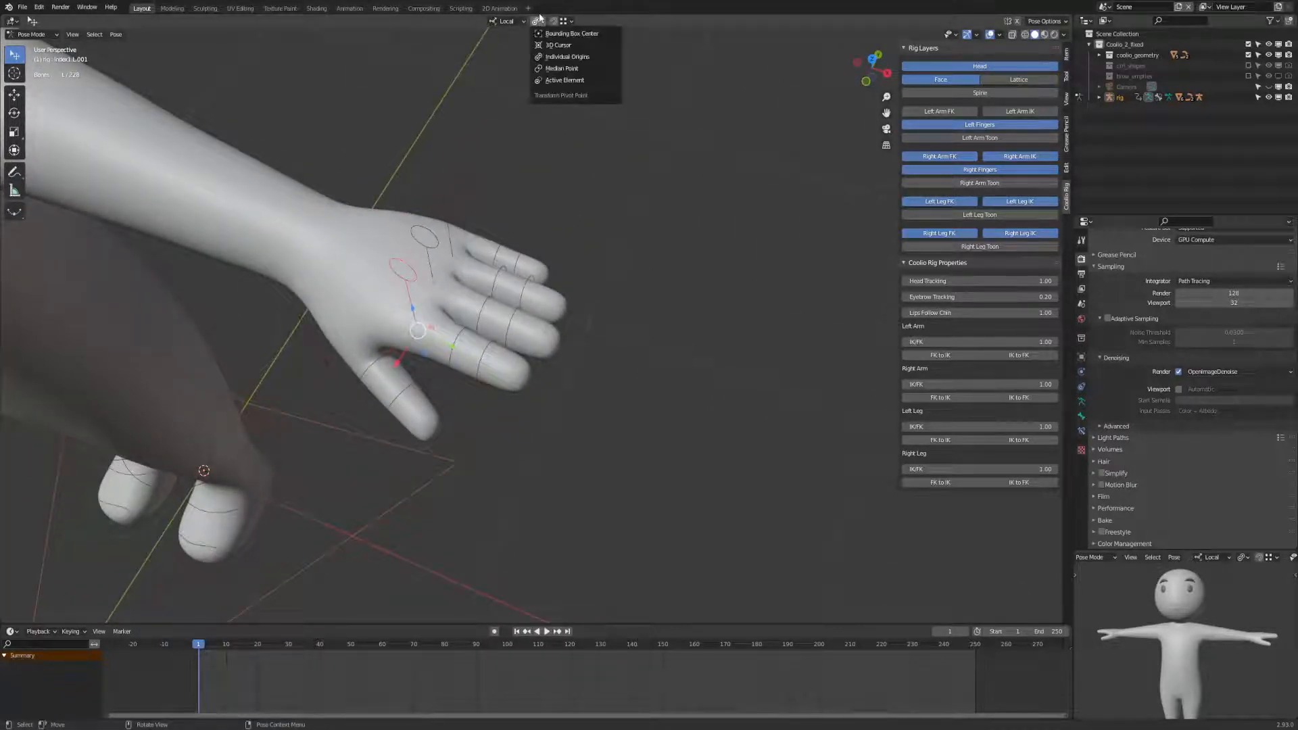
{"action": "left_click", "coordinate": [565, 77]}
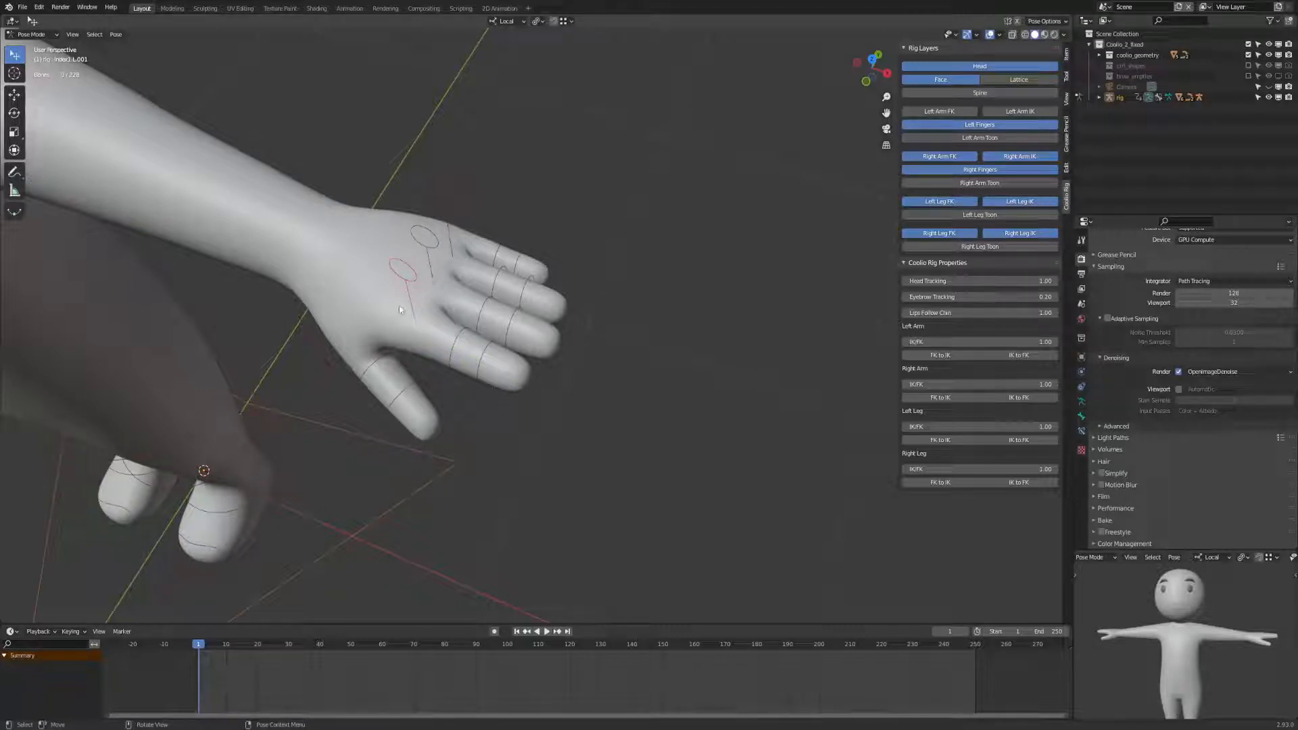
{"action": "left_click_drag", "start_coordinate": [412, 308], "coordinate": [466, 332]}
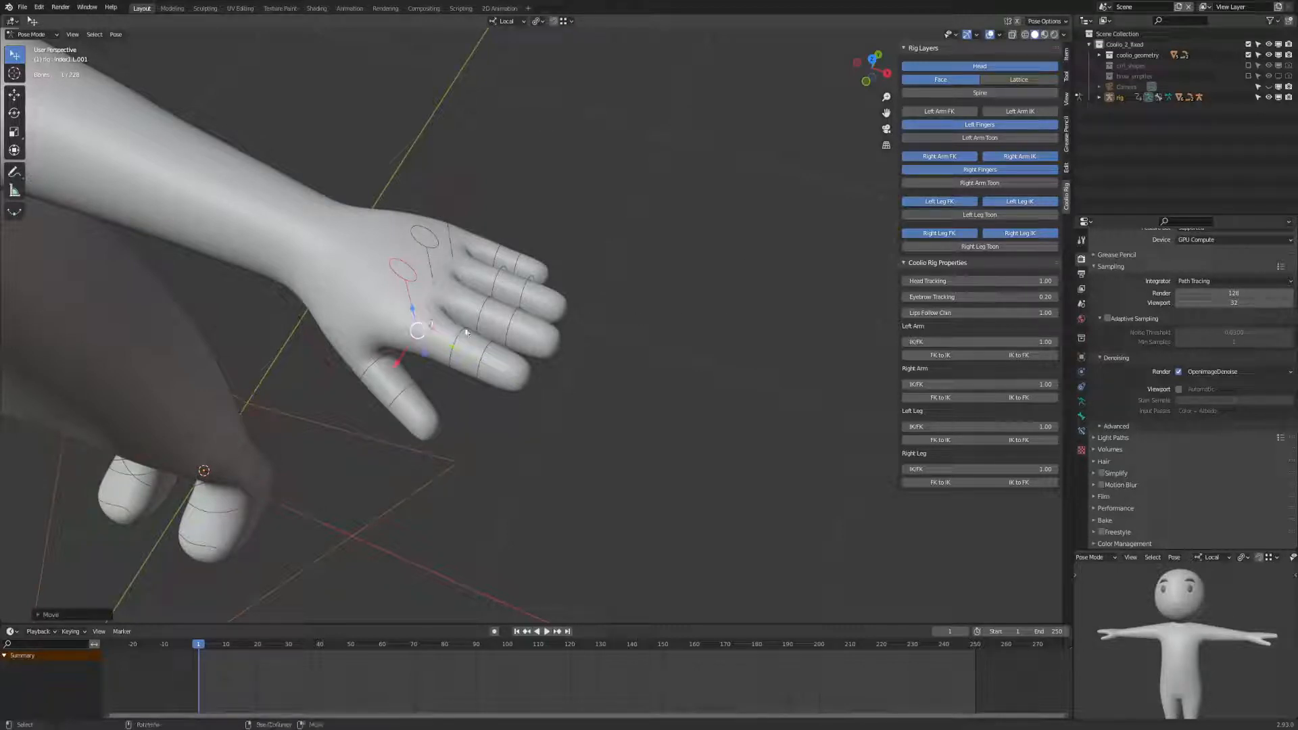
{"action": "left_click", "coordinate": [498, 345], "text": "shift"}
{"action": "key", "text": "r"}
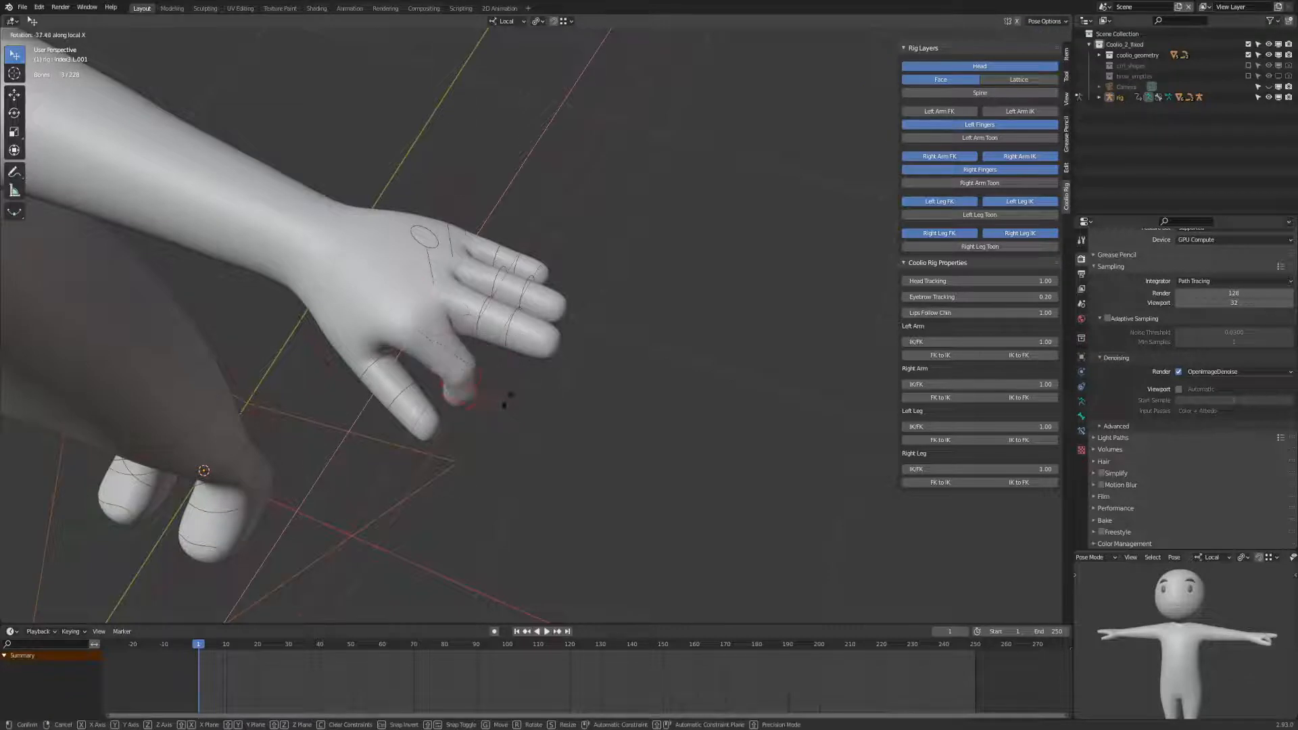
{"action": "left_click", "coordinate": [497, 407]}
{"action": "middle_click_drag", "start_coordinate": [496, 407], "coordinate": [473, 362]}
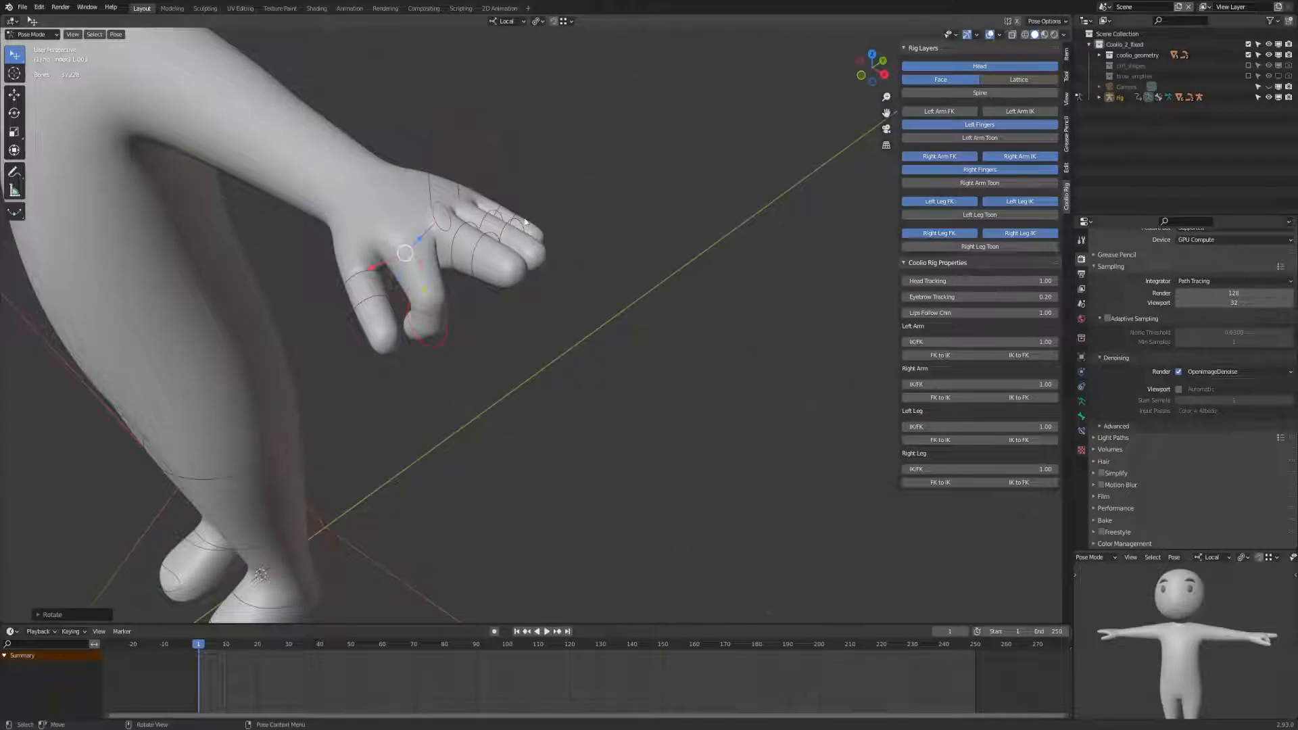
Clear the rotation of all rig controls to straighten the index finger, and save the file.
{"action": "middle_click_drag", "start_coordinate": [438, 130], "coordinate": [451, 218]}
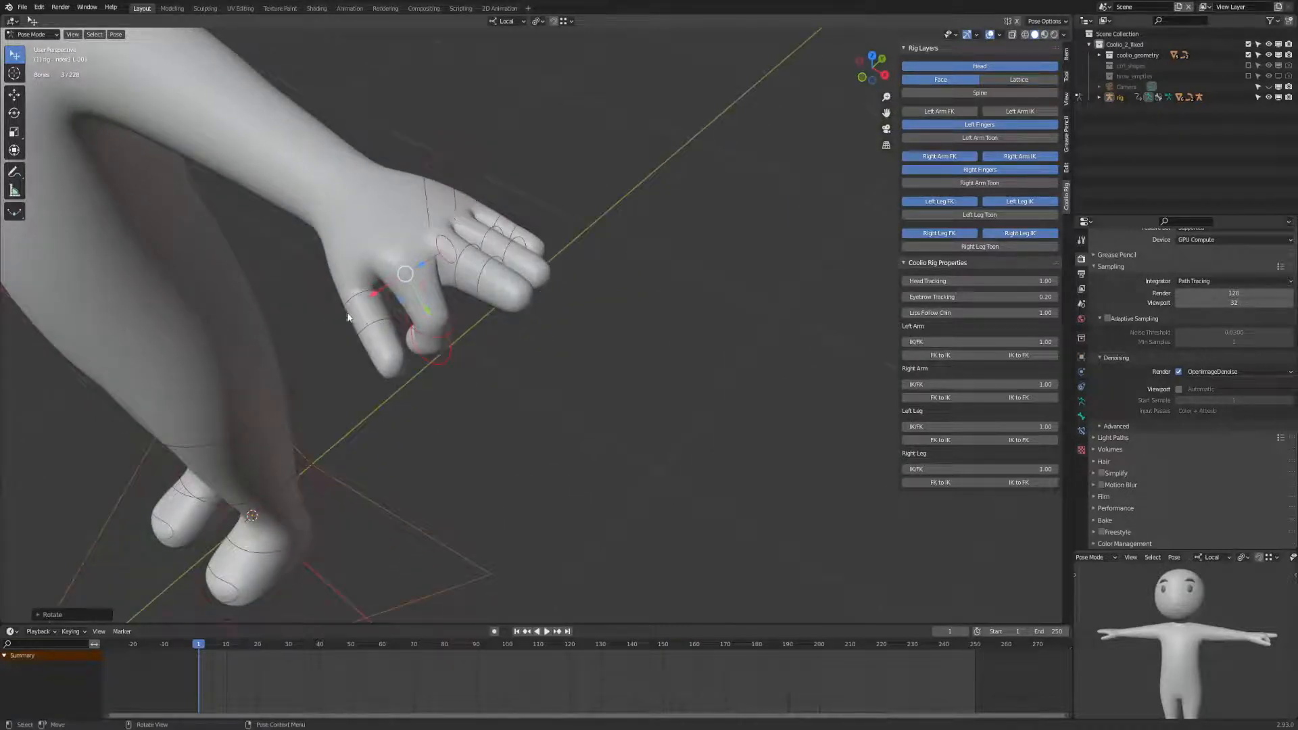
{"action": "middle_click_drag", "start_coordinate": [347, 317], "coordinate": [368, 355]}
{"action": "key", "text": "a"}
{"action": "key", "text": "alt+r"}
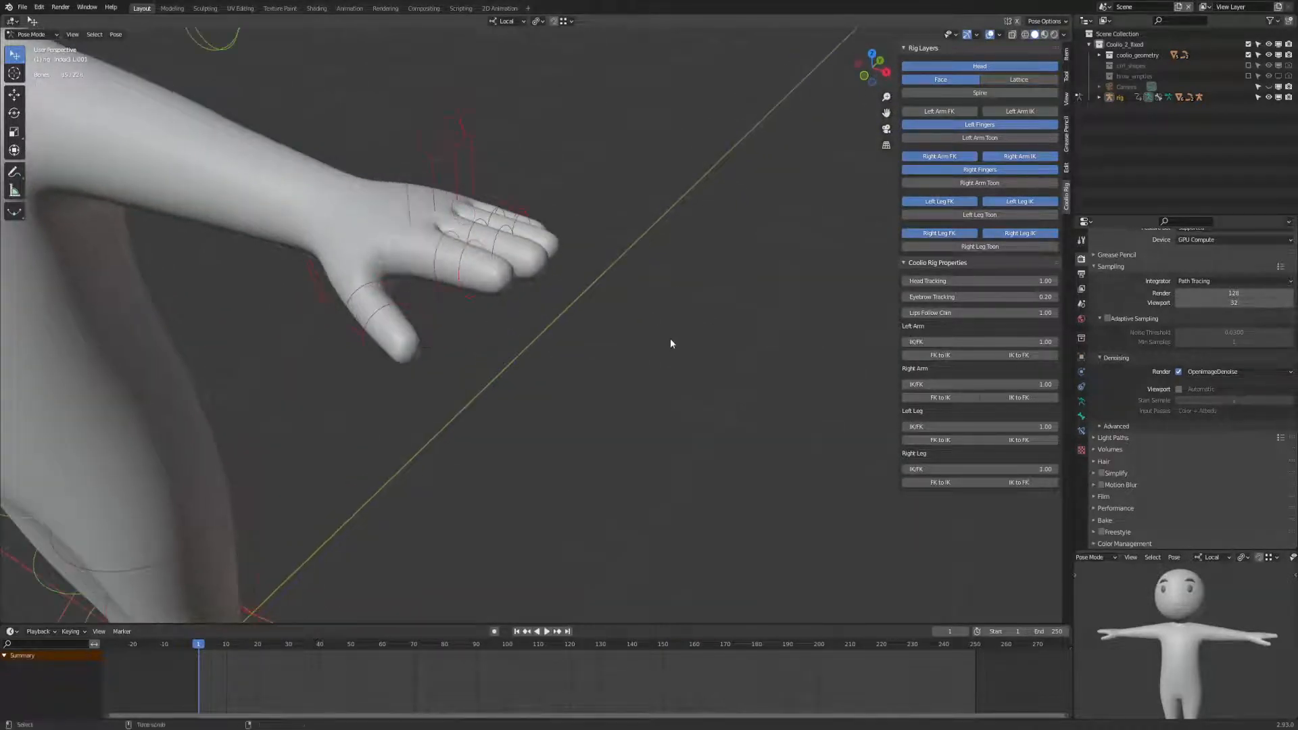
{"action": "key", "text": "alt+a"}
{"action": "key", "text": "ctrl+s"}
{"action": "mouse_move", "coordinate": [663, 351]}
{"action": "middle_mouse_down"}
{"action": "mouse_move", "coordinate": [654, 367]}
{"action": "mouse_move", "coordinate": [686, 367]}
{"action": "mouse_move", "coordinate": [667, 373]}
{"action": "middle_mouse_up"}
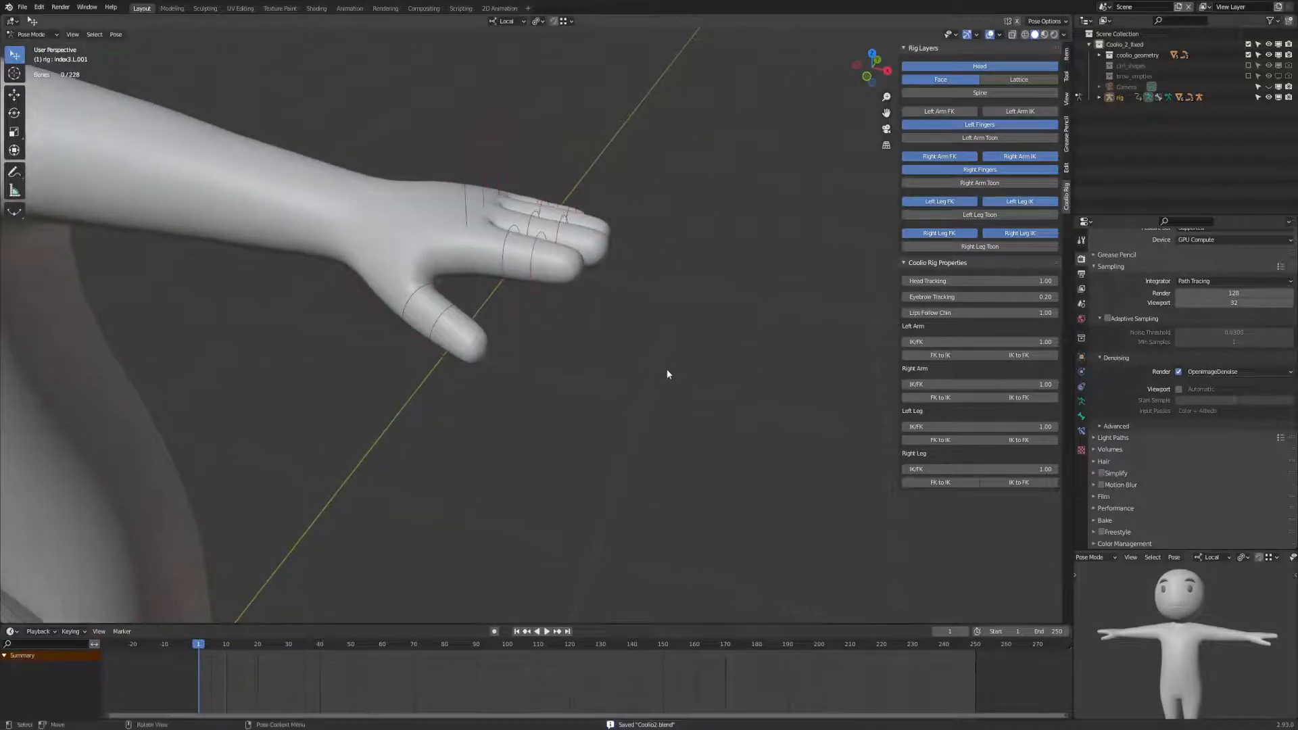
{"action": "middle_click_drag", "start_coordinate": [654, 280], "coordinate": [472, 292]}
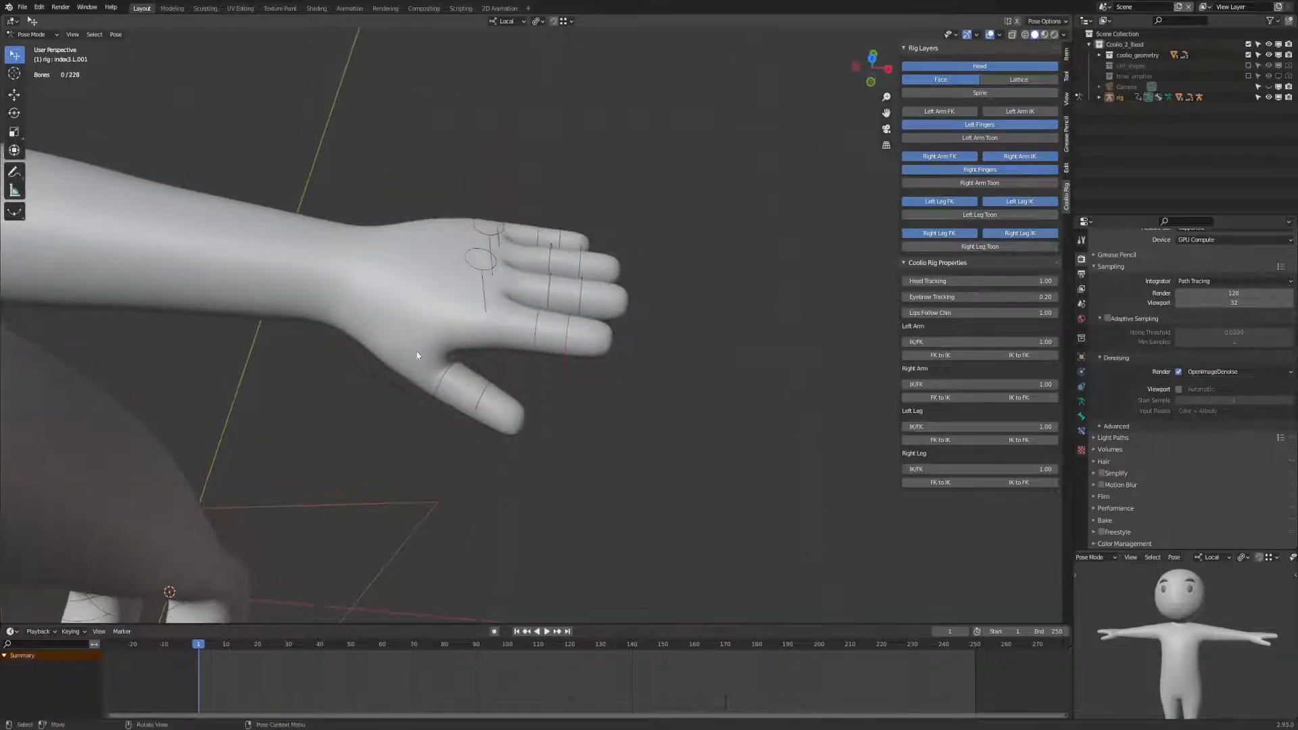
{"action": "middle_click_drag", "start_coordinate": [526, 324], "coordinate": [586, 456]}
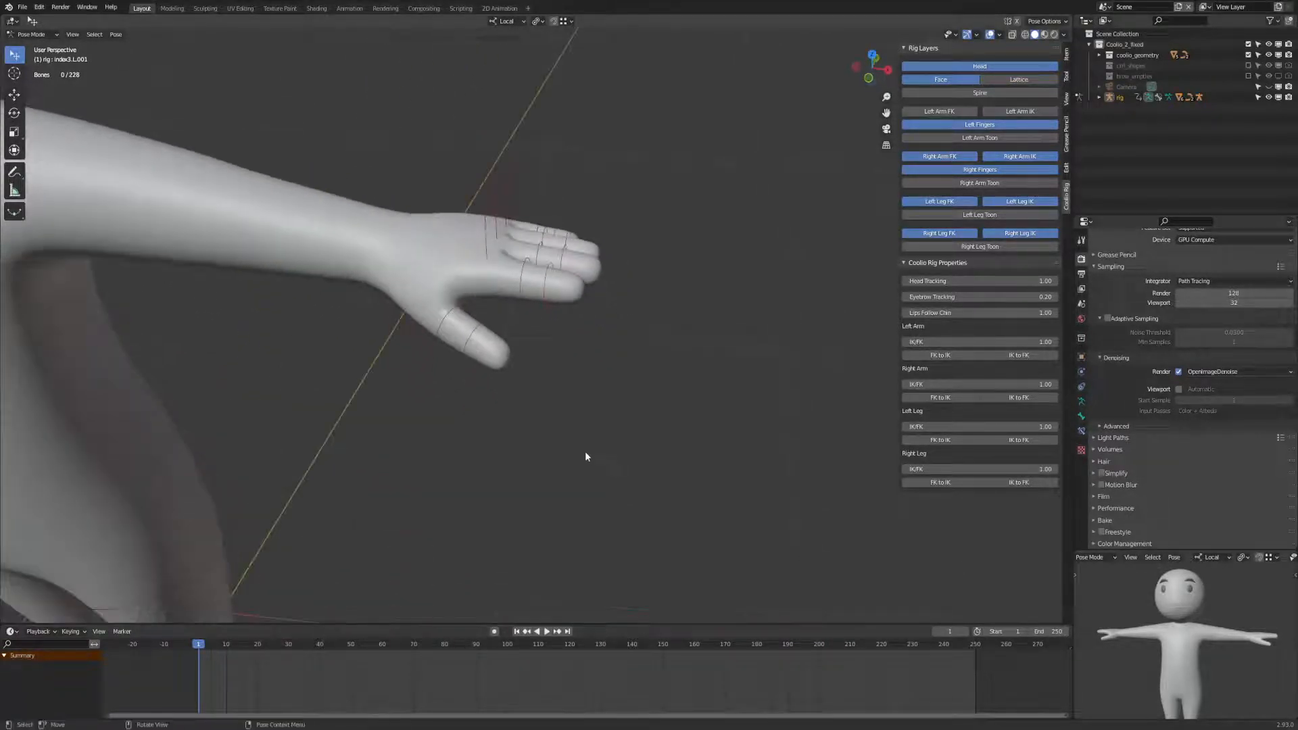
{"action": "middle_click_drag", "start_coordinate": [520, 278], "coordinate": [562, 342]}
{"action": "scroll", "coordinate": [606, 331], "scroll_direction": "down", "scroll_amount": 8}
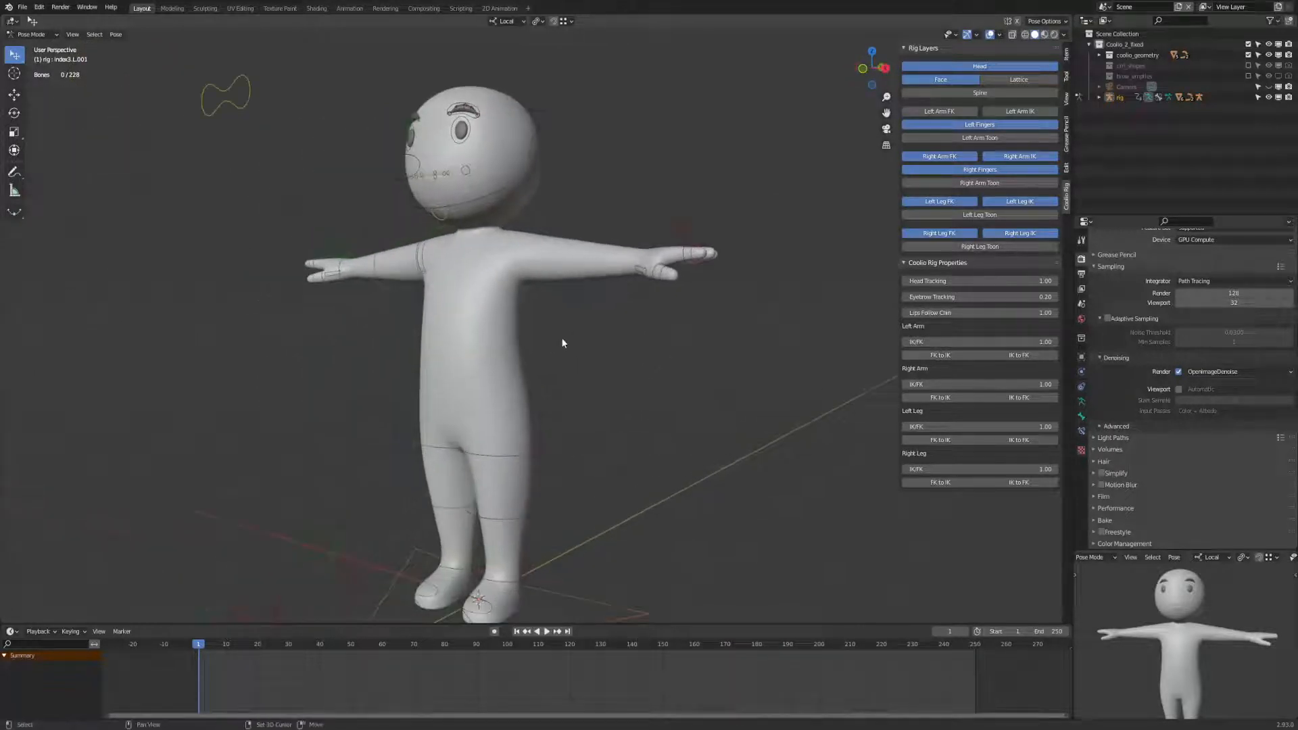
Show the Lattice layer and try a trackball rotation of the lattice control above the head.
{"action": "scroll", "coordinate": [562, 342], "scroll_direction": "up", "scroll_amount": 3}
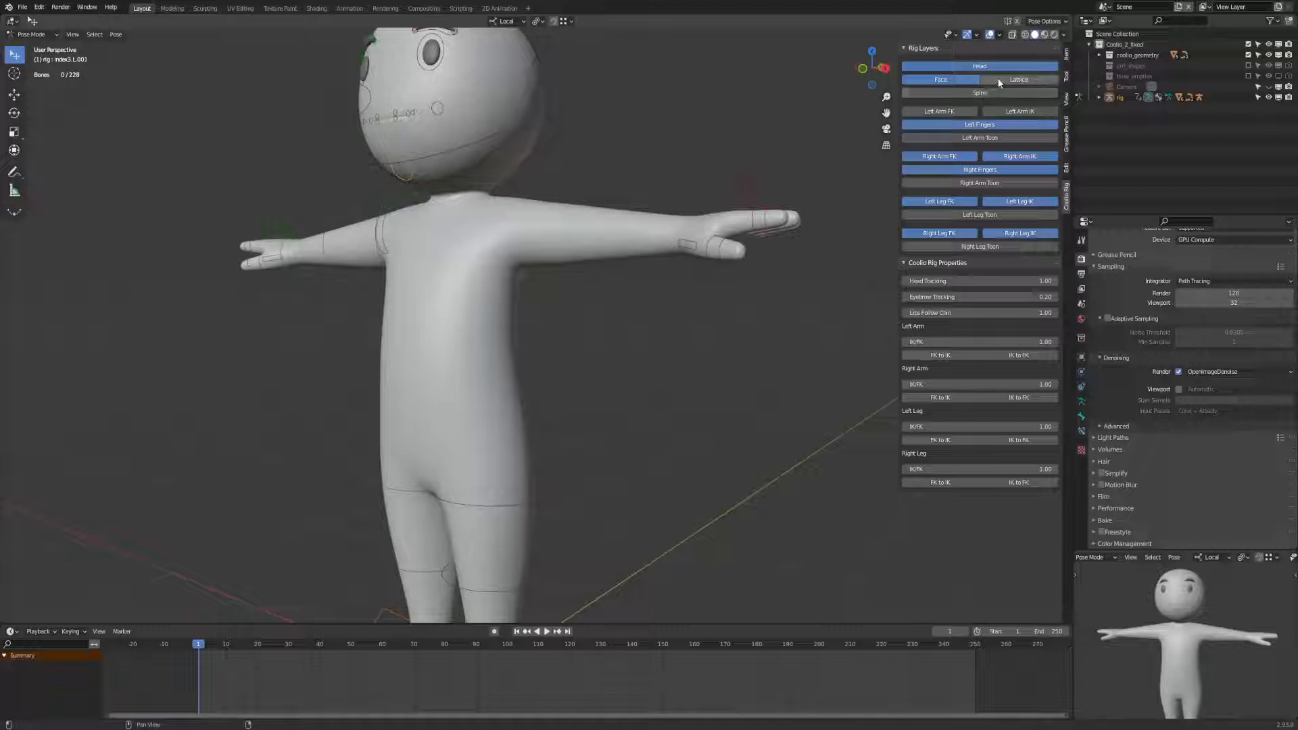
{"action": "middle_click_drag", "start_coordinate": [676, 204], "coordinate": [645, 287], "text": "shift"}
{"action": "mouse_move", "coordinate": [499, 198]}
{"action": "middle_mouse_down", "text": "shift"}
{"action": "mouse_move", "coordinate": [509, 224]}
{"action": "mouse_move", "coordinate": [595, 272]}
{"action": "mouse_move", "coordinate": [481, 189]}
{"action": "mouse_move", "coordinate": [499, 186]}
{"action": "middle_mouse_up", "text": "shift"}
{"action": "left_click", "coordinate": [521, 160]}
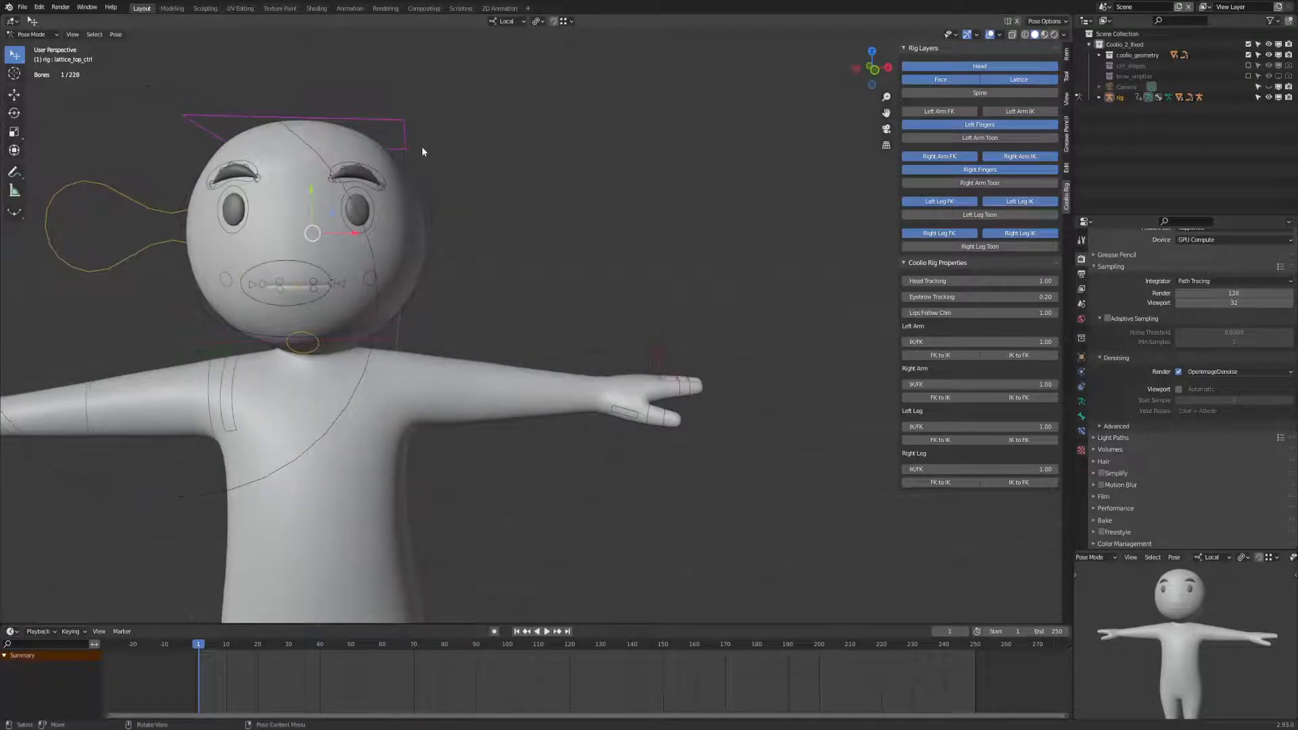
{"action": "key", "text": "r"}
{"action": "key", "text": "r"}
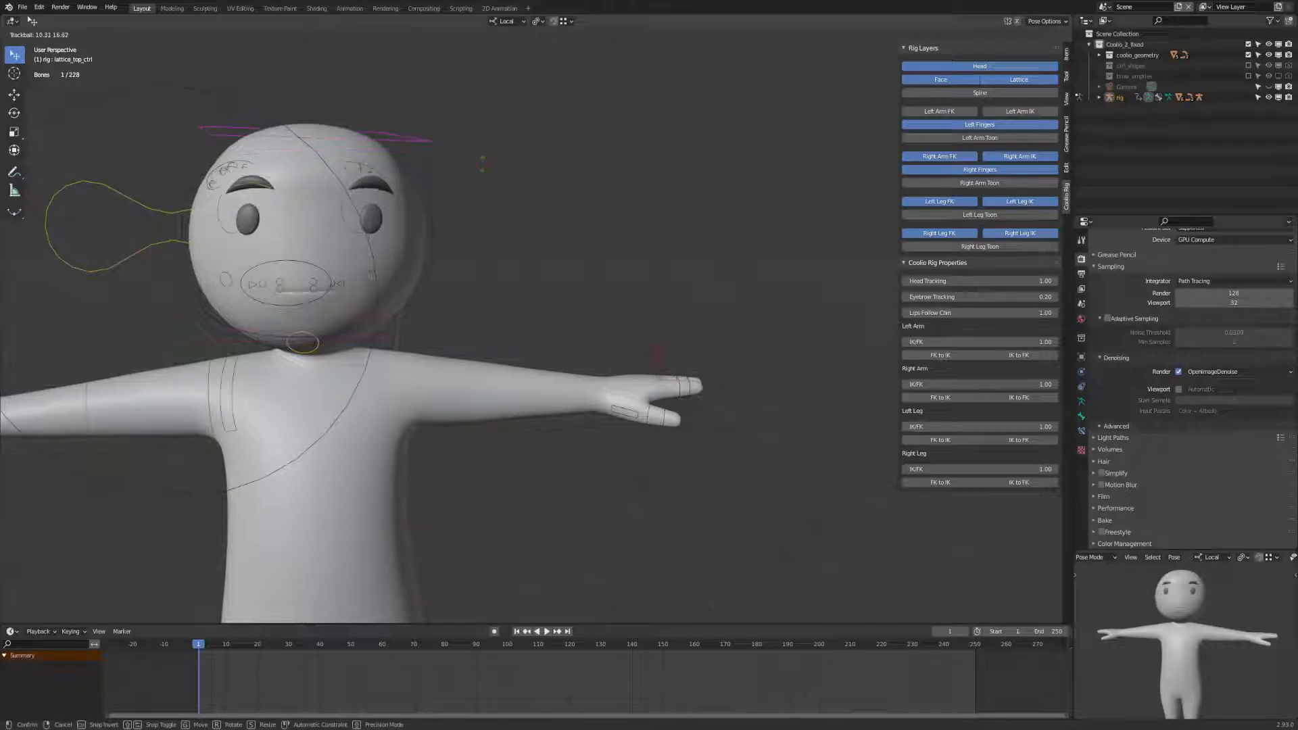
Try moving the lattice control above the head to deform it, checking it from a second angle.
{"action": "key", "text": "g"}
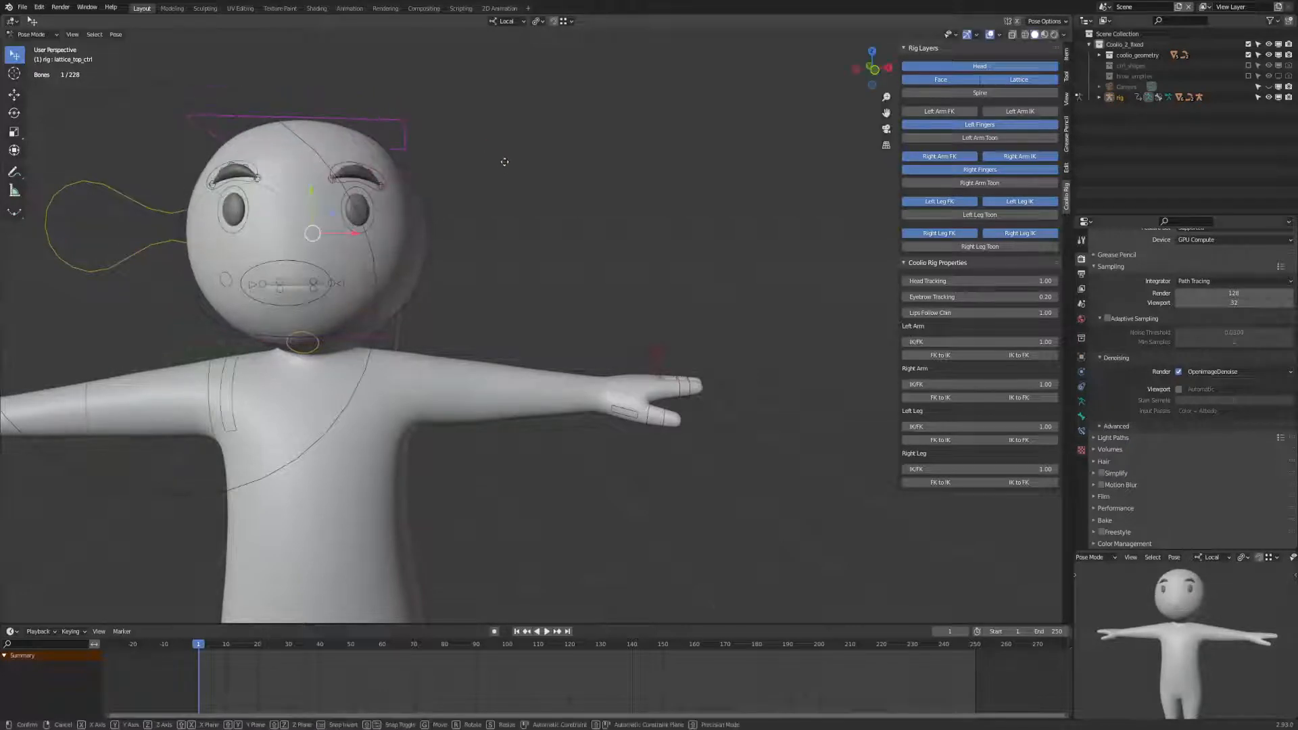
{"action": "left_click", "coordinate": [498, 165]}
{"action": "middle_click_drag", "start_coordinate": [498, 165], "coordinate": [513, 281]}
{"action": "middle_click_drag", "start_coordinate": [622, 294], "coordinate": [620, 306]}
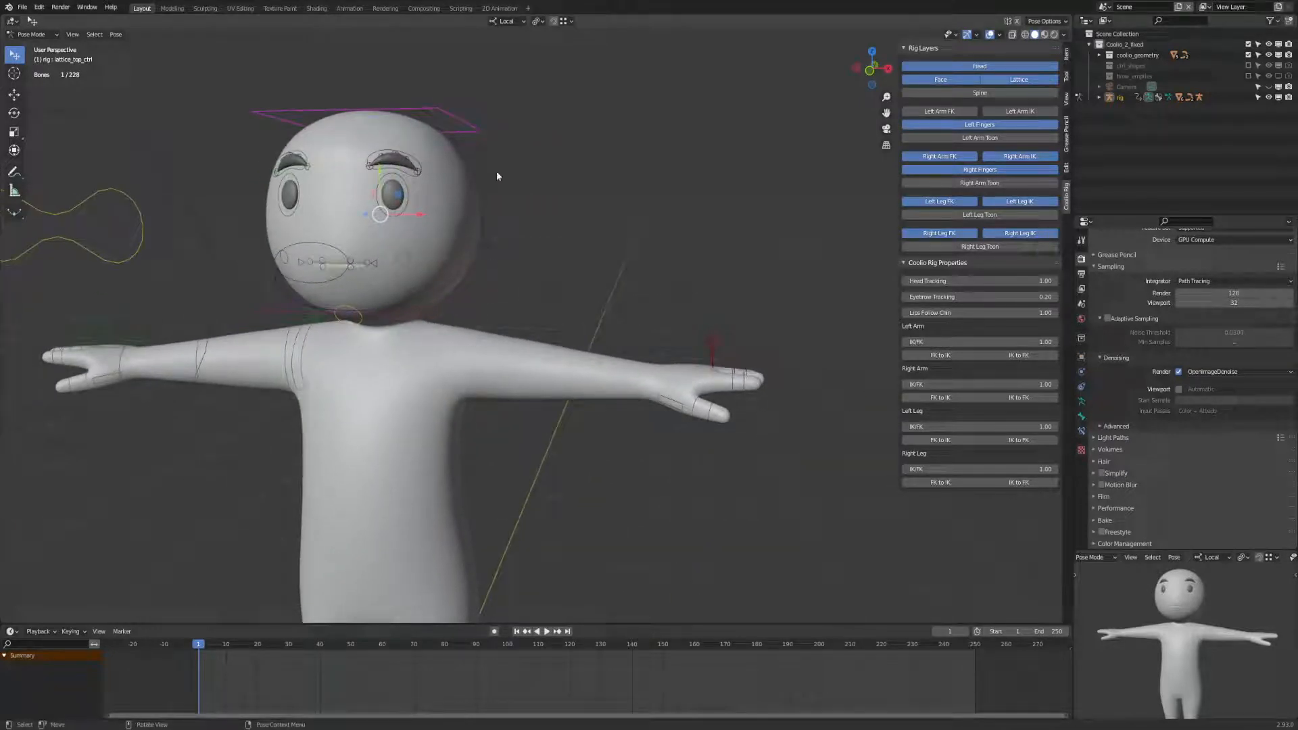
{"action": "middle_click_drag", "start_coordinate": [451, 120], "coordinate": [513, 202]}
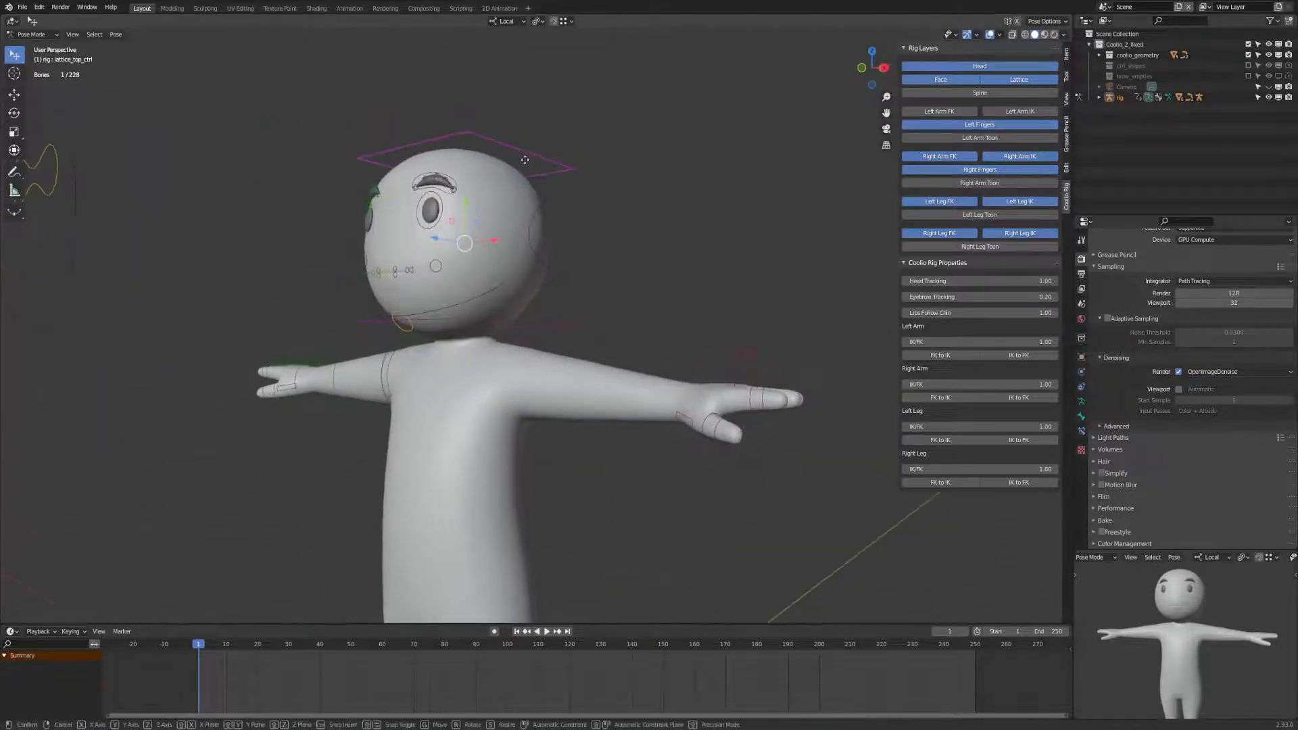
{"action": "key", "text": "g"}
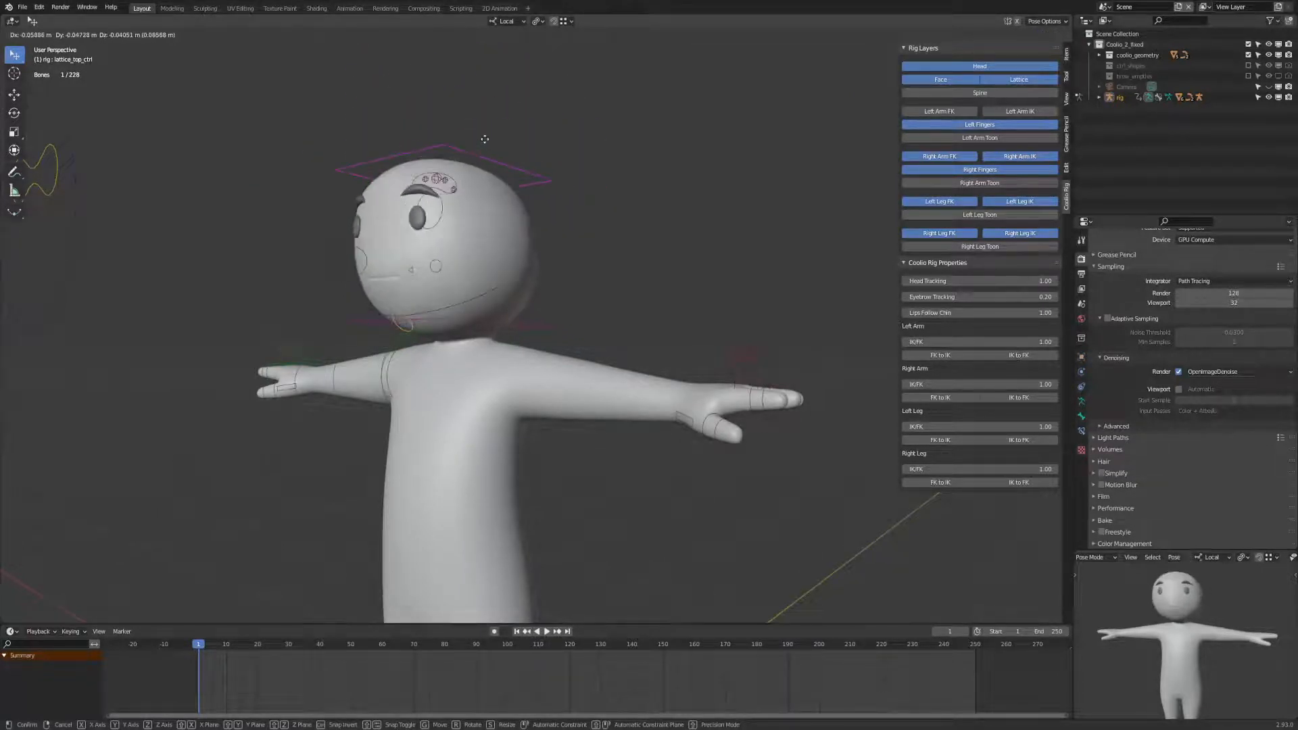
{"action": "left_click", "coordinate": [517, 156]}
Try rotating the lattice control above the head freely and around its local X and Z axes.
{"action": "middle_click_drag", "start_coordinate": [581, 177], "coordinate": [680, 241]}
{"action": "key", "text": "r"}
{"action": "key", "text": "r"}
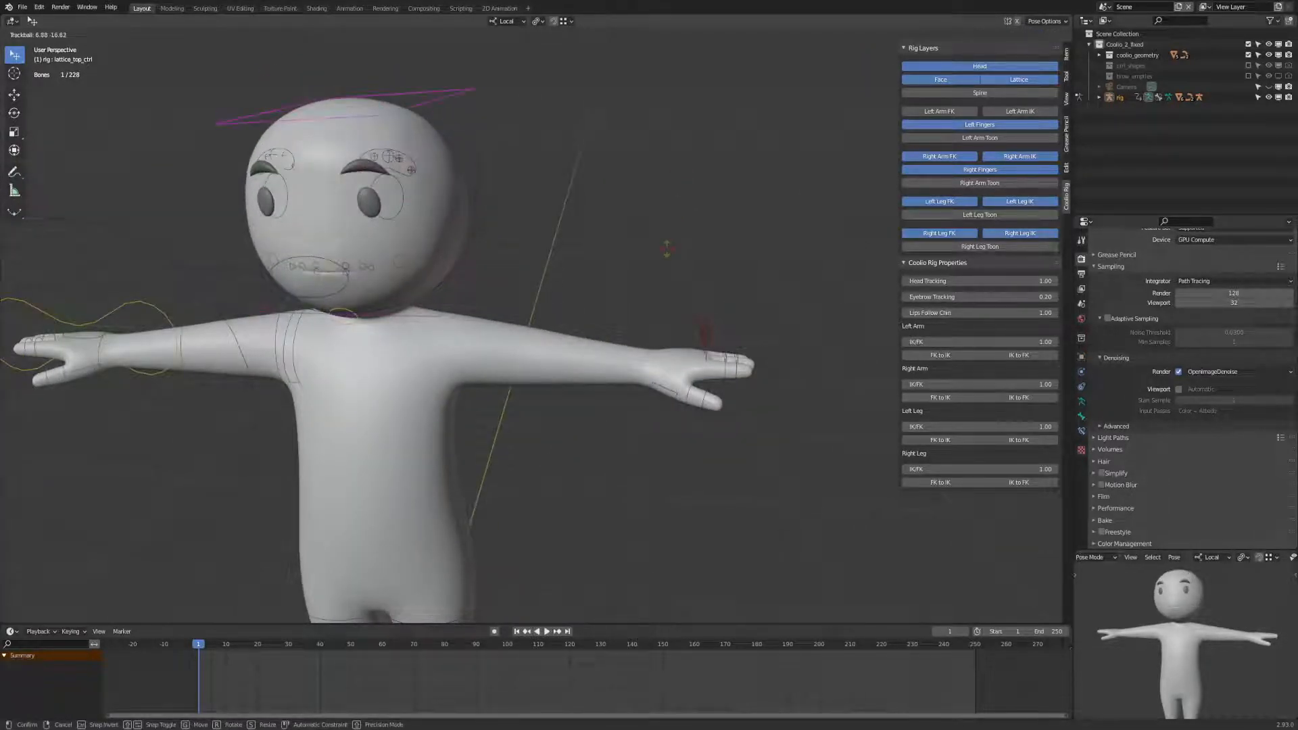
{"action": "key", "text": "x"}
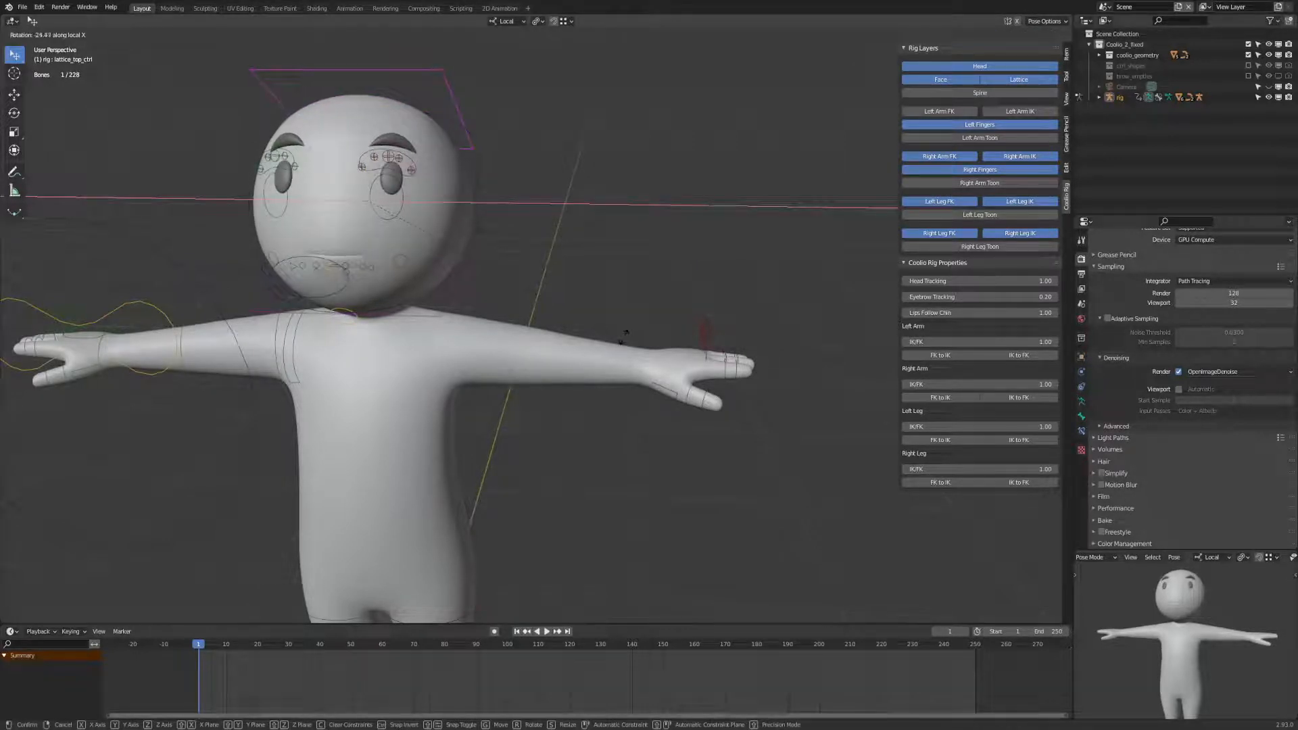
{"action": "key", "text": "z"}
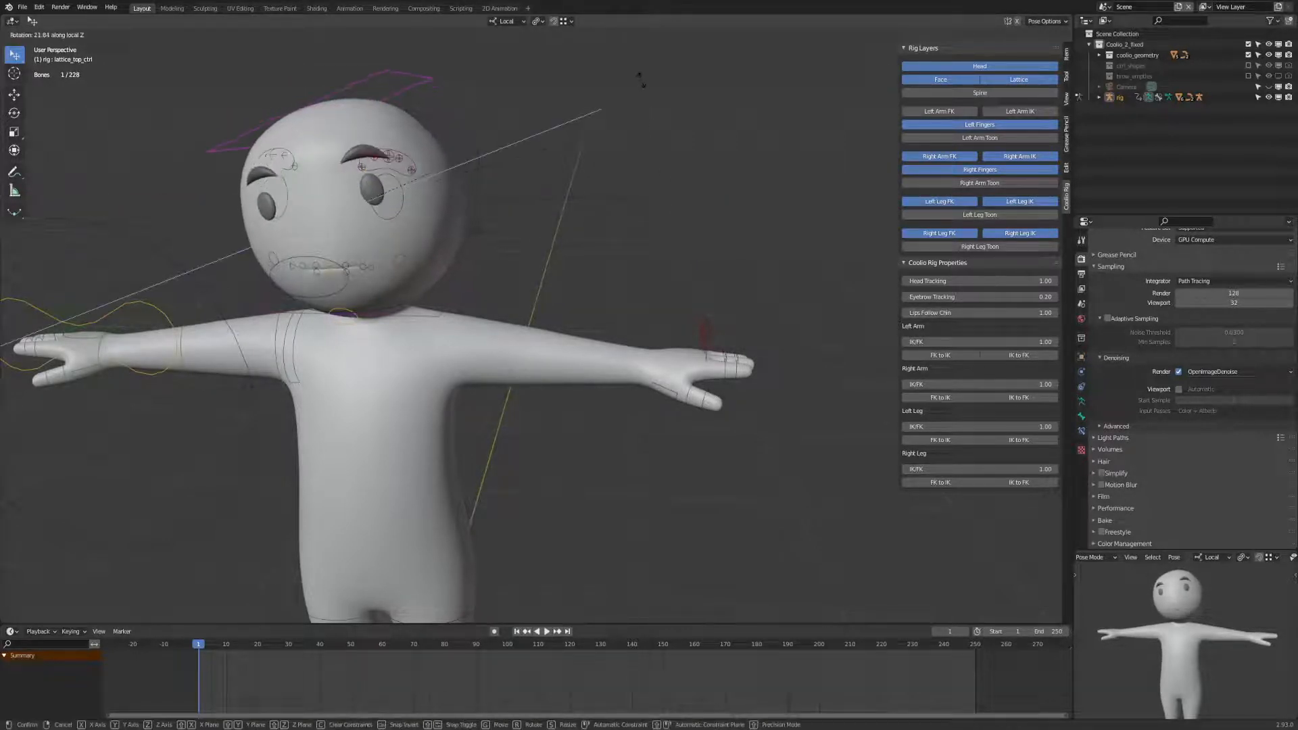
{"action": "right_click", "coordinate": [634, 218]}
Select the lattice control below the head and try a trackball rotation of it.
{"action": "middle_click_drag", "start_coordinate": [634, 217], "coordinate": [527, 219]}
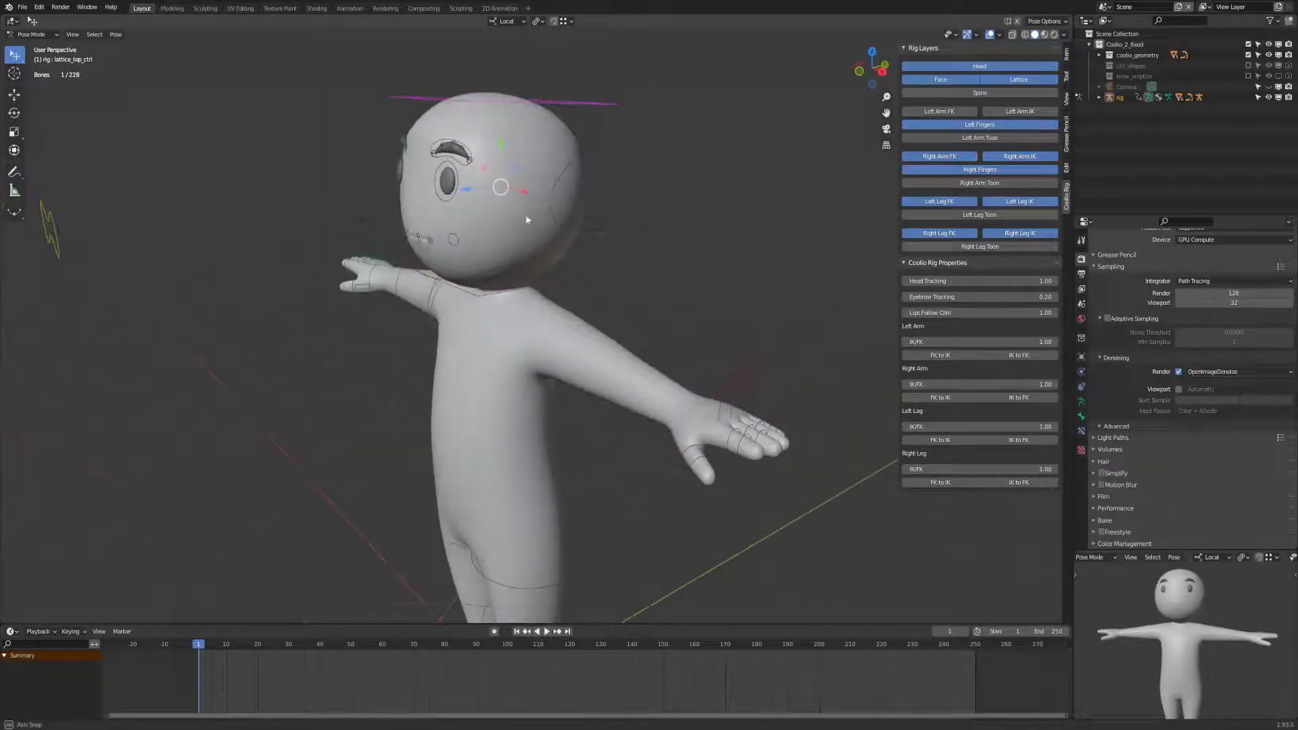
{"action": "left_click", "coordinate": [565, 288]}
{"action": "key", "text": "r"}
{"action": "key", "text": "r"}
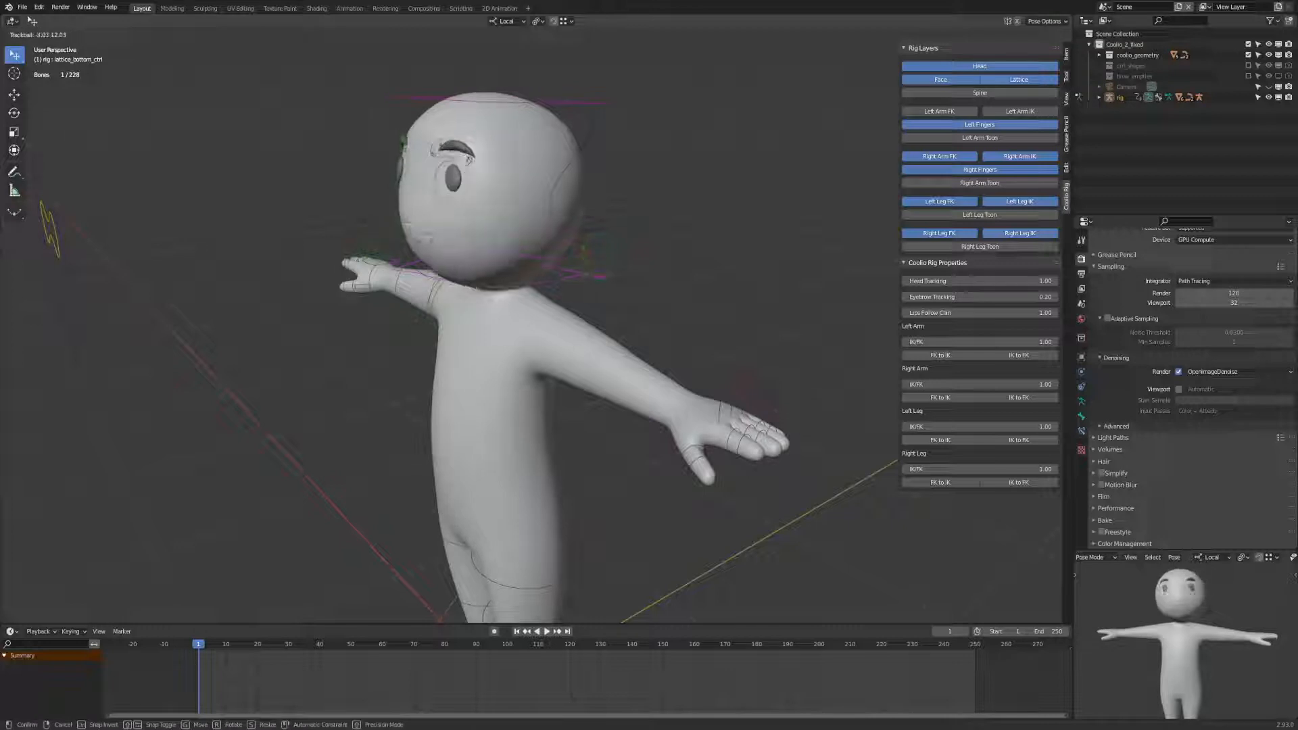
{"action": "left_click", "coordinate": [579, 254]}
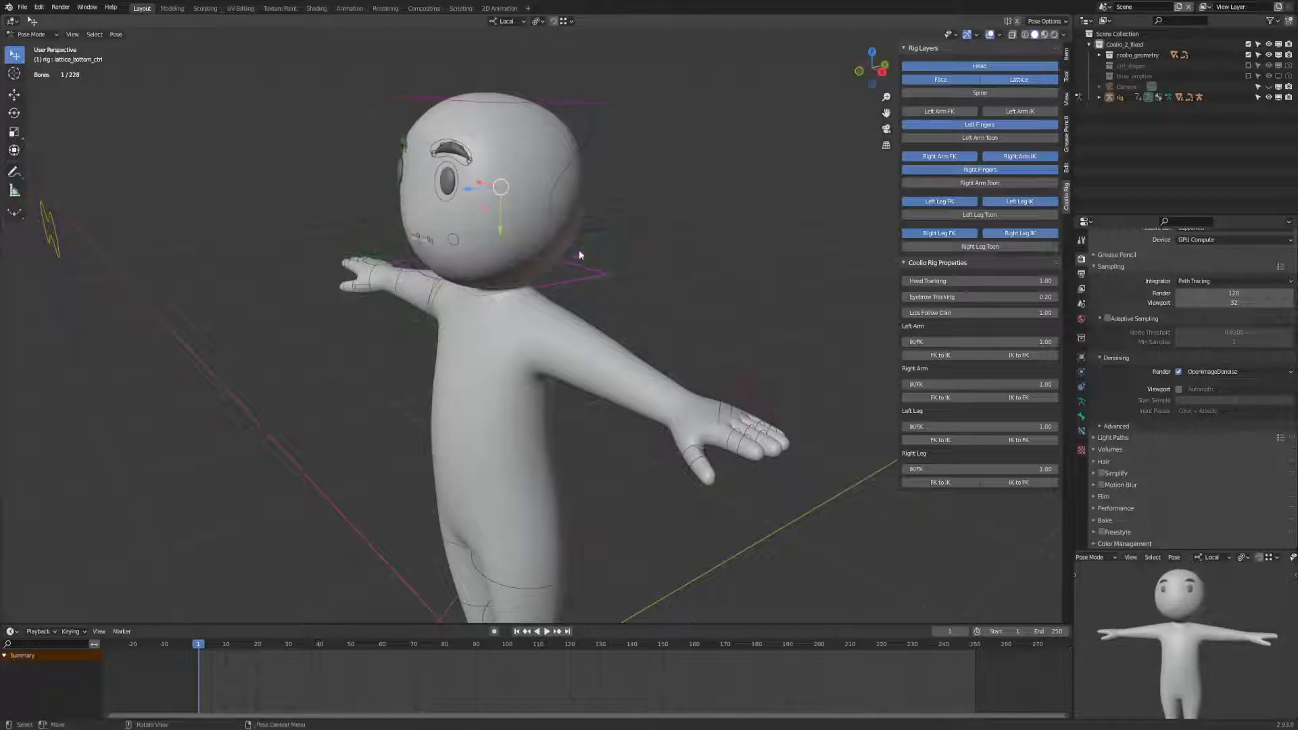
Select the lattice controls above and below the head together and try scaling them along Z.
{"action": "left_click", "coordinate": [607, 104], "text": "shift"}
{"action": "middle_click_drag", "start_coordinate": [607, 107], "coordinate": [790, 243]}
{"action": "key", "text": "s"}
{"action": "key", "text": "z"}
{"action": "key", "text": "z"}
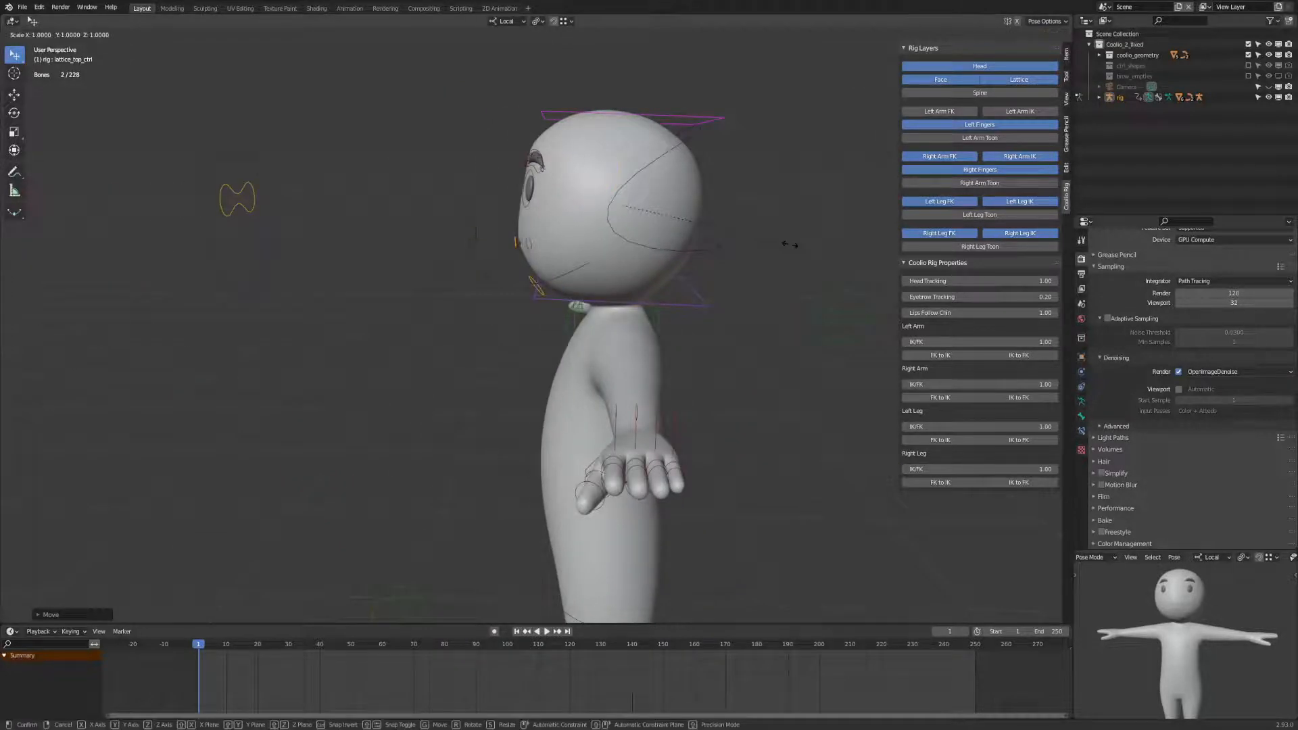
{"action": "left_click", "coordinate": [661, 236]}
Try moving the lips control and the left eye control away from their rest positions.
{"action": "middle_click_drag", "start_coordinate": [661, 237], "coordinate": [771, 259]}
{"action": "middle_click_drag", "start_coordinate": [318, 284], "coordinate": [504, 273]}
{"action": "left_click", "coordinate": [461, 247]}
{"action": "key", "text": "g"}
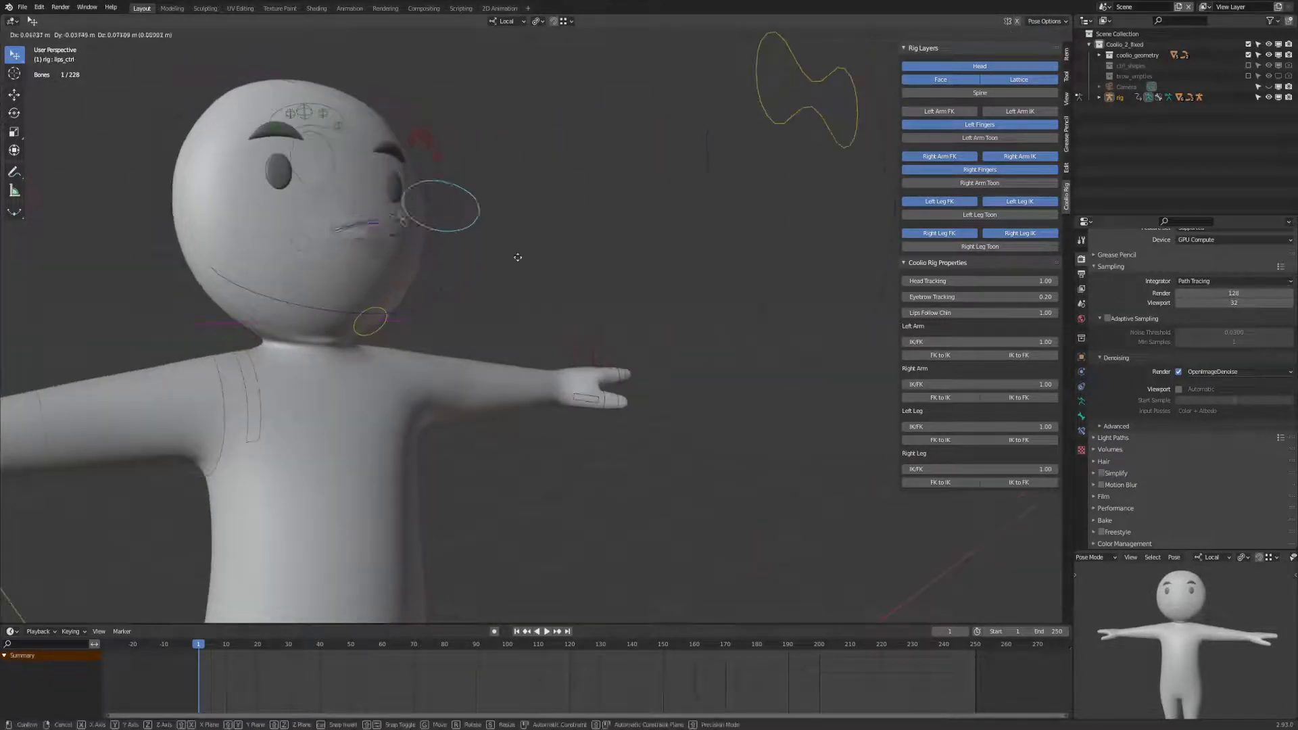
{"action": "left_click", "coordinate": [495, 269]}
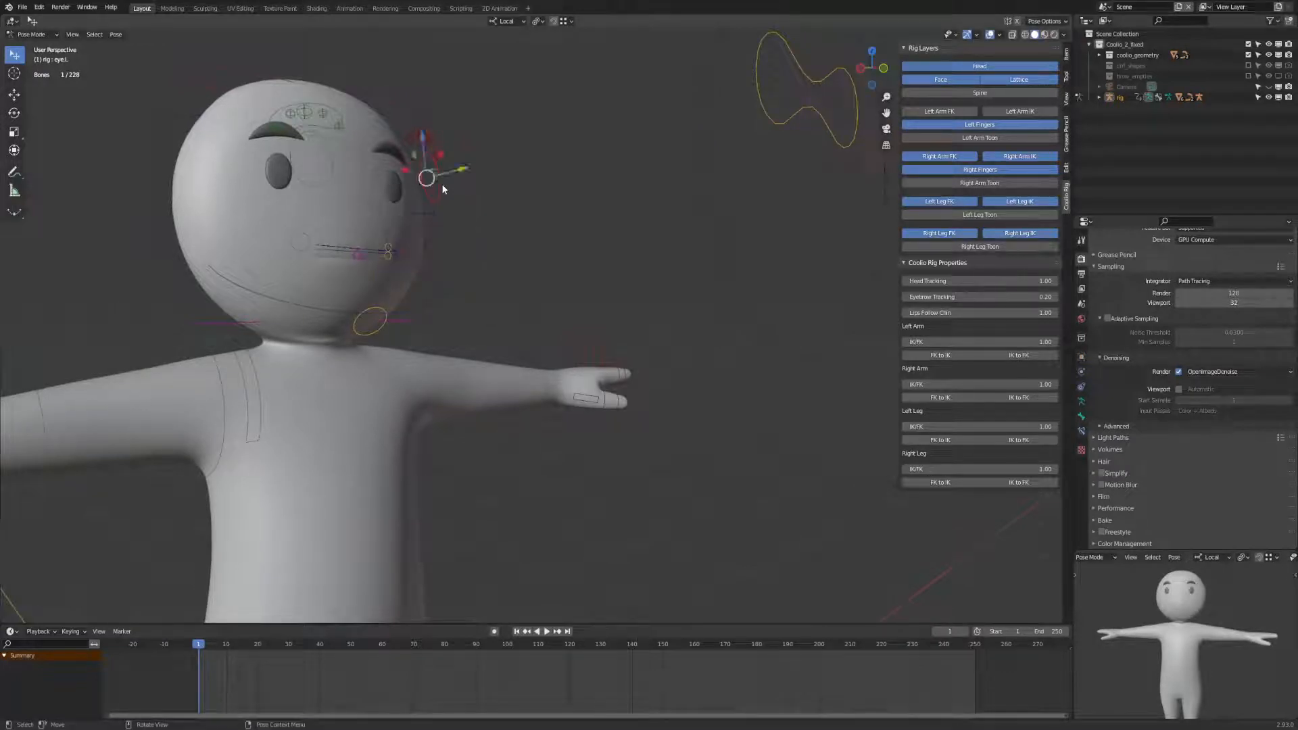
{"action": "key", "text": "g"}
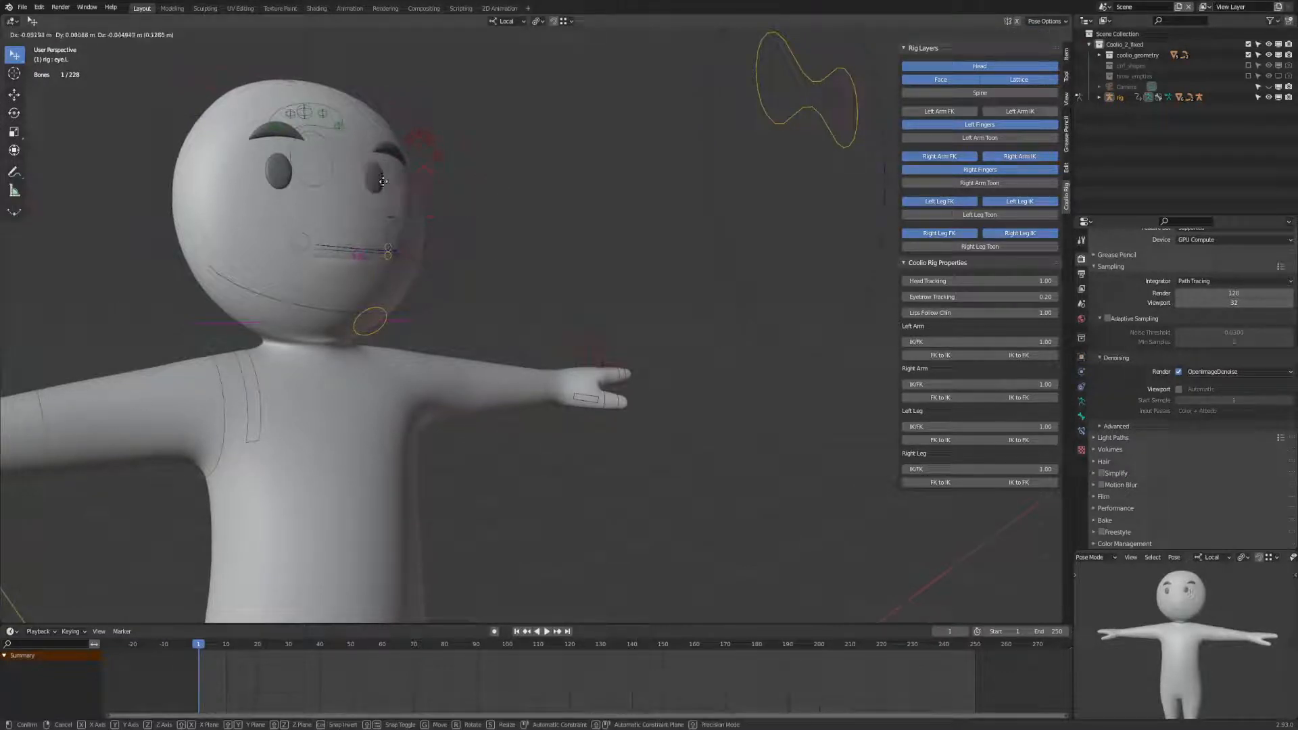
{"action": "left_click", "coordinate": [437, 195]}
Deselect all rig controls, hide the Lattice layer and save the file.
{"action": "middle_click_drag", "start_coordinate": [436, 195], "coordinate": [664, 233]}
{"action": "key", "text": "a"}
{"action": "key", "text": "h"}
{"action": "key", "text": "ctrl+s"}
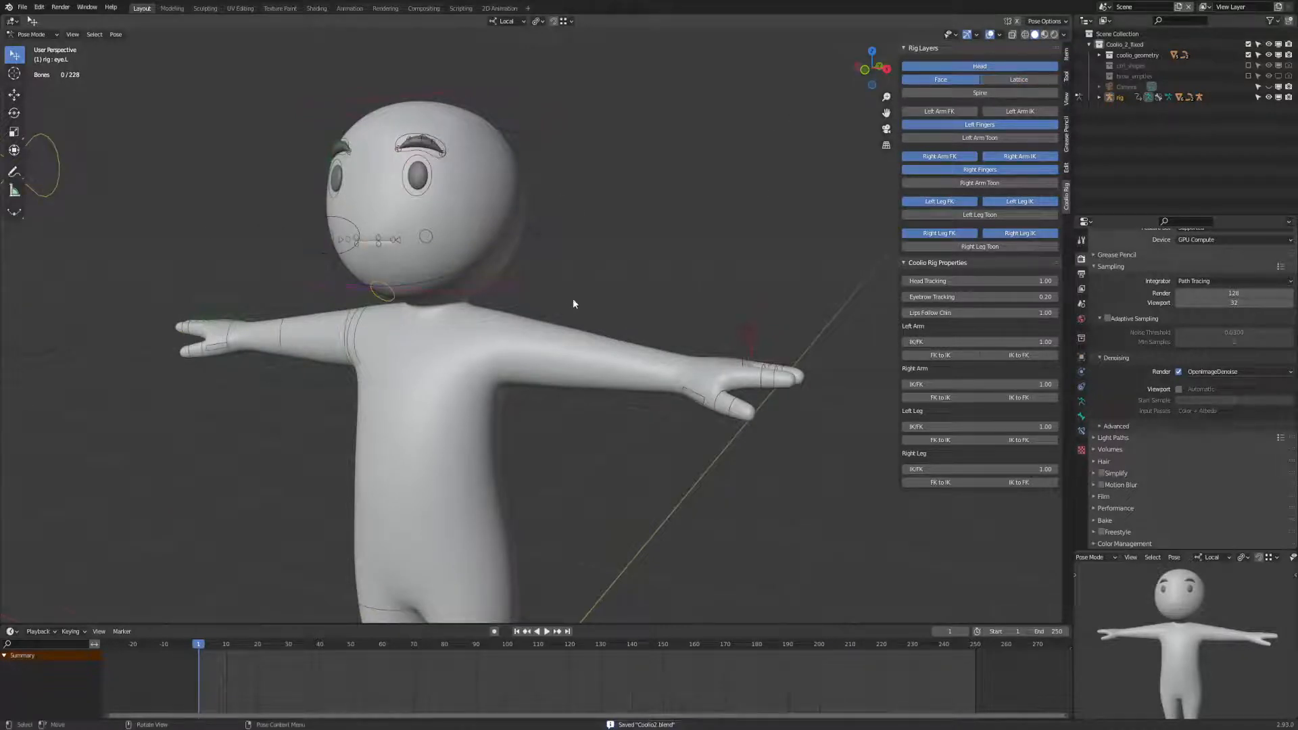
Hide the Left Fingers layer and show the Spine layer to reveal the torso controls.
{"action": "middle_click_drag", "start_coordinate": [573, 304], "coordinate": [628, 235]}
{"action": "scroll", "coordinate": [647, 243], "scroll_direction": "up", "scroll_amount": 1}
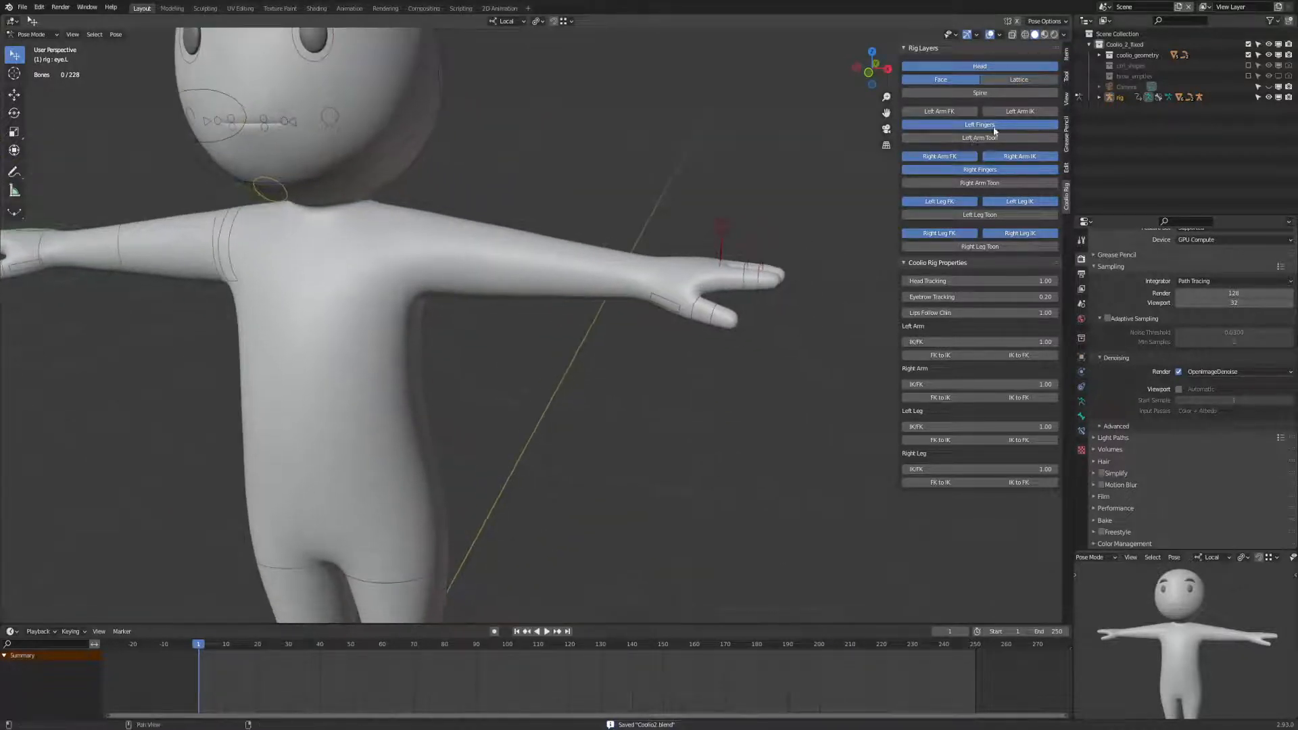
{"action": "left_click", "coordinate": [994, 126]}
{"action": "middle_click_drag", "start_coordinate": [715, 355], "coordinate": [730, 310], "text": "shift"}
{"action": "left_click", "coordinate": [1023, 91]}
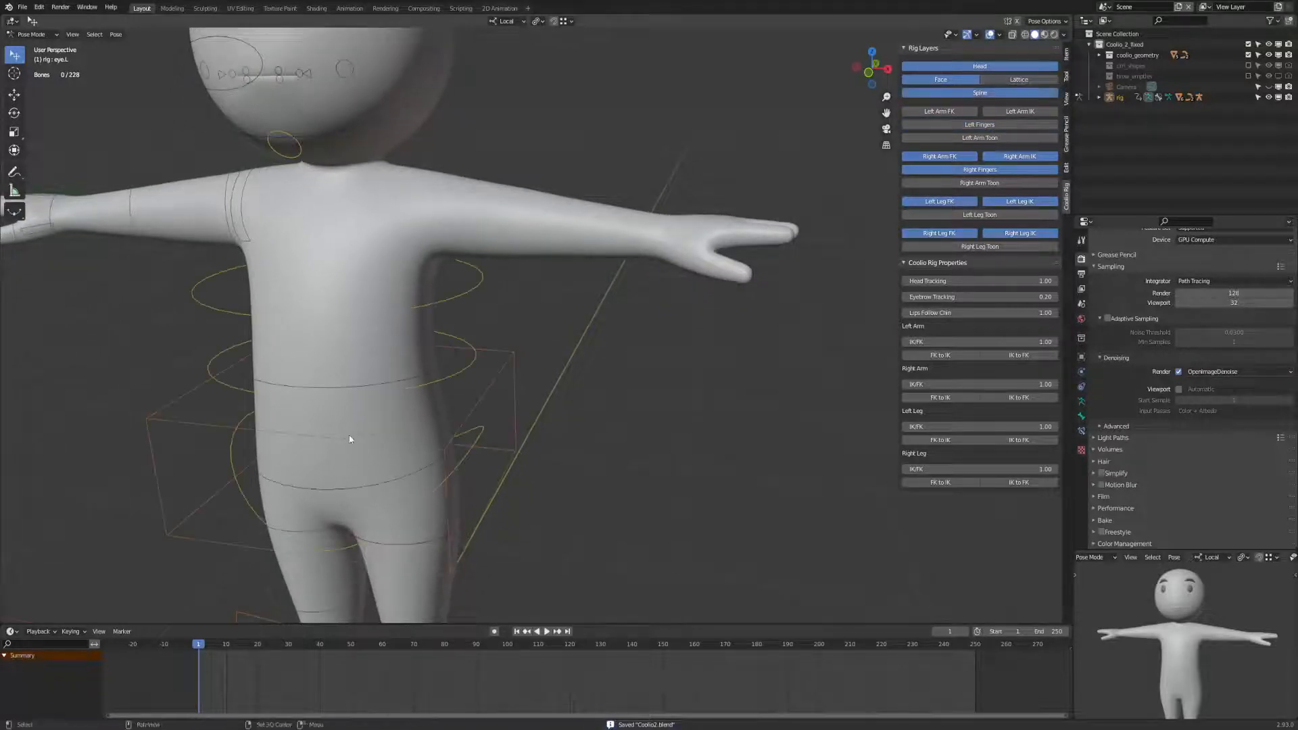
{"action": "middle_click_drag", "start_coordinate": [406, 368], "coordinate": [622, 188]}
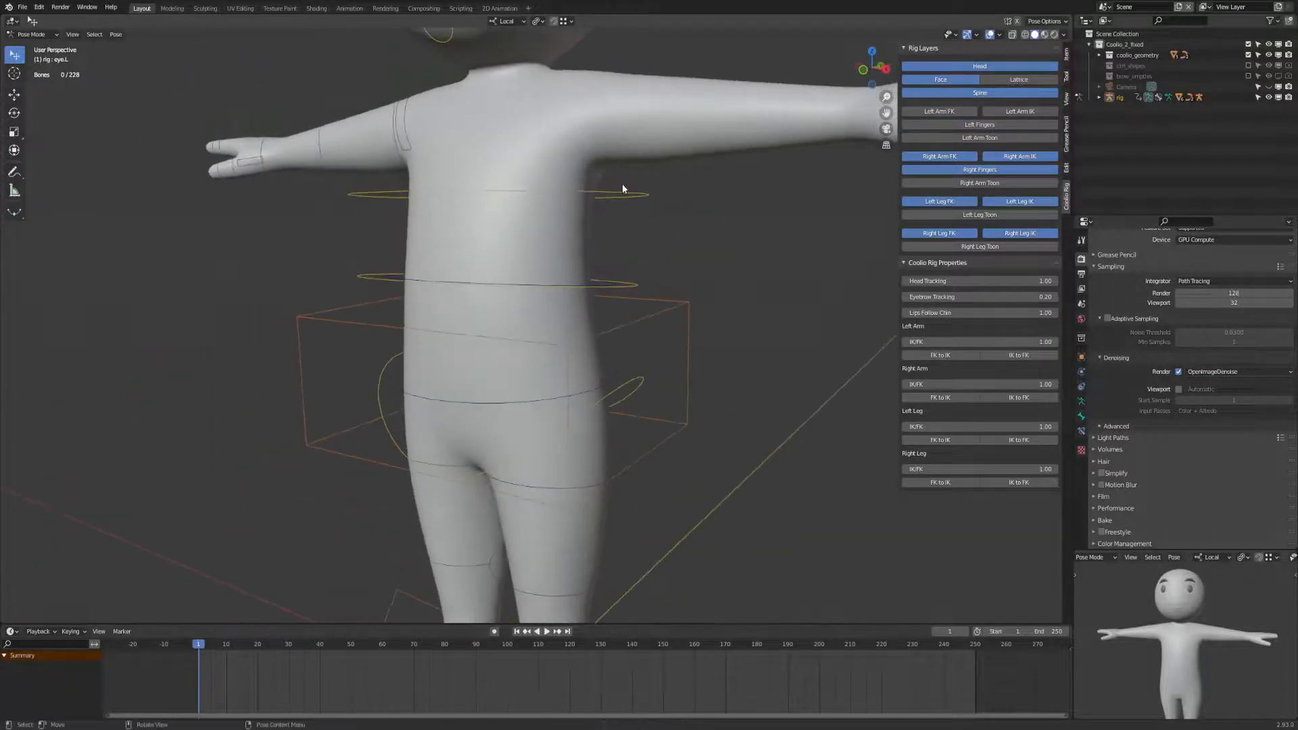
Select the upper spine IK control around the chest and try a trackball rotation and a free move.
{"action": "left_click", "coordinate": [626, 194]}
{"action": "middle_click_drag", "start_coordinate": [680, 237], "coordinate": [692, 246]}
{"action": "scroll", "coordinate": [691, 246], "scroll_direction": "down", "scroll_amount": 1}
{"action": "key", "text": "r"}
{"action": "key", "text": "r"}
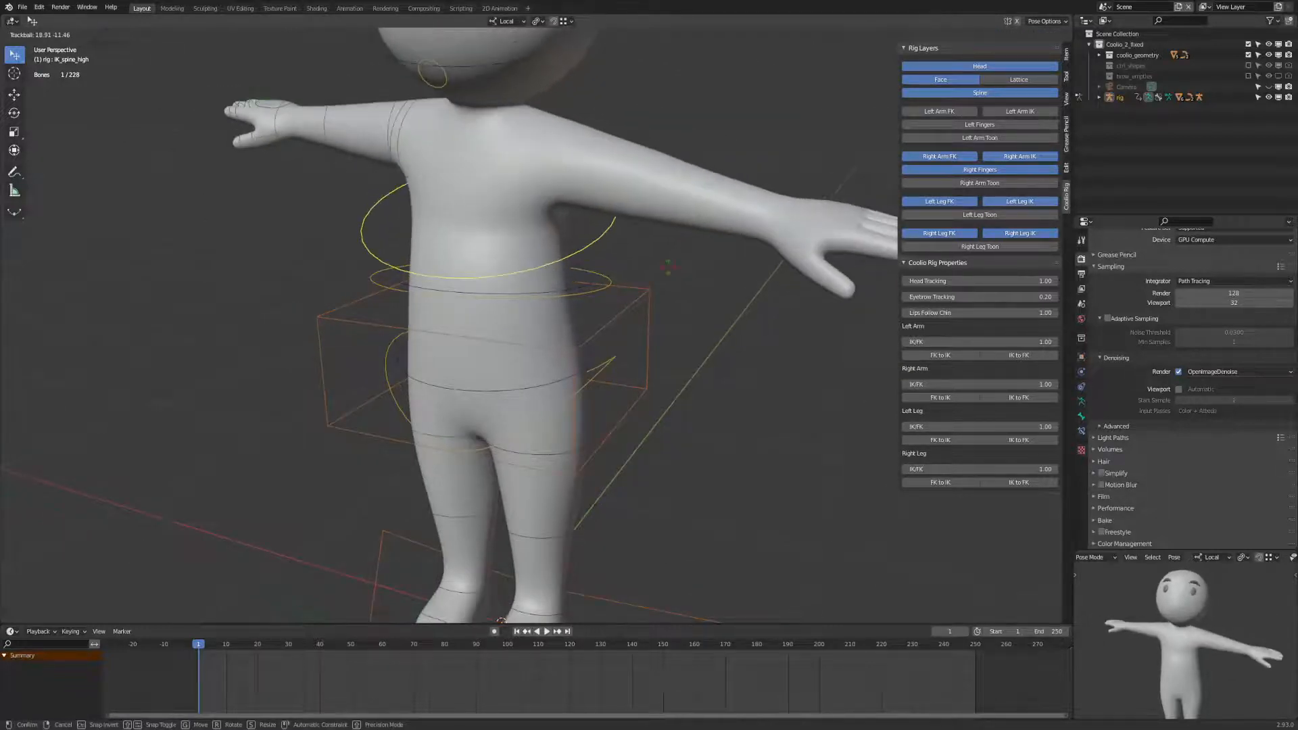
{"action": "right_click", "coordinate": [662, 265]}
{"action": "key", "text": "g"}
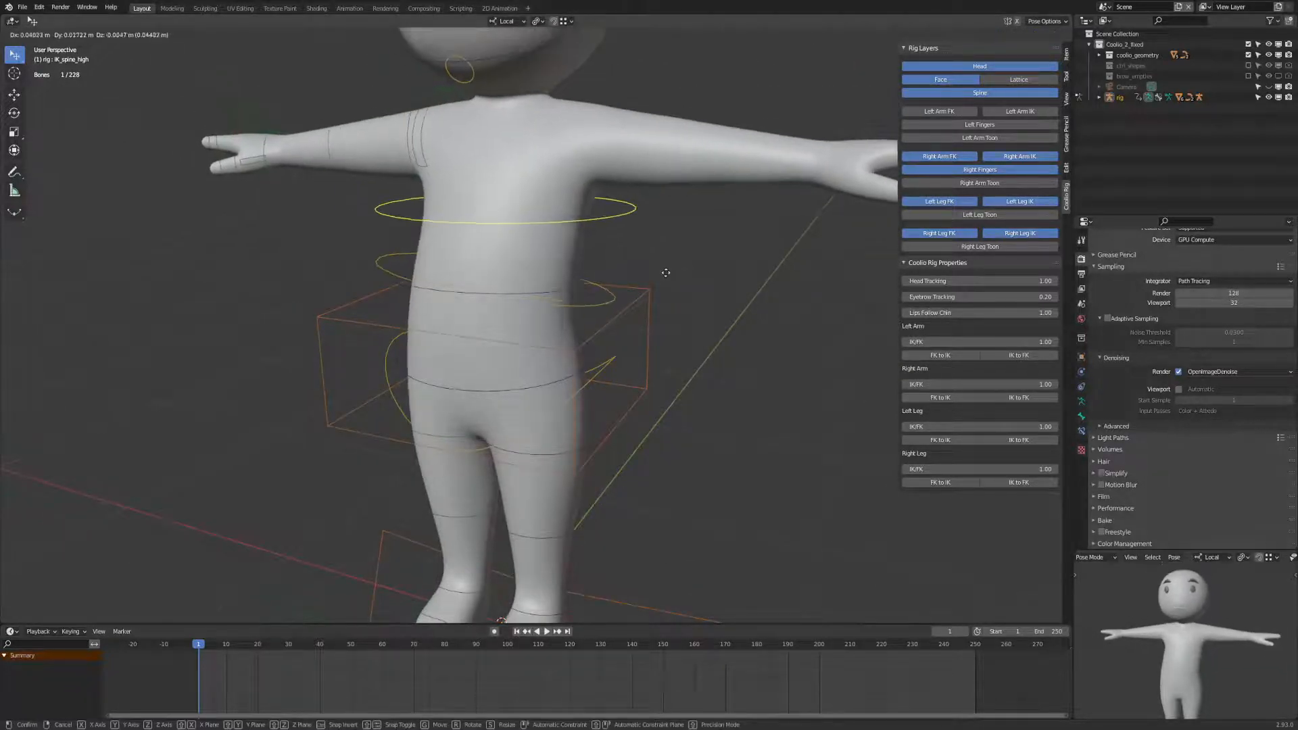
{"action": "right_click", "coordinate": [663, 272]}
From the side, move the upper spine IK control forward and tilt it to bend the torso.
{"action": "middle_click_drag", "start_coordinate": [667, 272], "coordinate": [602, 257]}
{"action": "key", "text": "g"}
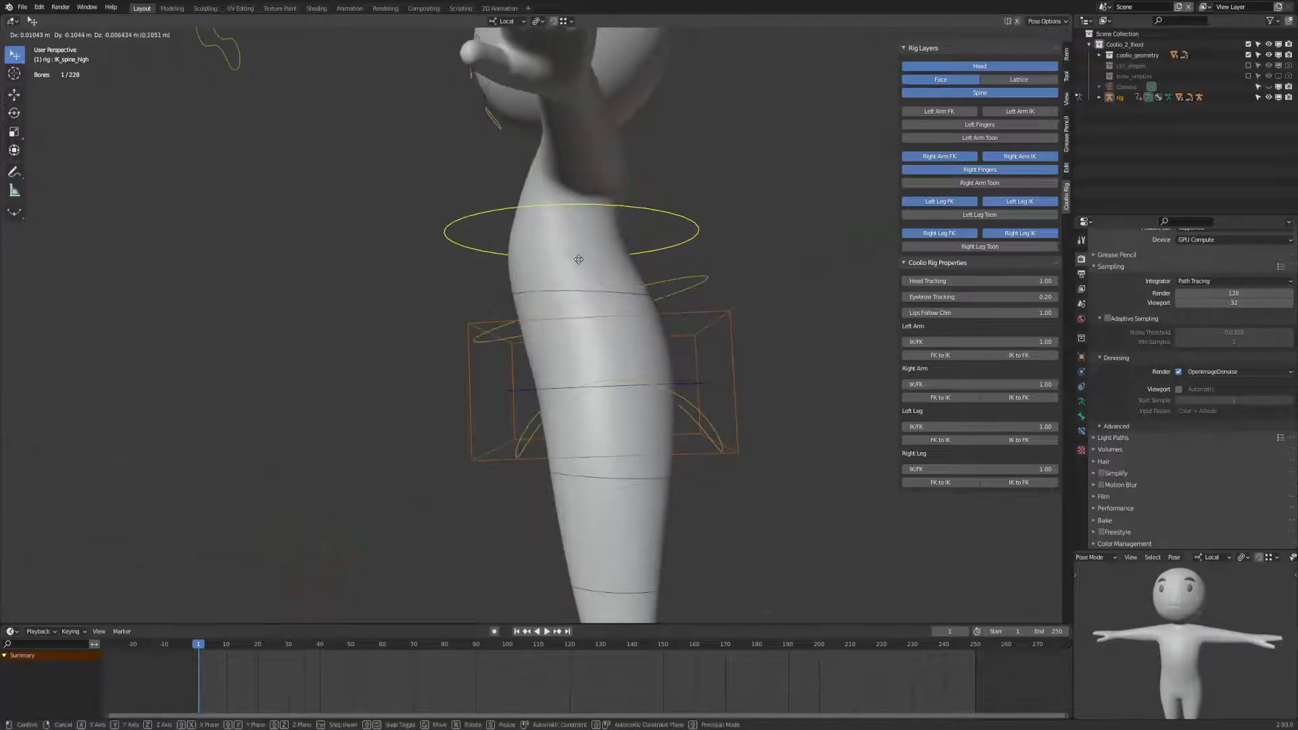
{"action": "left_click", "coordinate": [574, 258]}
{"action": "key", "text": "r"}
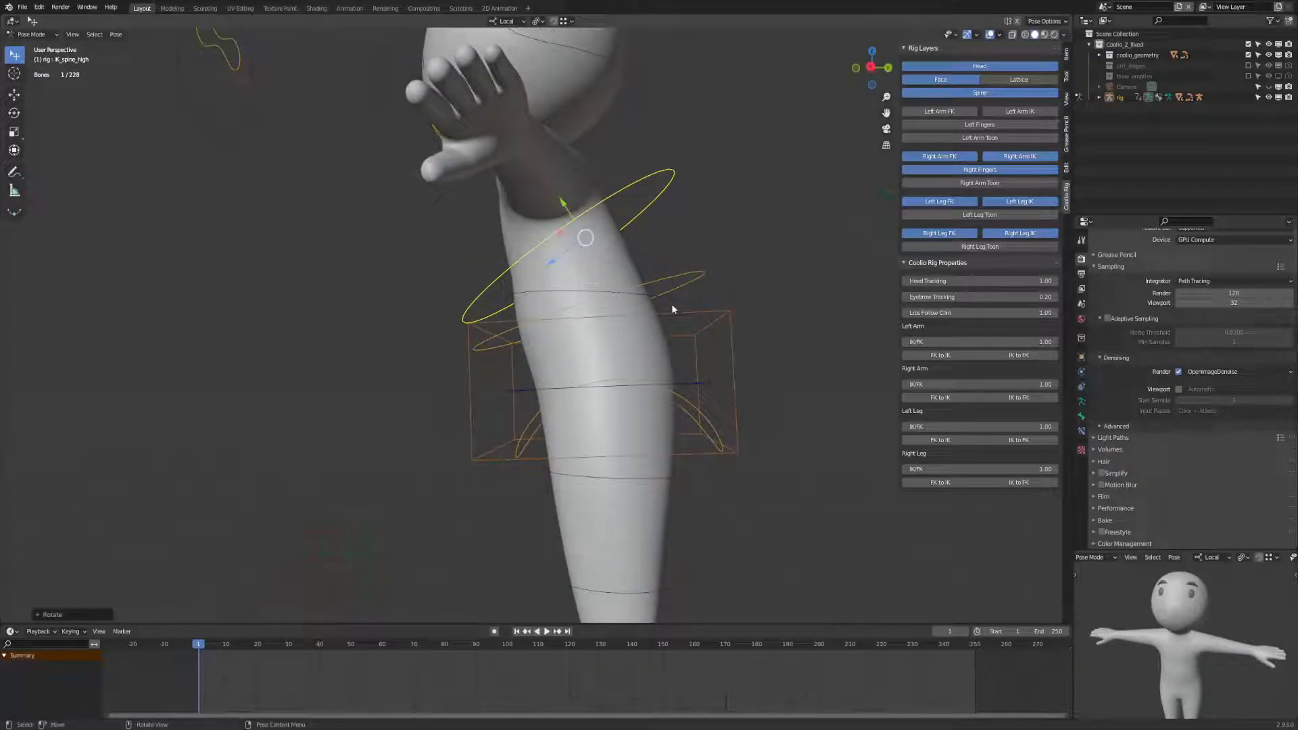
Clear the rotation and location of all rig controls and save the file.
{"action": "key", "text": "a"}
{"action": "key", "text": "alt+r"}
{"action": "key", "text": "alt+g"}
{"action": "middle_click_drag", "start_coordinate": [613, 313], "coordinate": [667, 324]}
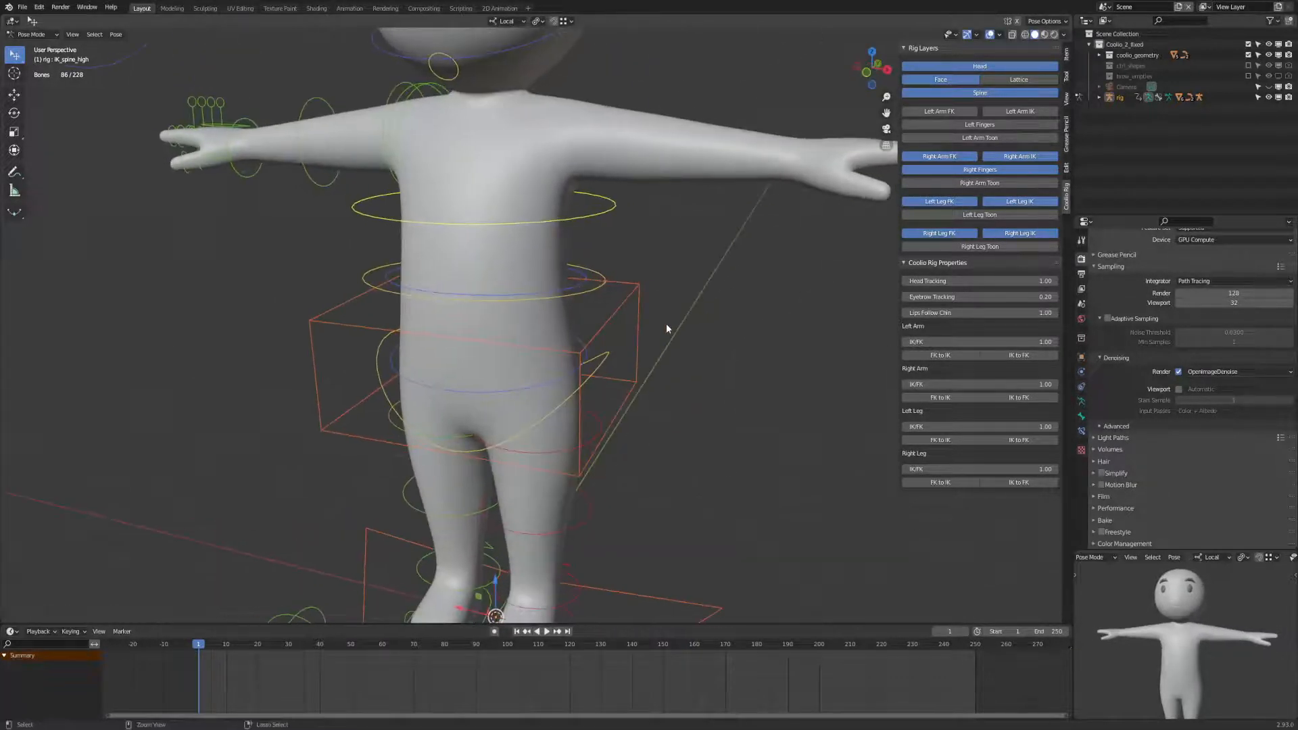
Try moving the middle spine IK control and rotating the middle spine FK control around local X.
{"action": "left_click", "coordinate": [579, 283]}
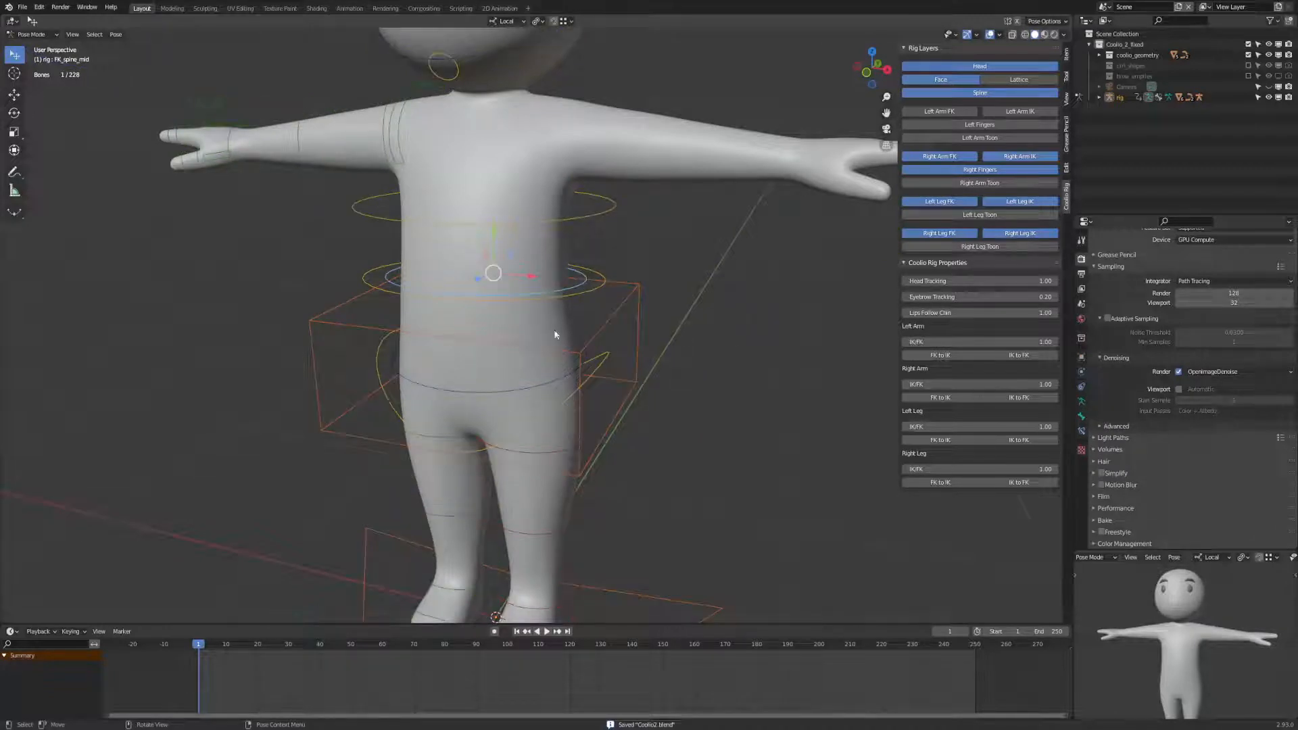
{"action": "left_click", "coordinate": [604, 284]}
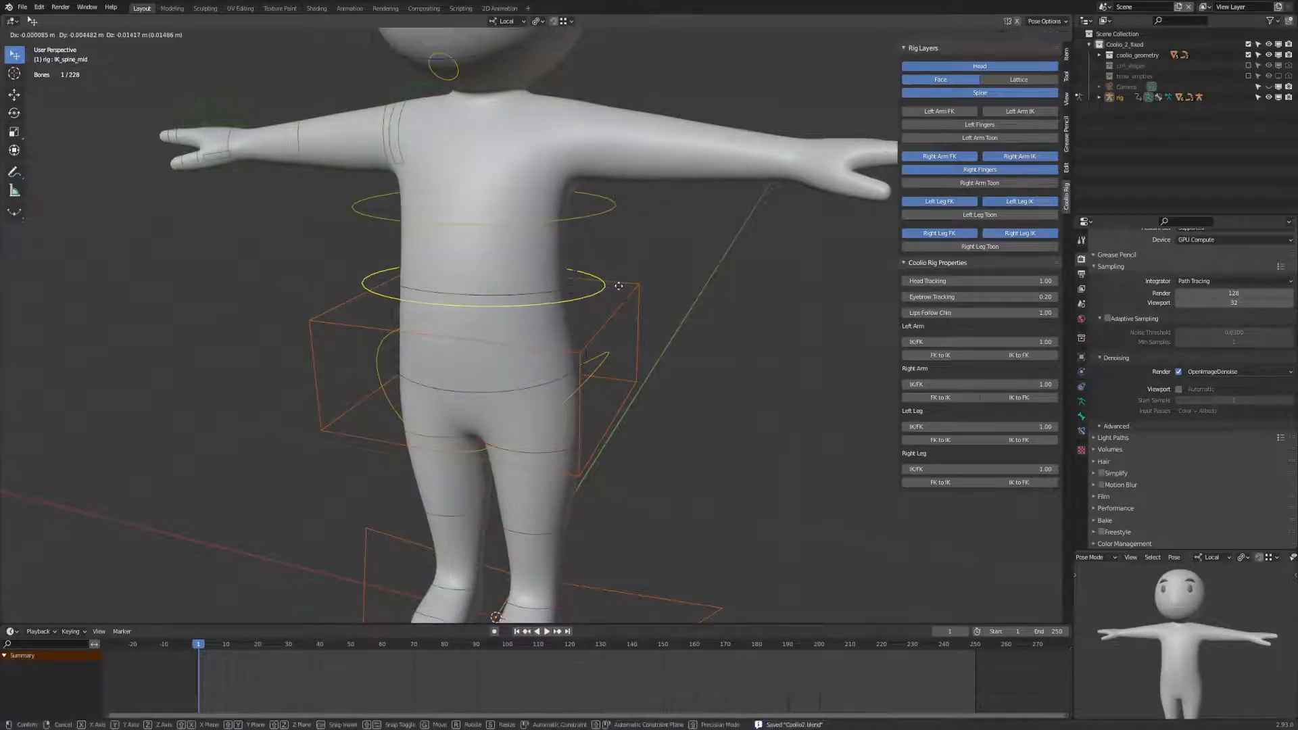
{"action": "key", "text": "r"}
{"action": "key", "text": "x"}
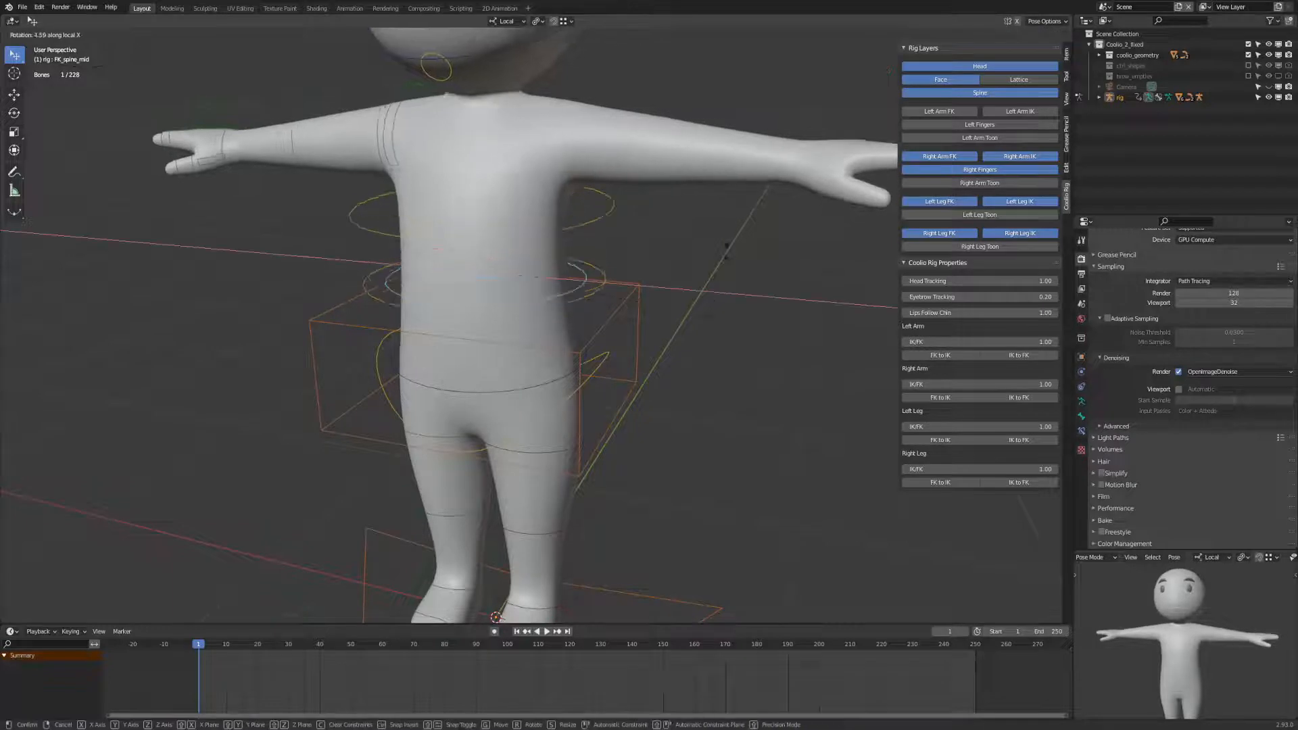
{"action": "left_click", "coordinate": [726, 212]}
Rotate the lower spine FK control around its local X axis to bend the torso forward.
{"action": "key", "text": "r"}
{"action": "key", "text": "x"}
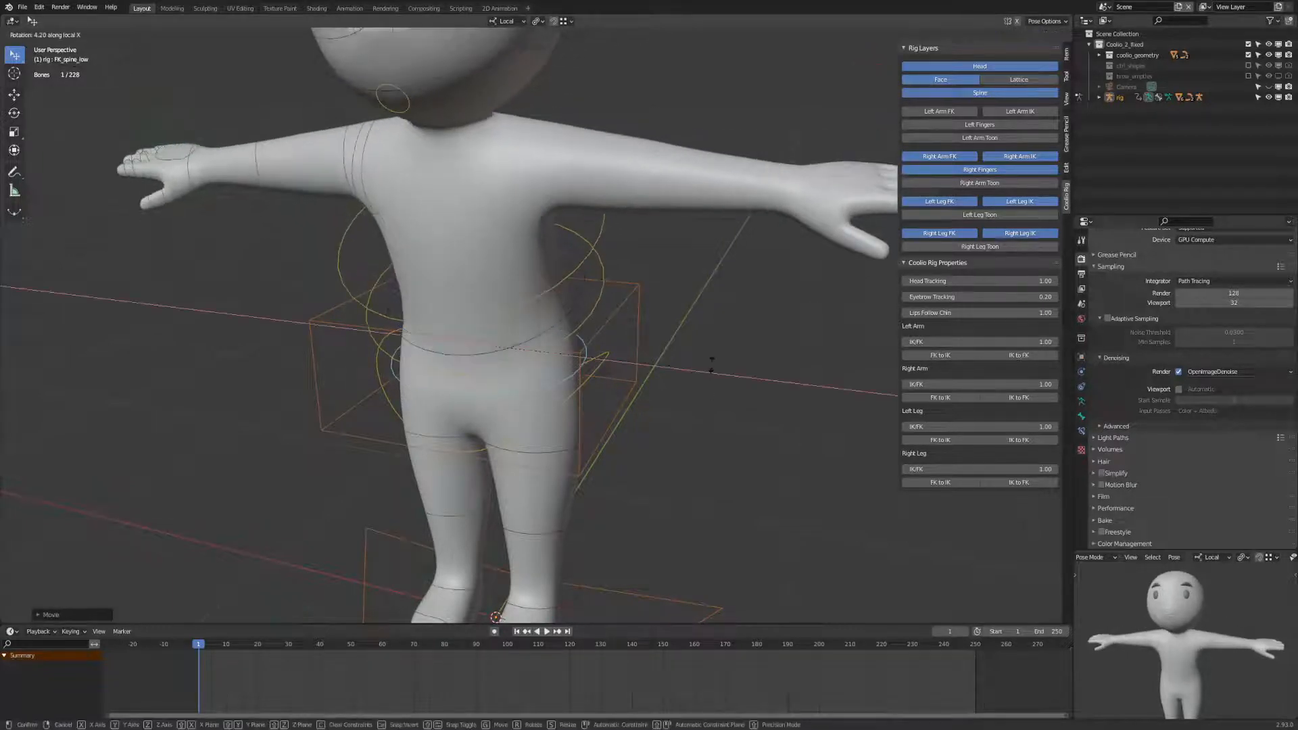
{"action": "left_click", "coordinate": [713, 380]}
{"action": "middle_click_drag", "start_coordinate": [713, 380], "coordinate": [633, 371]}
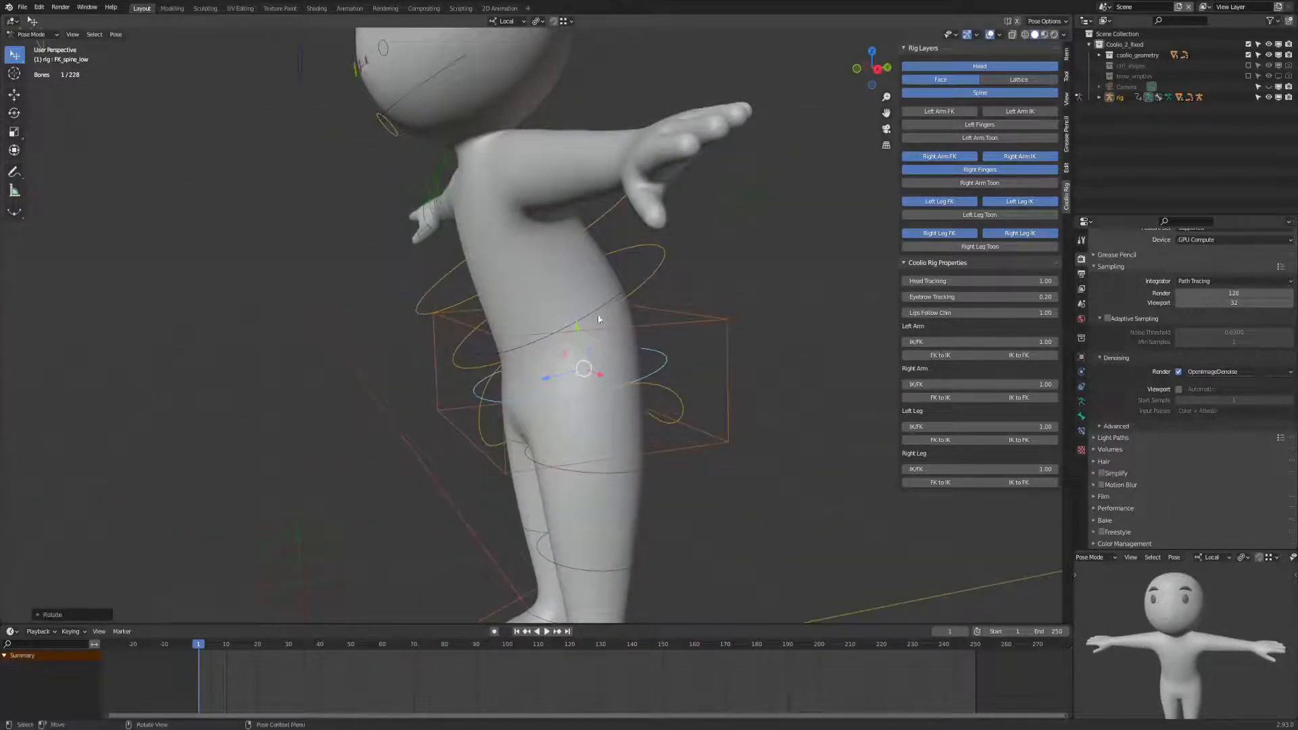
Clear the rotation of all rig controls to straighten the spine, and save the file.
{"action": "key", "text": "a"}
{"action": "key", "text": "alt+r"}
{"action": "key", "text": "alt+a"}
{"action": "key", "text": "ctrl+s"}
Select the hips control and try a trackball rotation and a free move of the pelvis.
{"action": "middle_click_drag", "start_coordinate": [761, 463], "coordinate": [761, 416], "text": "shift"}
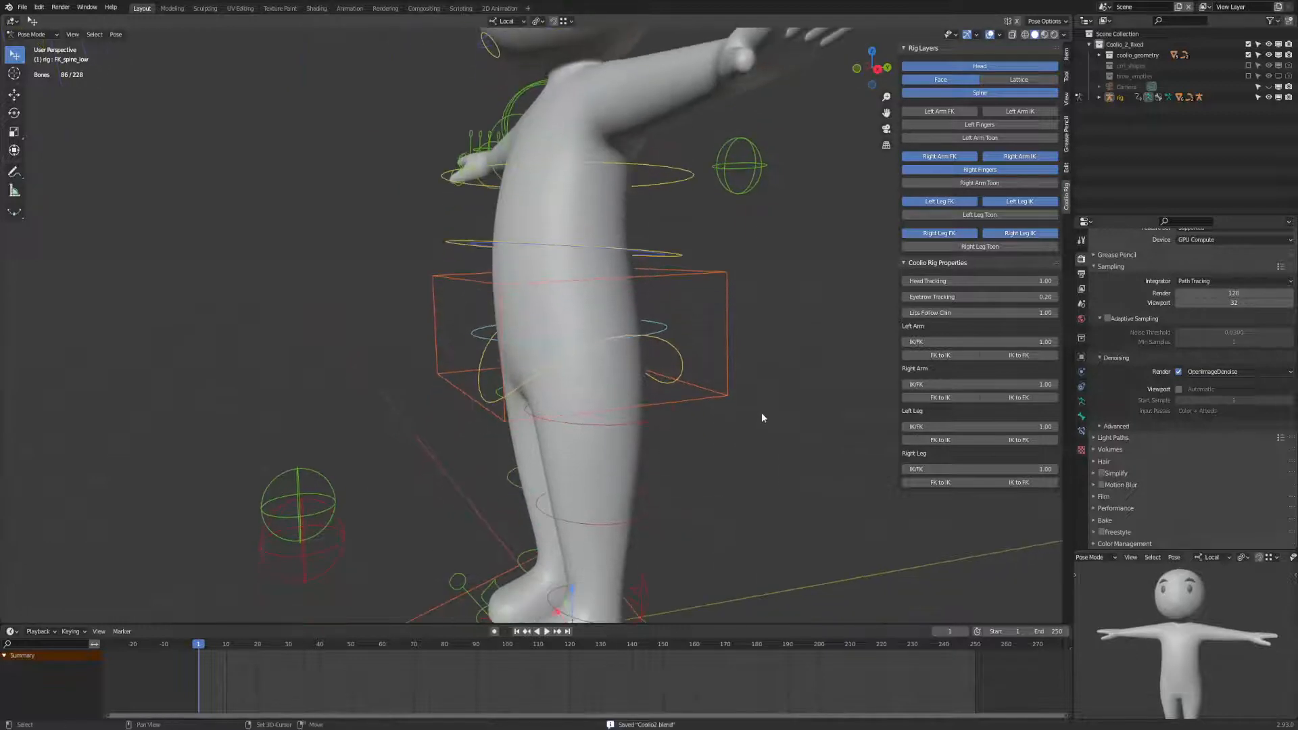
{"action": "scroll", "coordinate": [725, 517], "scroll_direction": "up", "scroll_amount": 1}
{"action": "middle_click_drag", "start_coordinate": [724, 516], "coordinate": [642, 398]}
{"action": "left_click", "coordinate": [562, 372]}
{"action": "scroll", "coordinate": [642, 399], "scroll_direction": "down", "scroll_amount": 2}
{"action": "key", "text": "r"}
{"action": "key", "text": "r"}
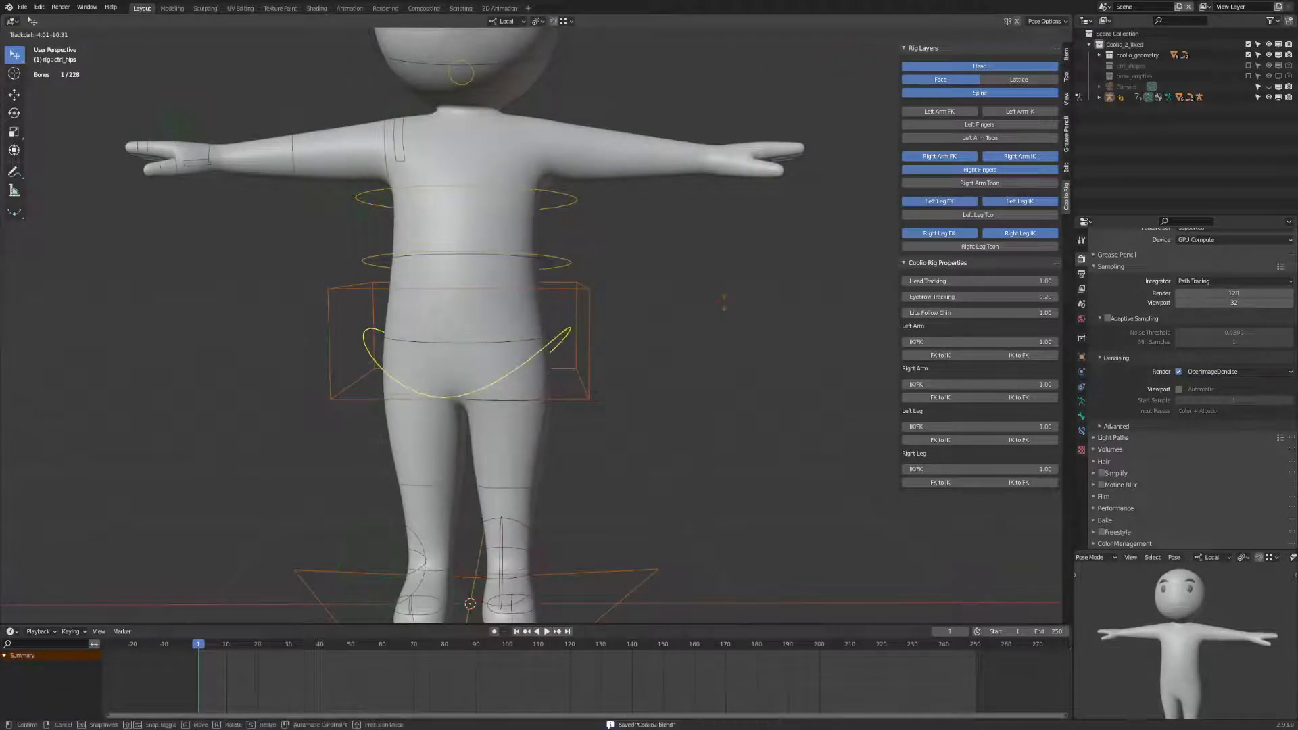
{"action": "right_click", "coordinate": [746, 312]}
{"action": "key", "text": "g"}
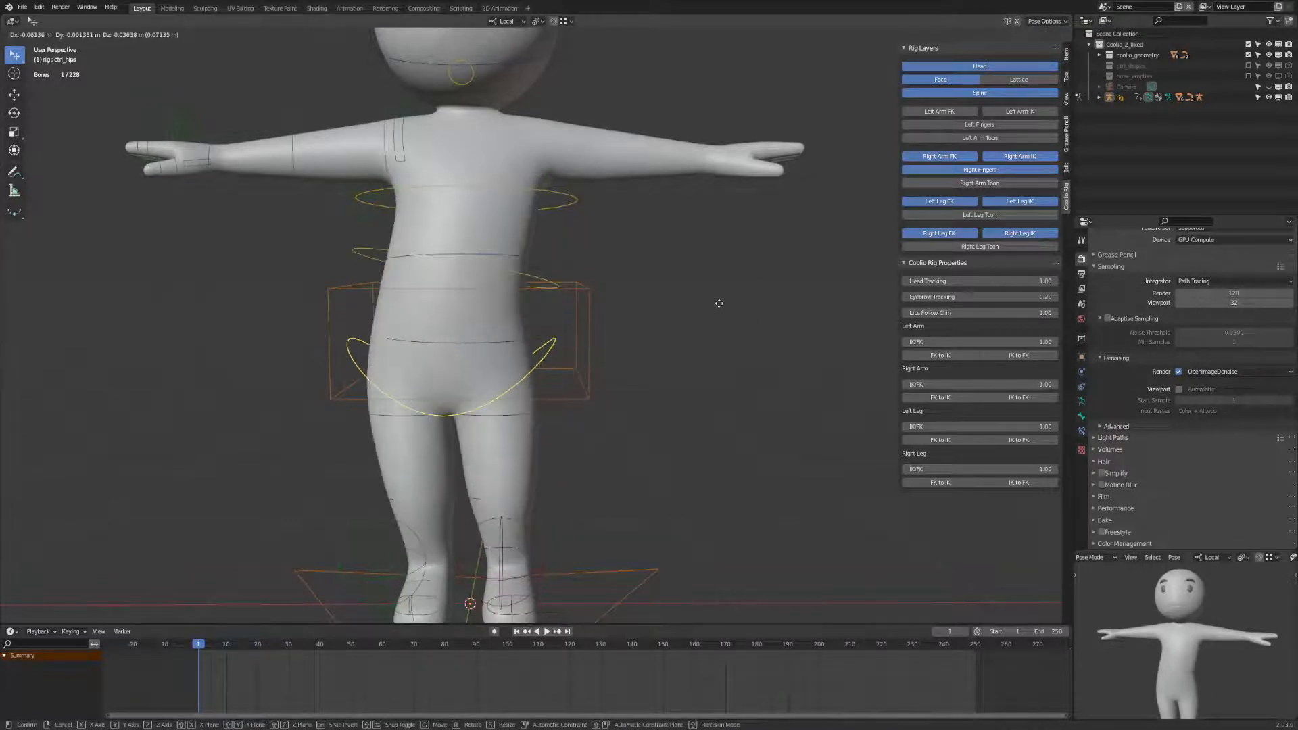
{"action": "right_click", "coordinate": [717, 415]}
Deselect the hips control and save the file.
{"action": "middle_click_drag", "start_coordinate": [716, 415], "coordinate": [628, 412]}
{"action": "middle_click_drag", "start_coordinate": [628, 412], "coordinate": [585, 295], "text": "shift"}
{"action": "key", "text": "ctrl+s"}
{"action": "left_click", "coordinate": [659, 310]}
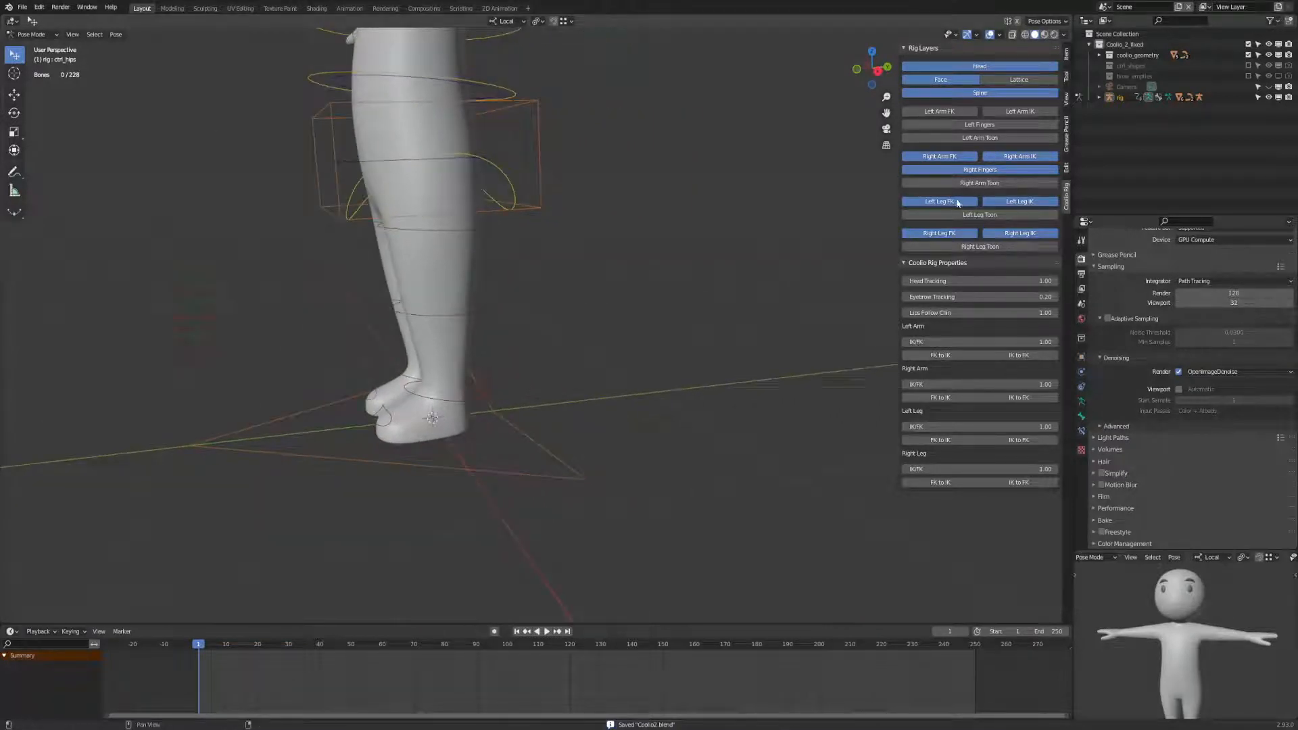
Select the left foot roll control and hide the Left Leg FK layer, keeping Left Leg IK shown.
{"action": "middle_click_drag", "start_coordinate": [634, 347], "coordinate": [752, 324]}
{"action": "scroll", "coordinate": [708, 331], "scroll_direction": "up", "scroll_amount": 2}
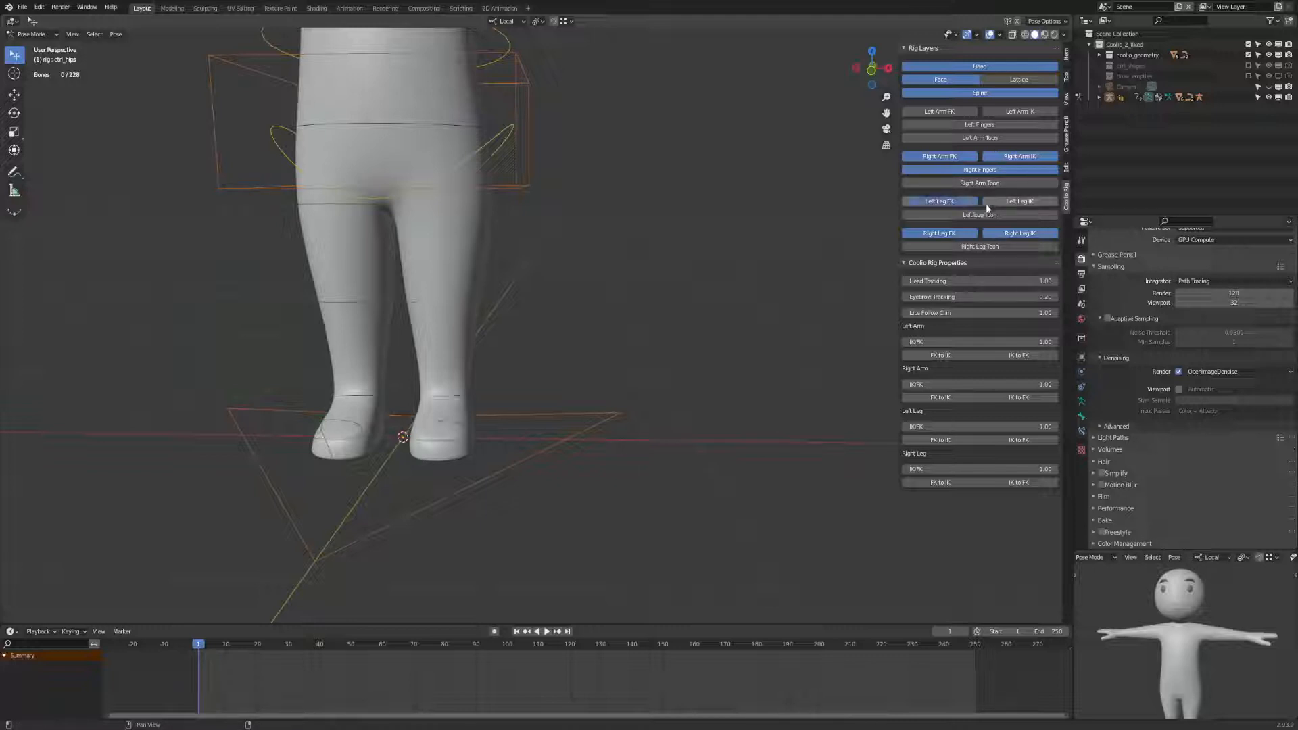
{"action": "middle_click_drag", "start_coordinate": [696, 473], "coordinate": [612, 370]}
{"action": "left_click", "coordinate": [670, 436]}
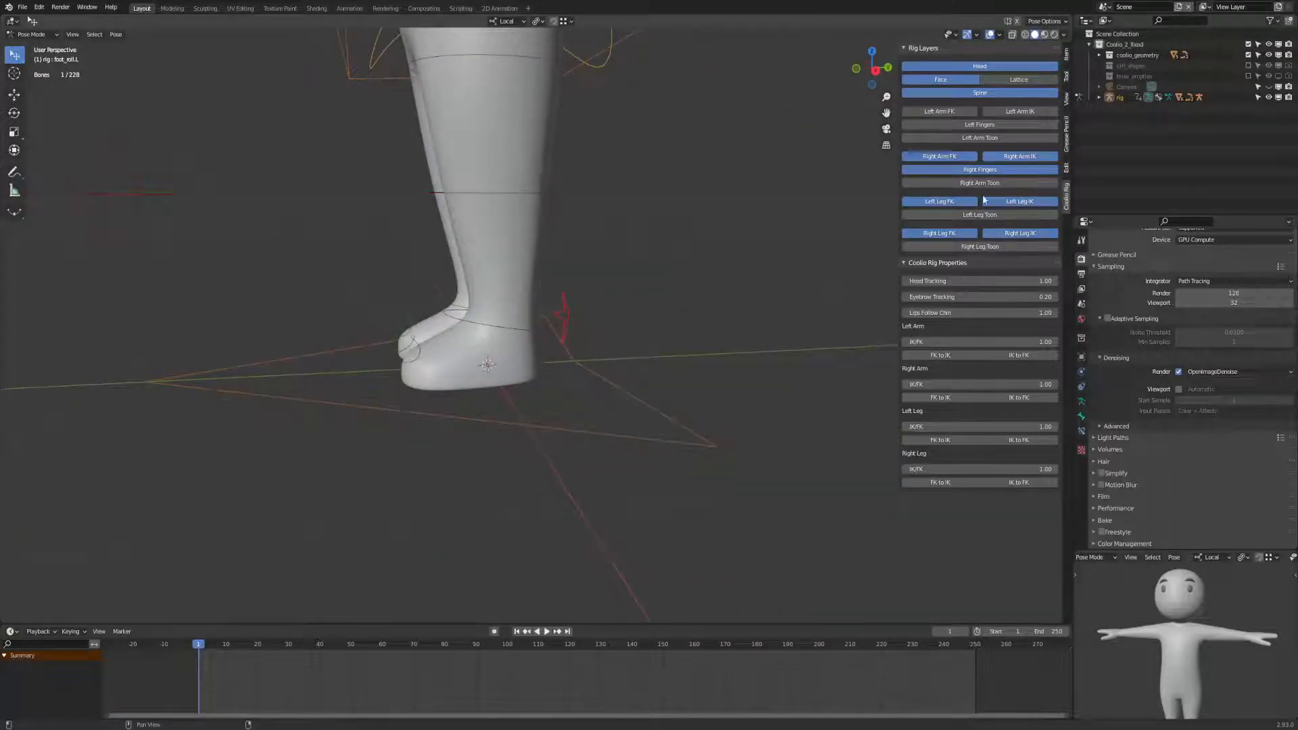
{"action": "middle_click_drag", "start_coordinate": [394, 439], "coordinate": [585, 309]}
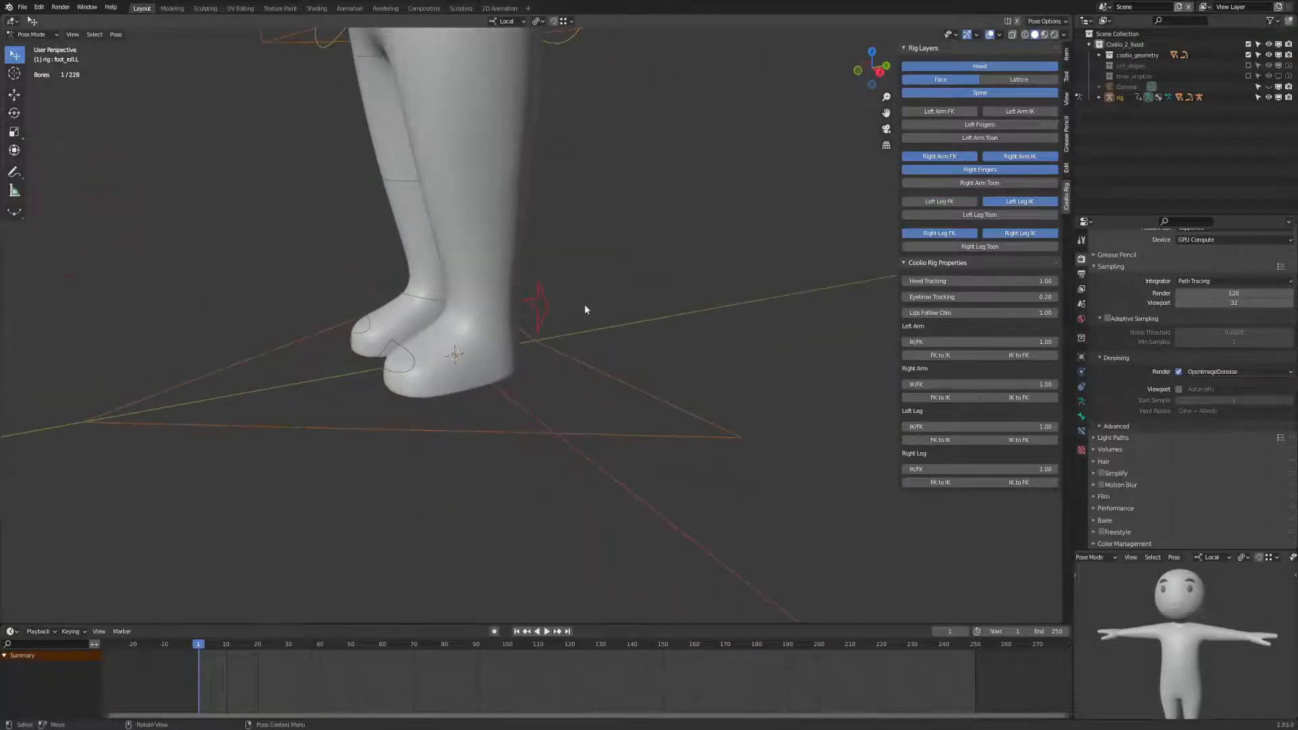
Rotate the left foot roll control about its local X axis to lift the heel and bend the knee.
{"action": "middle_click_drag", "start_coordinate": [748, 264], "coordinate": [684, 376]}
{"action": "key", "text": "x"}
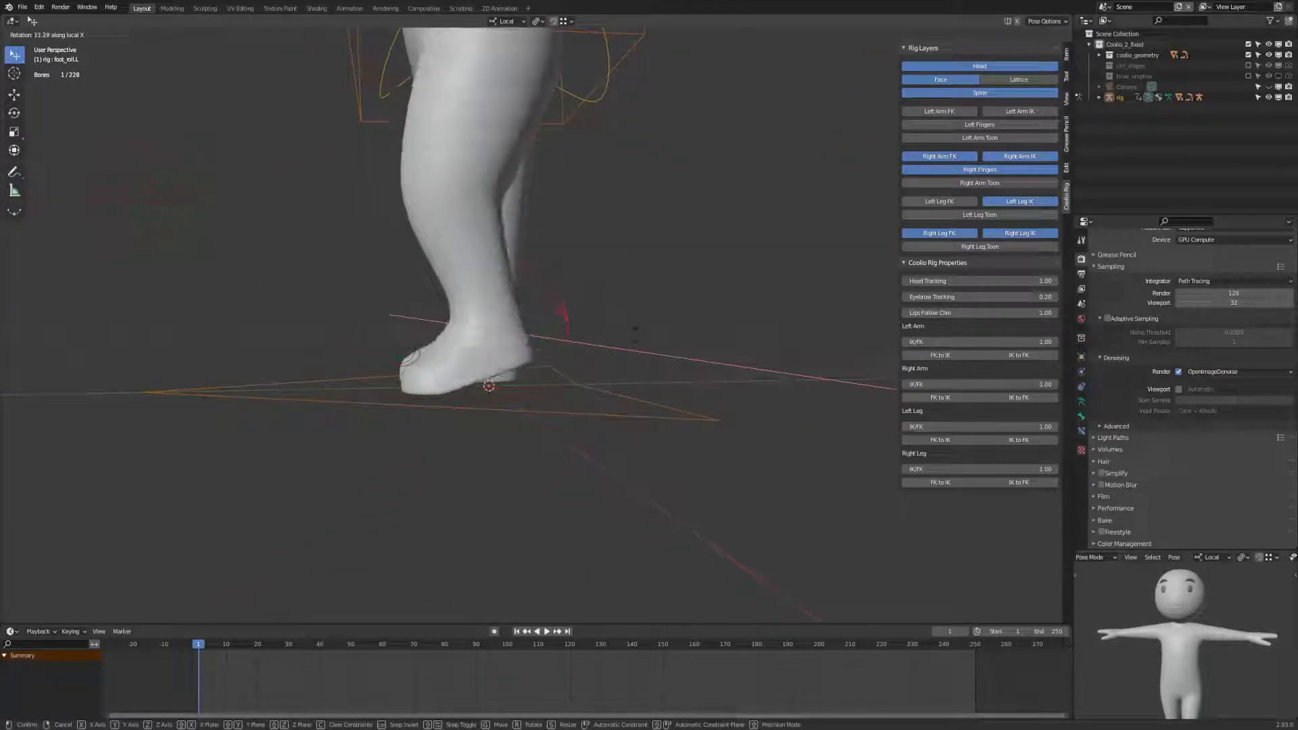
{"action": "key", "text": "Escape"}
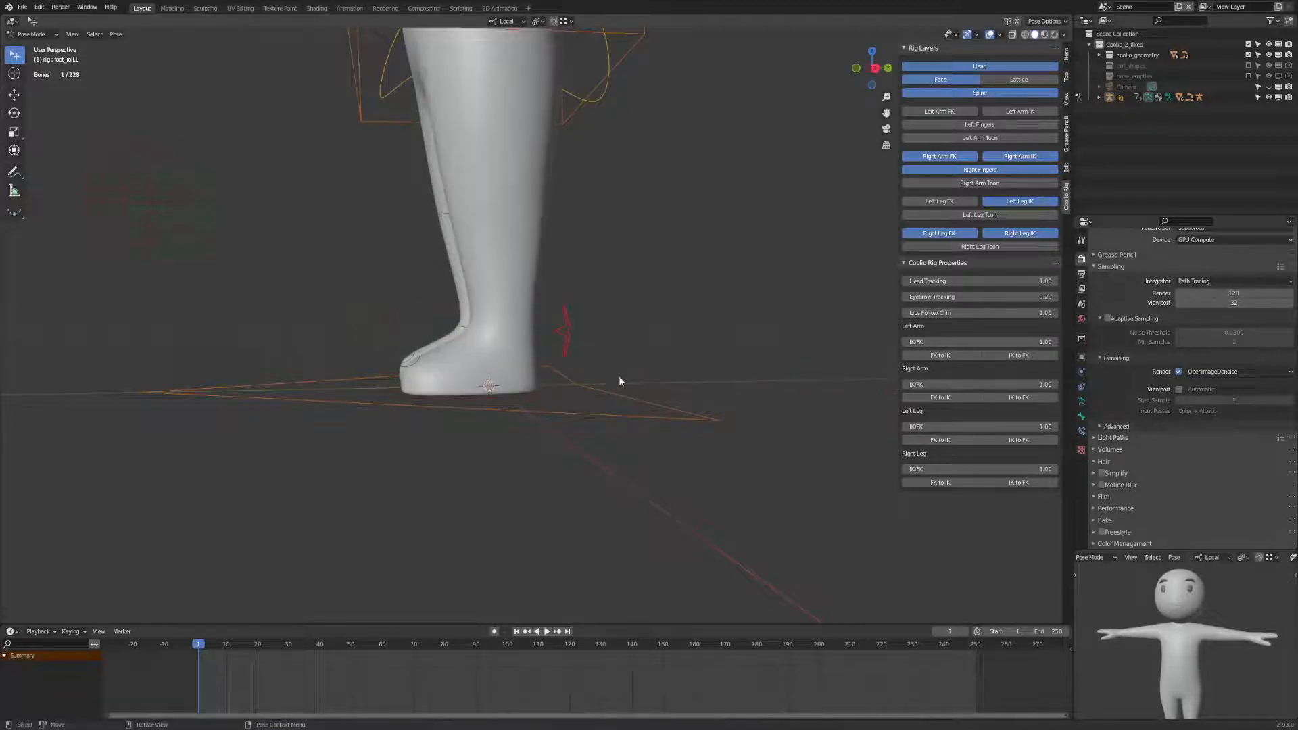
{"action": "middle_click_drag", "start_coordinate": [619, 375], "coordinate": [704, 380]}
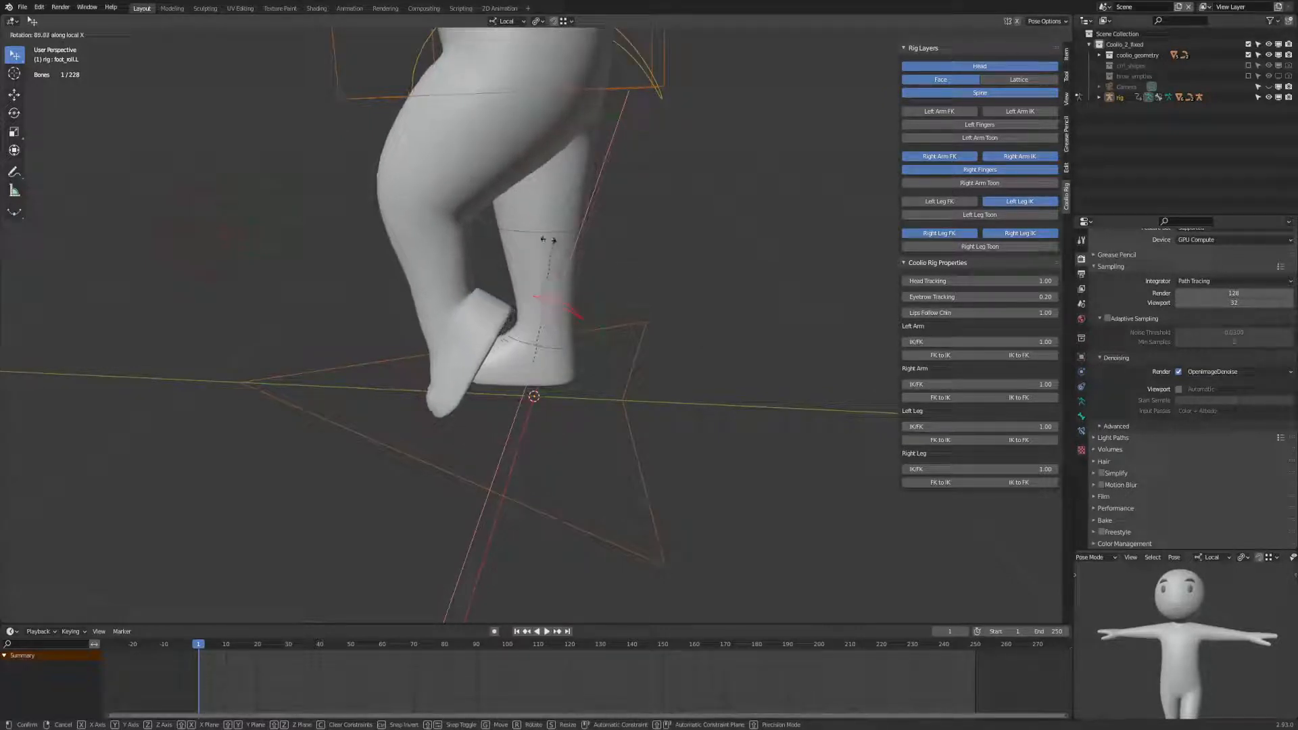
{"action": "left_click", "coordinate": [529, 231]}
{"action": "middle_click_drag", "start_coordinate": [528, 231], "coordinate": [552, 340]}
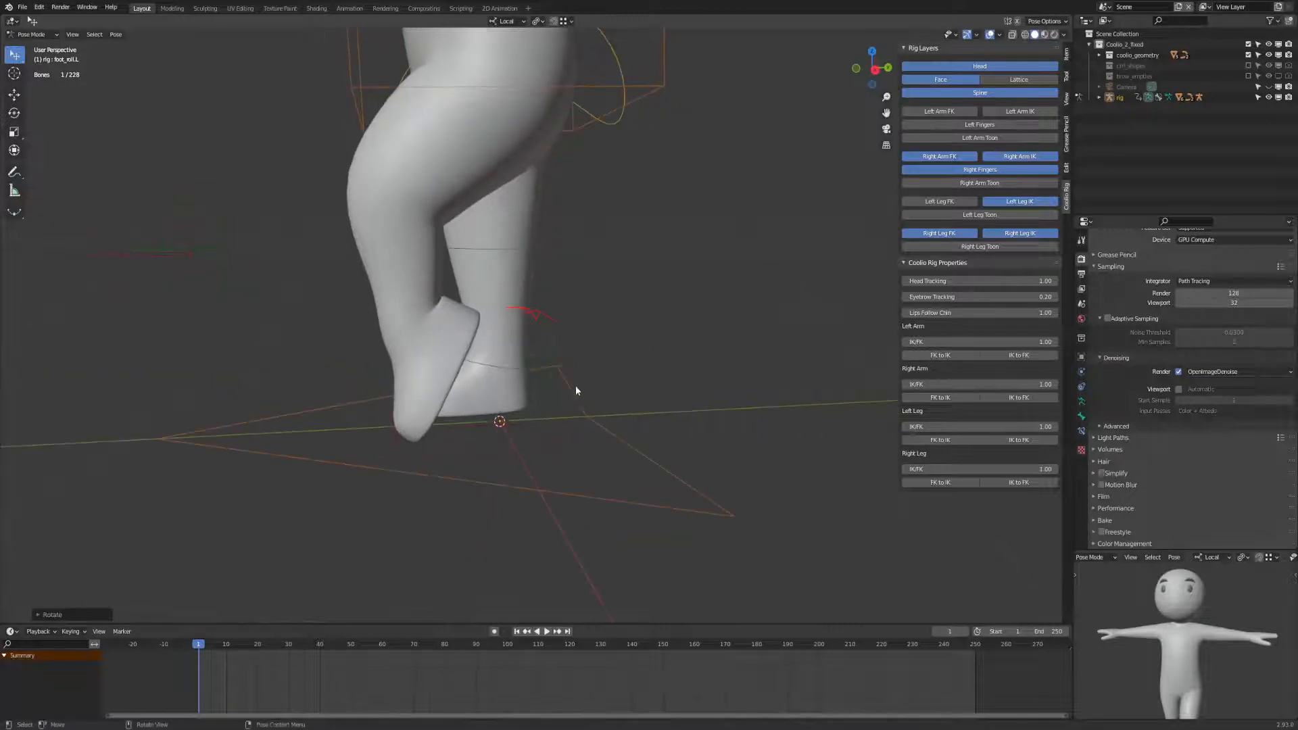
{"action": "middle_click_drag", "start_coordinate": [576, 388], "coordinate": [554, 376]}
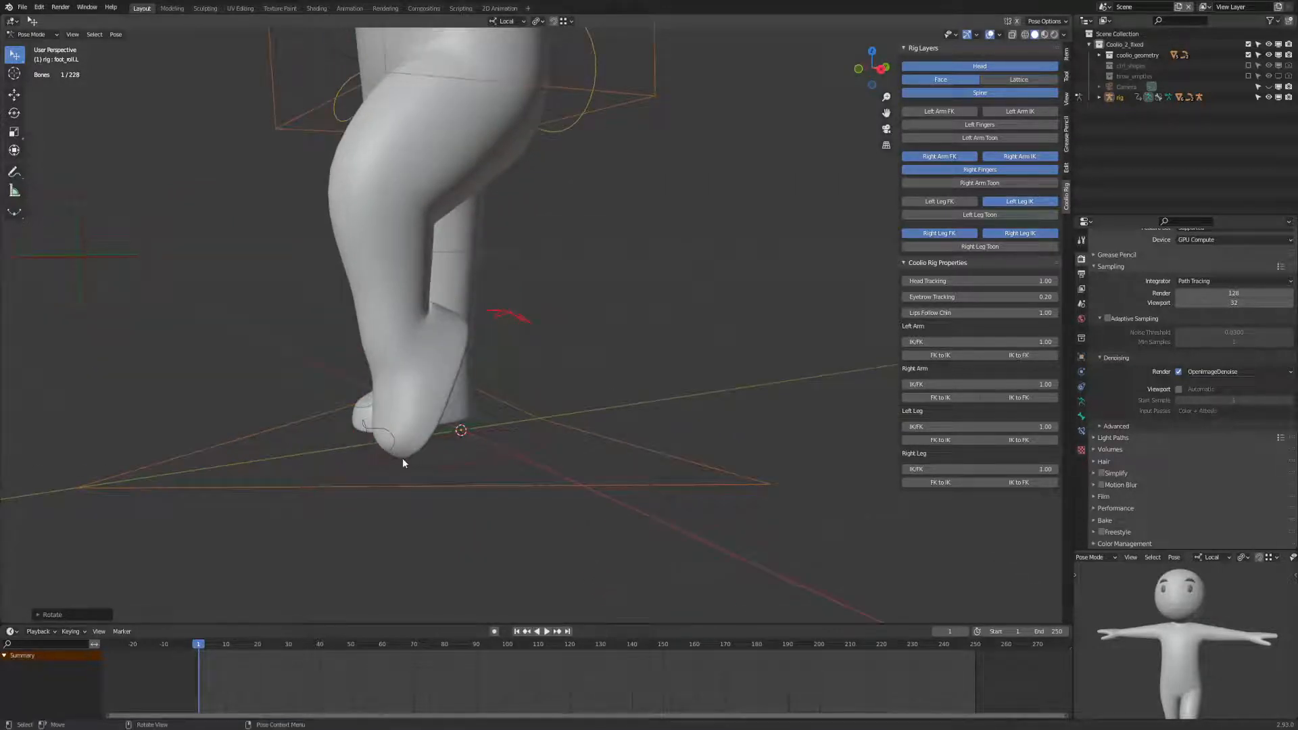
{"action": "middle_click_drag", "start_coordinate": [403, 452], "coordinate": [499, 376]}
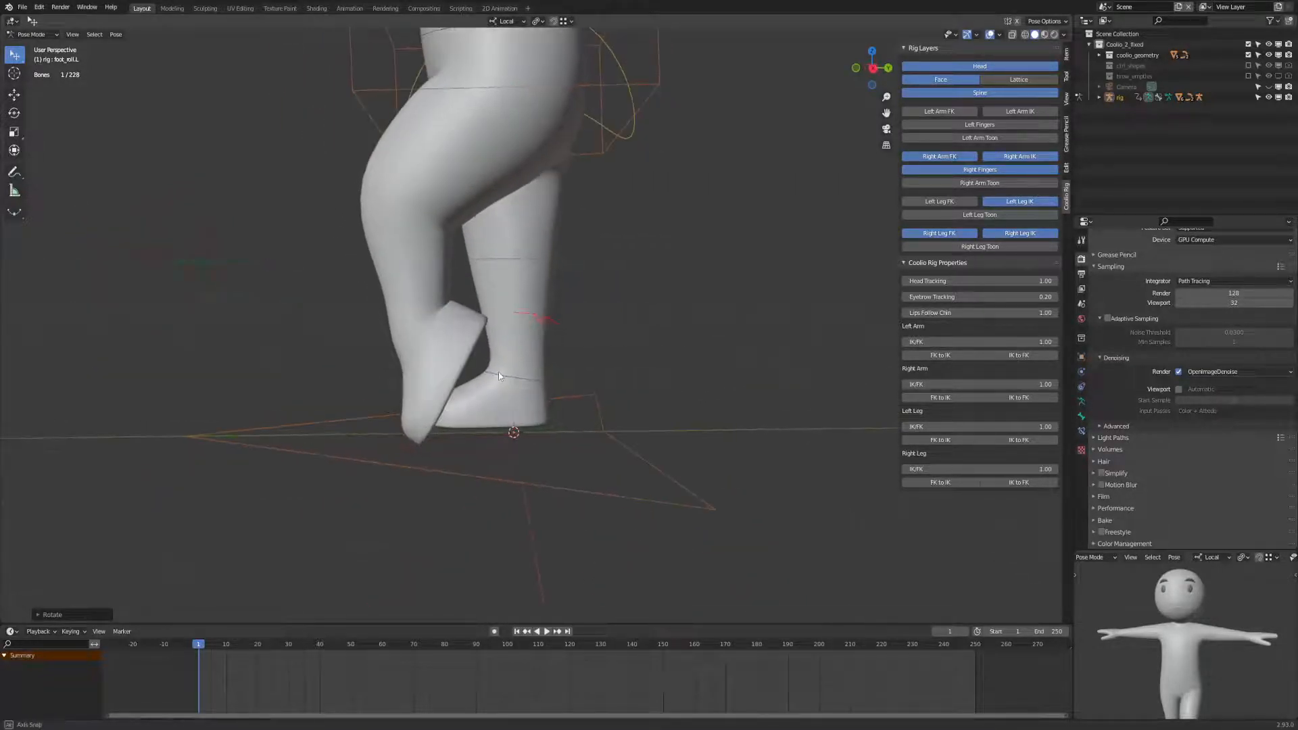
Rotate the left foot roll control about local X to lower and raise the heel again, and reset the foot to flat.
{"action": "key", "text": "r"}
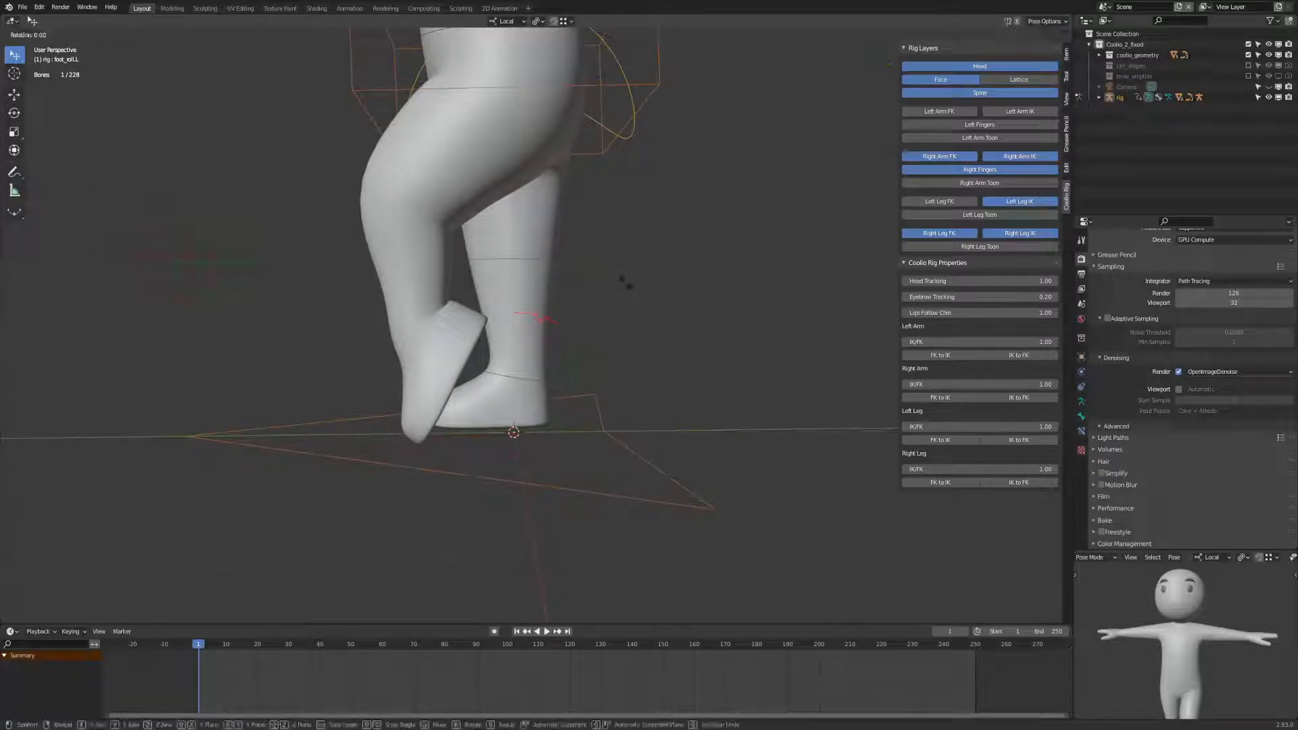
{"action": "key", "text": "x"}
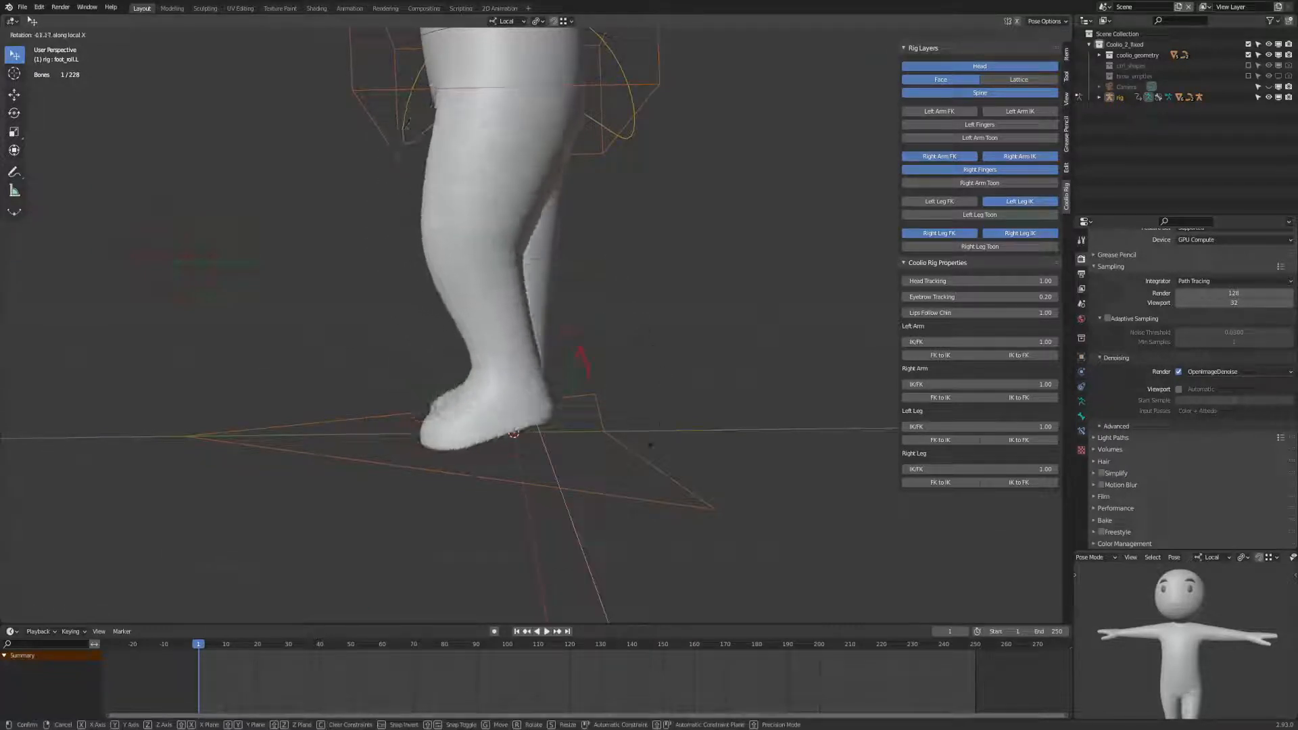
{"action": "left_click", "coordinate": [630, 467]}
{"action": "key", "text": "r"}
{"action": "key", "text": "x"}
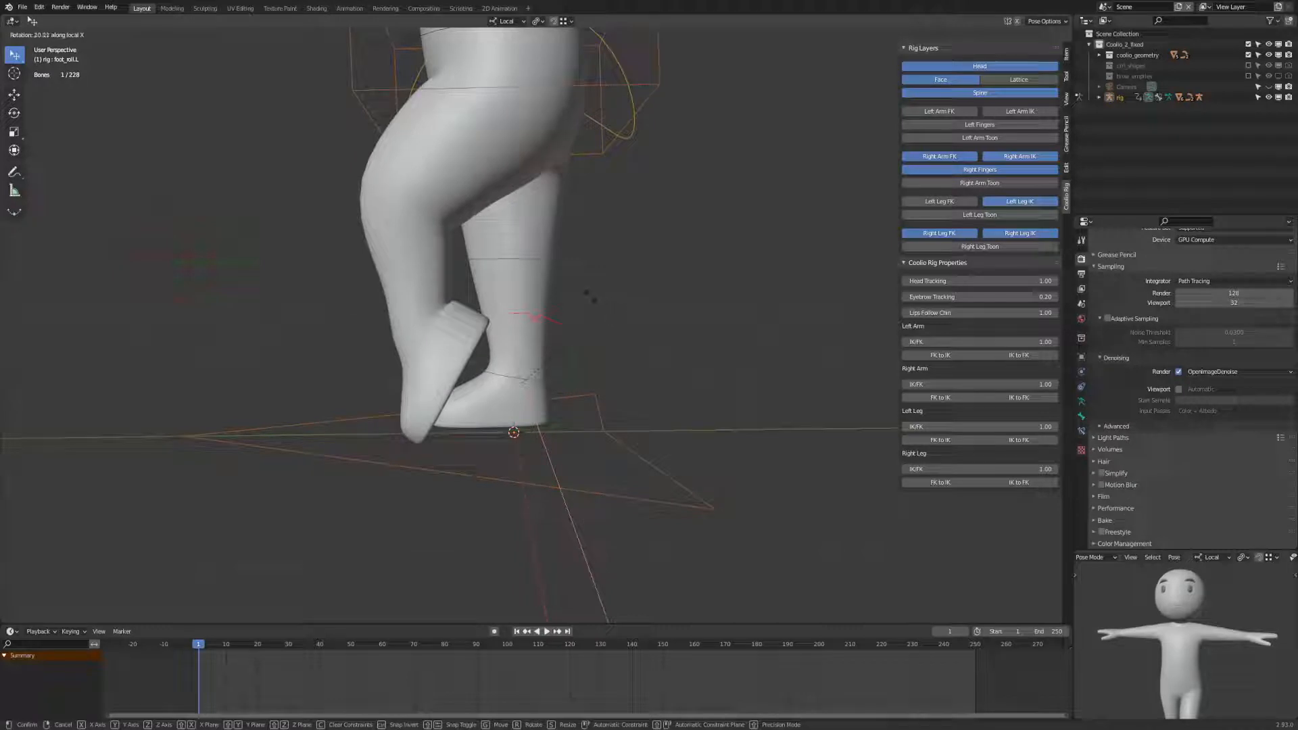
{"action": "left_click", "coordinate": [630, 359]}
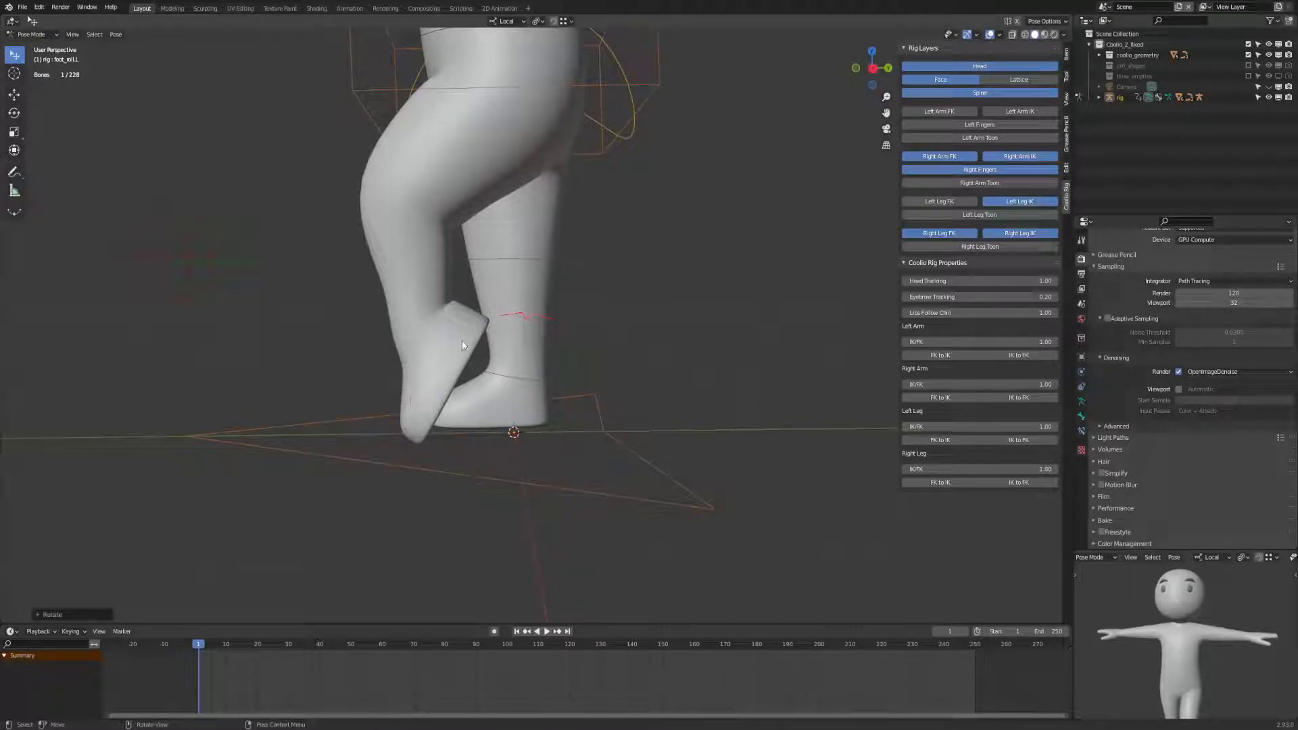
{"action": "key", "text": "r"}
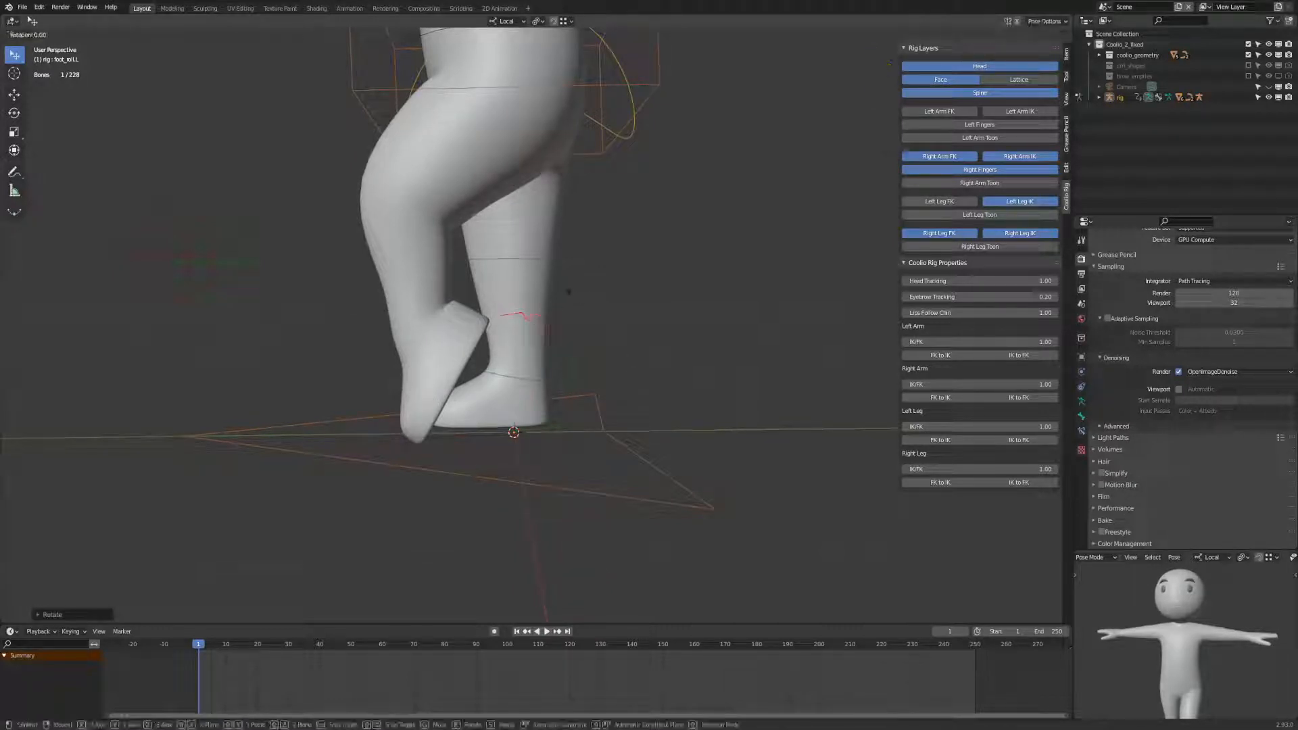
{"action": "left_click", "coordinate": [562, 286]}
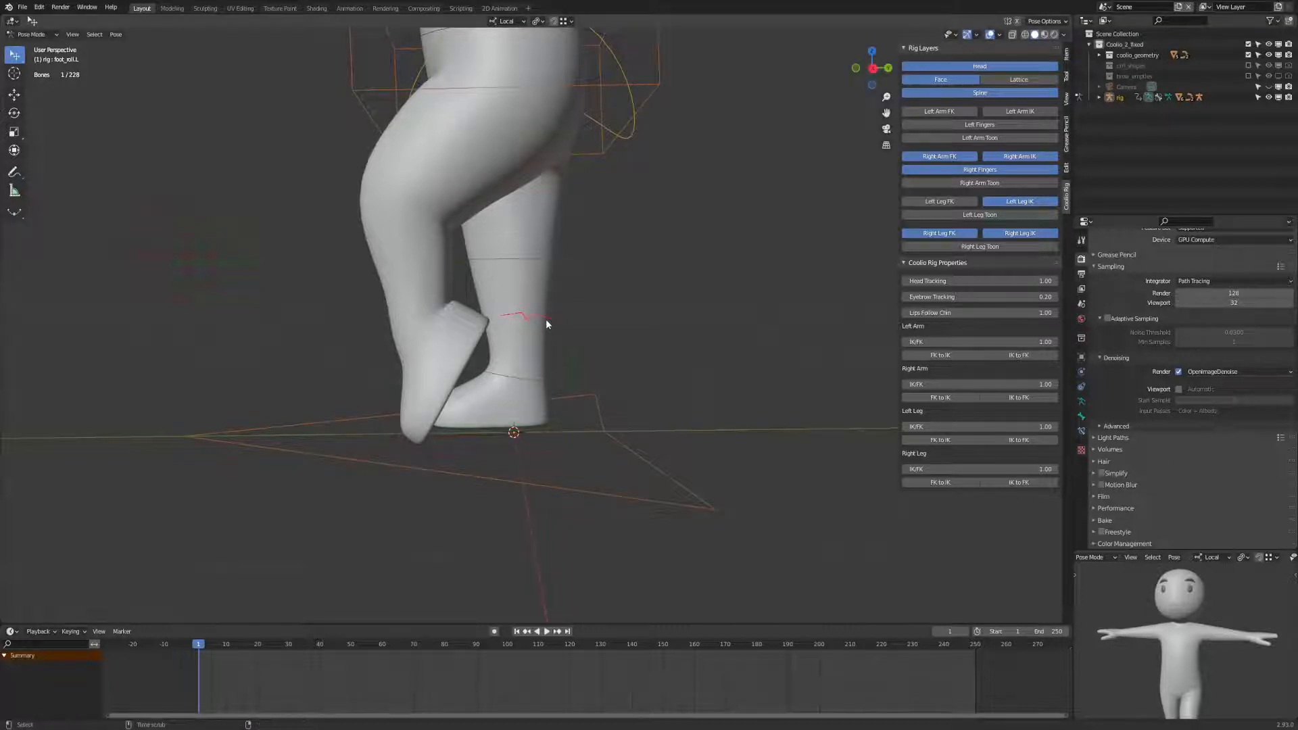
{"action": "middle_click_drag", "start_coordinate": [546, 323], "coordinate": [657, 390]}
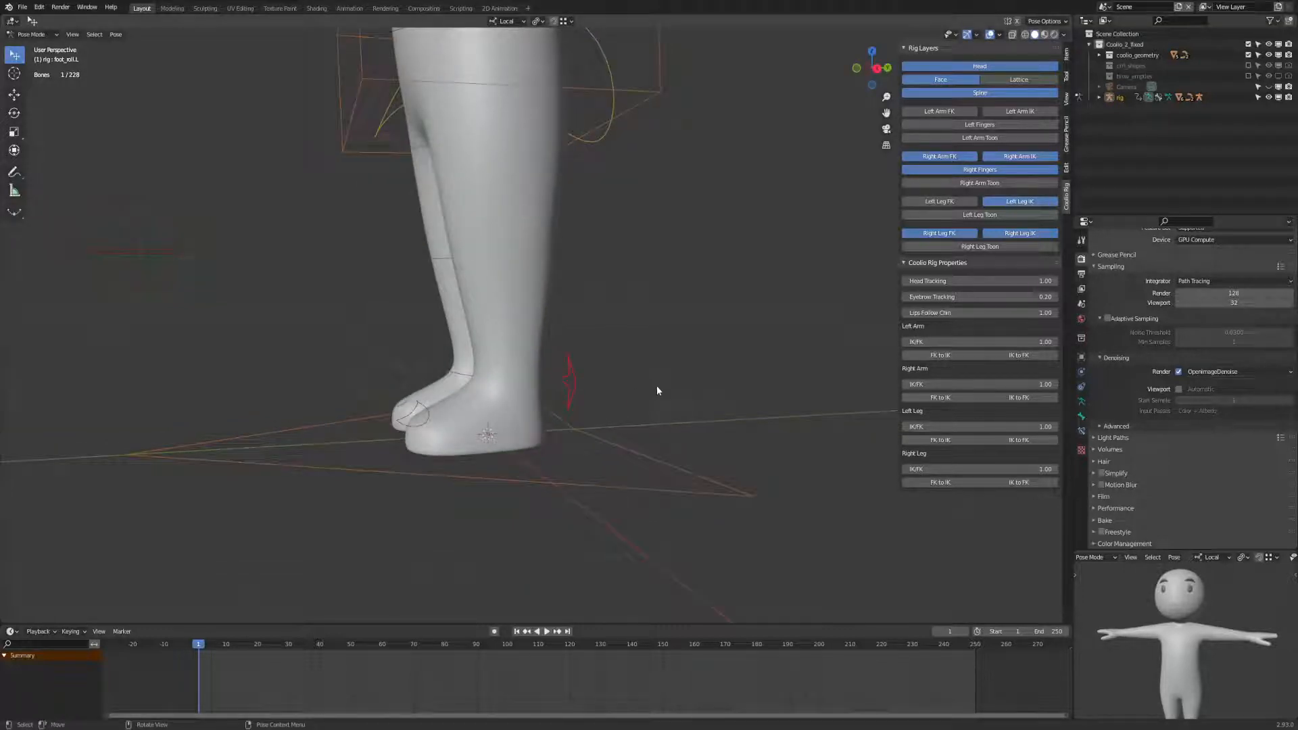
Select the left foot roll control and rotate it about local X to raise the heel with the toes planted.
{"action": "left_click", "coordinate": [423, 419]}
{"action": "middle_click_drag", "start_coordinate": [422, 419], "coordinate": [627, 407]}
{"action": "left_click", "coordinate": [593, 375]}
{"action": "key", "text": "r"}
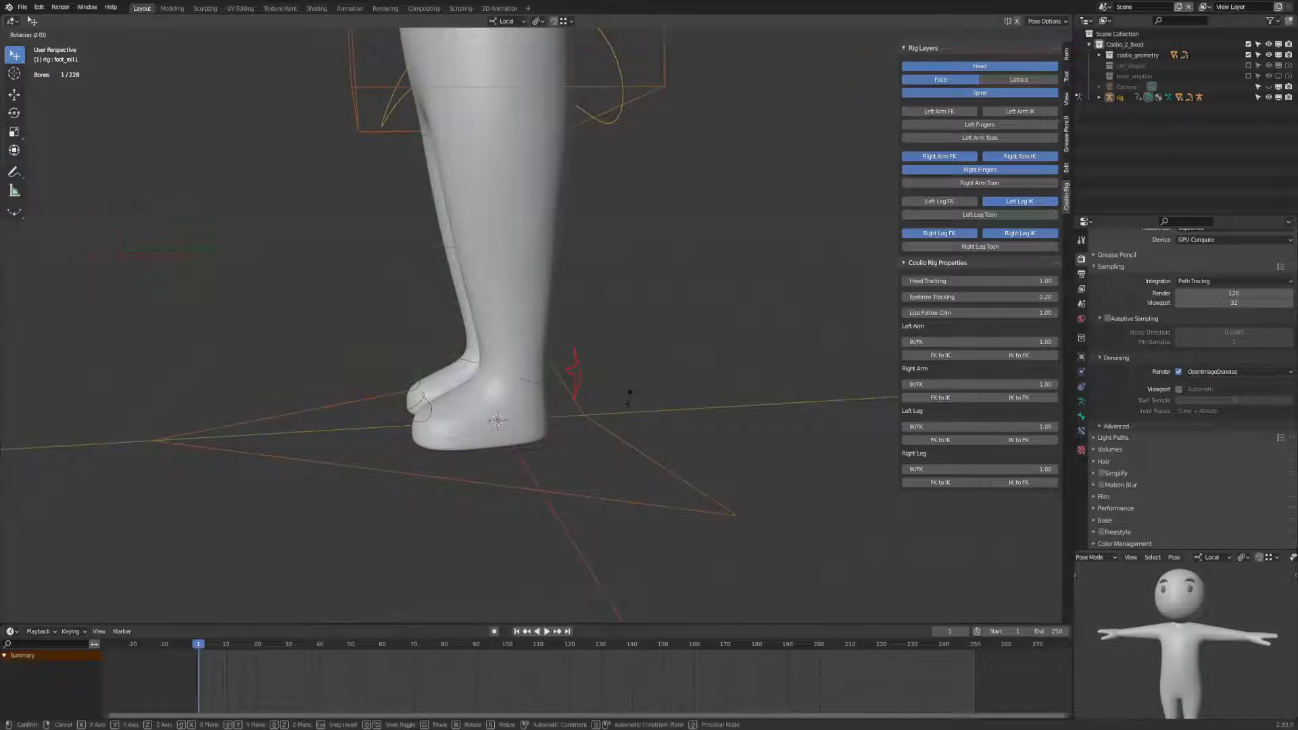
{"action": "key", "text": "x"}
{"action": "left_click", "coordinate": [597, 345]}
Rotate the left IK toe control about its local X axis, and clear the rotation of all rig controls.
{"action": "left_click", "coordinate": [427, 422]}
{"action": "key", "text": "r"}
{"action": "key", "text": "x"}
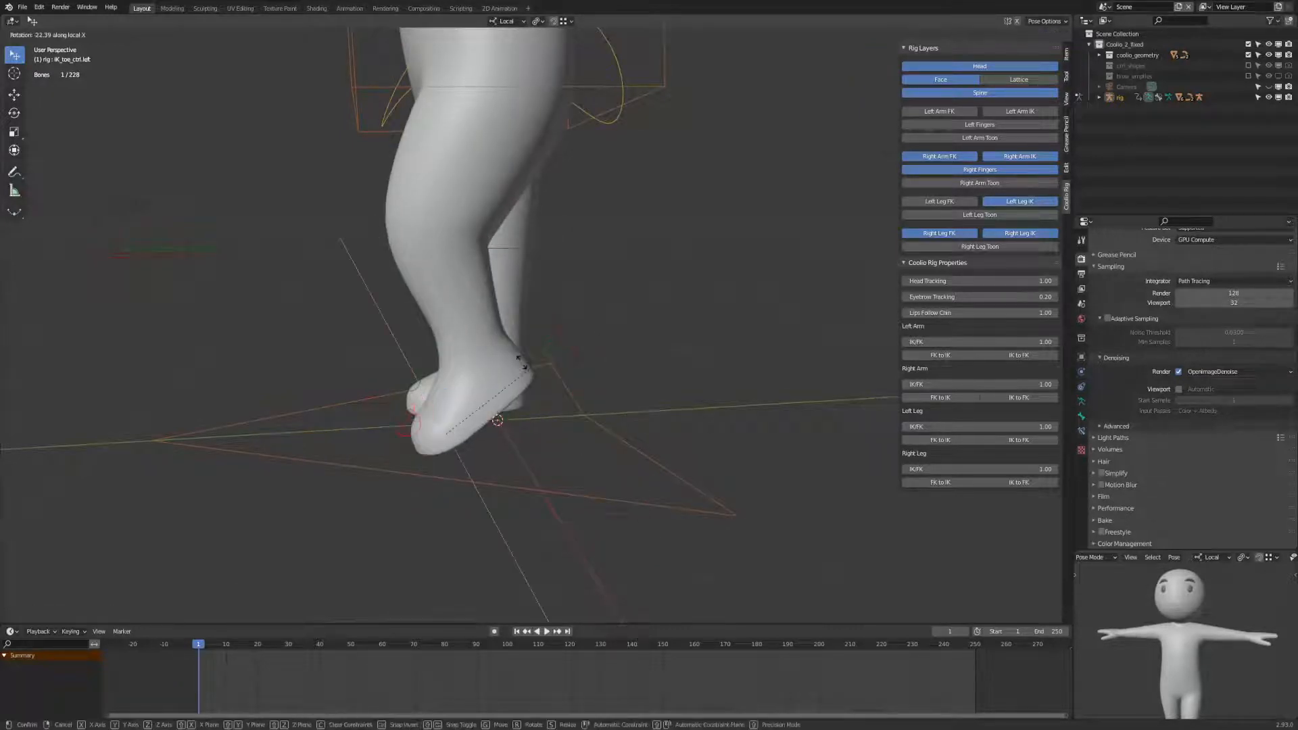
{"action": "left_click", "coordinate": [504, 440]}
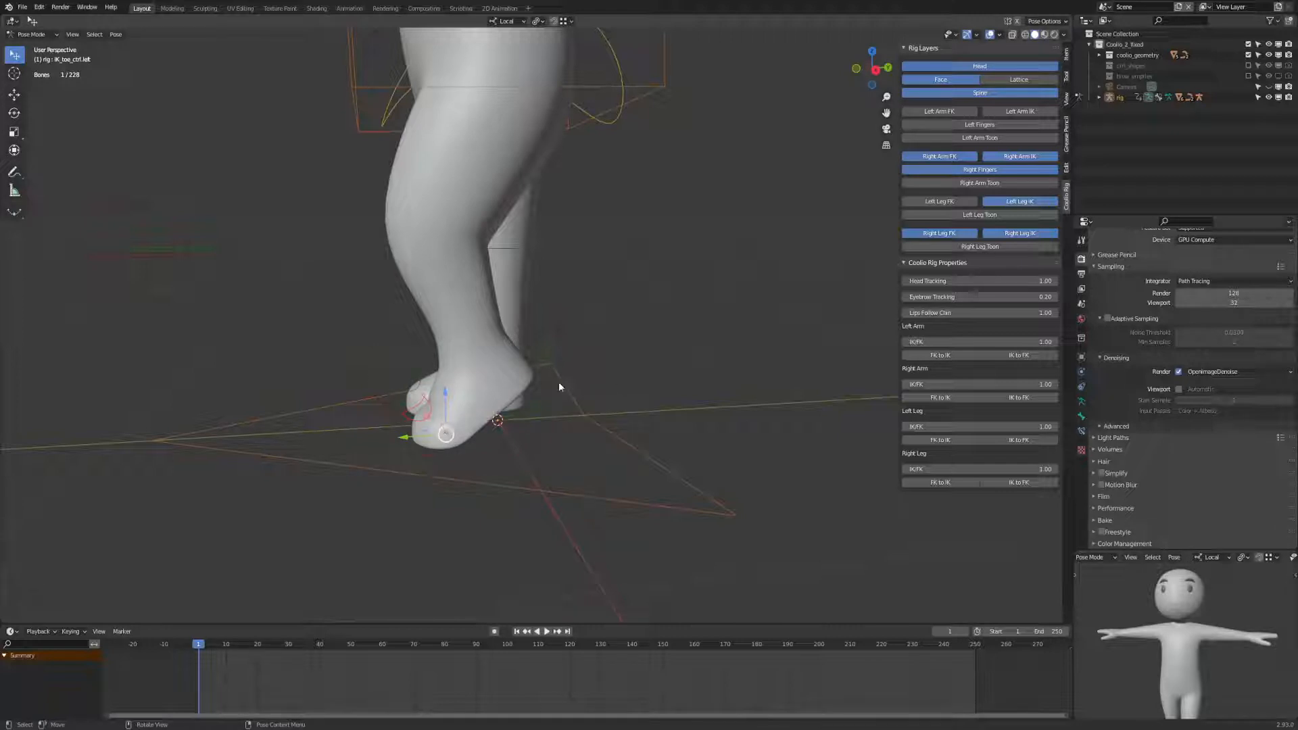
{"action": "key", "text": "alt+r"}
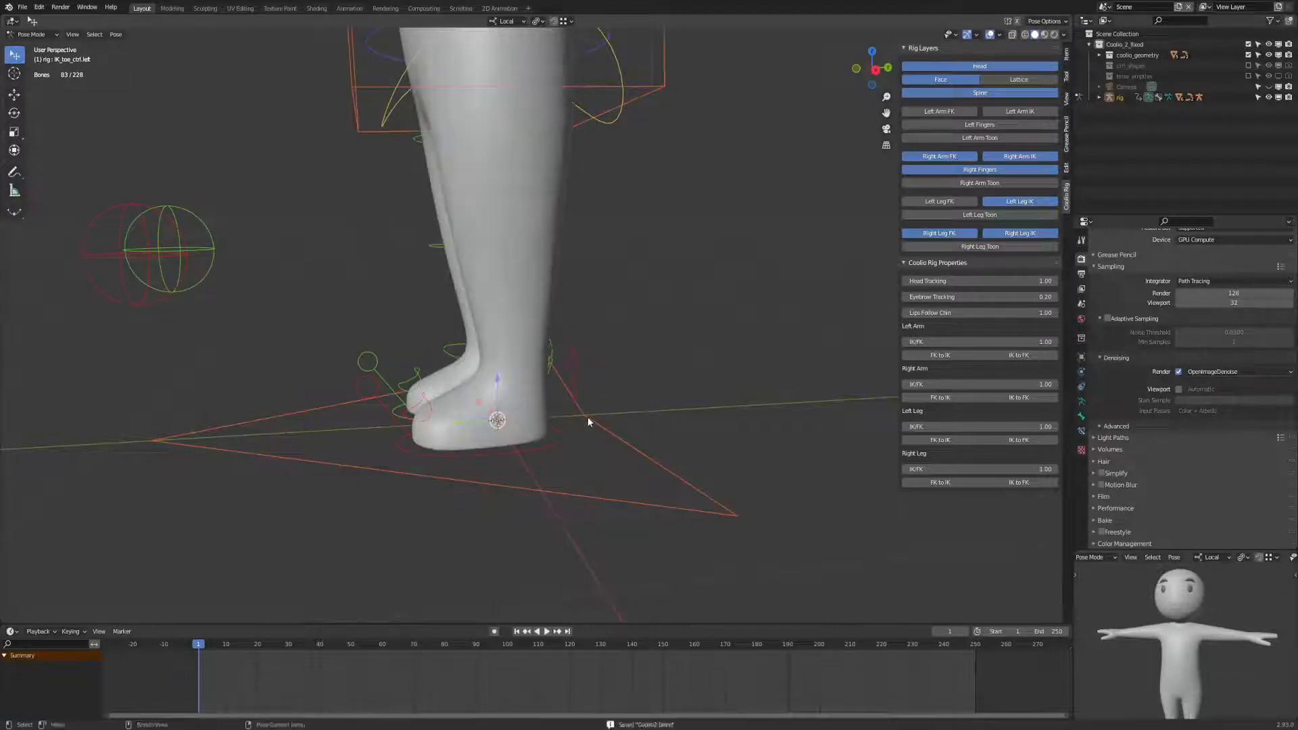
Select the left toe tip pivot control and try a trackball rotation of the foot.
{"action": "left_click", "coordinate": [354, 385]}
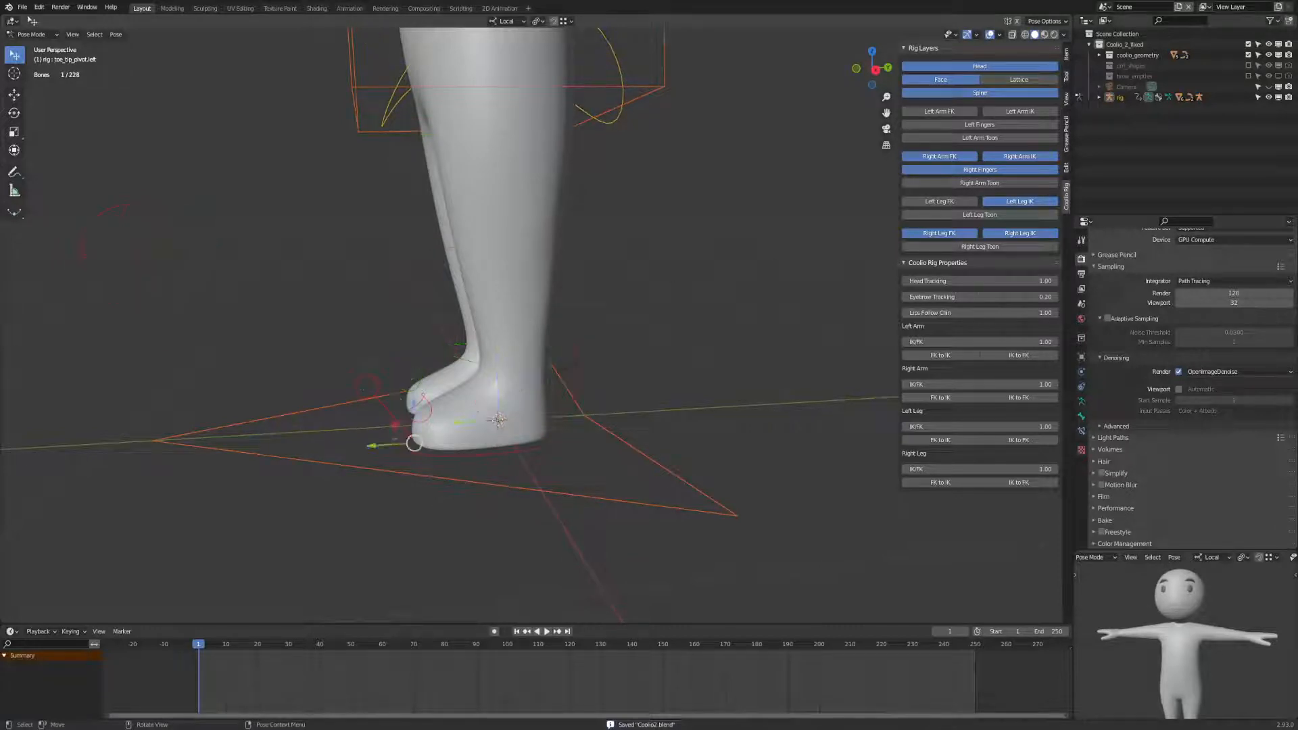
{"action": "key", "text": "r"}
{"action": "key", "text": "r"}
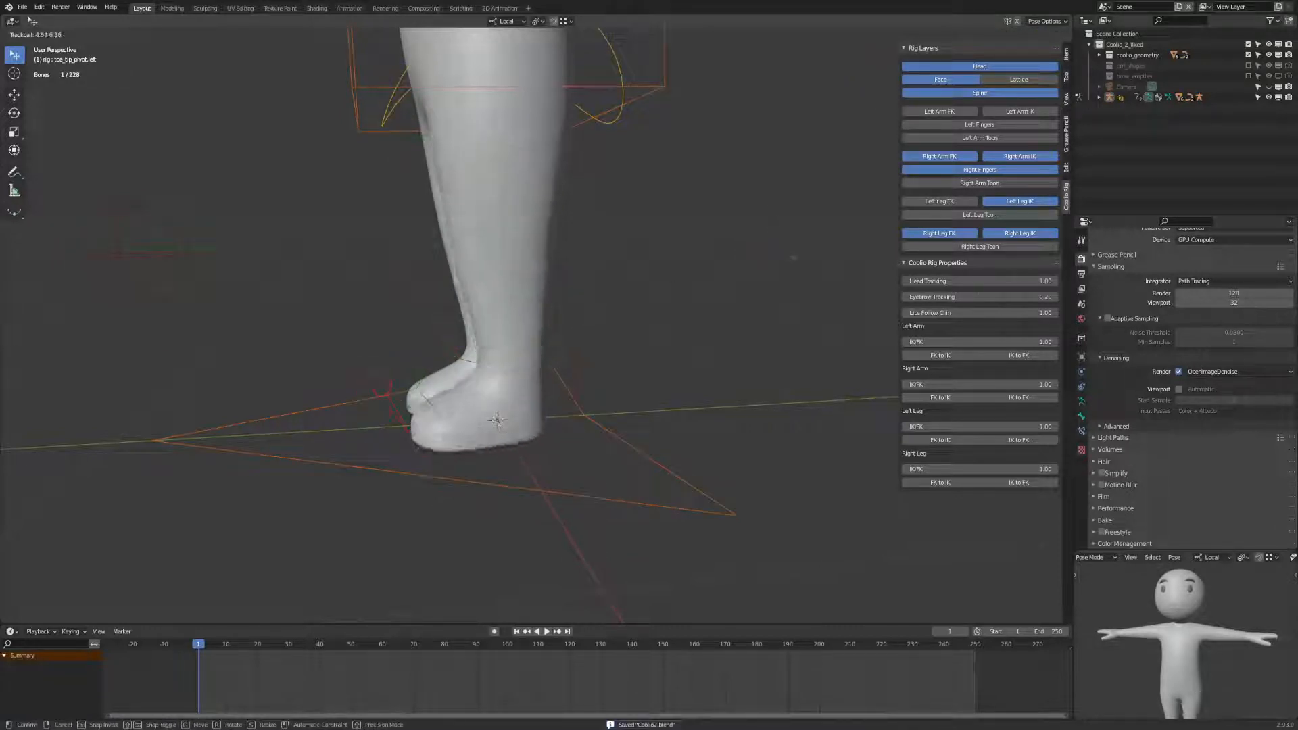
{"action": "right_click", "coordinate": [680, 350]}
Set the transform pivot point to Median Point and save the file.
{"action": "middle_click_drag", "start_coordinate": [680, 350], "coordinate": [734, 370]}
{"action": "left_click", "coordinate": [539, 21]}
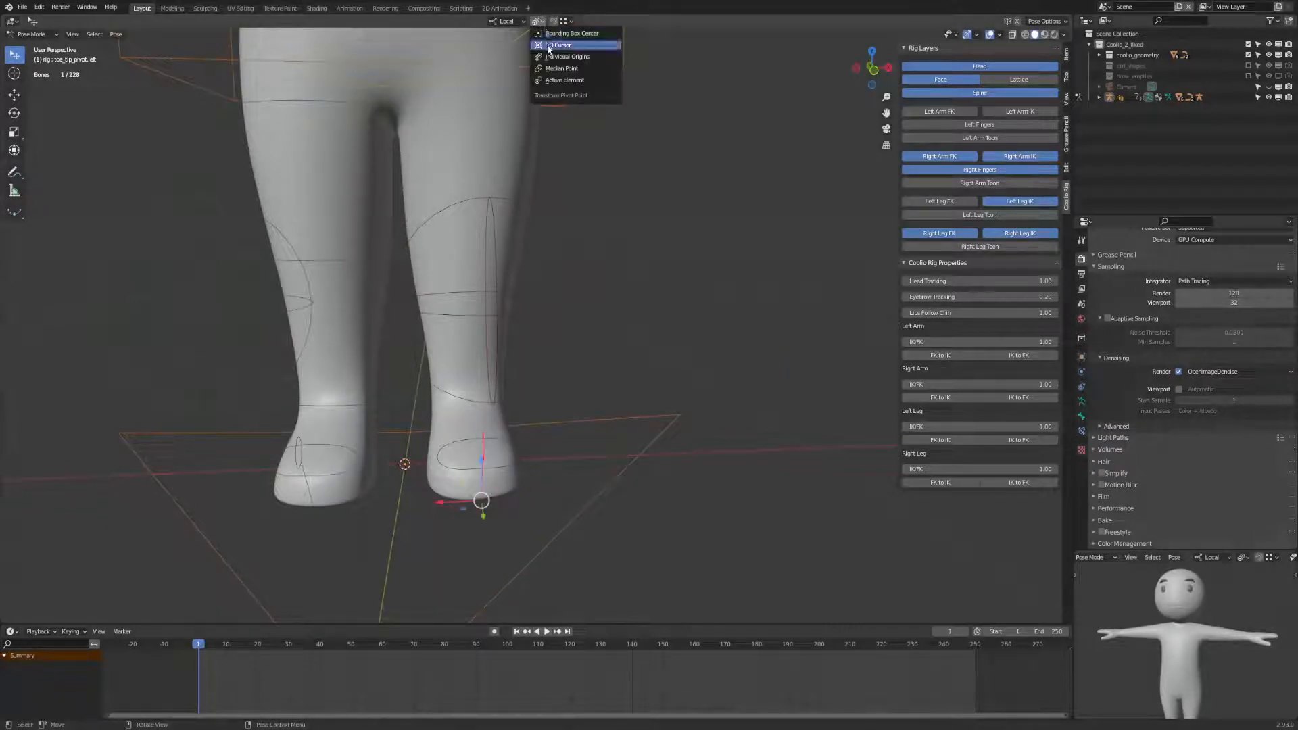
{"action": "left_click", "coordinate": [560, 68]}
{"action": "middle_click_drag", "start_coordinate": [564, 404], "coordinate": [350, 431]}
{"action": "key", "text": "ctrl+s"}
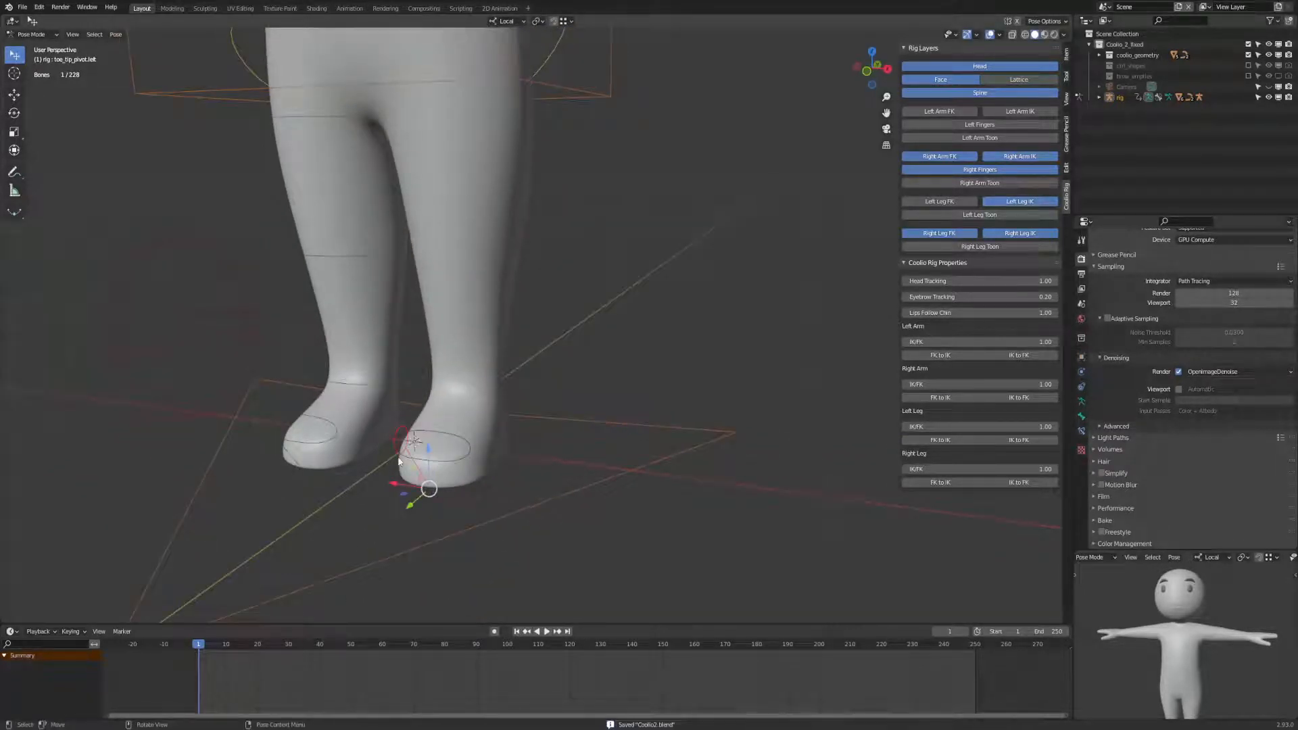
Try rotating the left toe tip pivot control about its Z and X axes, and save the file.
{"action": "left_click", "coordinate": [399, 427]}
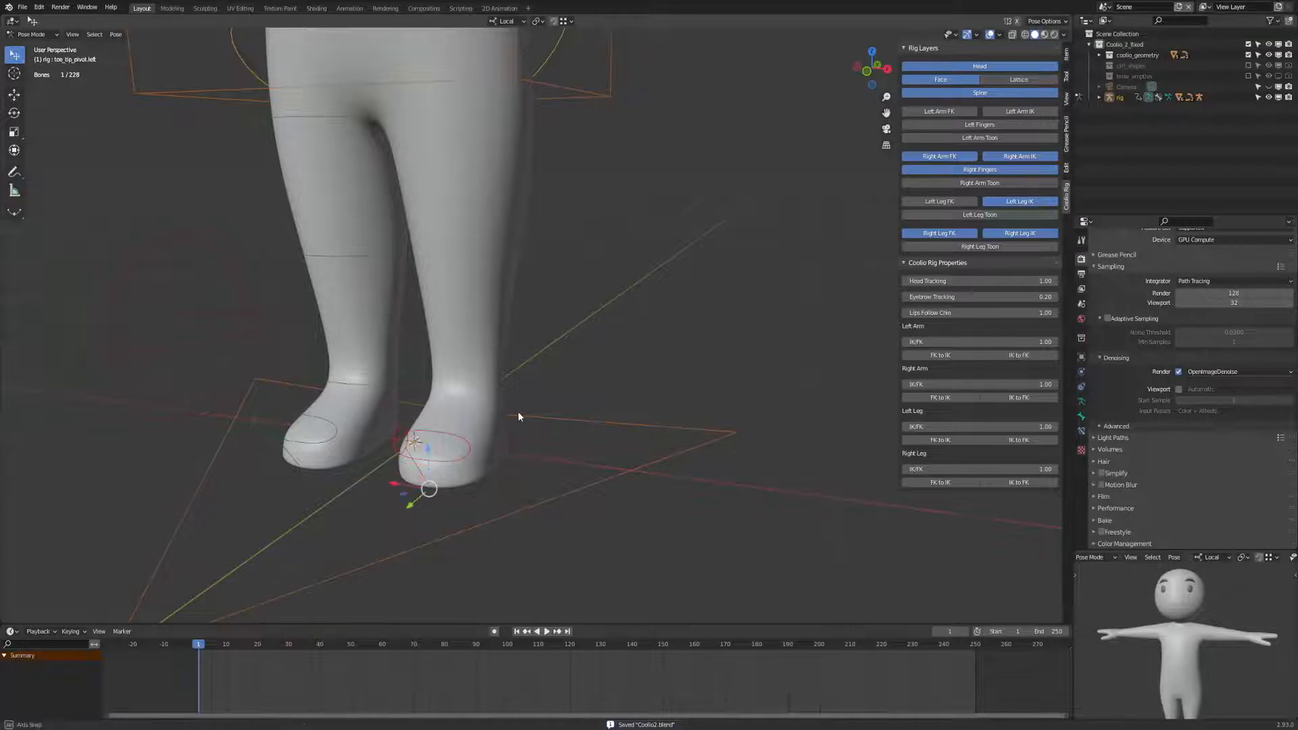
{"action": "middle_click_drag", "start_coordinate": [518, 411], "coordinate": [594, 266]}
{"action": "key", "text": "r"}
{"action": "key", "text": "z"}
{"action": "key", "text": "z"}
{"action": "left_click", "coordinate": [552, 404]}
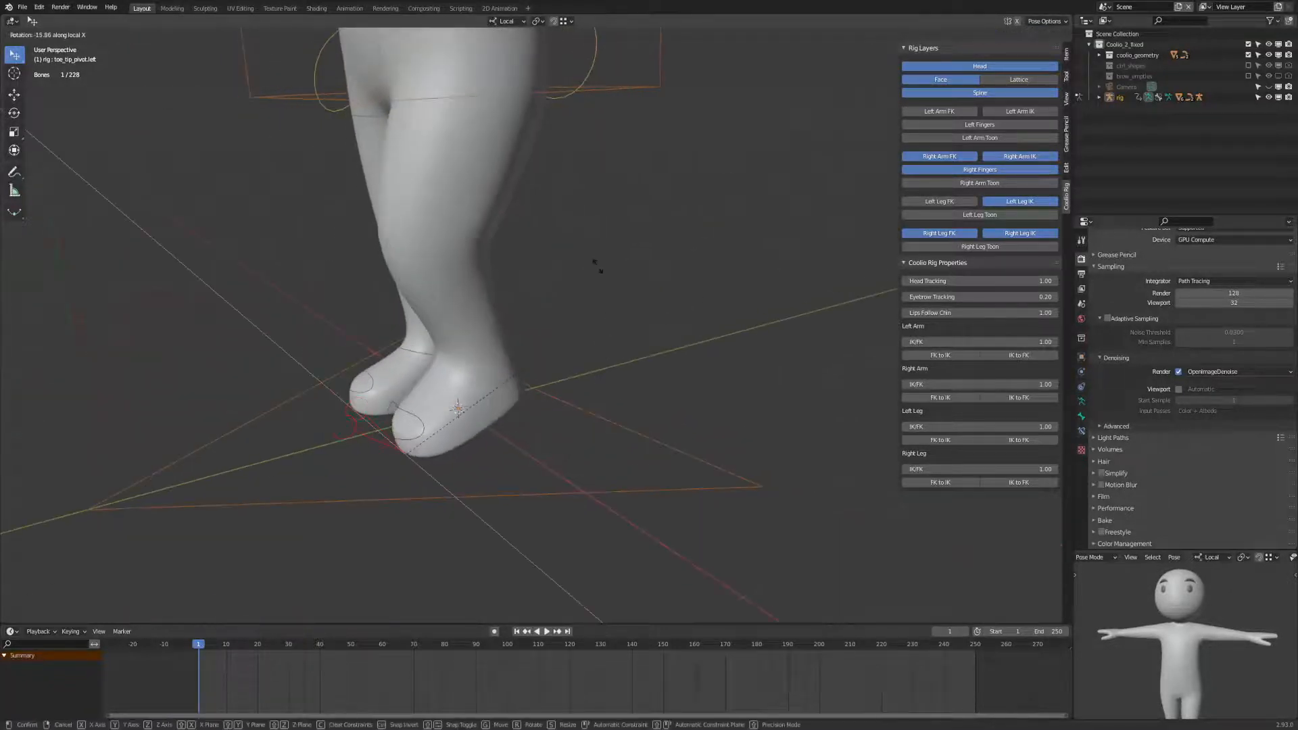
{"action": "key", "text": "r"}
{"action": "key", "text": "x"}
{"action": "key", "text": "x"}
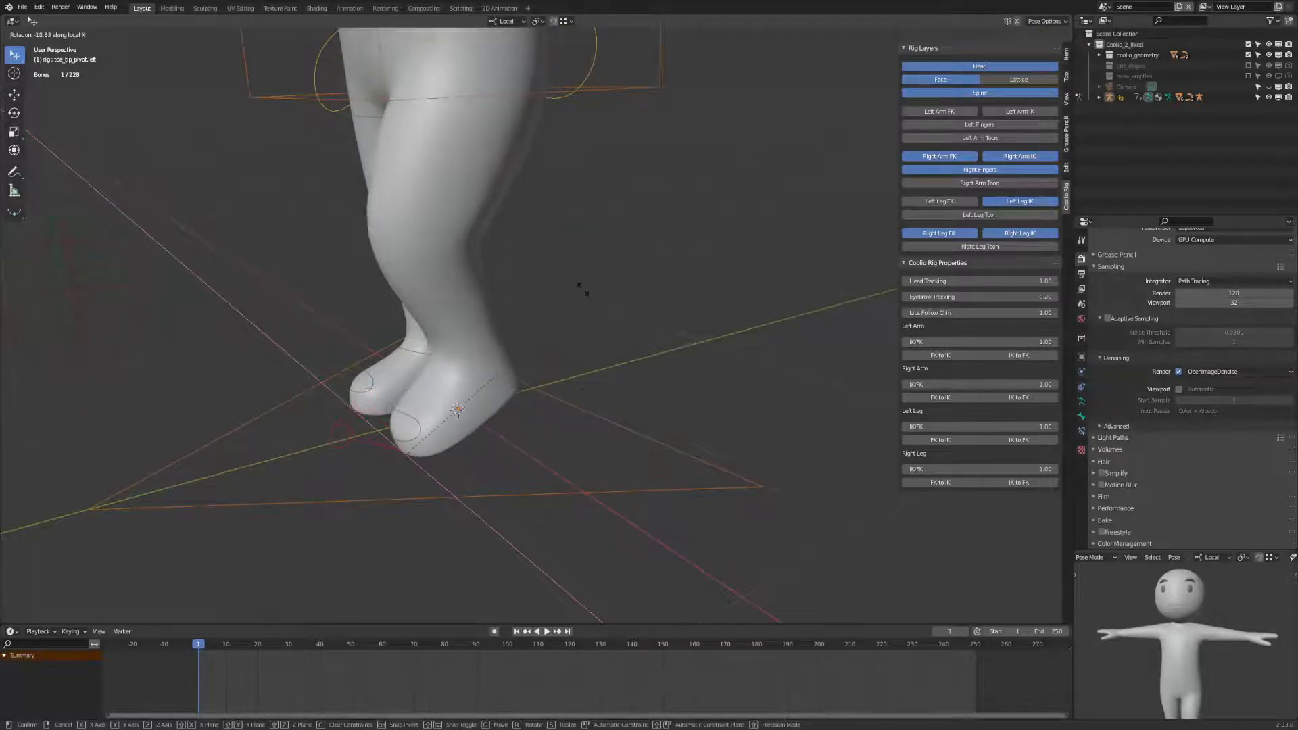
{"action": "left_click", "coordinate": [613, 381]}
{"action": "middle_click_drag", "start_coordinate": [615, 380], "coordinate": [569, 429]}
{"action": "key", "text": "ctrl+s"}
Select the main left foot control and try a trackball rotation and a free move of the foot.
{"action": "left_click", "coordinate": [635, 445]}
{"action": "left_click", "coordinate": [539, 448]}
{"action": "key", "text": "r"}
{"action": "key", "text": "r"}
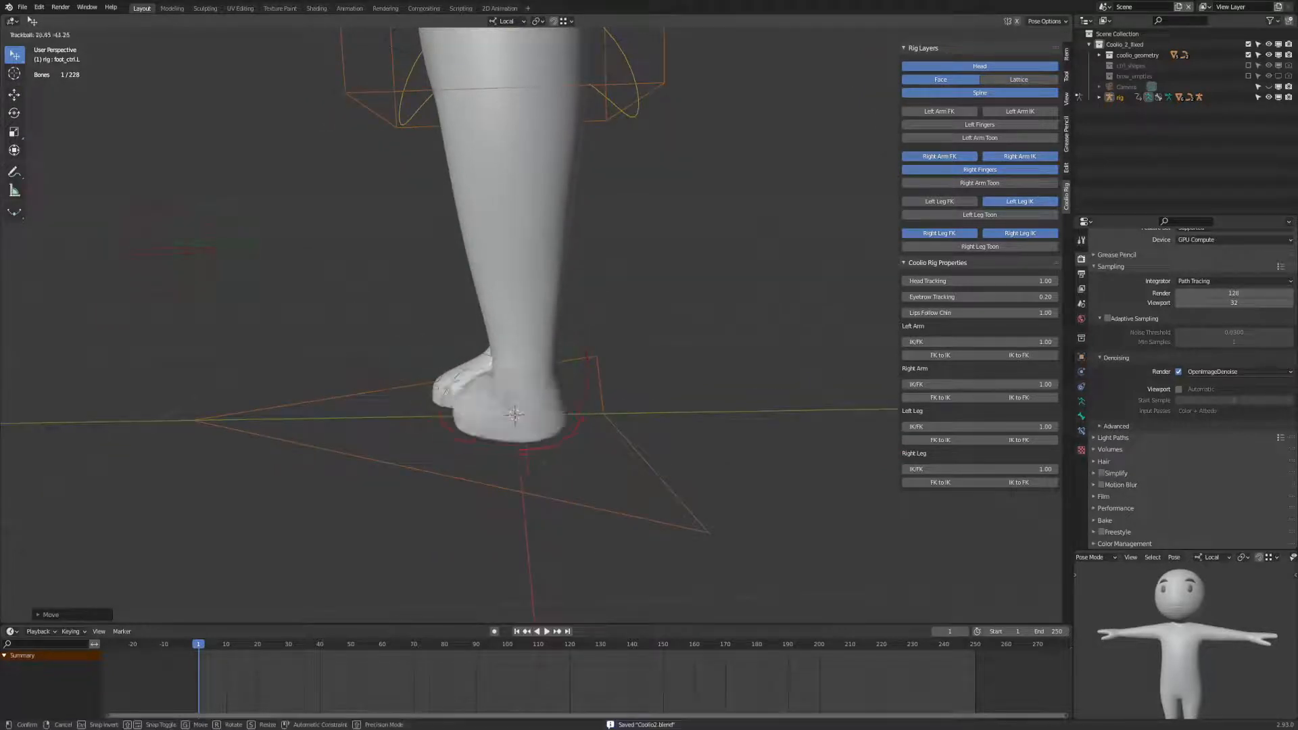
{"action": "key", "text": "Escape"}
{"action": "key", "text": "g"}
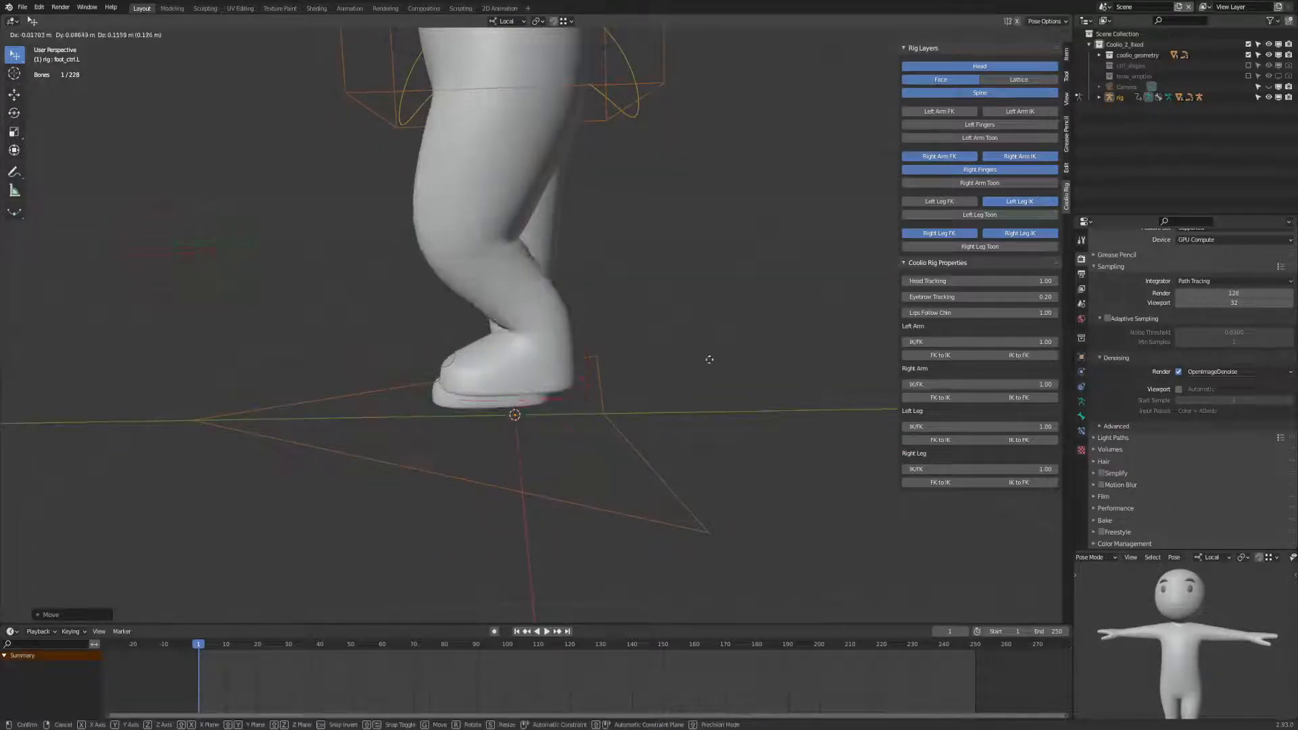
{"action": "key", "text": "Escape"}
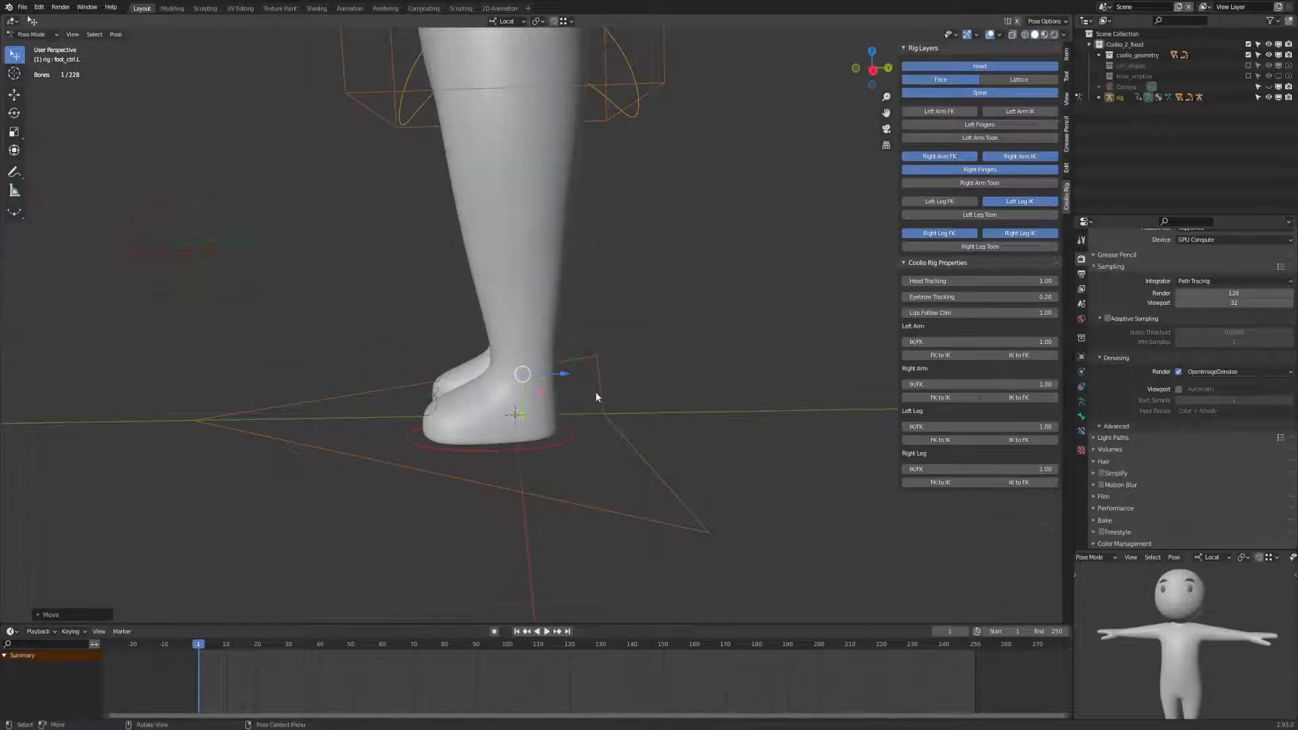
Select the left foot roll control and try rotating it about local and global Z to bank the foot sideways.
{"action": "middle_click_drag", "start_coordinate": [659, 446], "coordinate": [726, 452]}
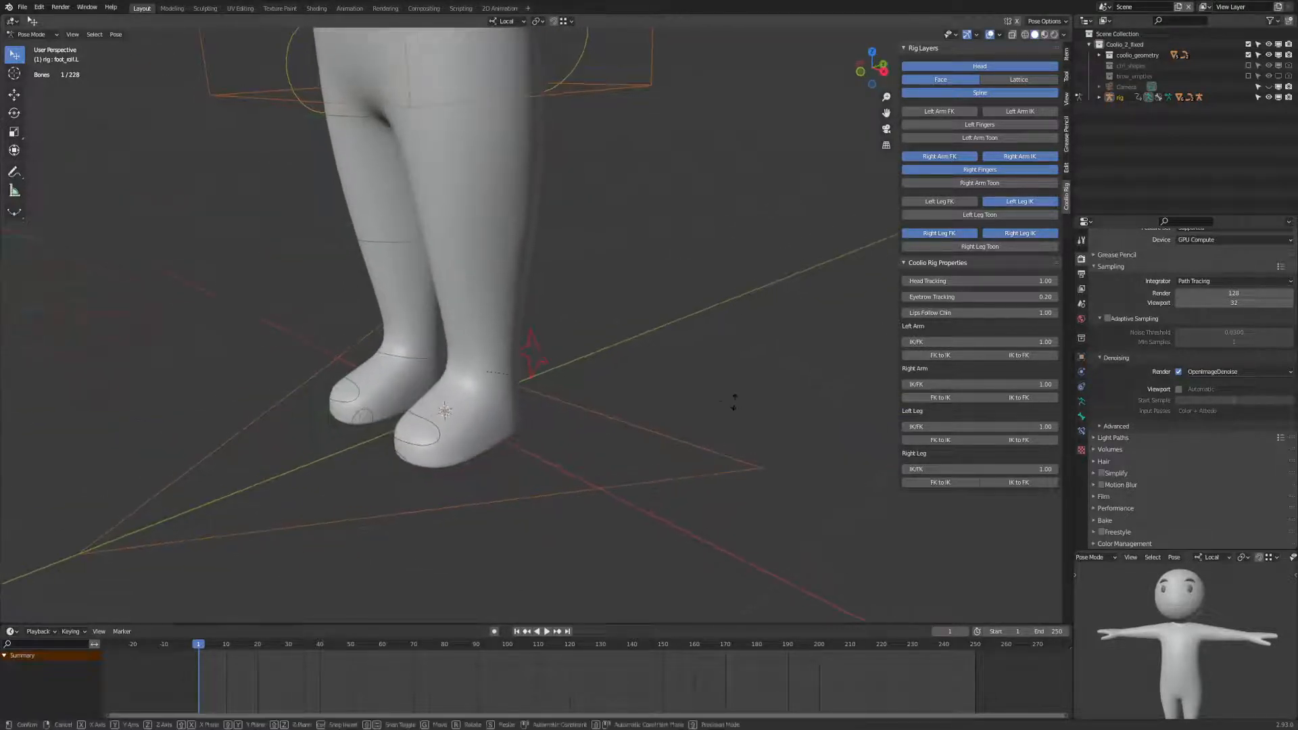
{"action": "key", "text": "r"}
{"action": "key", "text": "z"}
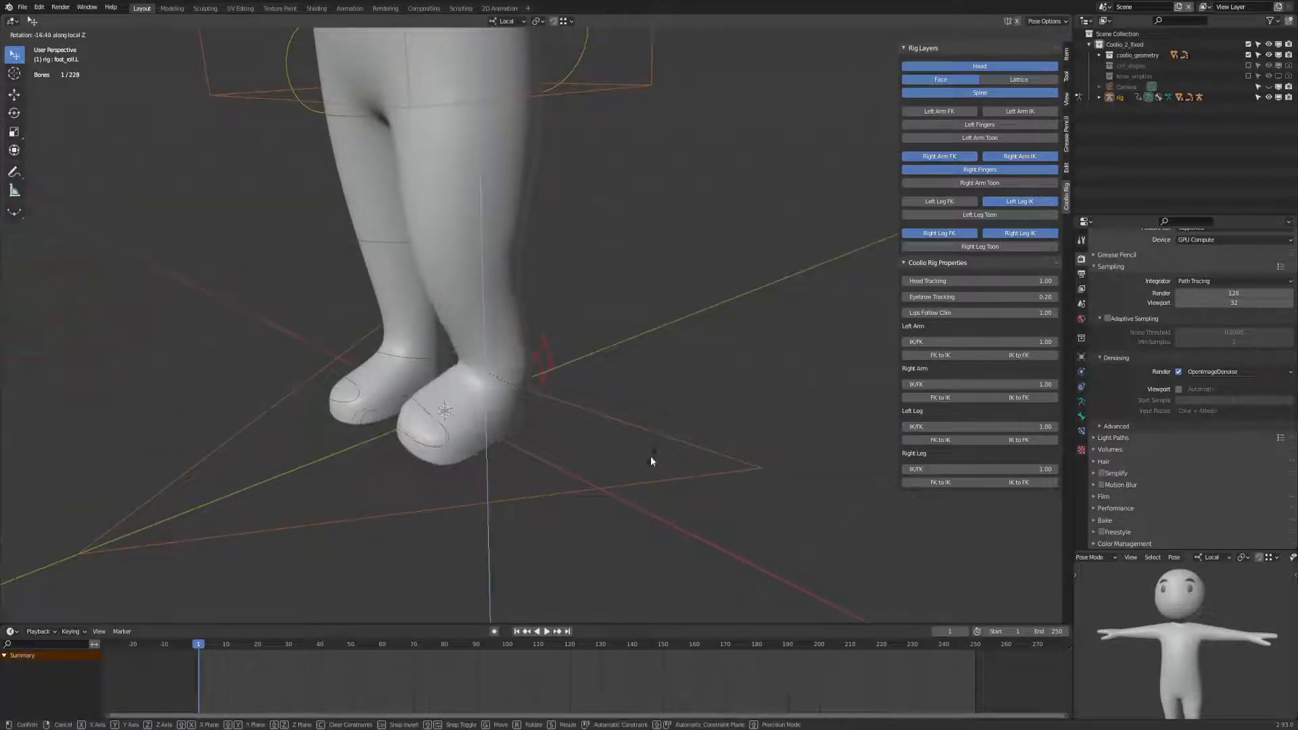
{"action": "key", "text": "Escape"}
{"action": "middle_click_drag", "start_coordinate": [650, 461], "coordinate": [733, 428]}
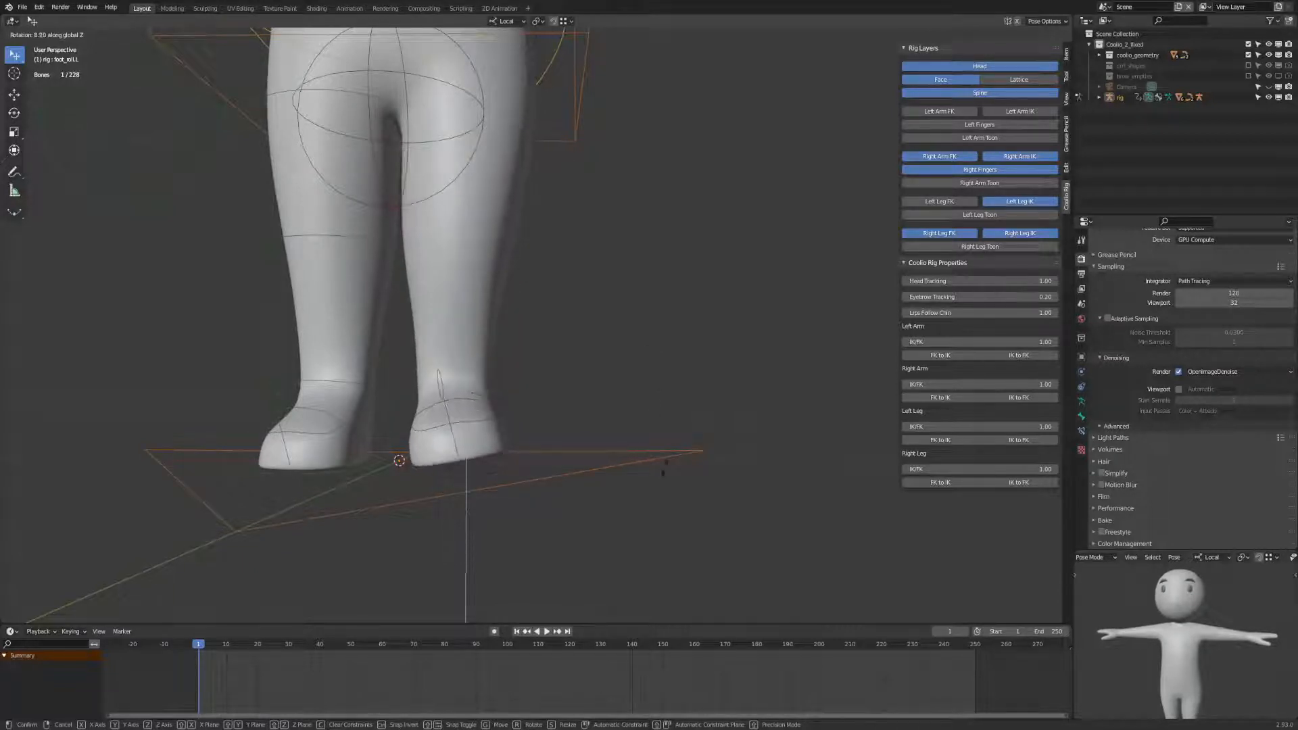
{"action": "right_click", "coordinate": [652, 448]}
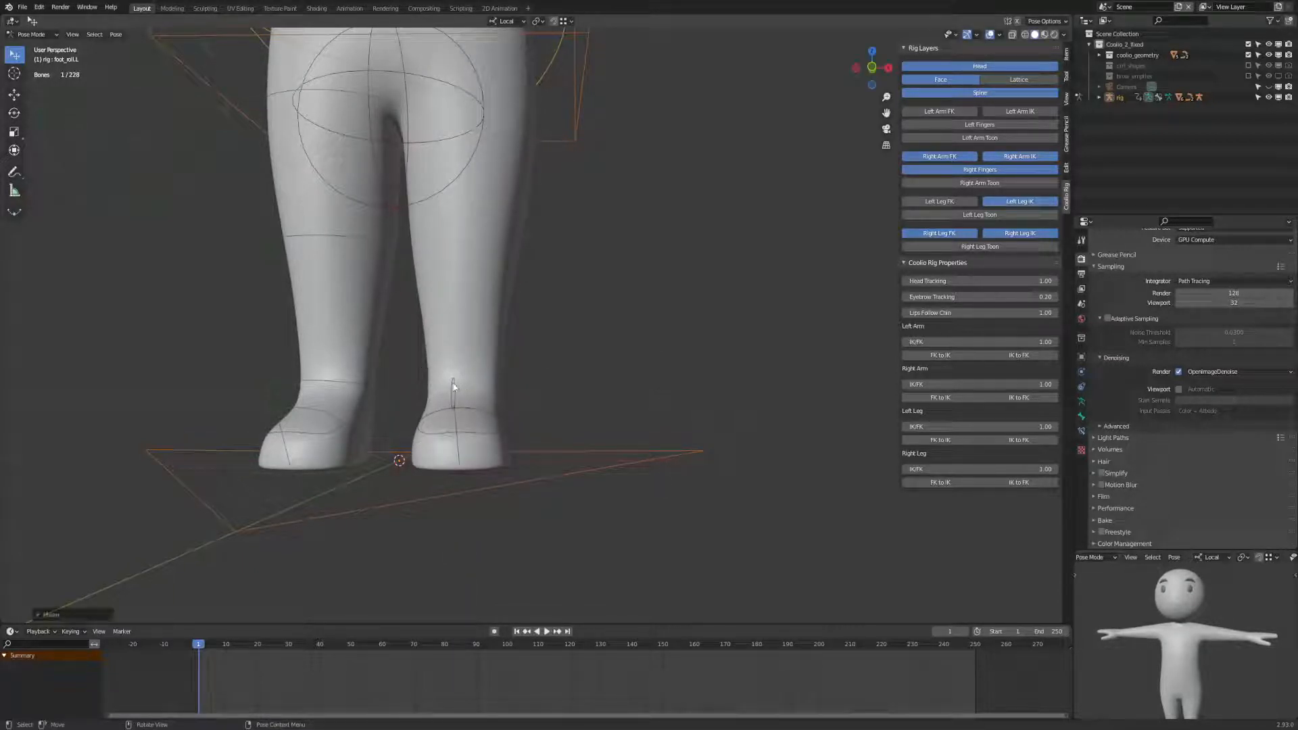
Select the left toe tip pivot control and try rotating it about its local Y axis.
{"action": "mouse_move", "coordinate": [770, 311]}
{"action": "middle_mouse_down"}
{"action": "mouse_move", "coordinate": [728, 311]}
{"action": "mouse_move", "coordinate": [747, 317]}
{"action": "middle_mouse_up"}
{"action": "key", "text": "r"}
{"action": "key", "text": "y"}
{"action": "key", "text": "y"}
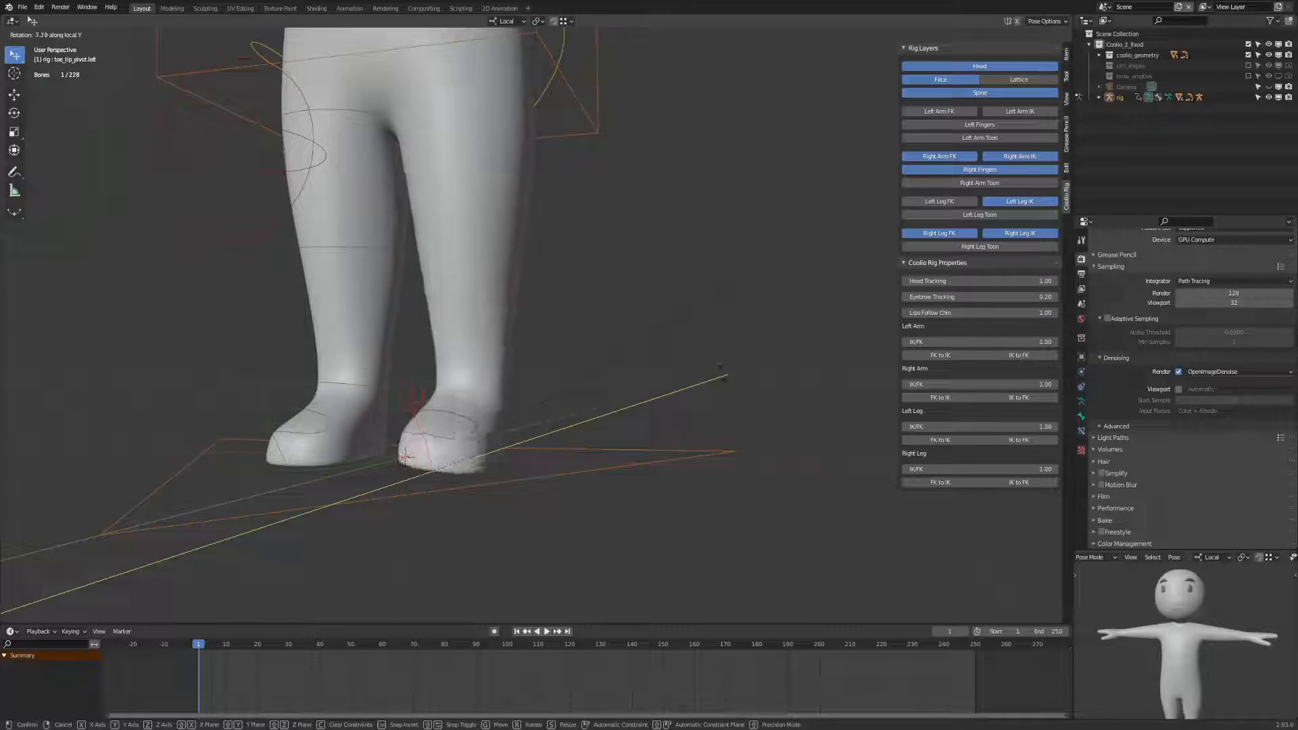
{"action": "right_click", "coordinate": [592, 399]}
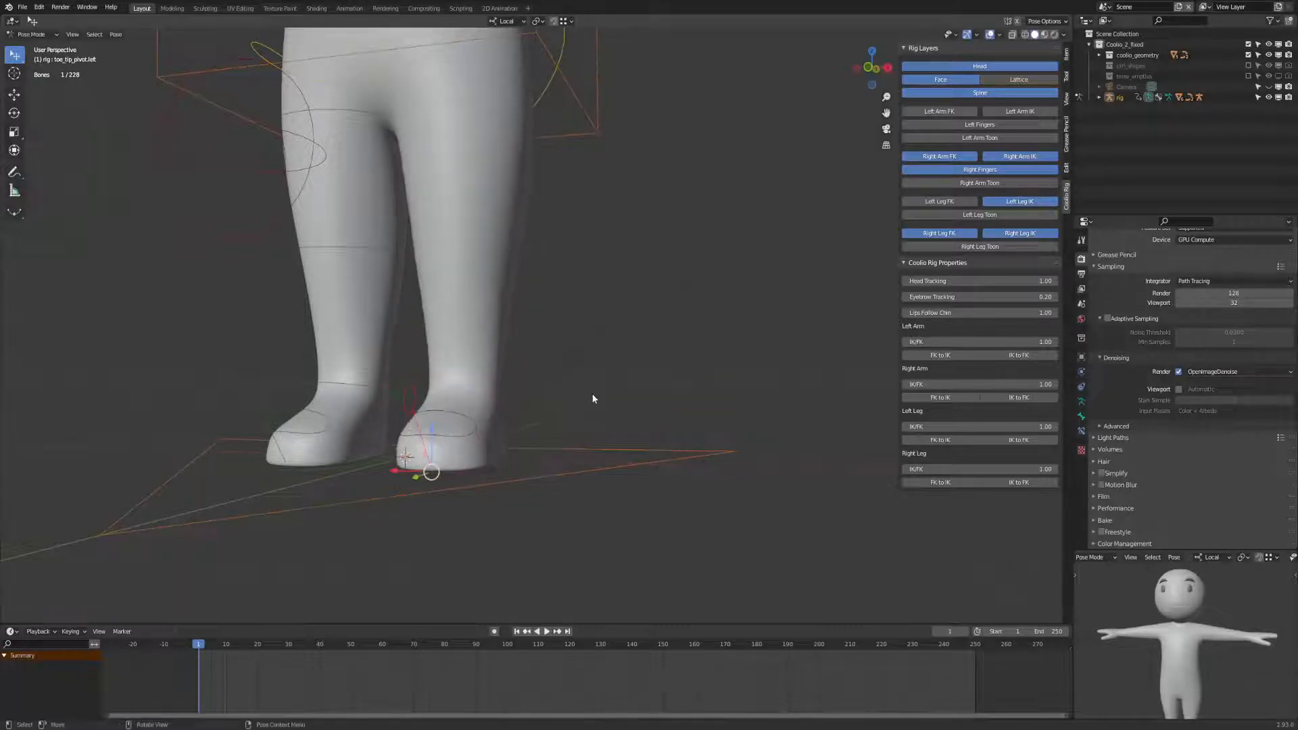
Reselect the left foot roll control and try tilting the foot onto its side about local Z.
{"action": "left_click", "coordinate": [505, 398]}
{"action": "middle_click_drag", "start_coordinate": [612, 385], "coordinate": [635, 384]}
{"action": "key", "text": "r"}
{"action": "key", "text": "z"}
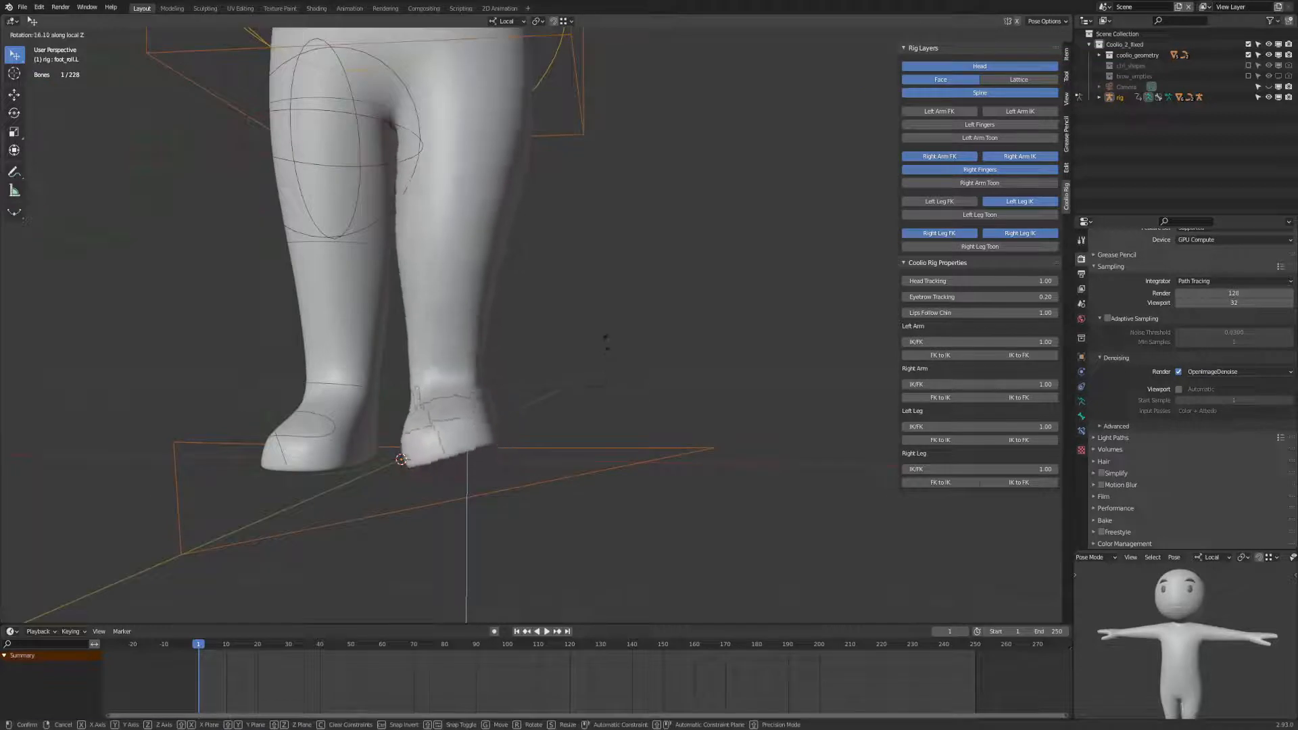
{"action": "right_click", "coordinate": [704, 350]}
Try free trackball rotations of the left foot roll control, cancel them, and save the file.
{"action": "middle_click_drag", "start_coordinate": [704, 350], "coordinate": [634, 372]}
{"action": "key", "text": "r"}
{"action": "key", "text": "r"}
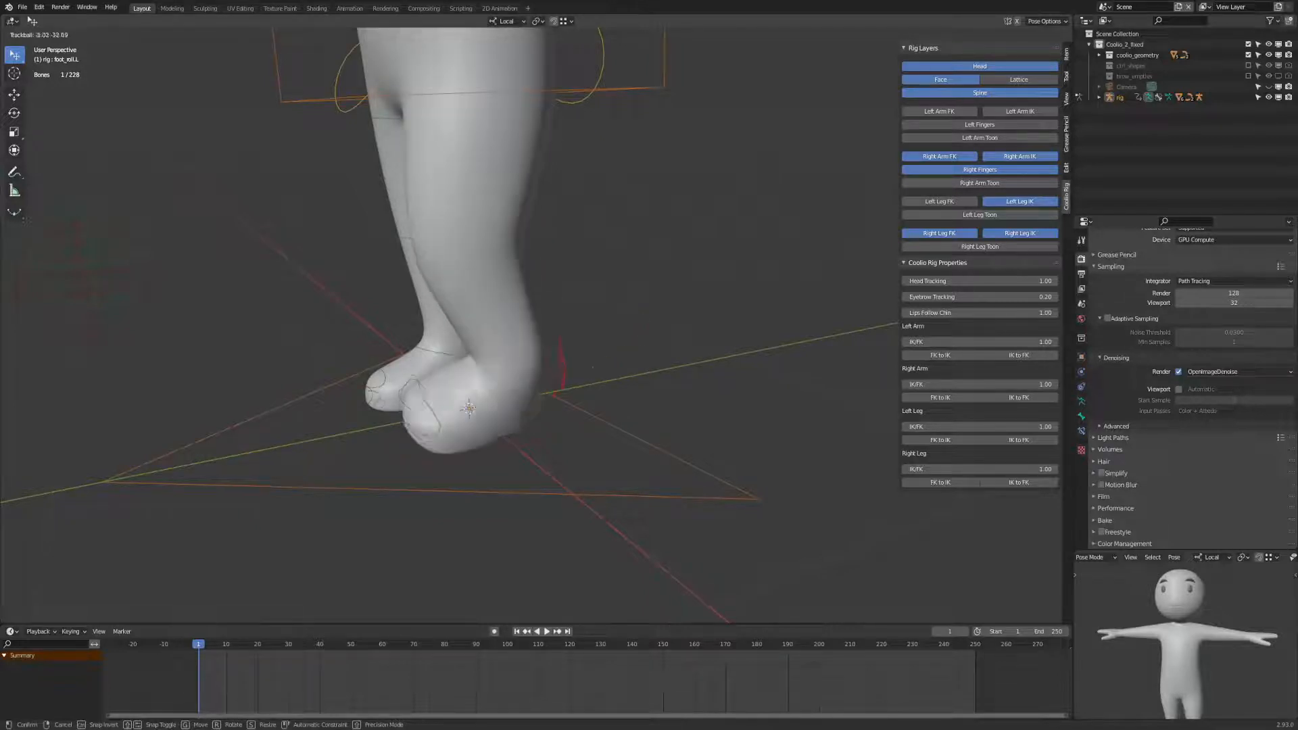
{"action": "right_click", "coordinate": [628, 371]}
{"action": "middle_click_drag", "start_coordinate": [627, 371], "coordinate": [660, 376]}
{"action": "key", "text": "r"}
{"action": "key", "text": "r"}
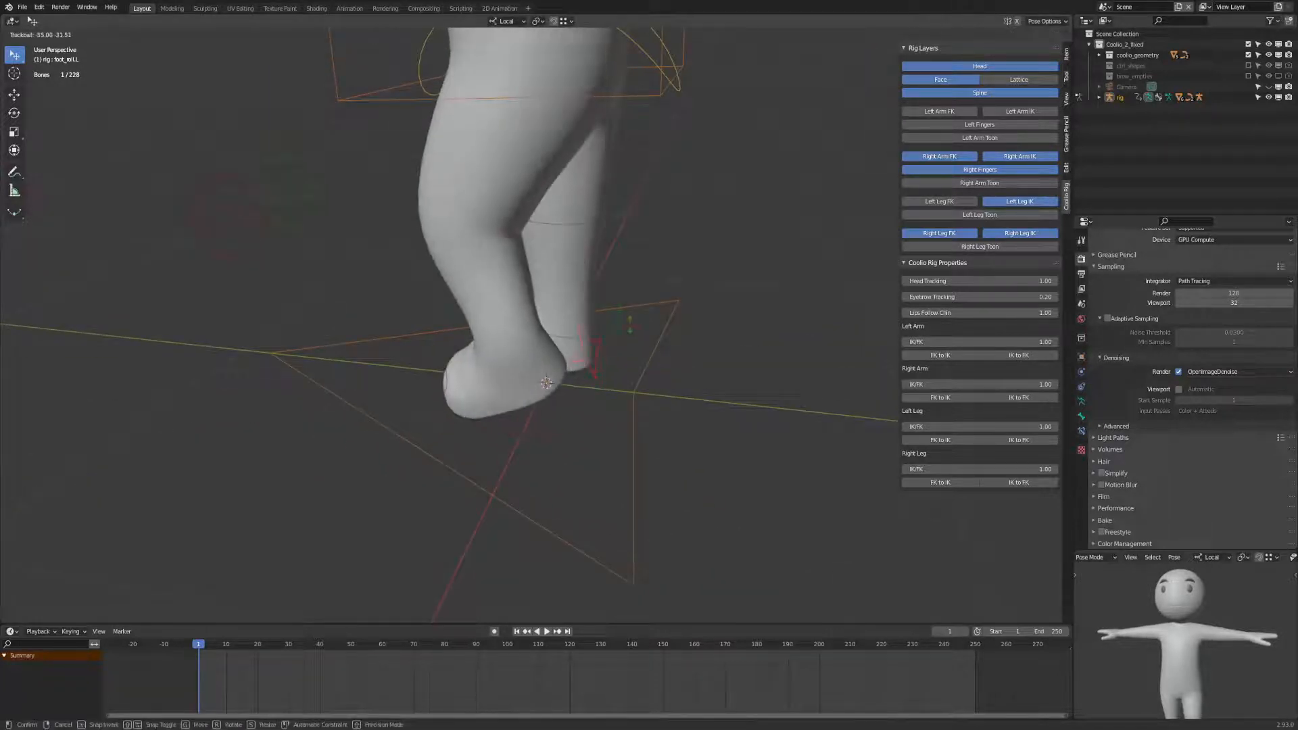
{"action": "right_click", "coordinate": [641, 359]}
{"action": "middle_click_drag", "start_coordinate": [641, 359], "coordinate": [676, 361]}
{"action": "key", "text": "ctrl+s"}
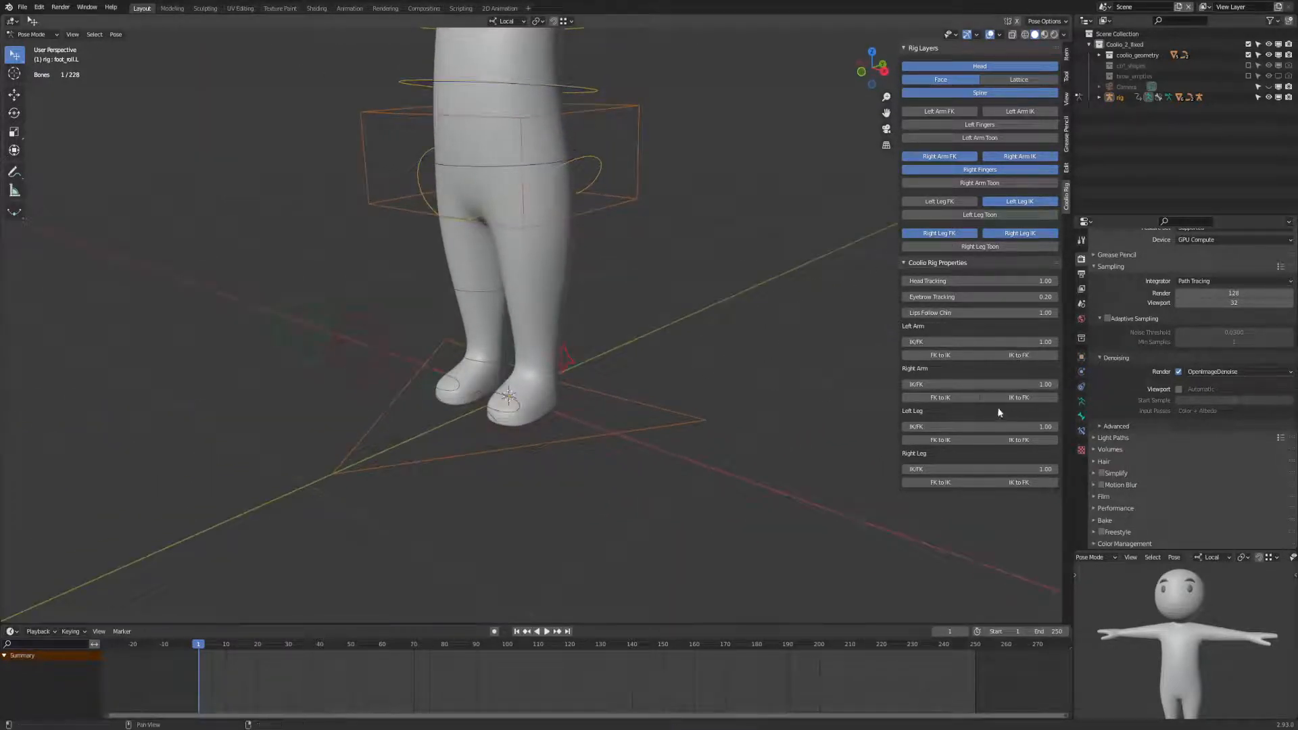
With only the left leg's FK layer shown and its IK/FK at 0.00, rotate the left thigh FK control forward about local X.
{"action": "middle_click_drag", "start_coordinate": [740, 270], "coordinate": [1011, 553]}
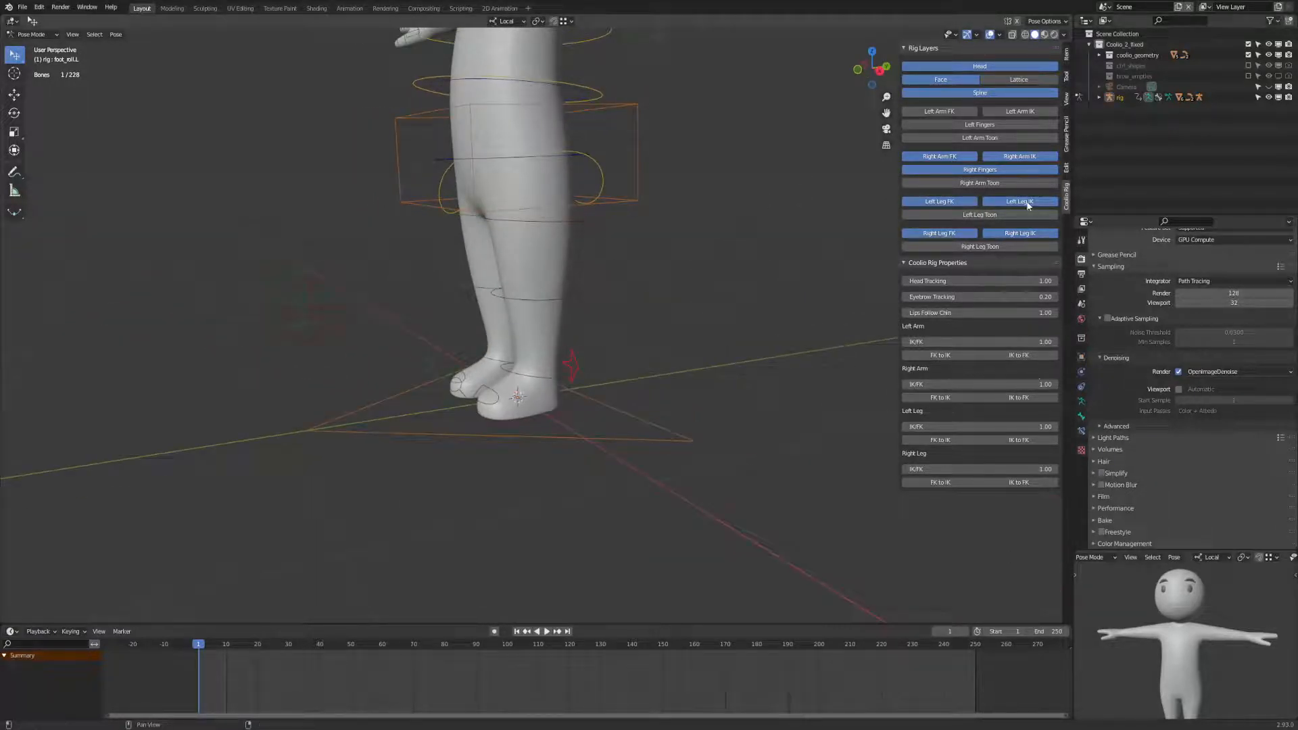
{"action": "middle_click_drag", "start_coordinate": [606, 290], "coordinate": [607, 355]}
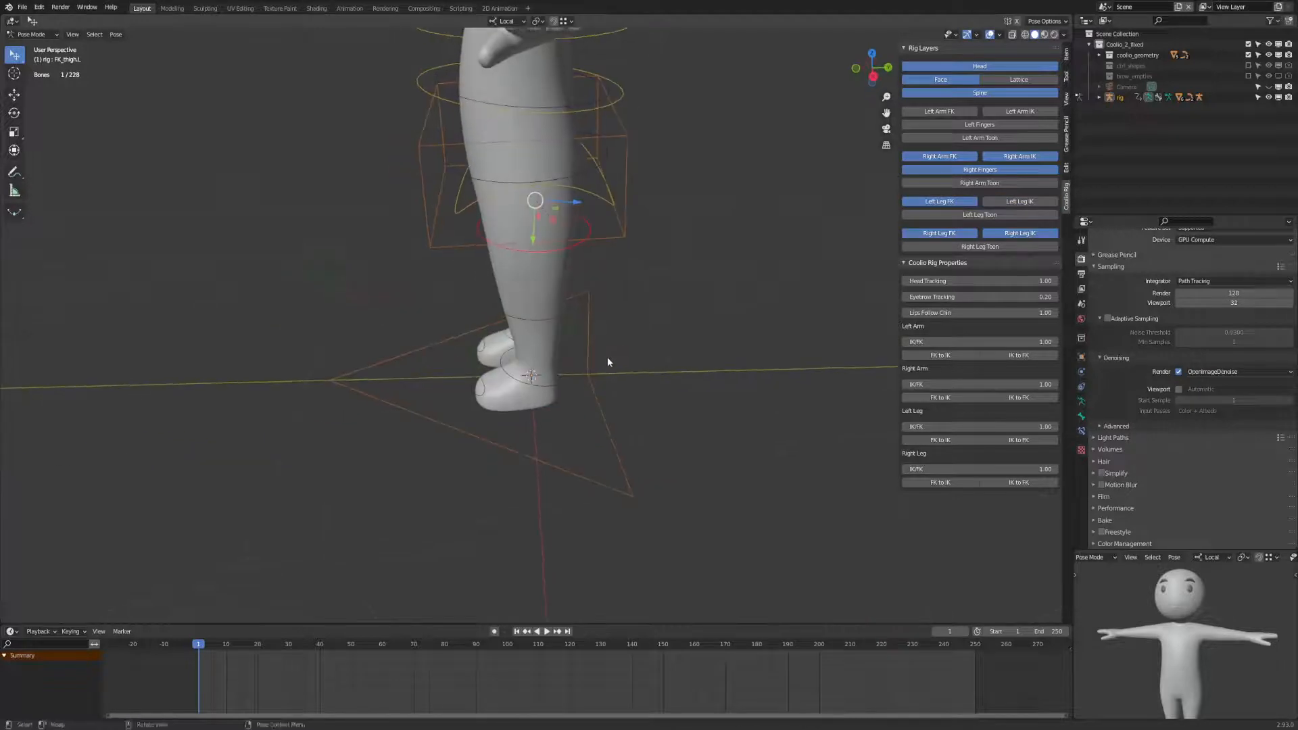
{"action": "key", "text": "r"}
{"action": "key", "text": "x"}
{"action": "left_click", "coordinate": [587, 369]}
{"action": "key", "text": "r"}
{"action": "key", "text": "x"}
{"action": "left_click", "coordinate": [688, 312]}
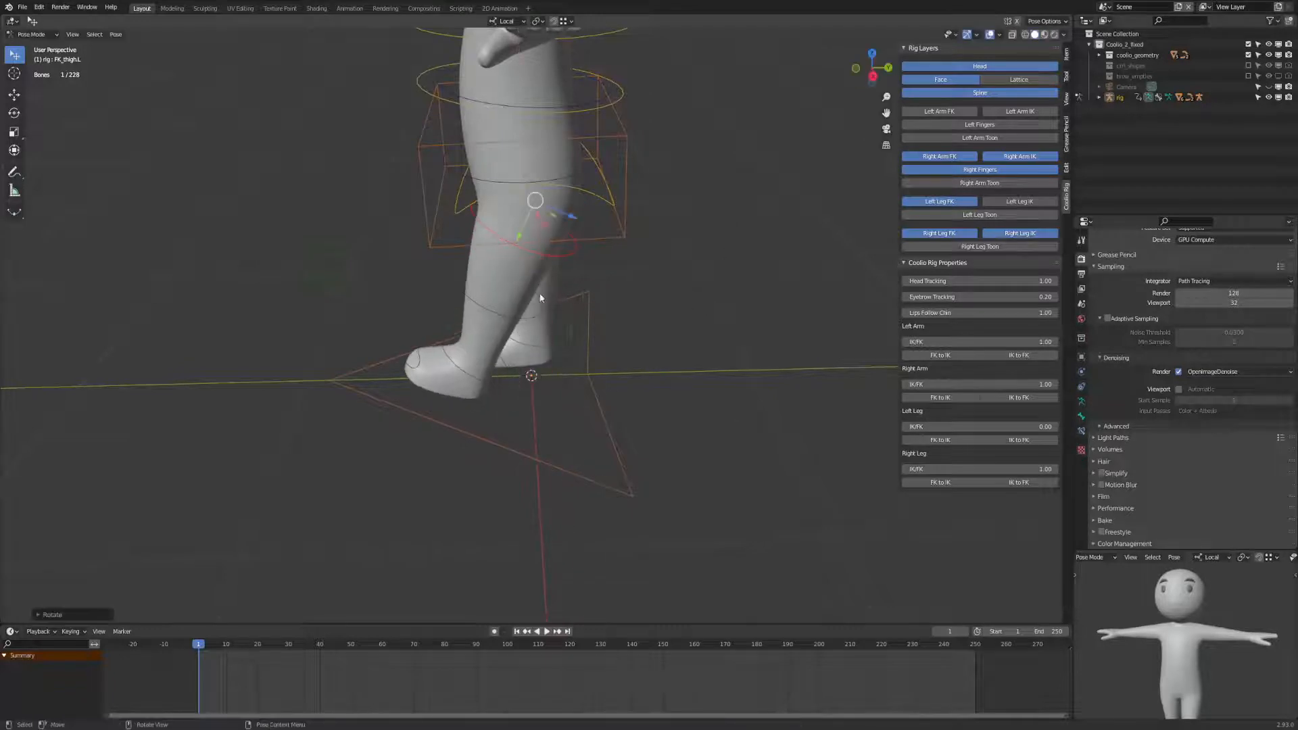
Rotate the left shin FK control about its local X axis to bend the knee.
{"action": "left_click", "coordinate": [534, 321]}
{"action": "key", "text": "r"}
{"action": "key", "text": "x"}
{"action": "left_click", "coordinate": [703, 266]}
Rotate the left toe control about local X to bend the toes up, deselect it, and save the file.
{"action": "middle_click_drag", "start_coordinate": [703, 266], "coordinate": [508, 417]}
{"action": "left_click", "coordinate": [423, 382]}
{"action": "key", "text": "r"}
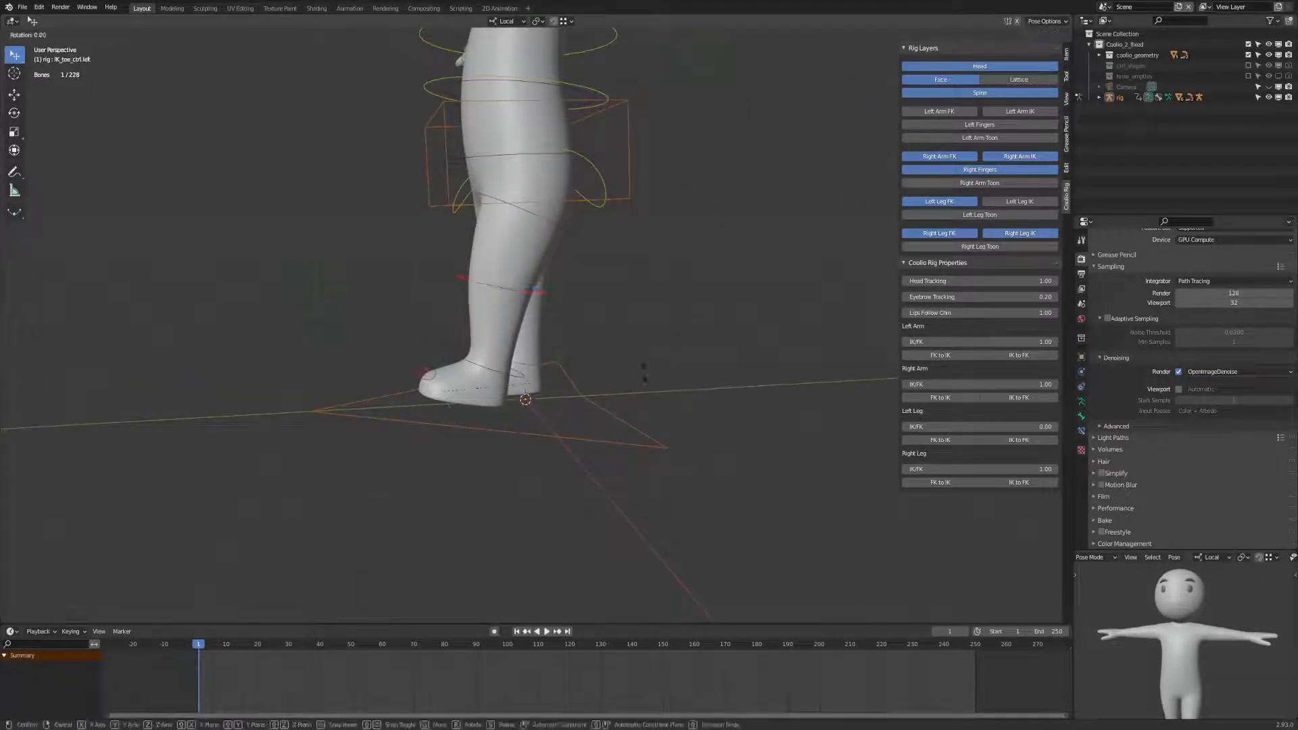
{"action": "key", "text": "x"}
{"action": "left_click", "coordinate": [605, 450]}
{"action": "left_click", "coordinate": [721, 392]}
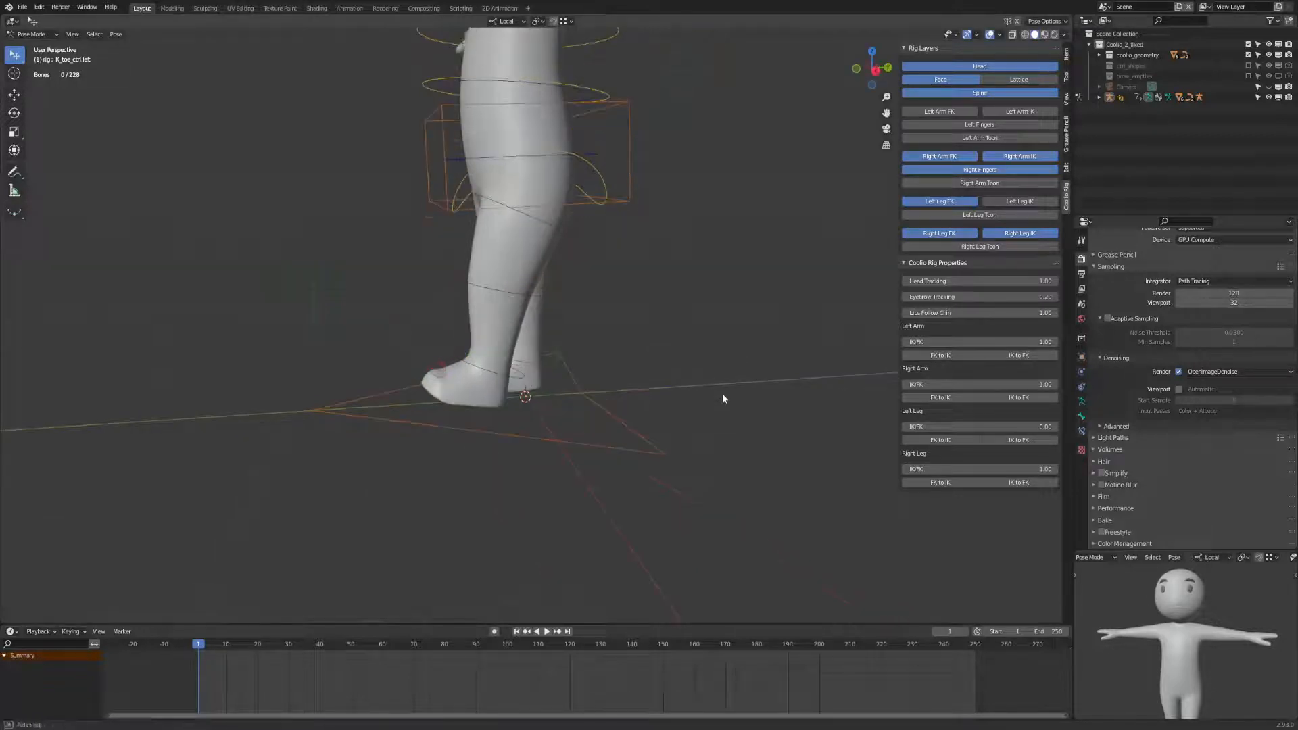
{"action": "key", "text": "ctrl+s"}
{"action": "middle_click_drag", "start_coordinate": [721, 383], "coordinate": [722, 390]}
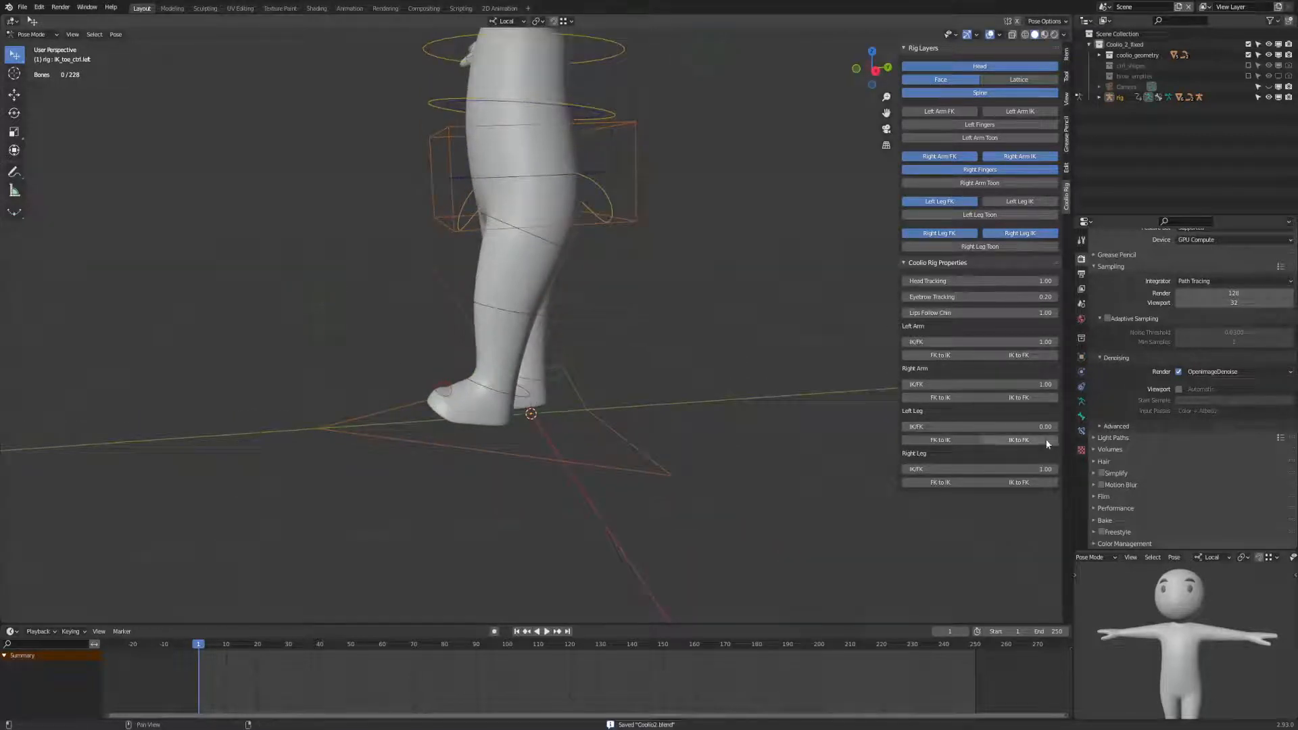
Show the Left Leg IK layer, snap the left leg's IK controls to the FK pose, and try its IK/FK slider.
{"action": "left_click", "coordinate": [1019, 201]}
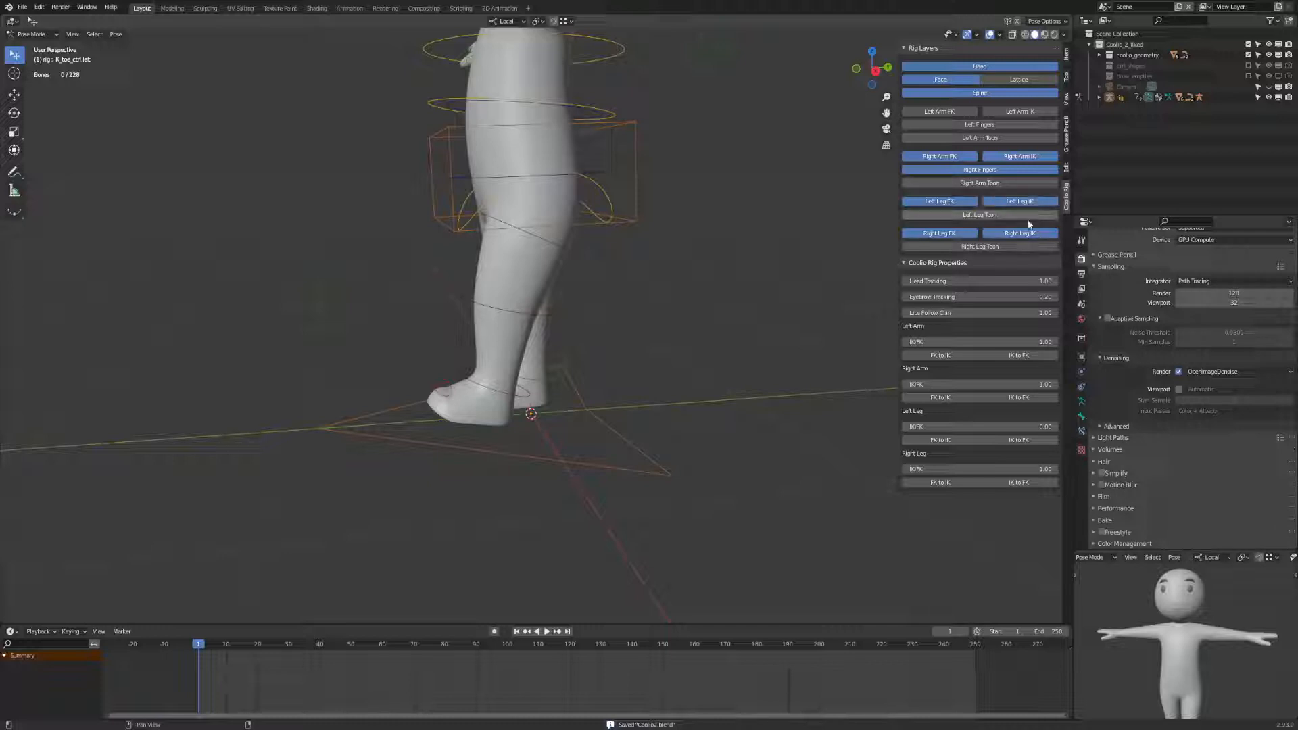
{"action": "left_click", "coordinate": [1031, 437]}
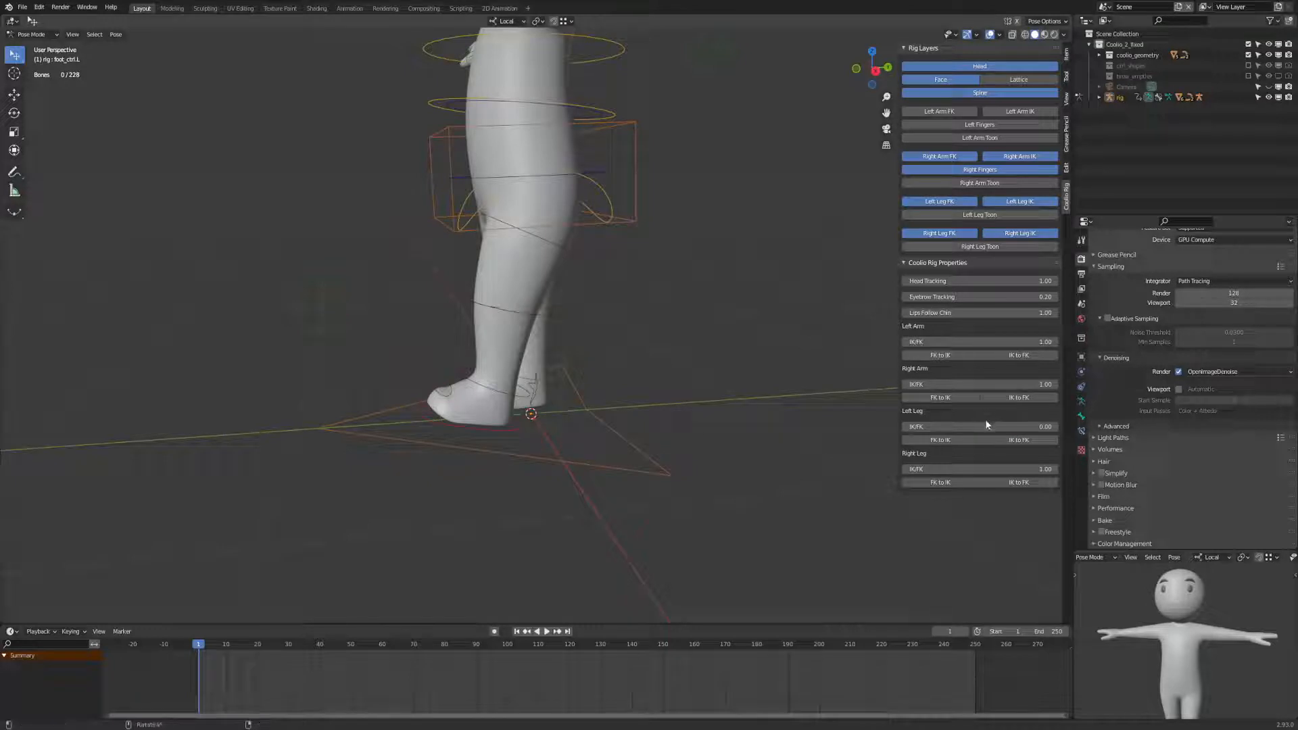
{"action": "left_click_drag", "start_coordinate": [979, 427], "coordinate": [1054, 427]}
{"action": "left_click", "coordinate": [1026, 427]}
Try rotating the left shin FK control about its local X axis.
{"action": "key", "text": "r"}
{"action": "key", "text": "x"}
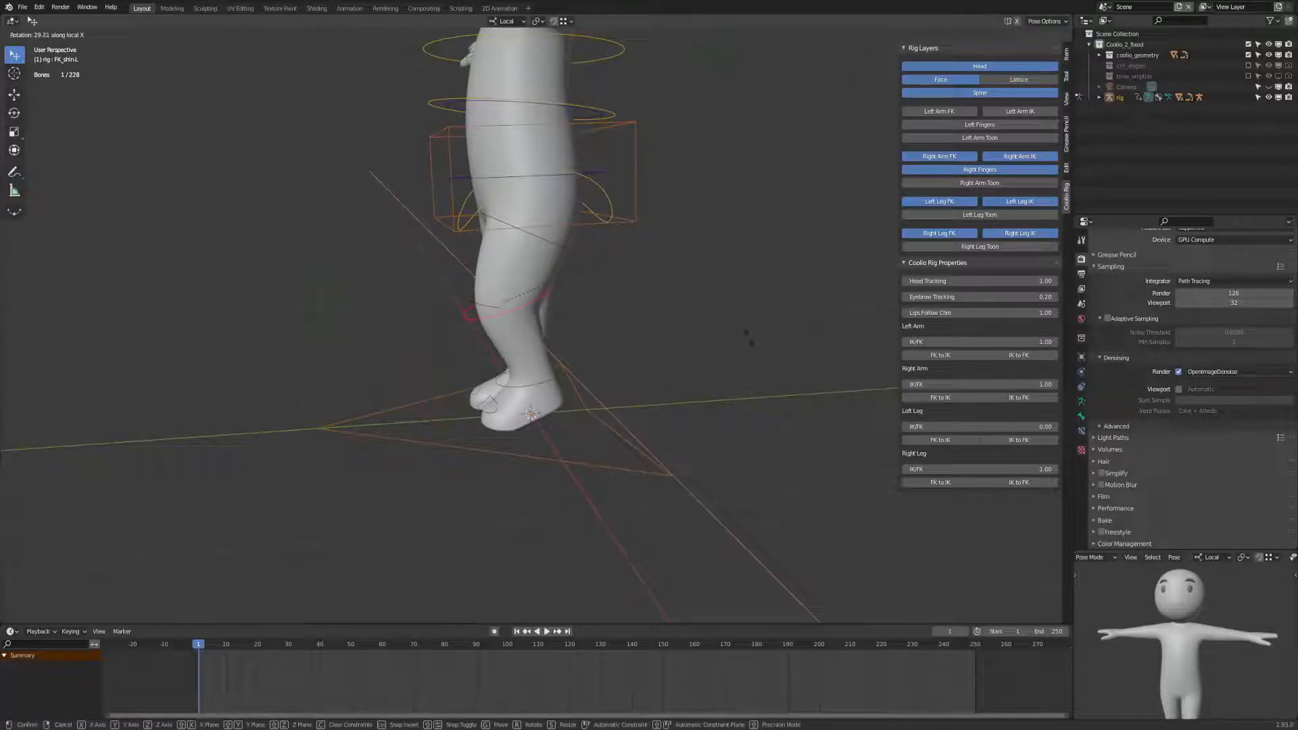
{"action": "left_click", "coordinate": [1126, 448]}
Set the left leg's IK/FK to 1 and try moving the main left foot IK control.
{"action": "left_click", "coordinate": [1012, 427]}
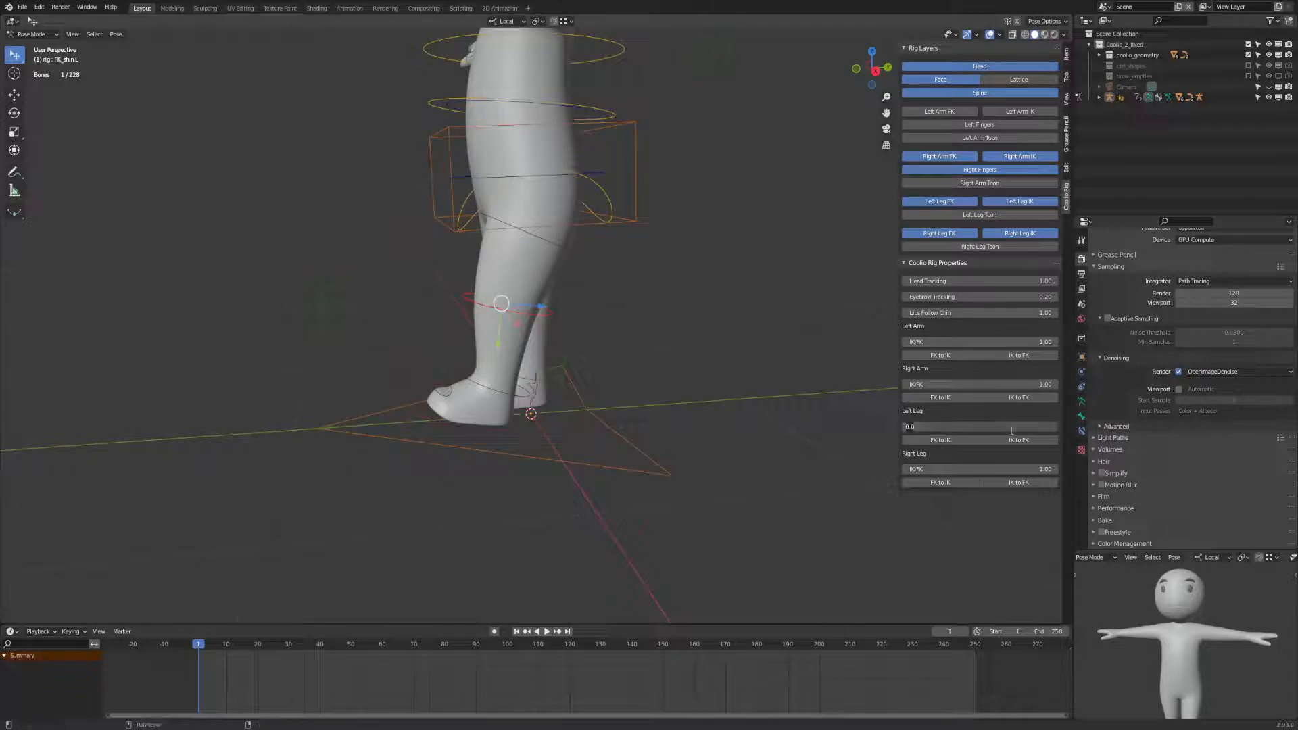
{"action": "type", "text": "1"}
{"action": "key", "text": "Return"}
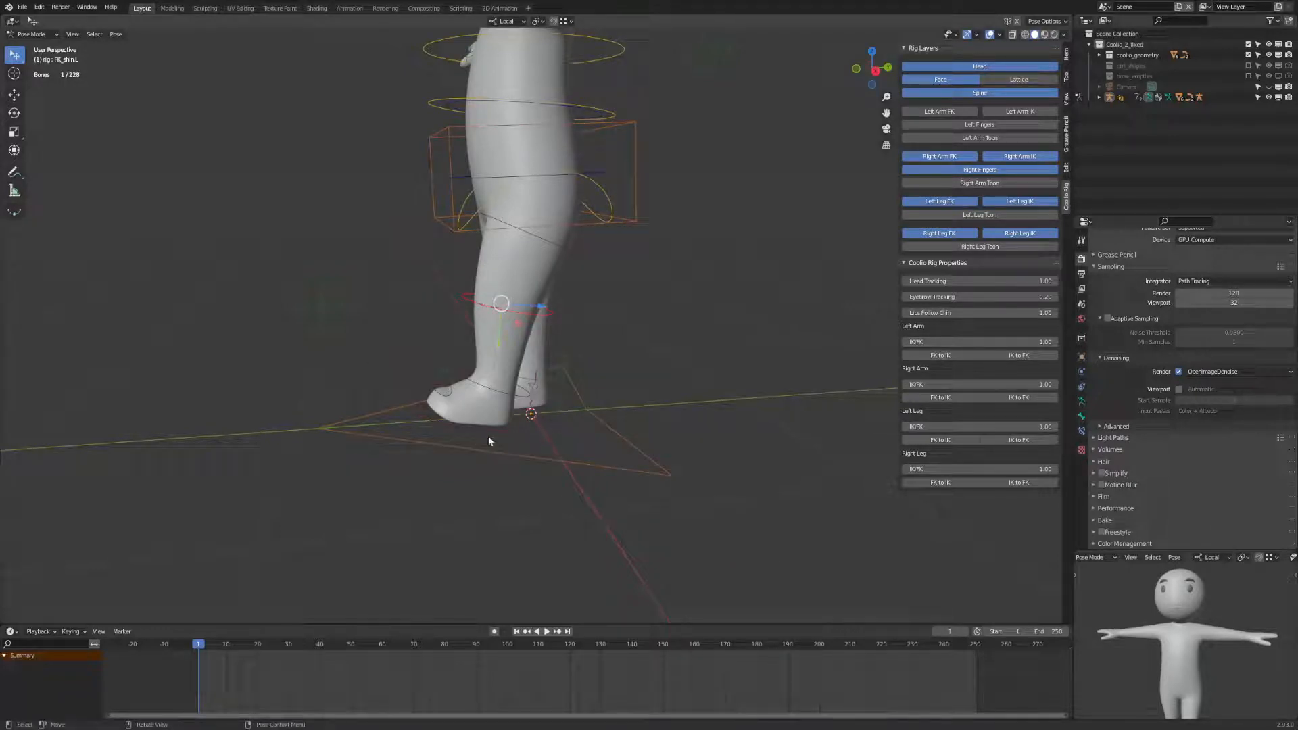
{"action": "left_click", "coordinate": [490, 436]}
{"action": "key", "text": "g"}
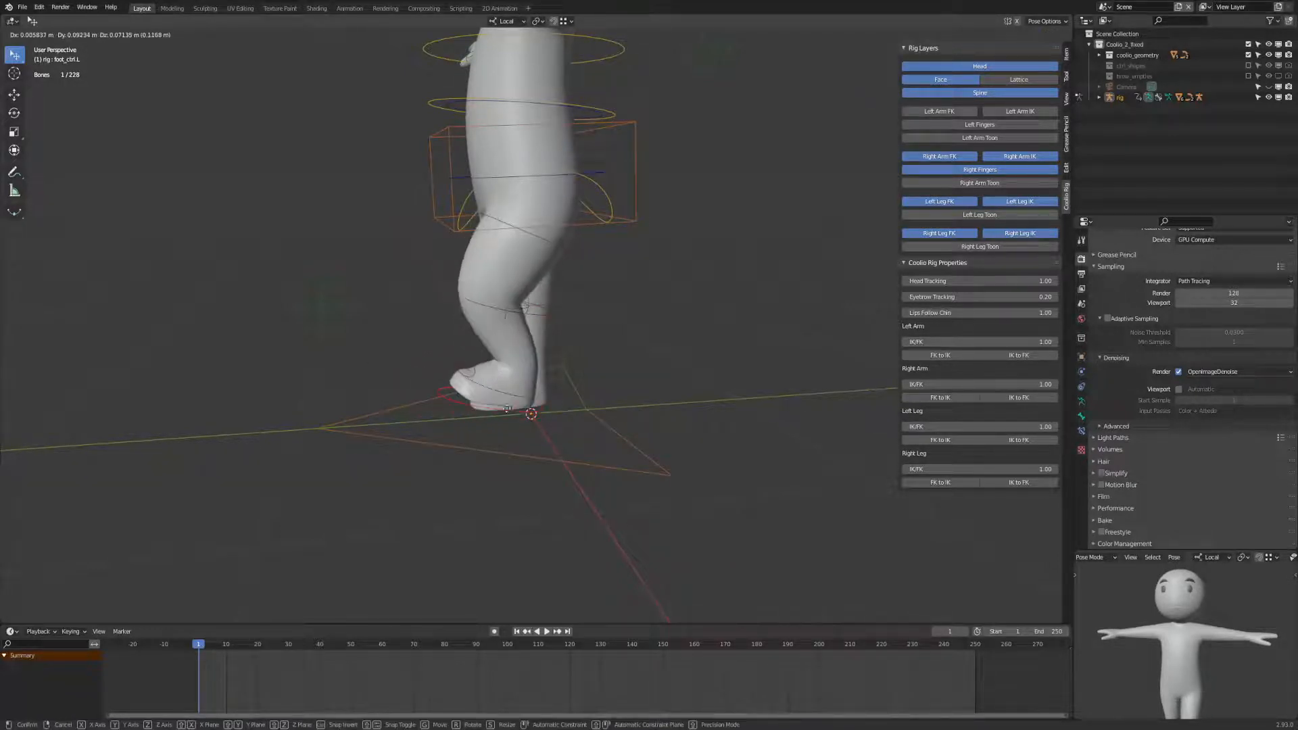
{"action": "right_click", "coordinate": [475, 411]}
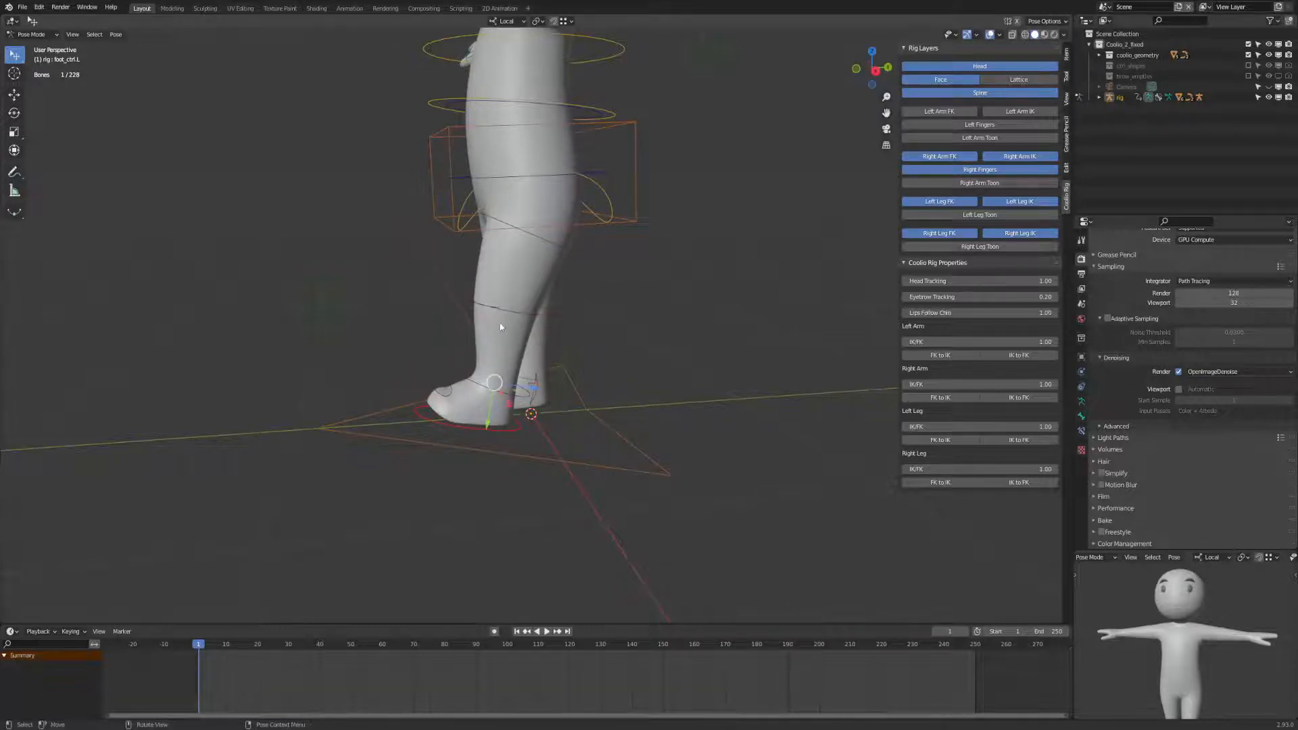
Select the left knee pole control, rescale it, and try moving it.
{"action": "middle_click_drag", "start_coordinate": [500, 327], "coordinate": [454, 341]}
{"action": "left_click", "coordinate": [481, 324]}
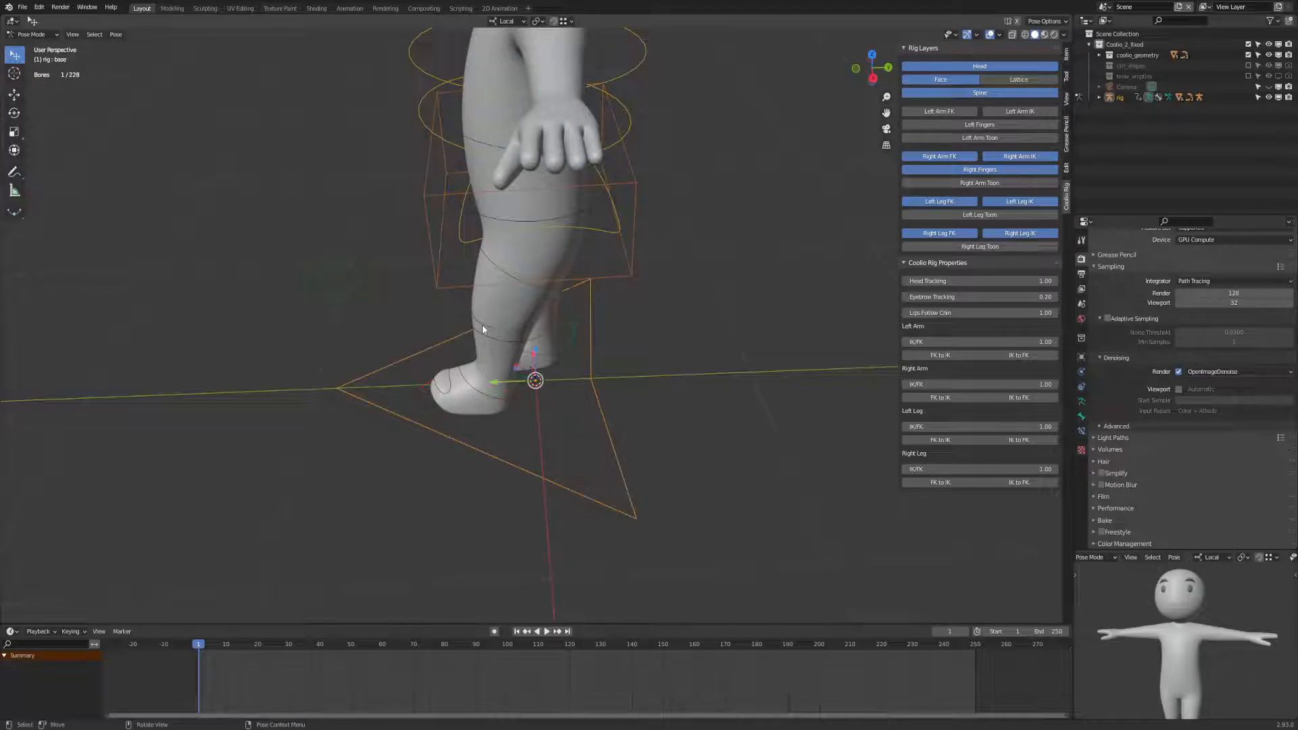
{"action": "left_click", "coordinate": [481, 325]}
{"action": "middle_click_drag", "start_coordinate": [588, 395], "coordinate": [756, 338]}
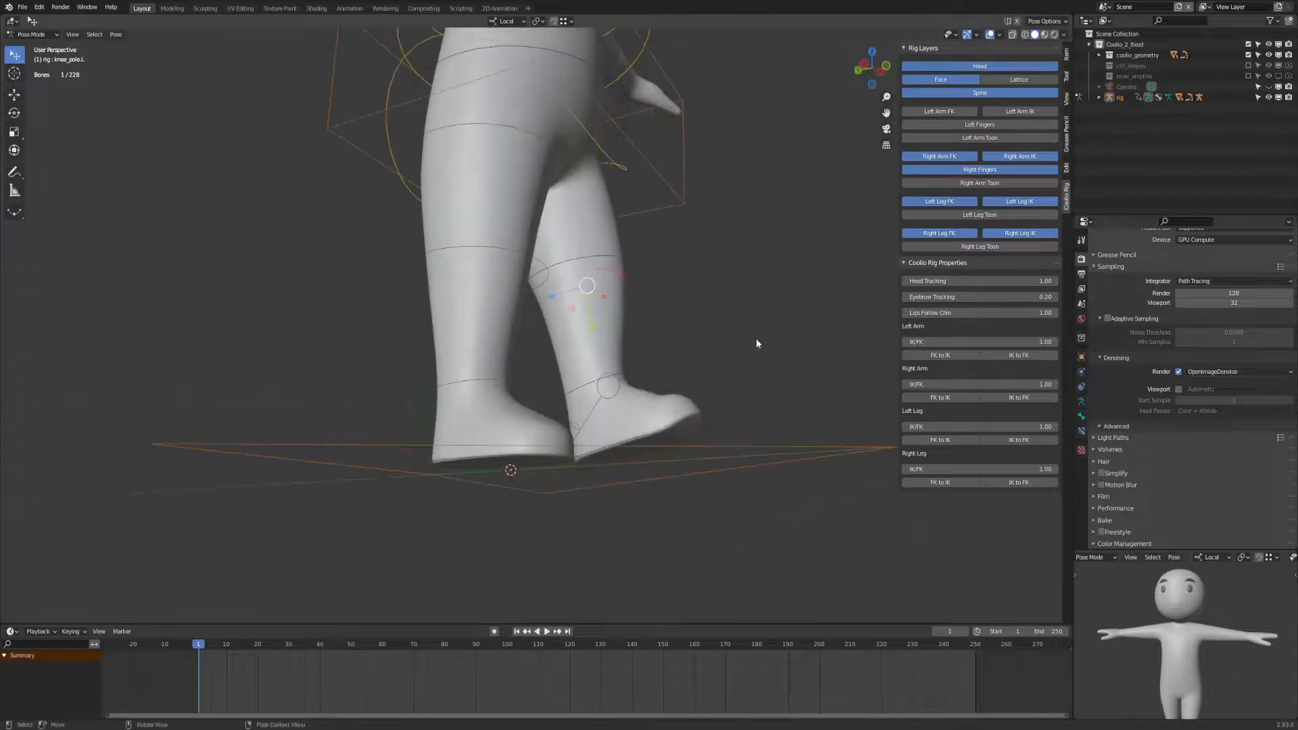
{"action": "key", "text": "s"}
{"action": "left_click", "coordinate": [756, 281]}
{"action": "middle_click_drag", "start_coordinate": [756, 281], "coordinate": [715, 303]}
{"action": "key", "text": "g"}
{"action": "right_click", "coordinate": [759, 272]}
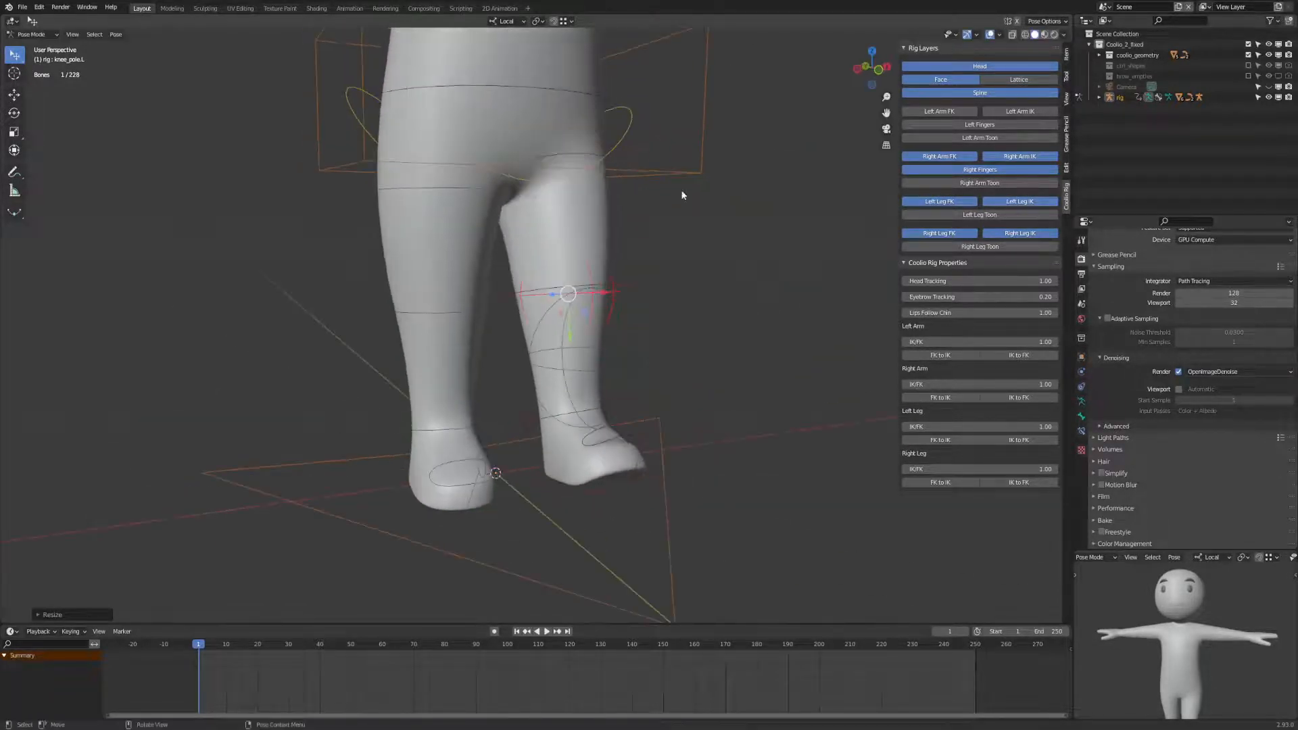
Move the left knee pole control well out in front of the leg.
{"action": "middle_click_drag", "start_coordinate": [682, 193], "coordinate": [703, 321], "text": "ctrl"}
{"action": "middle_click_drag", "start_coordinate": [702, 322], "coordinate": [632, 349]}
{"action": "middle_click_drag", "start_coordinate": [717, 424], "coordinate": [466, 304]}
{"action": "middle_click_drag", "start_coordinate": [548, 309], "coordinate": [561, 305]}
{"action": "key", "text": "g"}
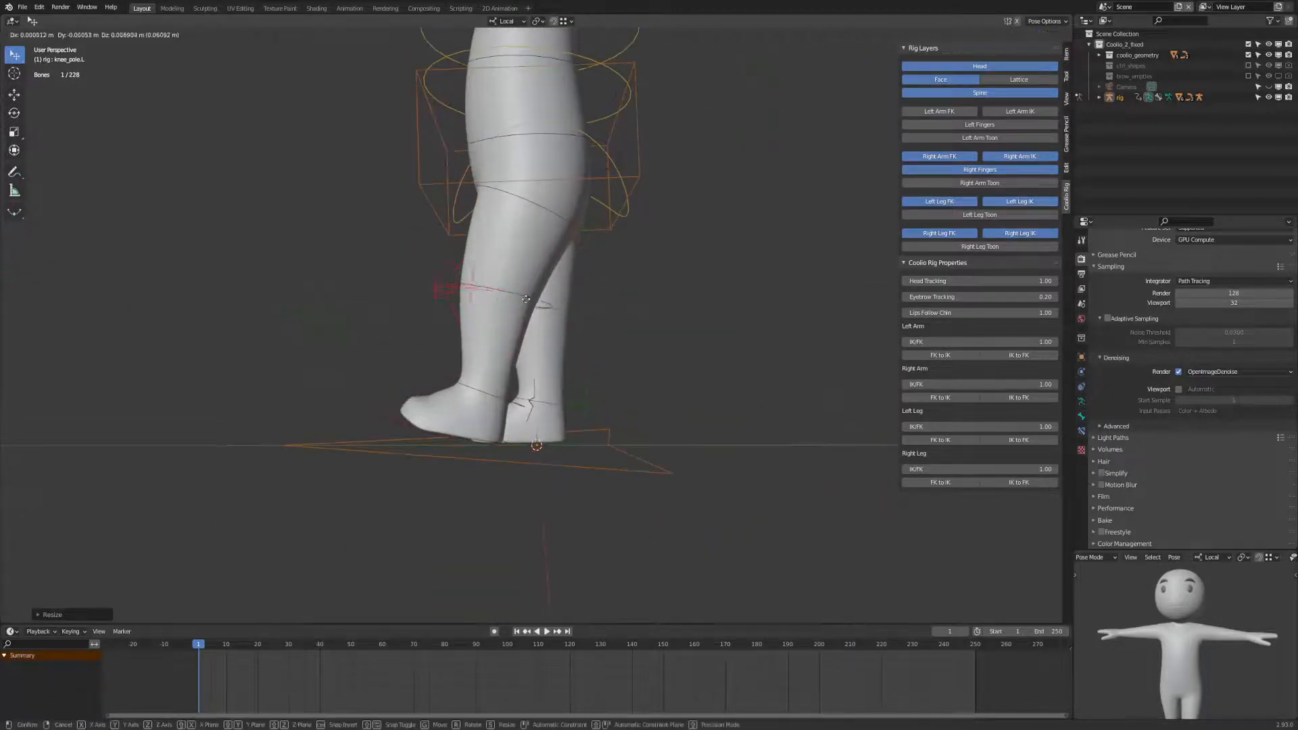
{"action": "left_click", "coordinate": [301, 269]}
Try moving the left knee pole control freely to swing the knee's direction.
{"action": "middle_click_drag", "start_coordinate": [301, 283], "coordinate": [476, 382]}
{"action": "key", "text": "g"}
{"action": "right_click", "coordinate": [526, 382]}
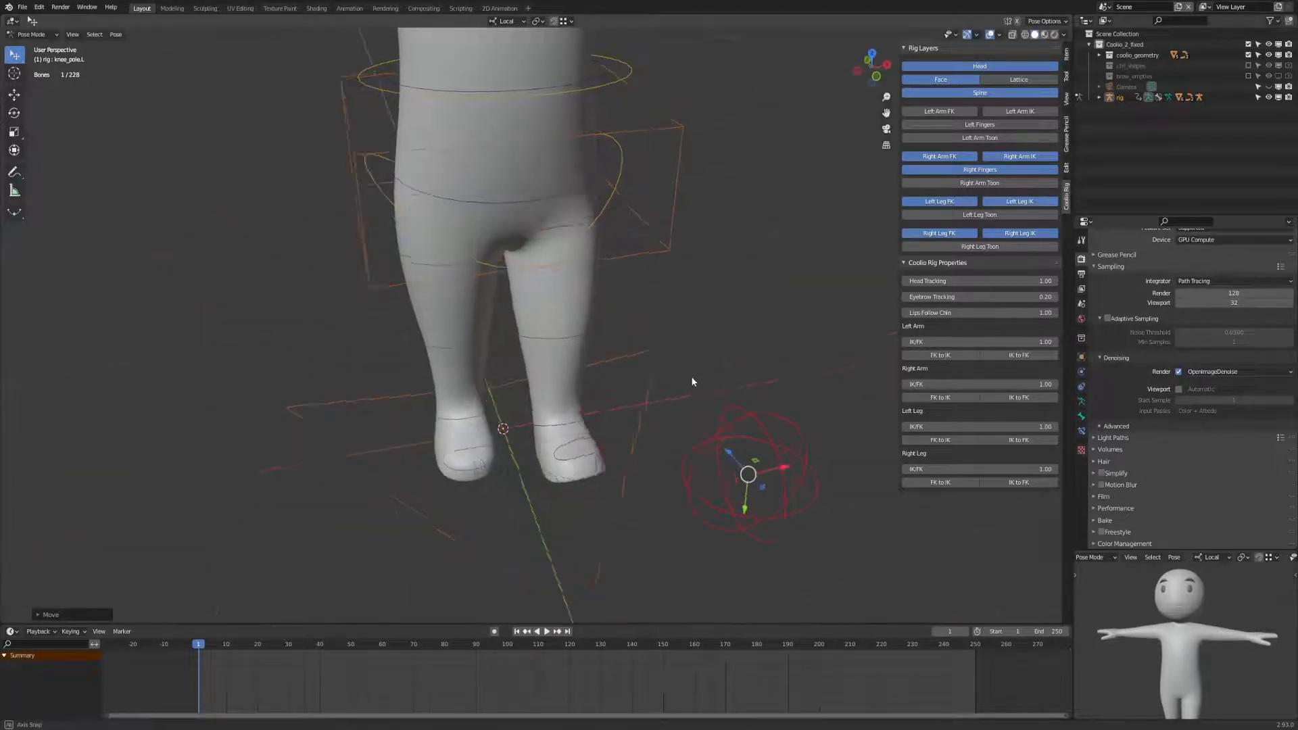
Reset the pose of all the rig's controls, deselect them, and save the file.
{"action": "key", "text": "a"}
{"action": "middle_click_drag", "start_coordinate": [691, 376], "coordinate": [604, 326]}
{"action": "key", "text": "alt+g"}
{"action": "key", "text": "alt+a"}
{"action": "key", "text": "ctrl+s"}
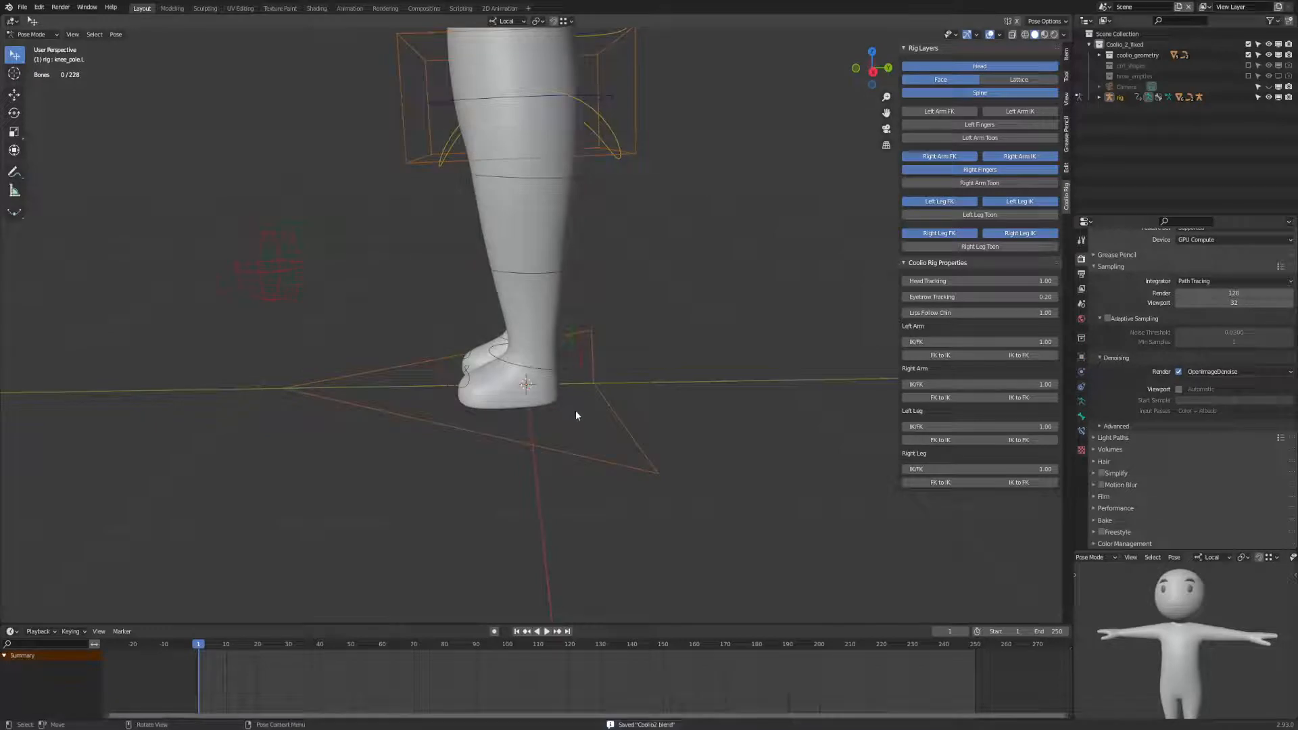
Move and rotate the main left foot IK control to place the foot a step forward with the knee bent.
{"action": "left_click", "coordinate": [532, 356]}
{"action": "key", "text": "g"}
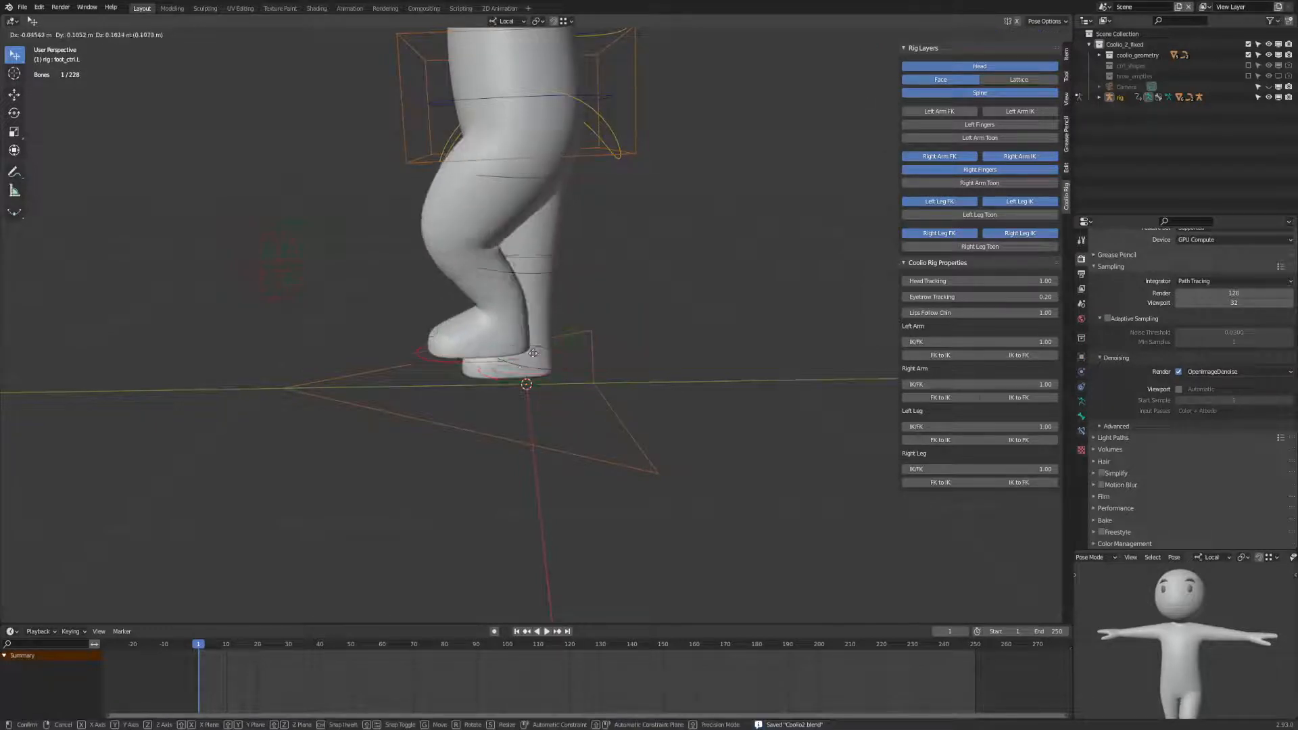
{"action": "left_click", "coordinate": [524, 371]}
{"action": "key", "text": "r"}
{"action": "left_click", "coordinate": [646, 309]}
{"action": "key", "text": "g"}
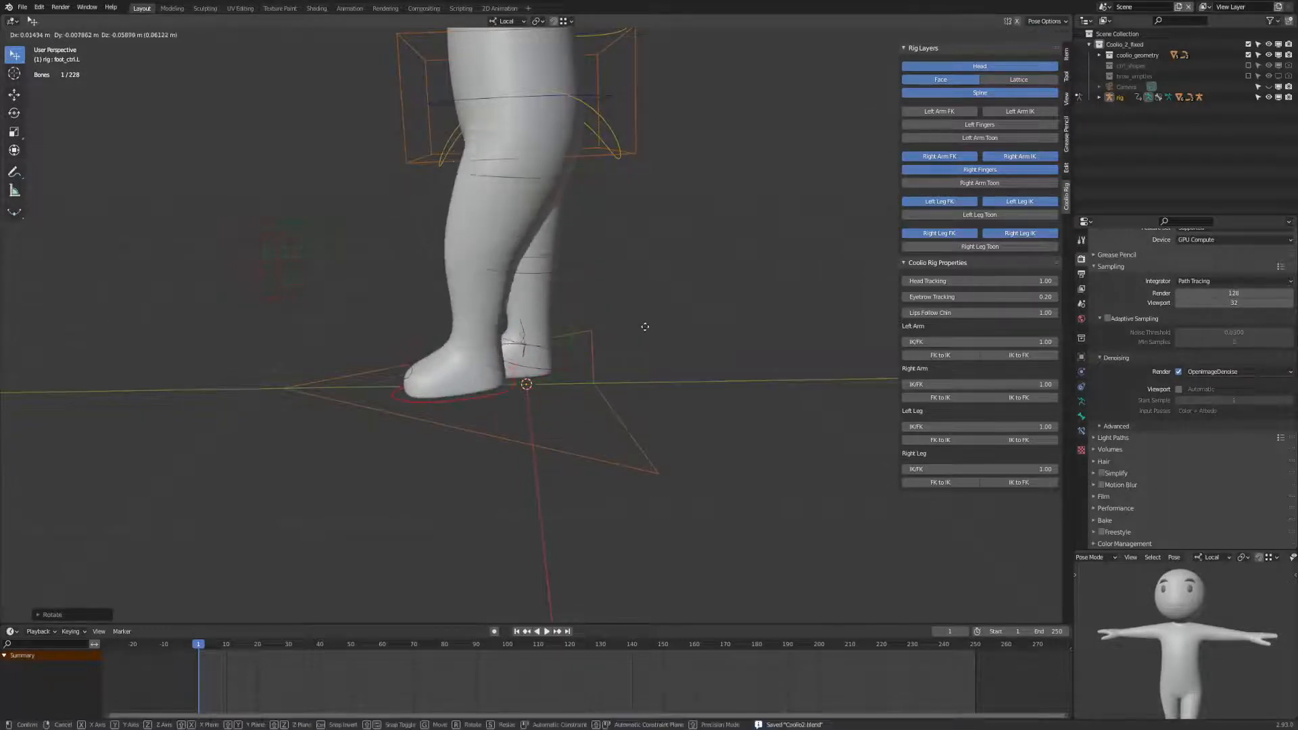
{"action": "left_click", "coordinate": [644, 327]}
Lift the left heel by rotating the foot roll control about local X, and rotate the toe control to bend the toes down.
{"action": "left_click", "coordinate": [522, 330]}
{"action": "key", "text": "r"}
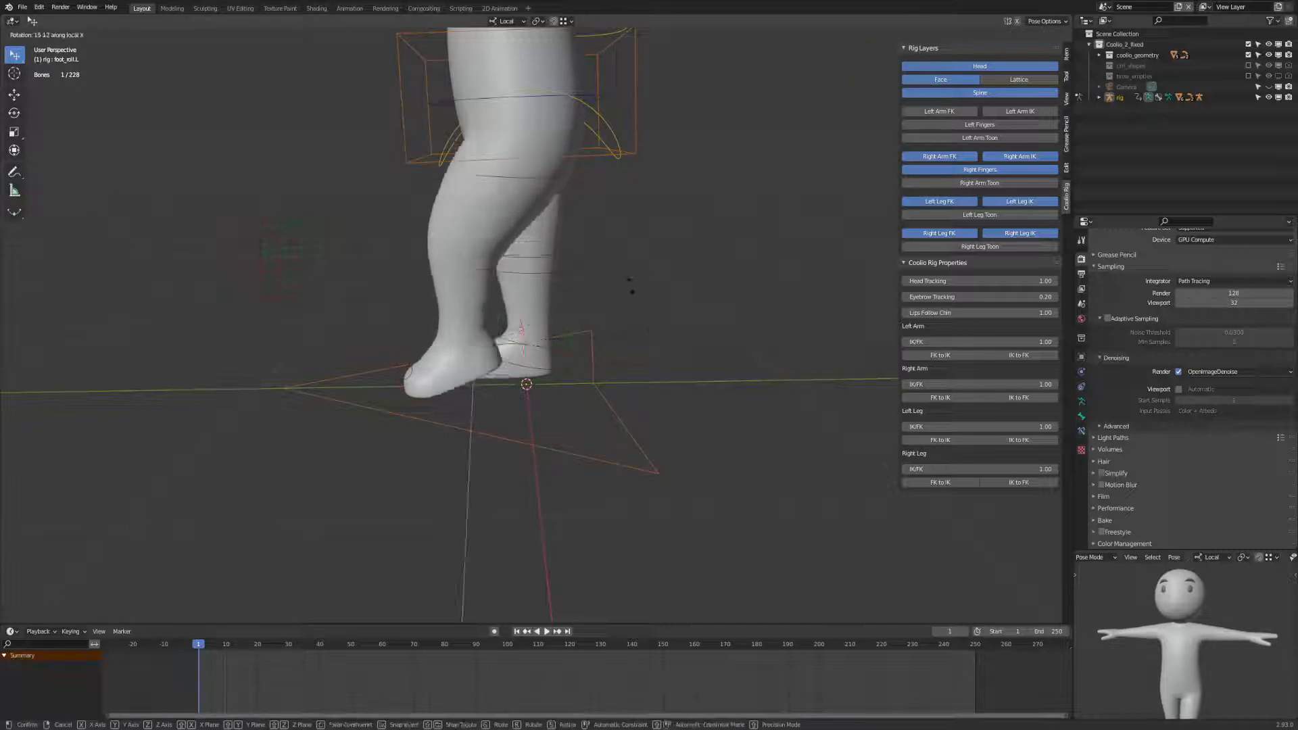
{"action": "left_click", "coordinate": [305, 317]}
{"action": "left_click", "coordinate": [419, 358]}
{"action": "key", "text": "r"}
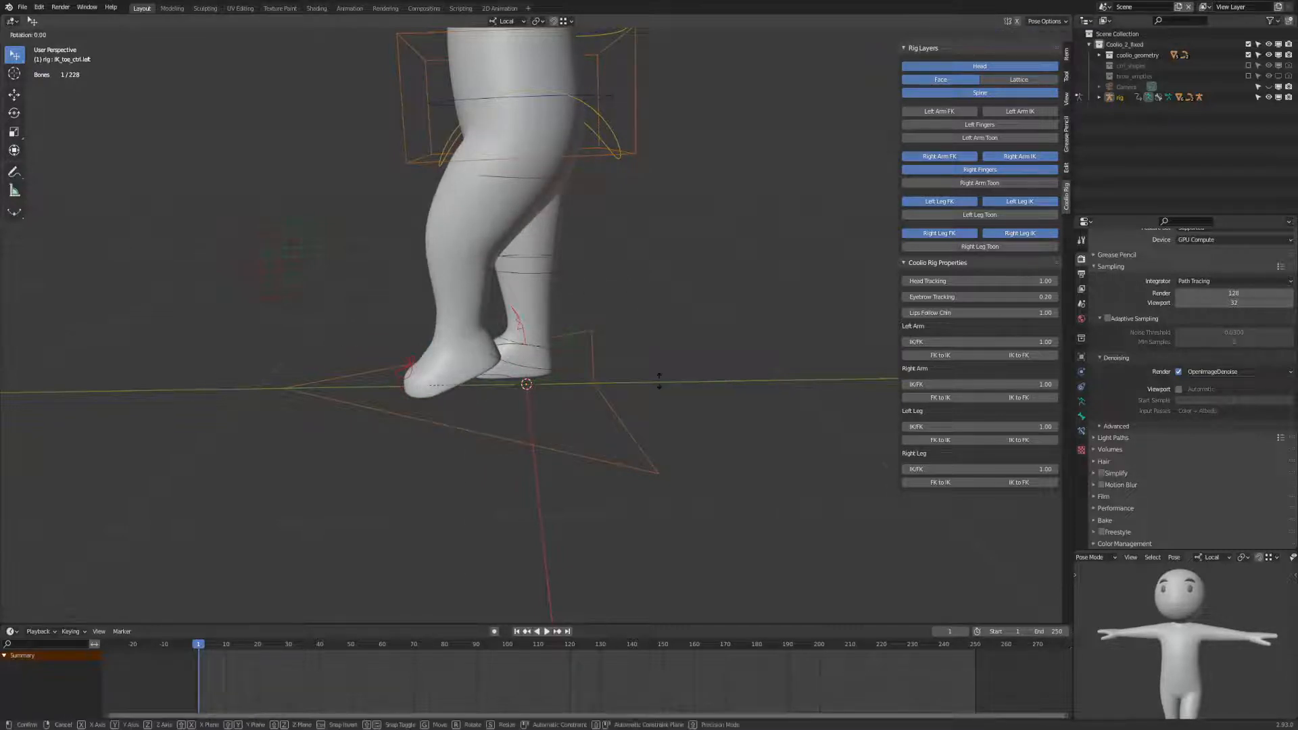
{"action": "left_click", "coordinate": [529, 242]}
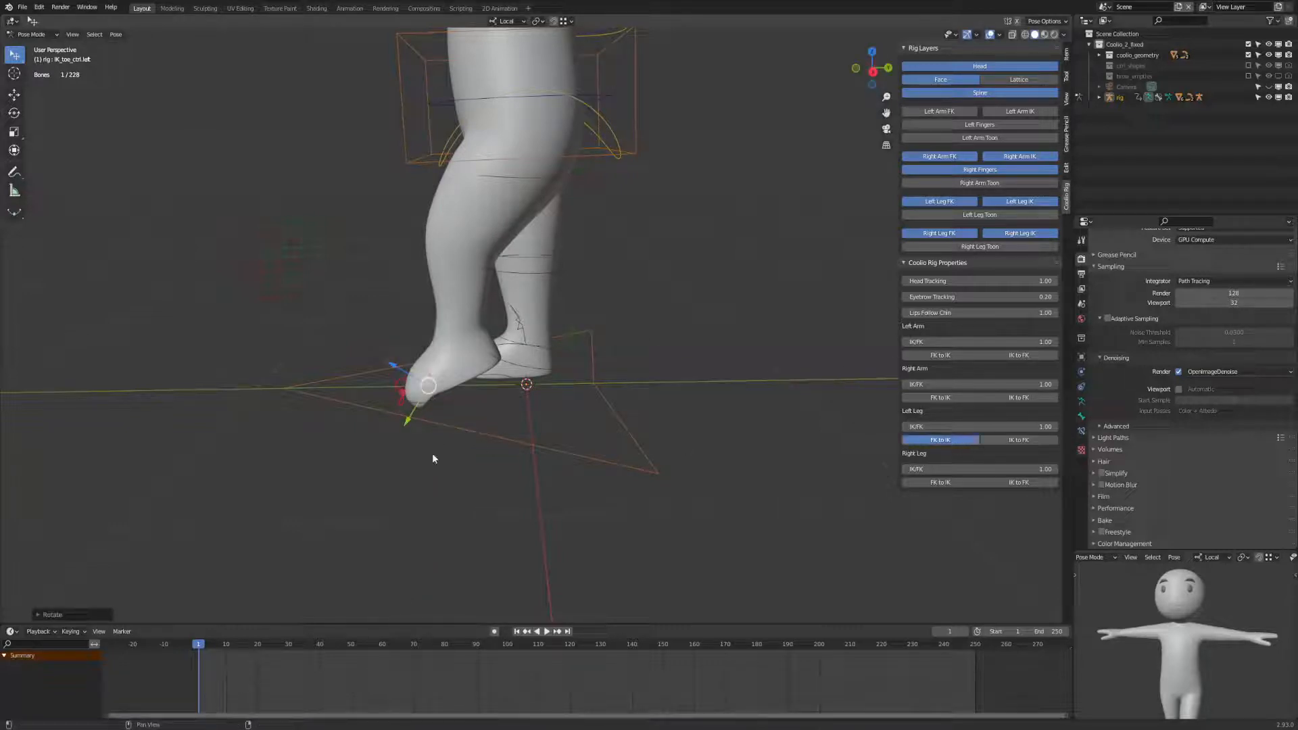
Snap the left leg's FK controls to the IK pose and set its IK/FK to 0.
{"action": "left_click", "coordinate": [414, 467]}
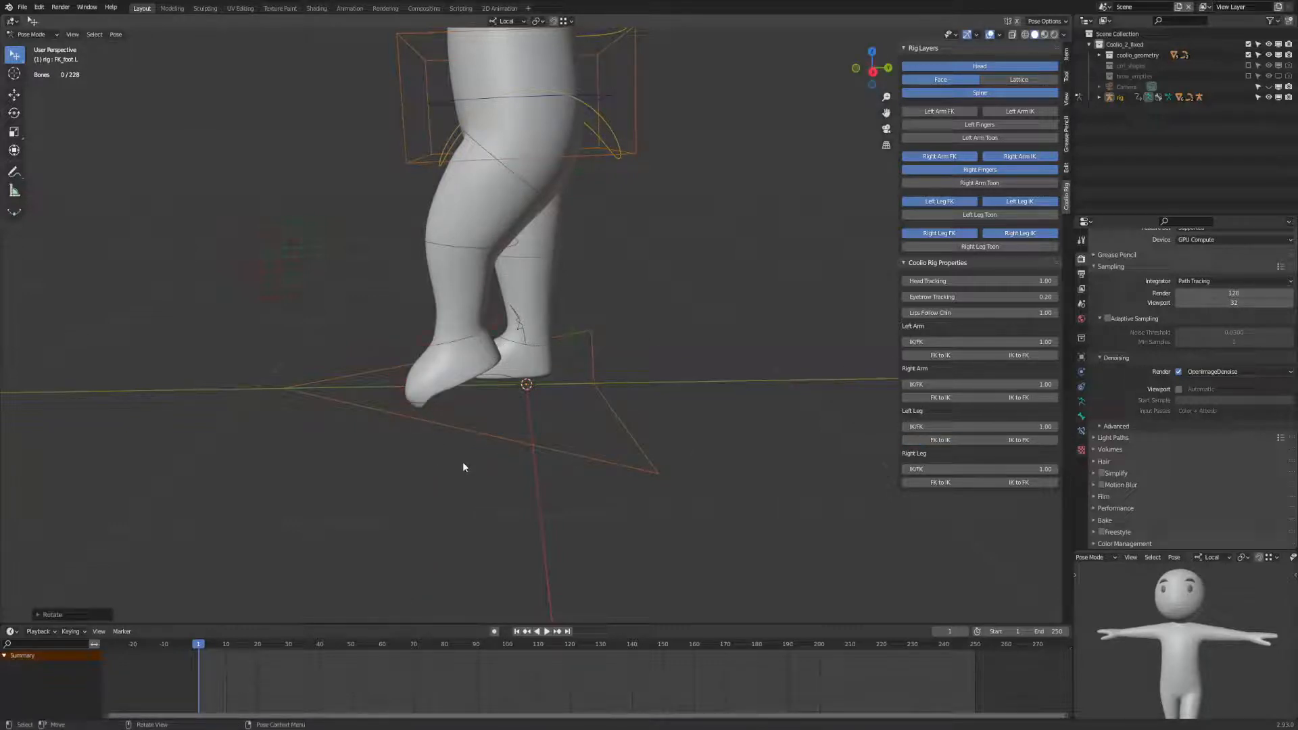
{"action": "left_click", "coordinate": [1019, 425]}
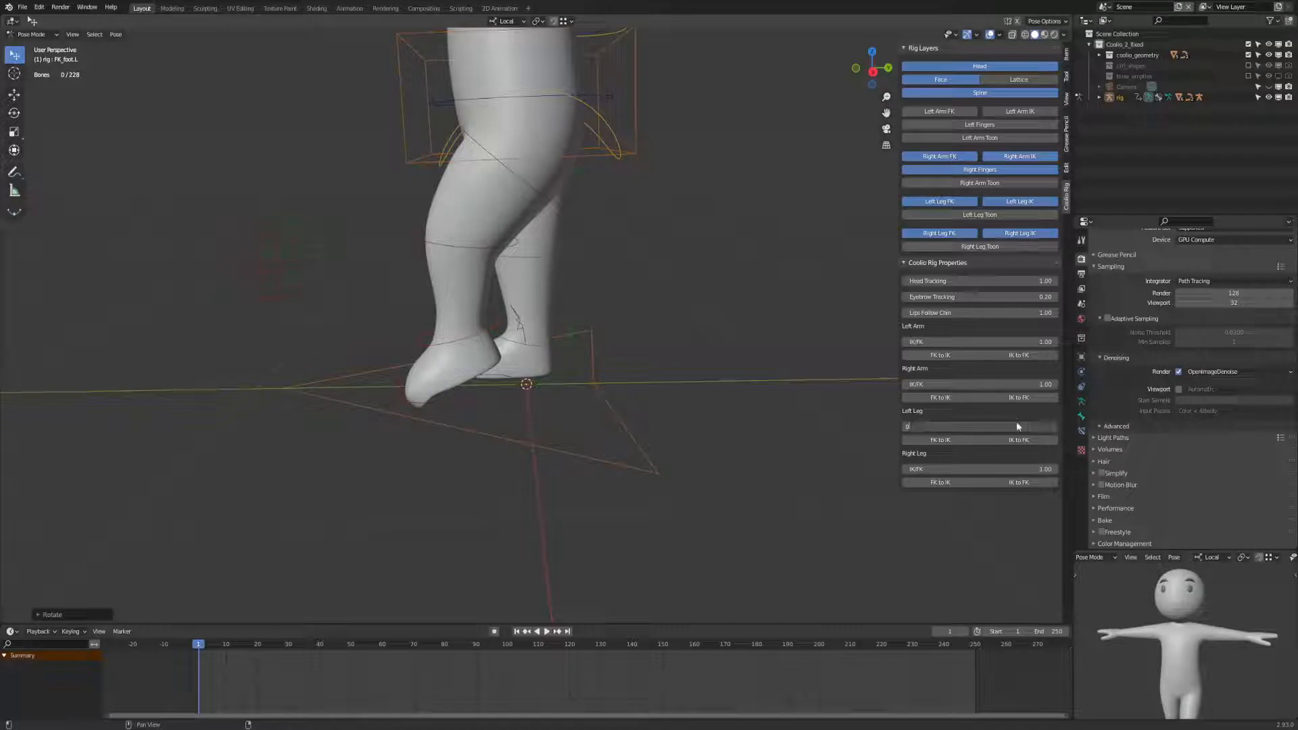
{"action": "key", "text": "Return"}
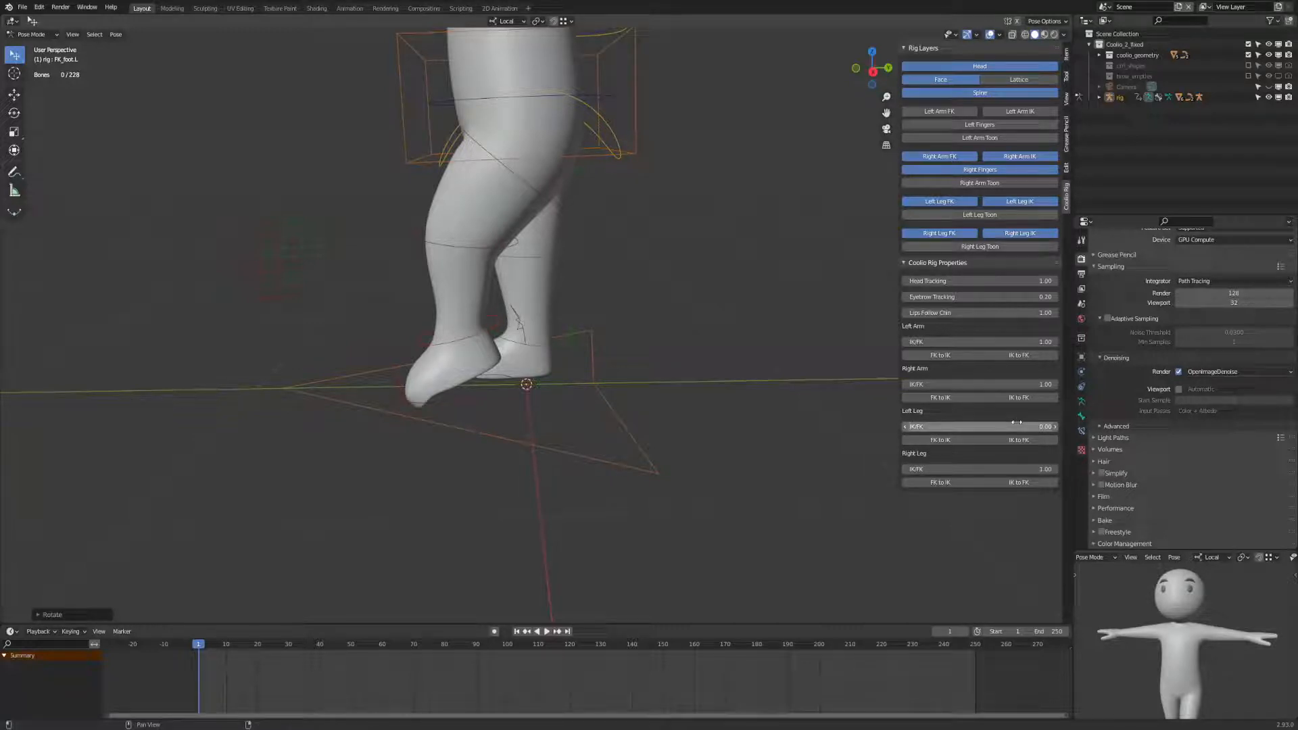
Rotate the left foot FK control to tilt the foot and view it from several sides.
{"action": "left_click", "coordinate": [458, 335]}
{"action": "key", "text": "r"}
{"action": "left_click", "coordinate": [646, 415]}
{"action": "middle_click_drag", "start_coordinate": [632, 413], "coordinate": [729, 403]}
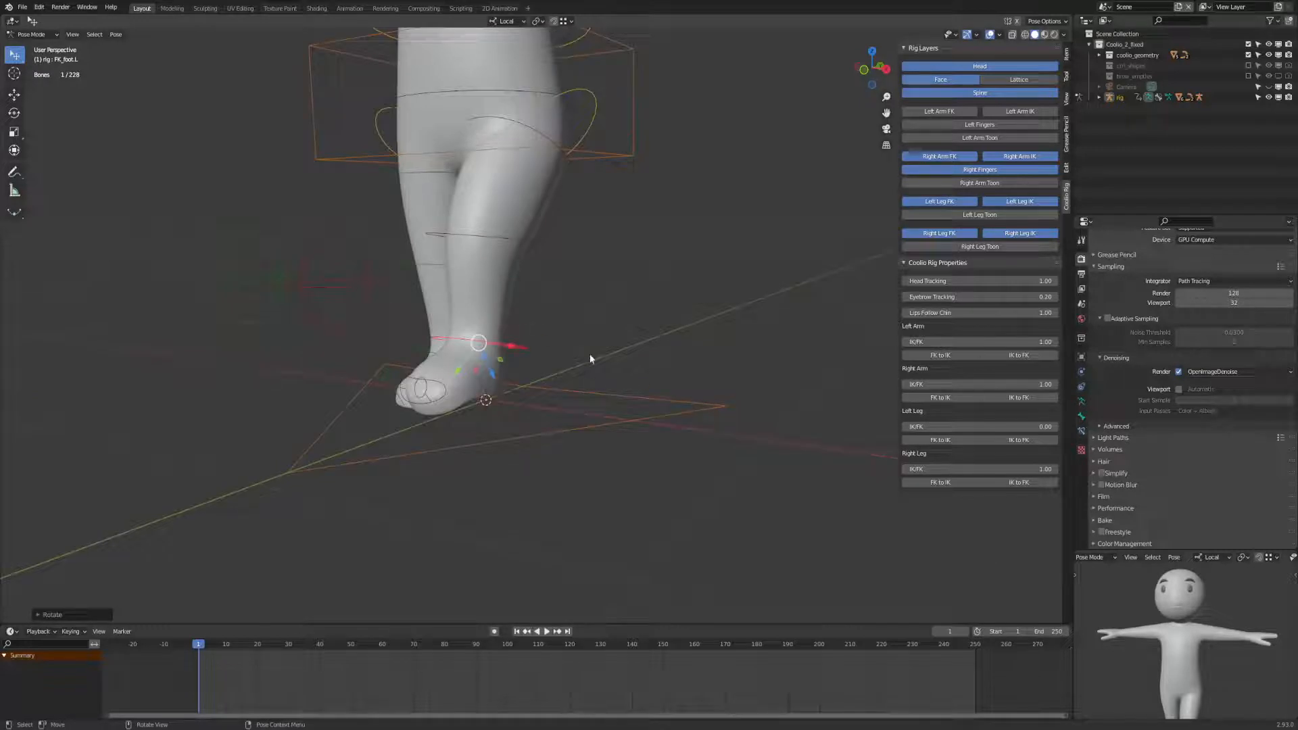
{"action": "middle_click_drag", "start_coordinate": [811, 355], "coordinate": [686, 372]}
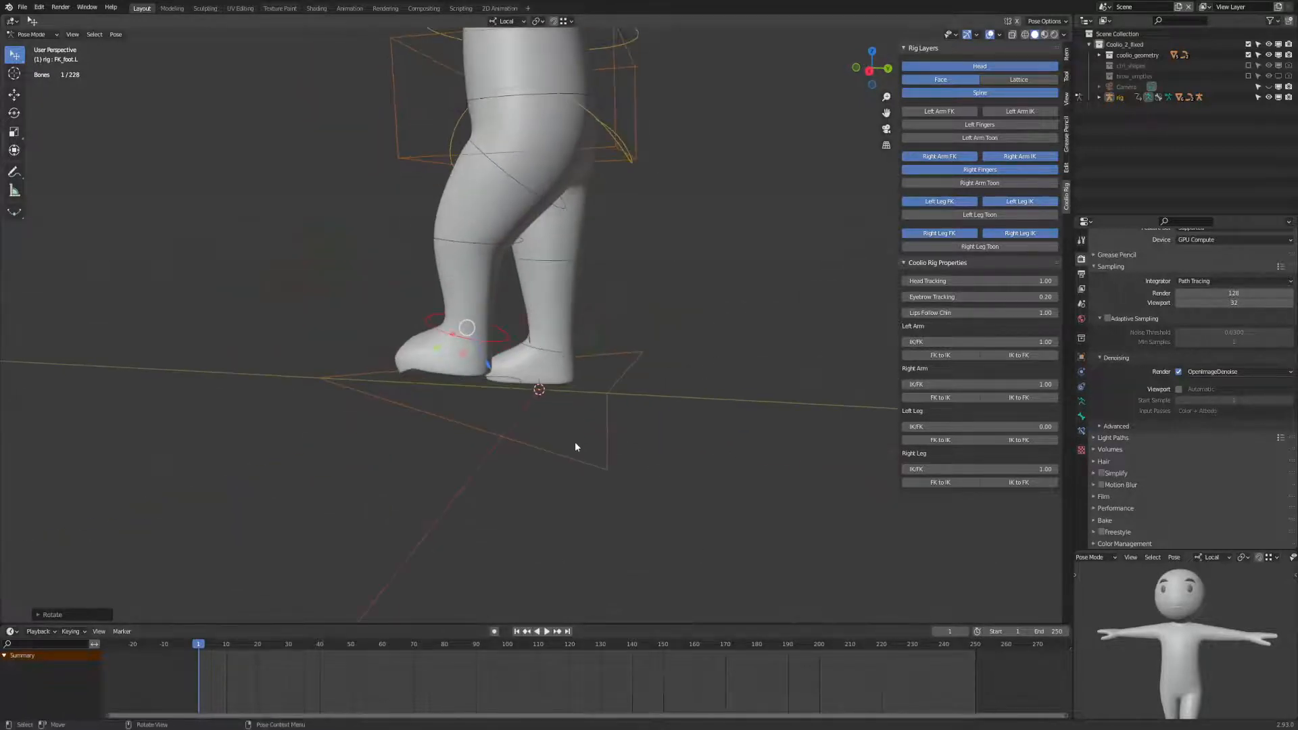
Return the whole rig to its rest pose, clear the selection, and save the file.
{"action": "key", "text": "a"}
{"action": "key", "text": "alt+a"}
{"action": "key", "text": "ctrl+s"}
Show the Left Leg Toon and Right Leg Toon control layers.
{"action": "middle_click_drag", "start_coordinate": [484, 469], "coordinate": [492, 529]}
{"action": "scroll", "coordinate": [459, 566], "scroll_direction": "down", "scroll_amount": 3}
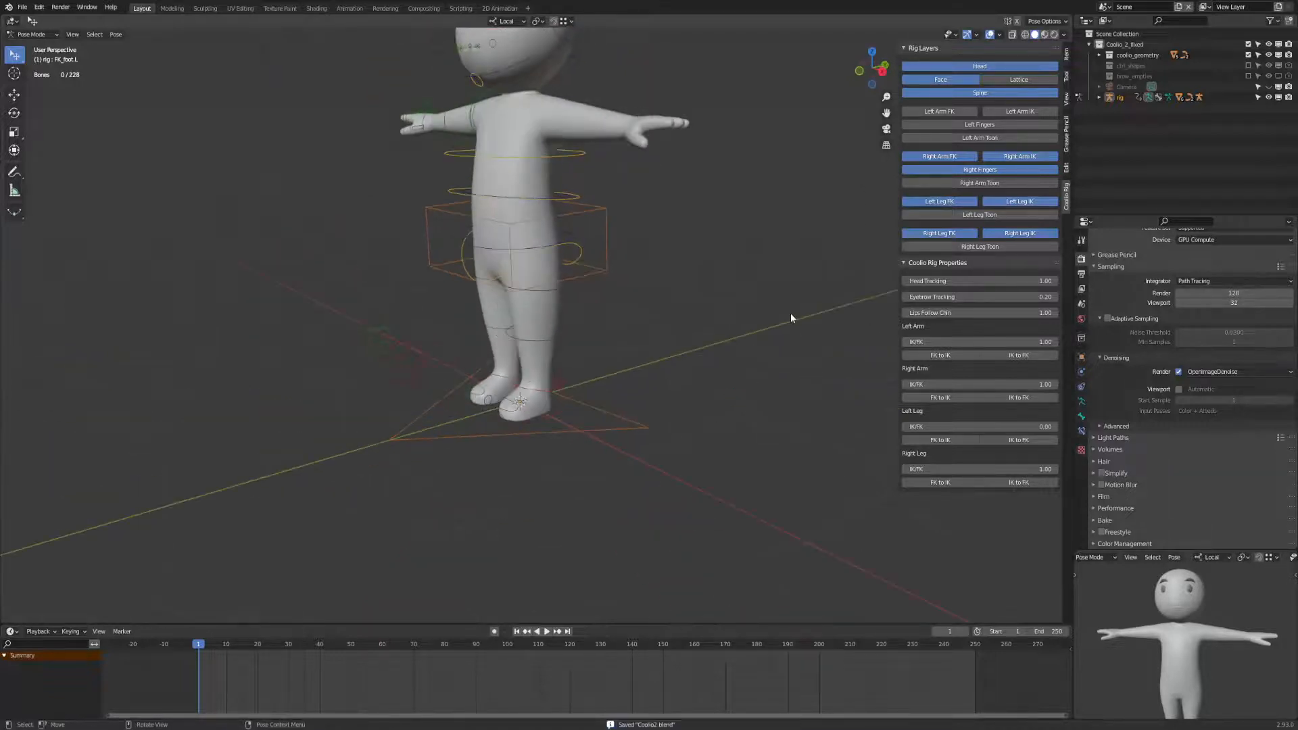
{"action": "middle_click_drag", "start_coordinate": [789, 315], "coordinate": [784, 399], "text": "shift"}
{"action": "middle_click_drag", "start_coordinate": [784, 398], "coordinate": [811, 365]}
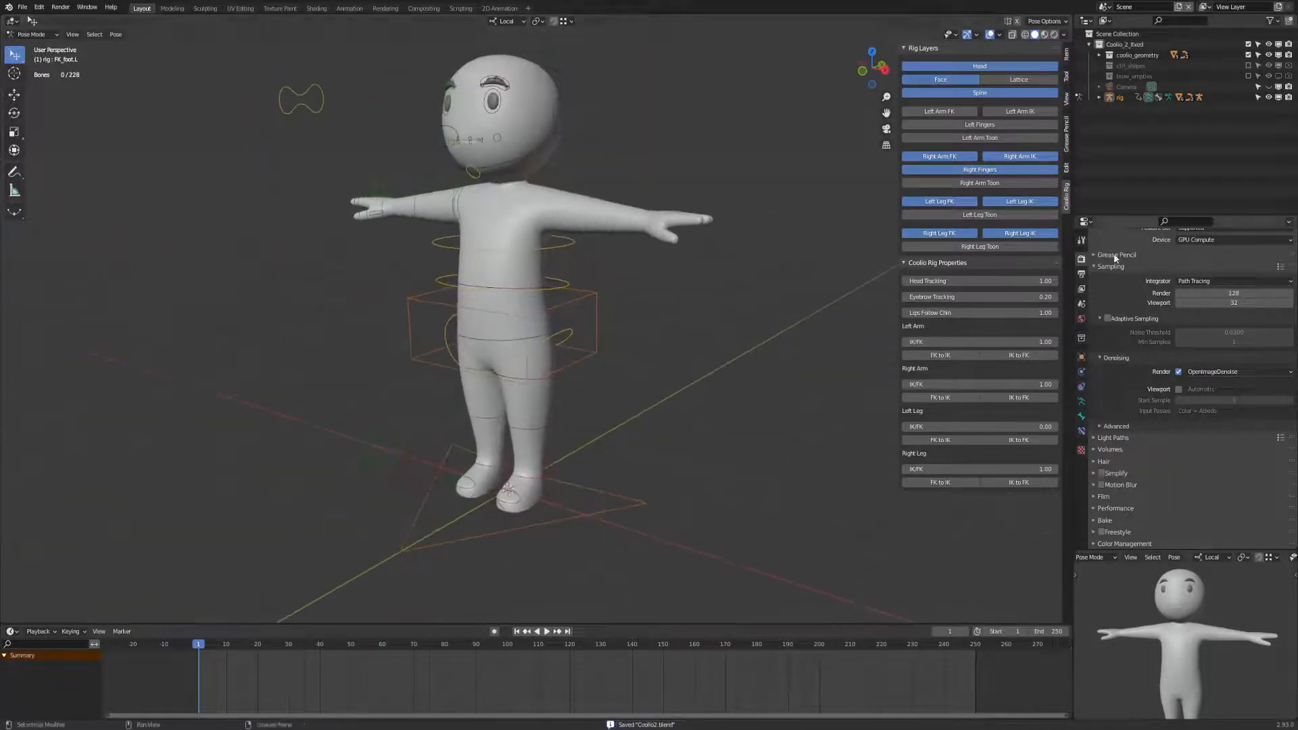
{"action": "left_click", "coordinate": [995, 248]}
{"action": "middle_click_drag", "start_coordinate": [751, 428], "coordinate": [517, 484]}
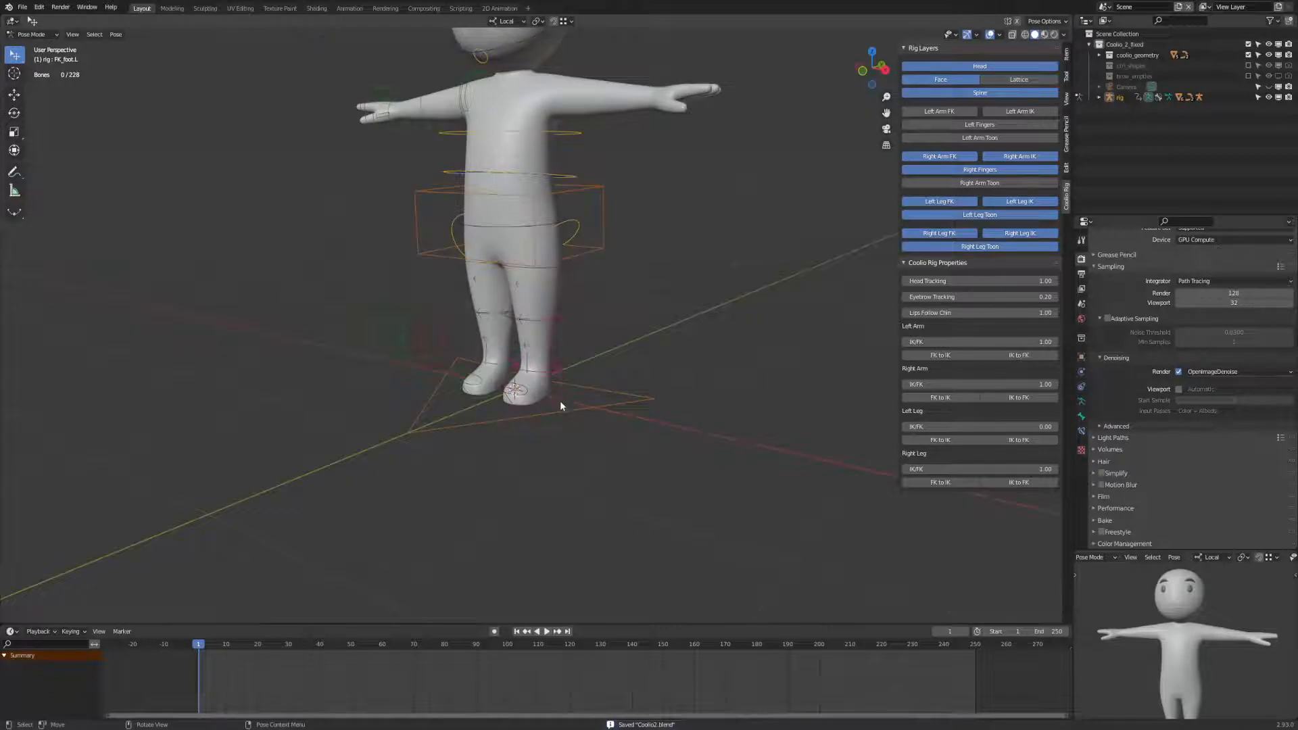
Set the left leg's IK/FK to 1.00 and try moving the left foot IK control before and after the switch.
{"action": "middle_click_drag", "start_coordinate": [525, 318], "coordinate": [630, 379]}
{"action": "key", "text": "g"}
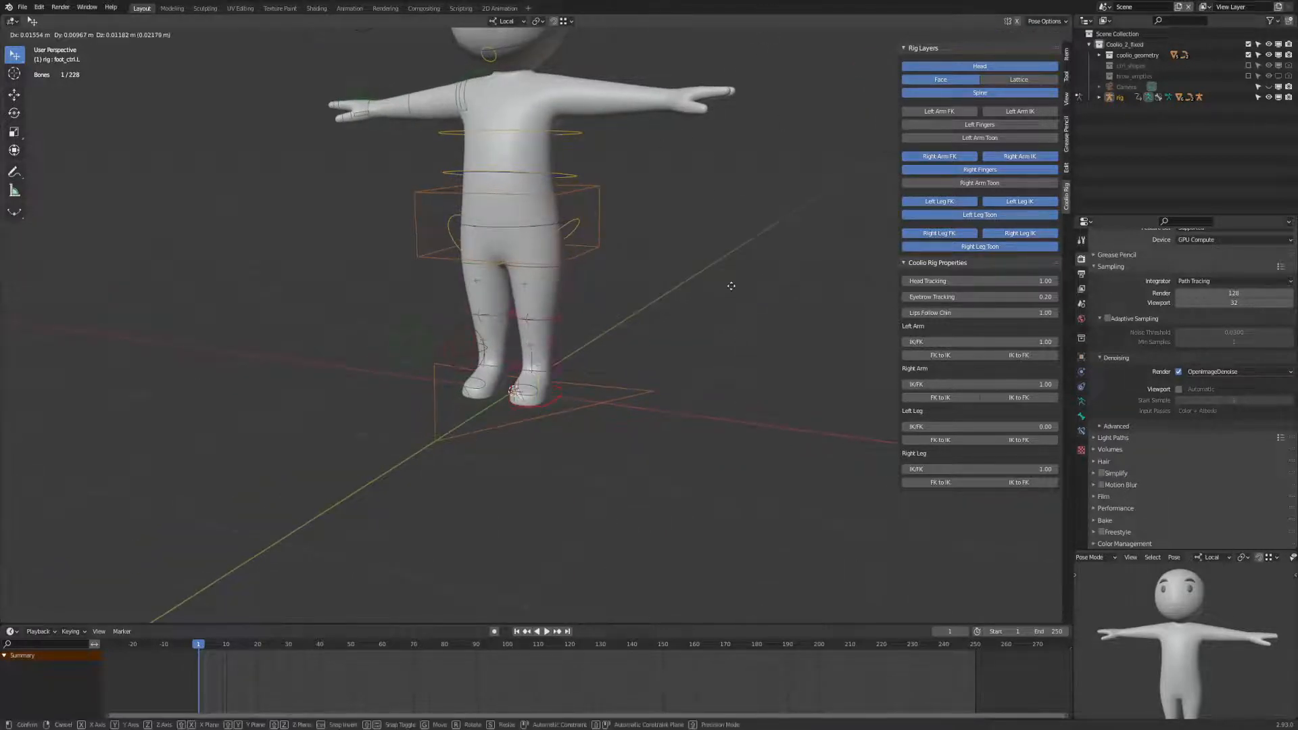
{"action": "left_click", "coordinate": [725, 261]}
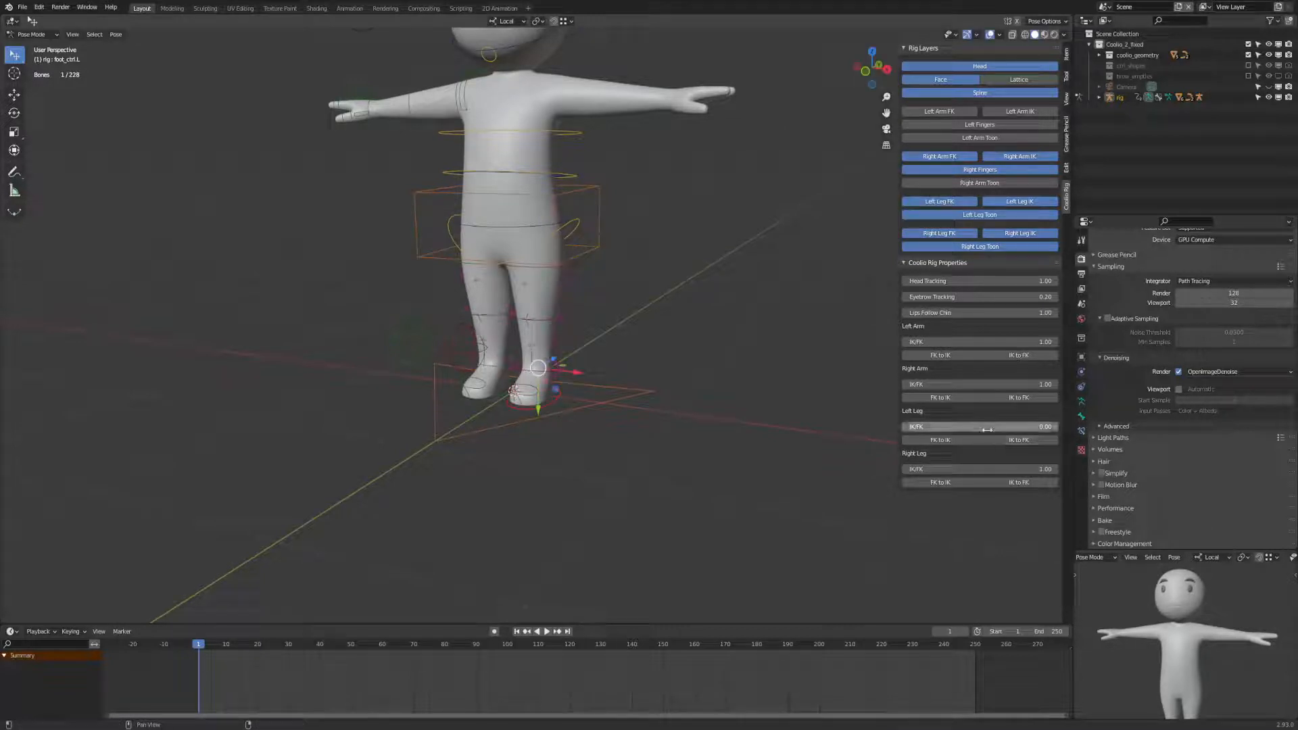
{"action": "left_click_drag", "start_coordinate": [966, 427], "coordinate": [1044, 427]}
{"action": "key", "text": "g"}
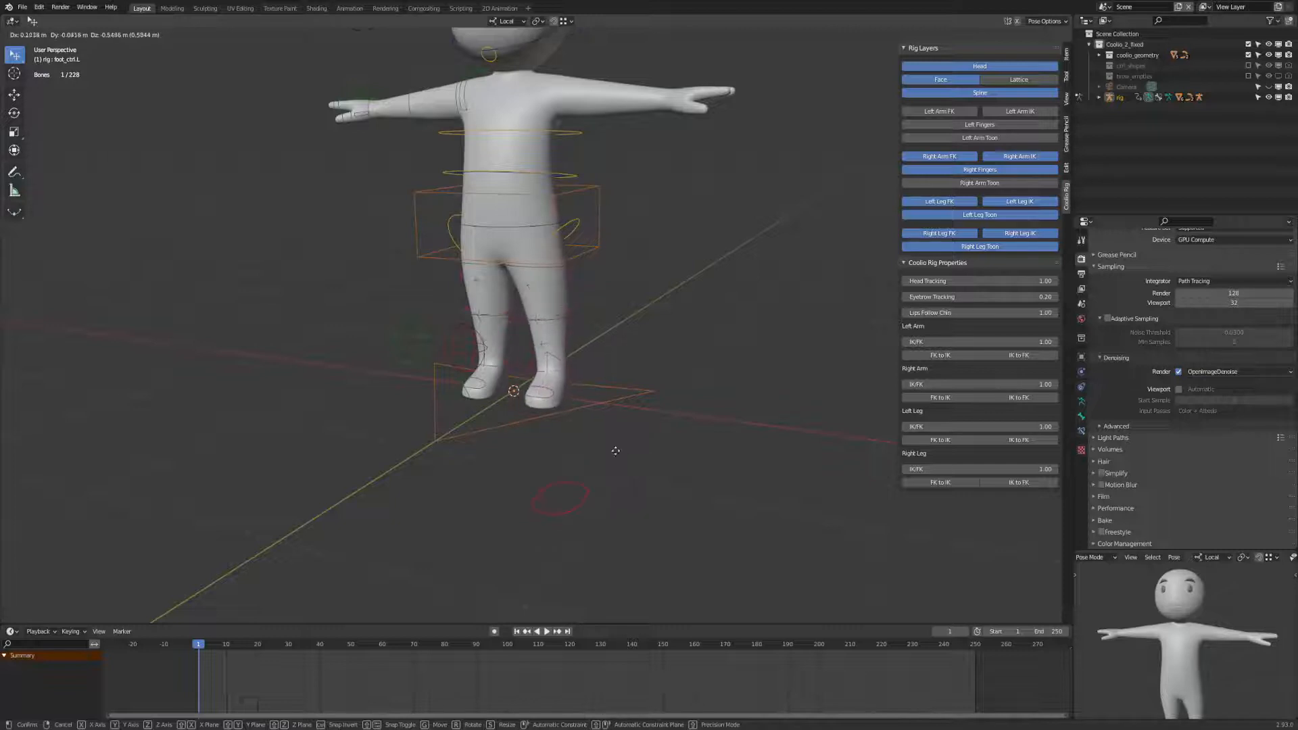
{"action": "left_click", "coordinate": [605, 461]}
{"action": "middle_click_drag", "start_coordinate": [605, 462], "coordinate": [586, 466]}
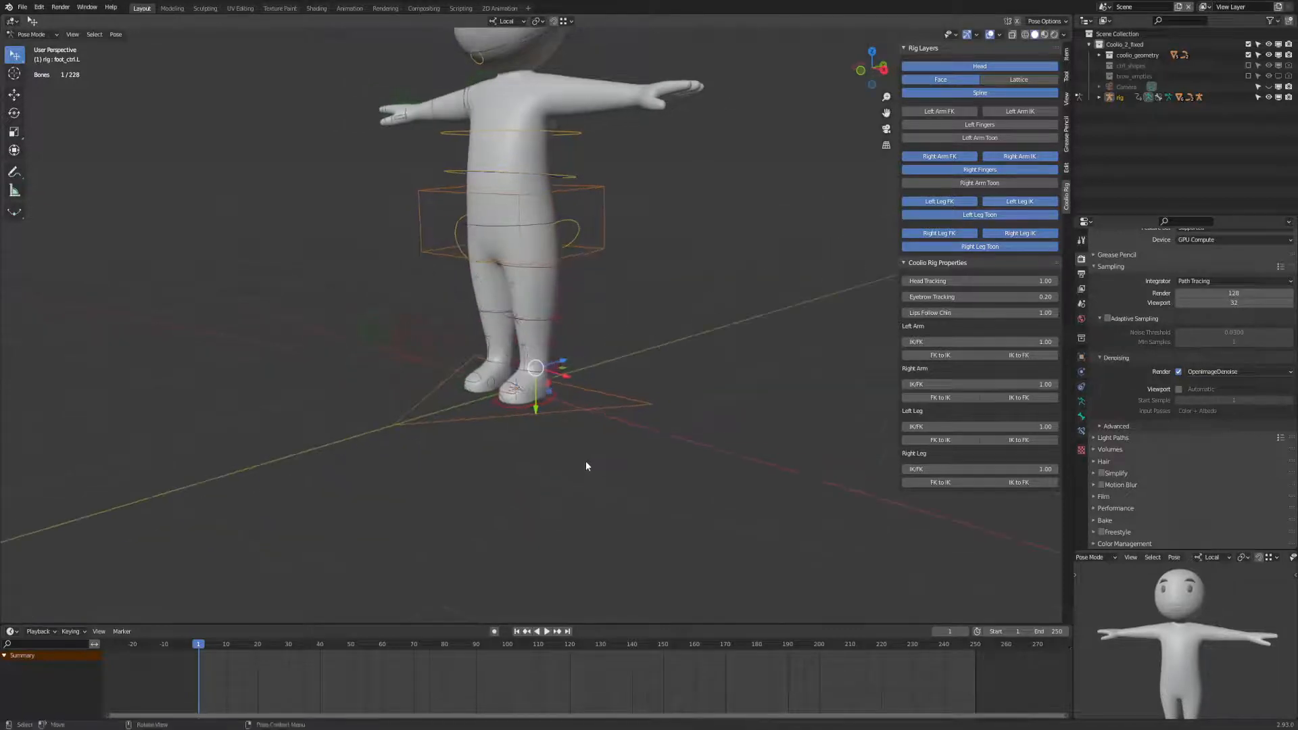
Hide the Left Leg FK layer and try moving the left foot toon control by itself.
{"action": "left_click", "coordinate": [546, 383]}
{"action": "left_click", "coordinate": [962, 202]}
{"action": "scroll", "coordinate": [691, 311], "scroll_direction": "up", "scroll_amount": 5}
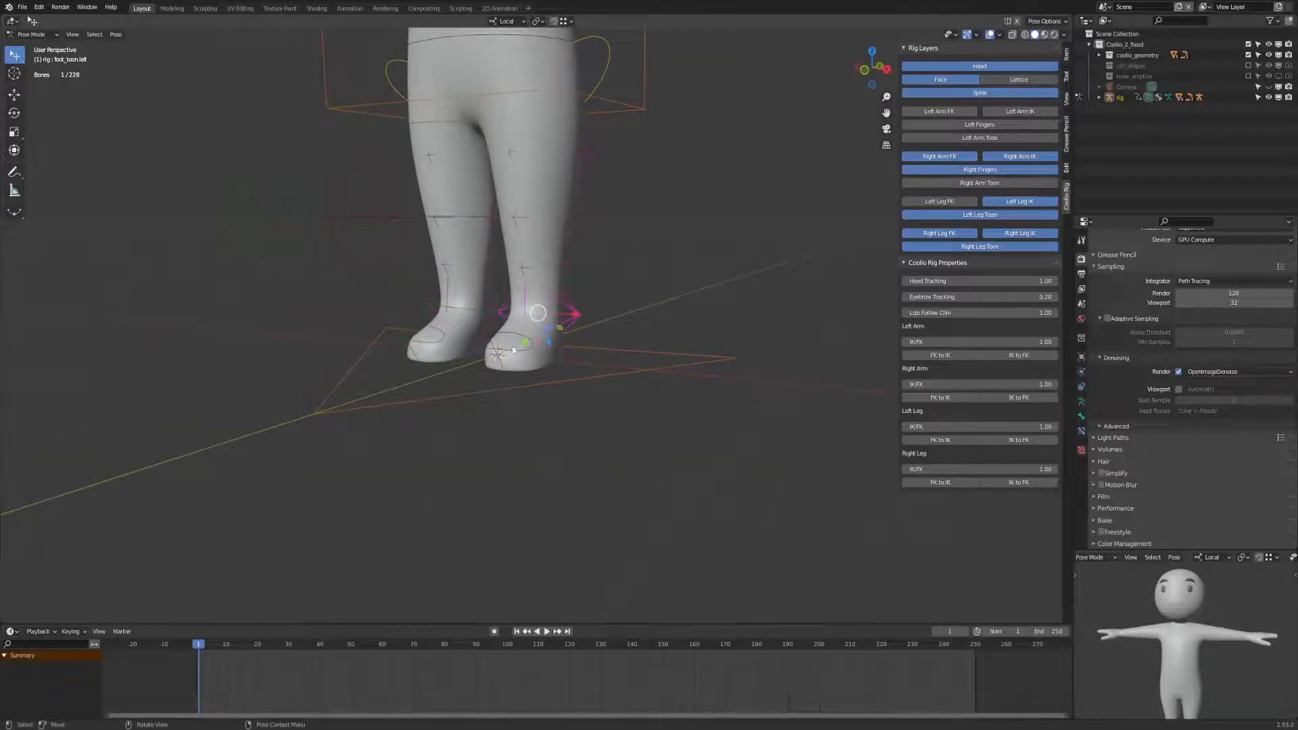
{"action": "key", "text": "g"}
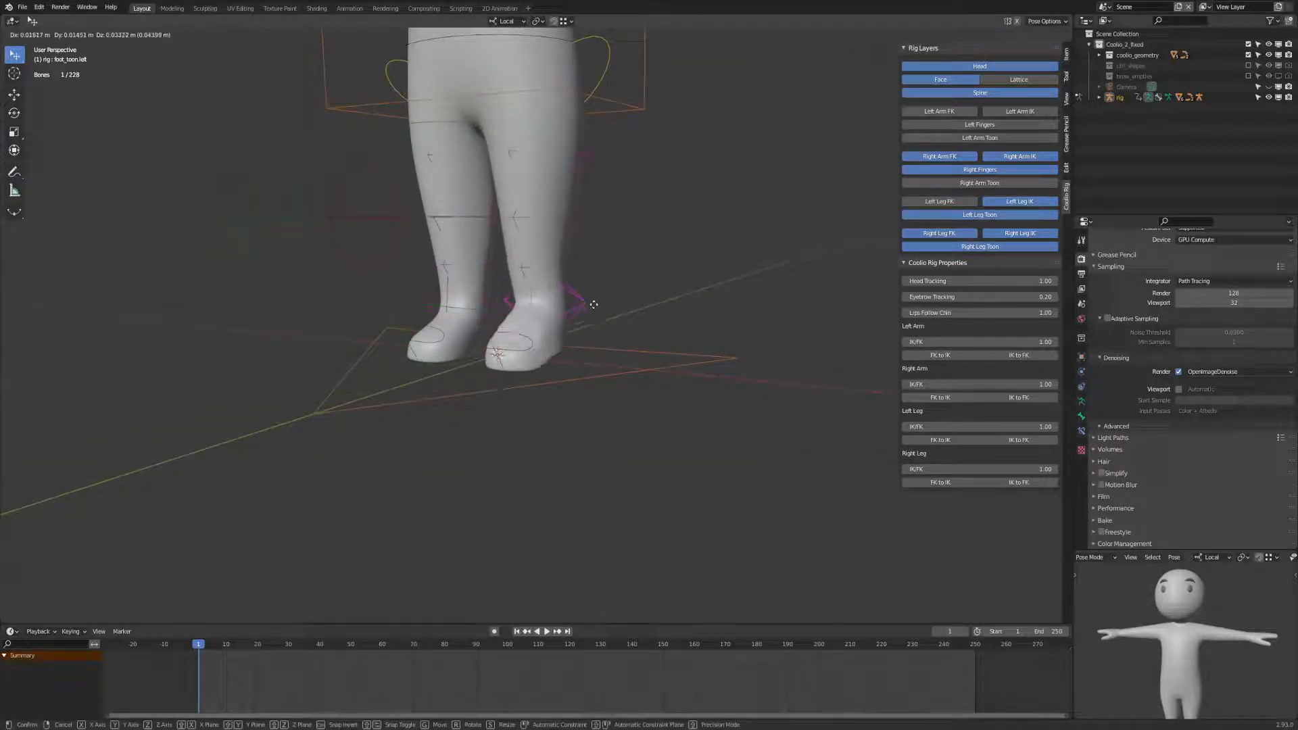
{"action": "left_click", "coordinate": [537, 342]}
Select the left foot toon and toe IK controls together and move them to pull the whole foot downward.
{"action": "left_click", "coordinate": [529, 342], "text": "shift"}
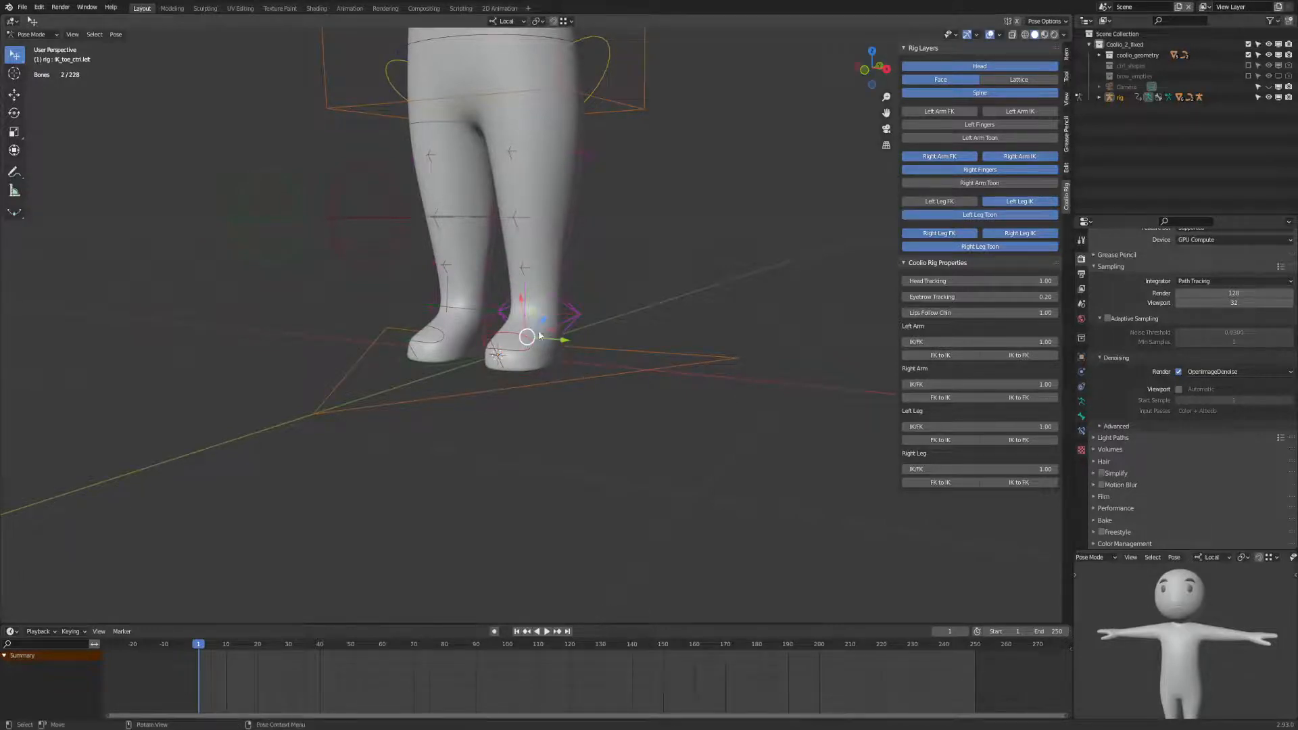
{"action": "mouse_move", "coordinate": [541, 341]}
{"action": "middle_mouse_down"}
{"action": "mouse_move", "coordinate": [521, 319]}
{"action": "mouse_move", "coordinate": [538, 334]}
{"action": "middle_mouse_up"}
{"action": "key", "text": "g"}
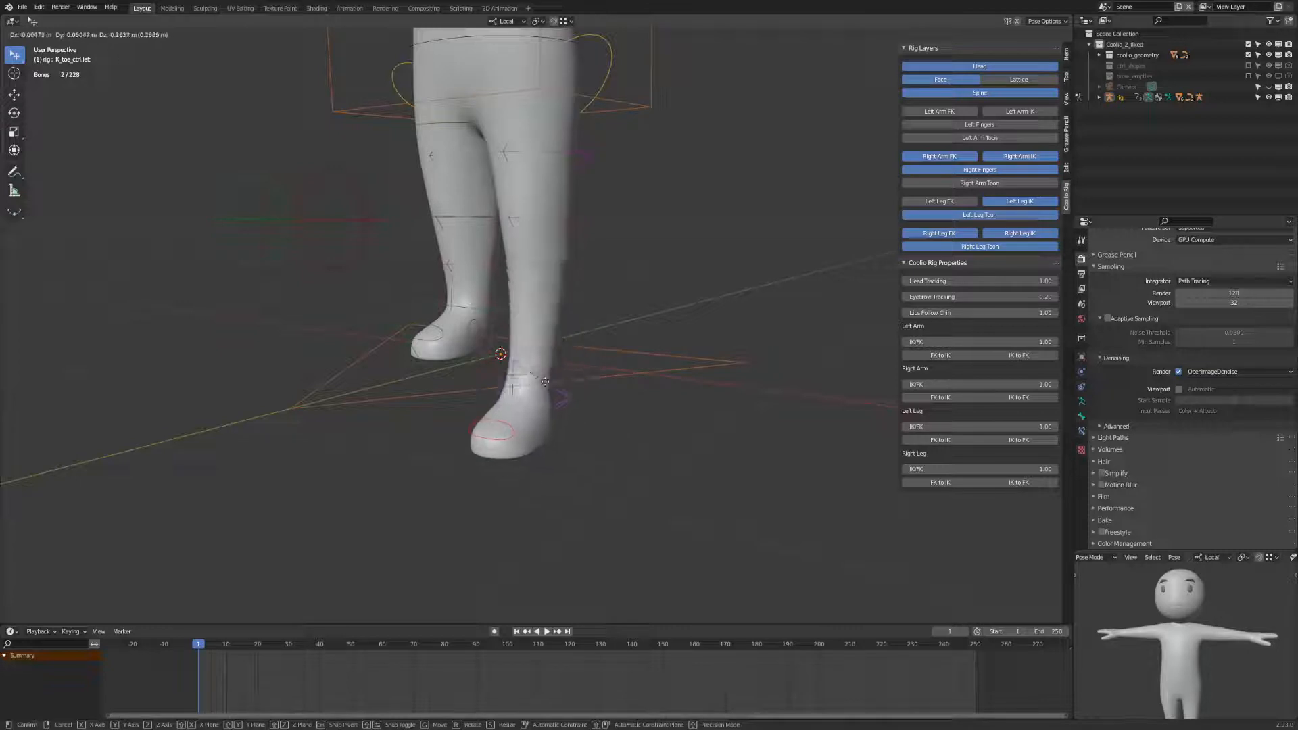
{"action": "right_click", "coordinate": [570, 477]}
{"action": "middle_click_drag", "start_coordinate": [709, 341], "coordinate": [646, 313]}
{"action": "key", "text": "g"}
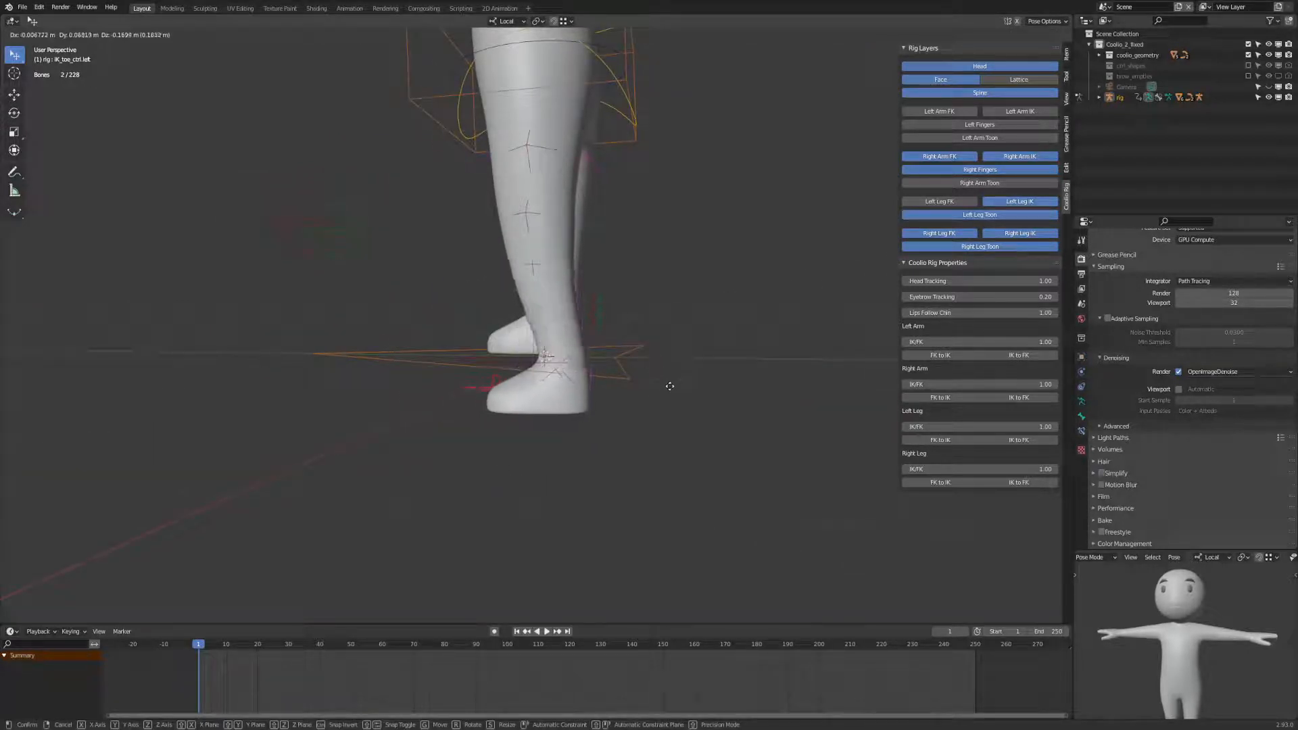
{"action": "left_click", "coordinate": [646, 421]}
{"action": "middle_click_drag", "start_coordinate": [649, 430], "coordinate": [693, 396]}
{"action": "key", "text": "g"}
{"action": "left_click", "coordinate": [793, 386]}
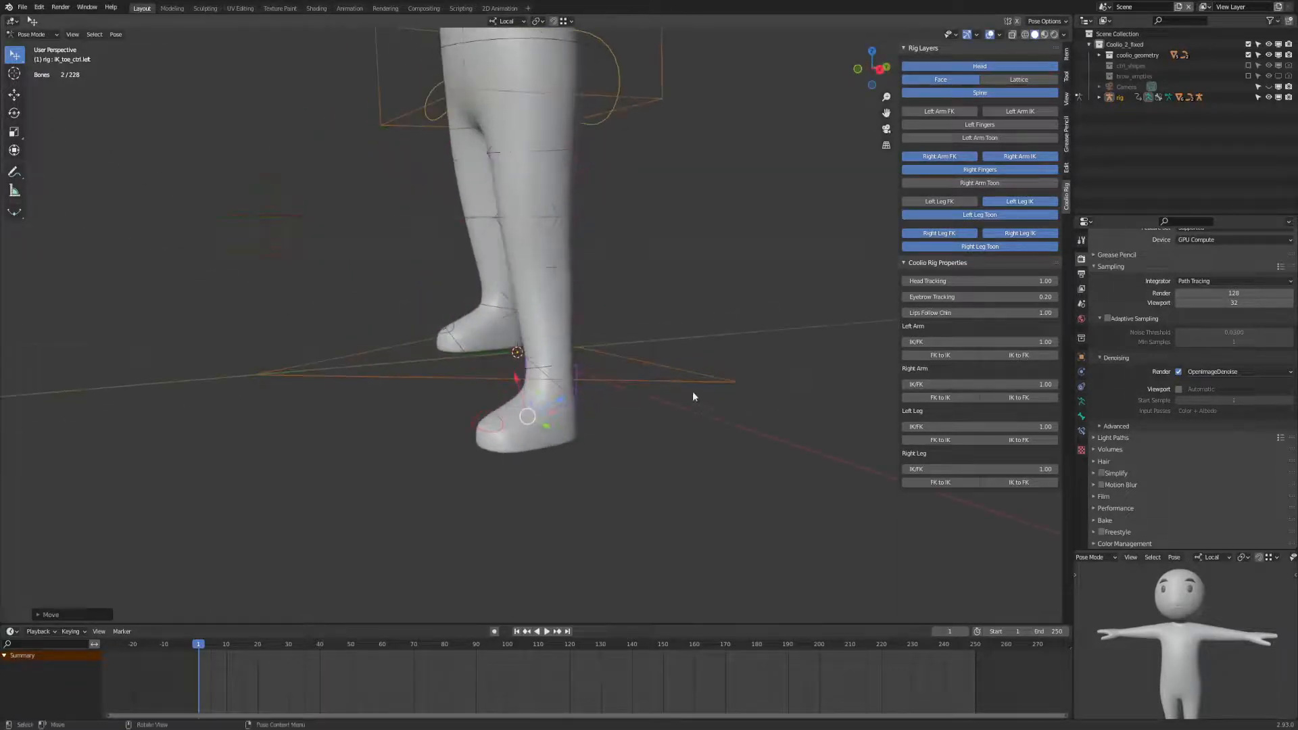
Return the left foot to its rest position, clear the bone selection and save the file.
{"action": "middle_click_drag", "start_coordinate": [826, 443], "coordinate": [670, 436]}
{"action": "middle_click_drag", "start_coordinate": [777, 442], "coordinate": [727, 438]}
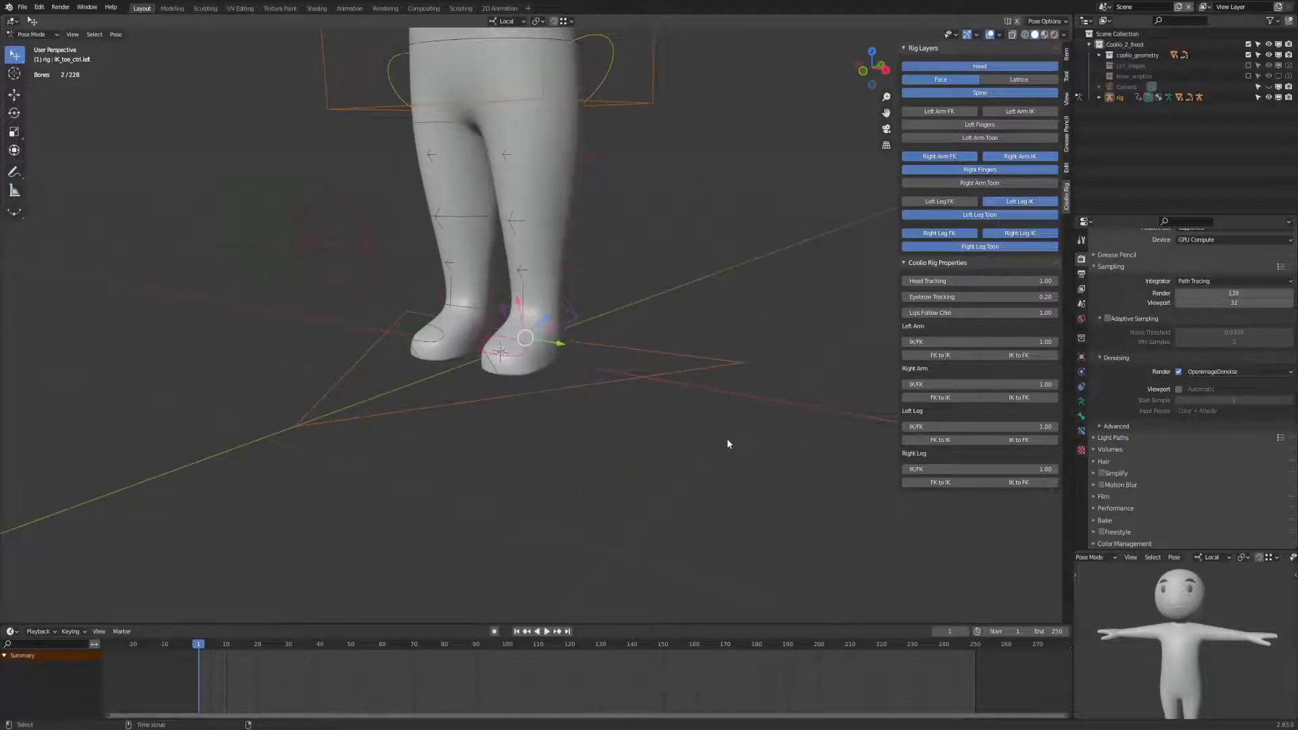
{"action": "middle_click_drag", "start_coordinate": [622, 467], "coordinate": [588, 439]}
{"action": "left_click", "coordinate": [589, 465]}
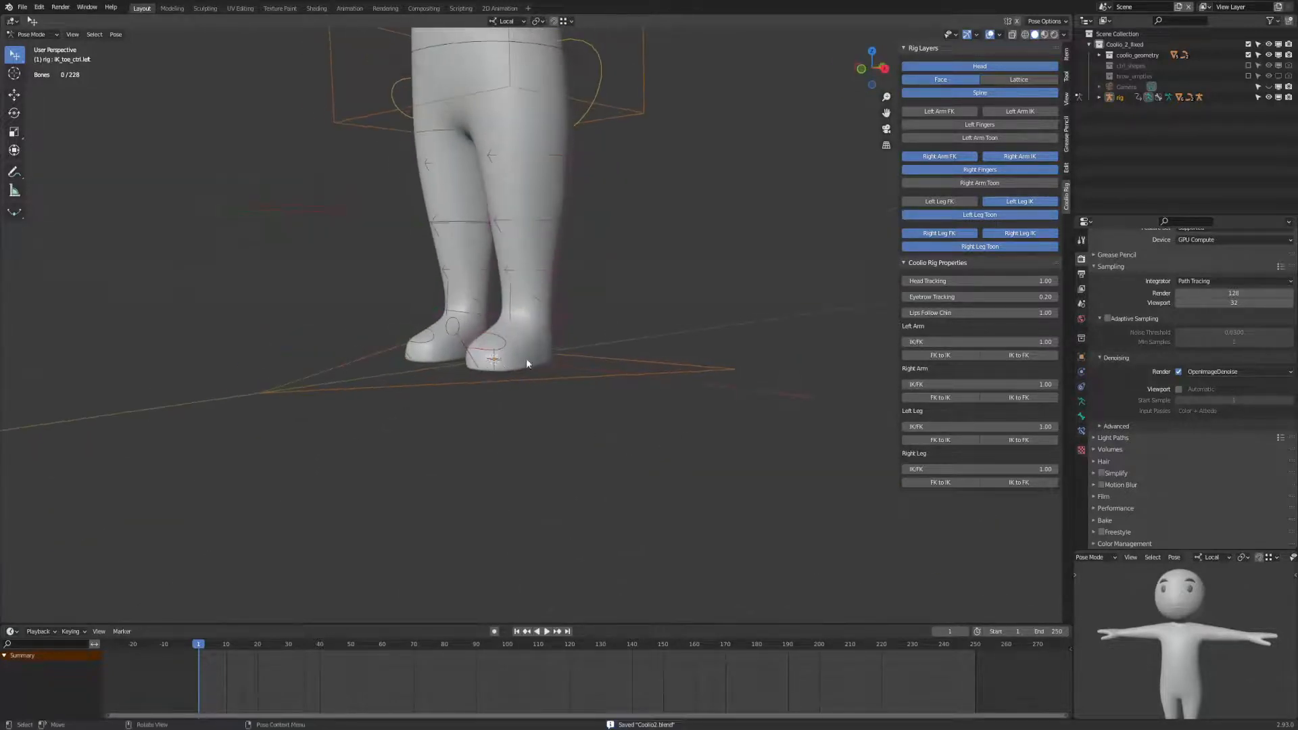
{"action": "middle_click_drag", "start_coordinate": [525, 360], "coordinate": [501, 367]}
{"action": "middle_click_drag", "start_coordinate": [634, 292], "coordinate": [527, 380]}
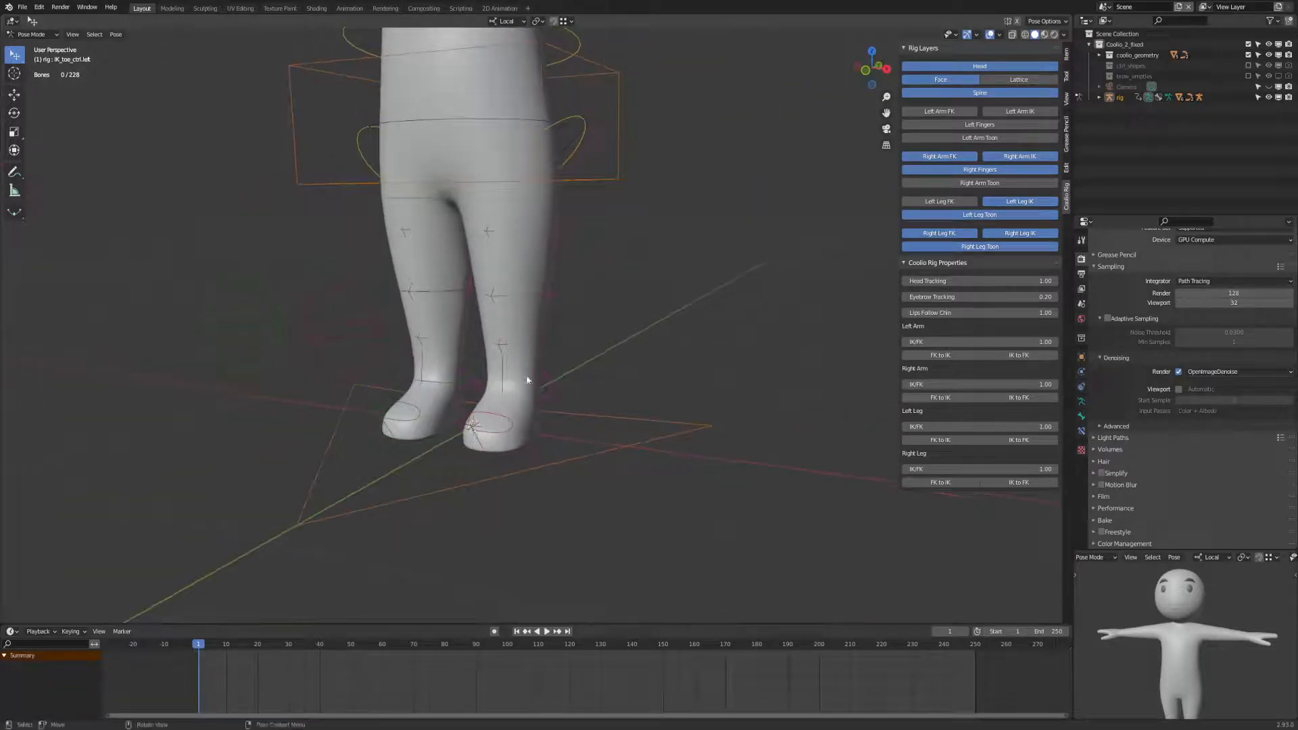
Pull the left knee toon control outward to bend the leg sideways, and undo the move.
{"action": "left_click", "coordinate": [571, 232]}
{"action": "left_click_drag", "start_coordinate": [557, 292], "coordinate": [630, 299]}
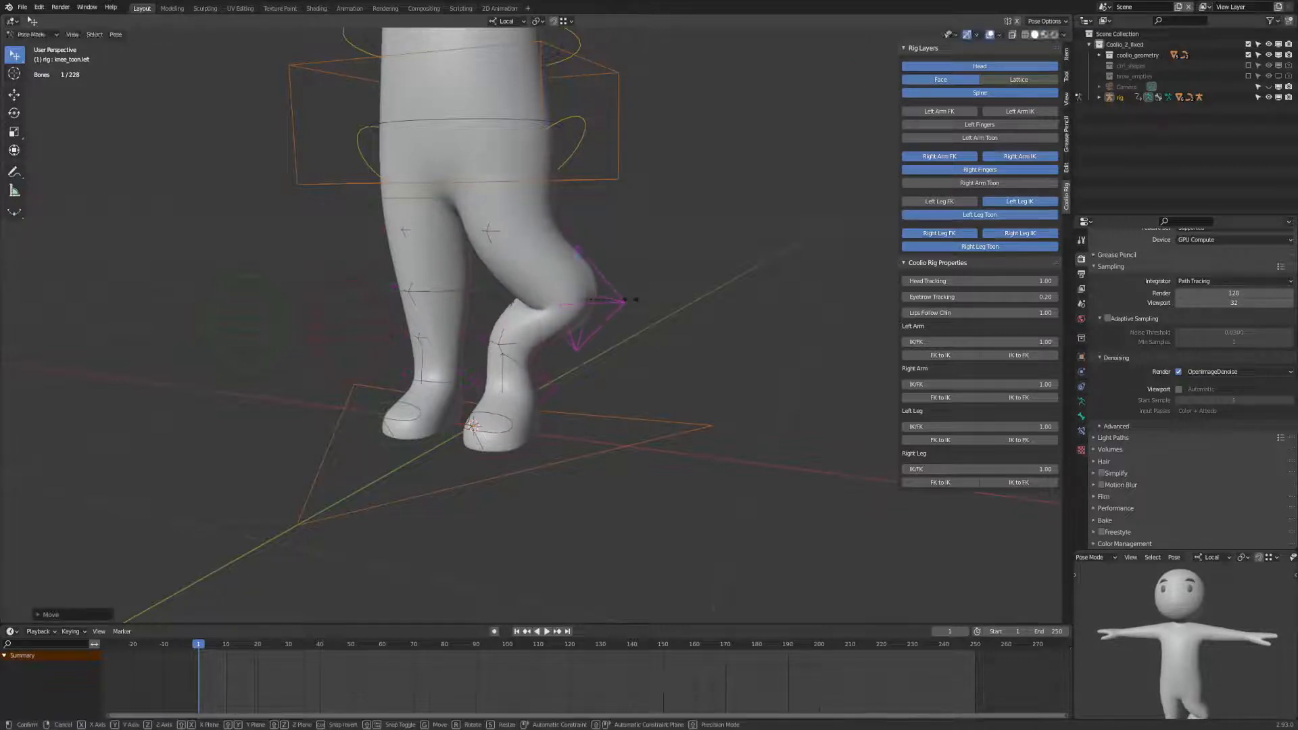
{"action": "right_click", "coordinate": [568, 306]}
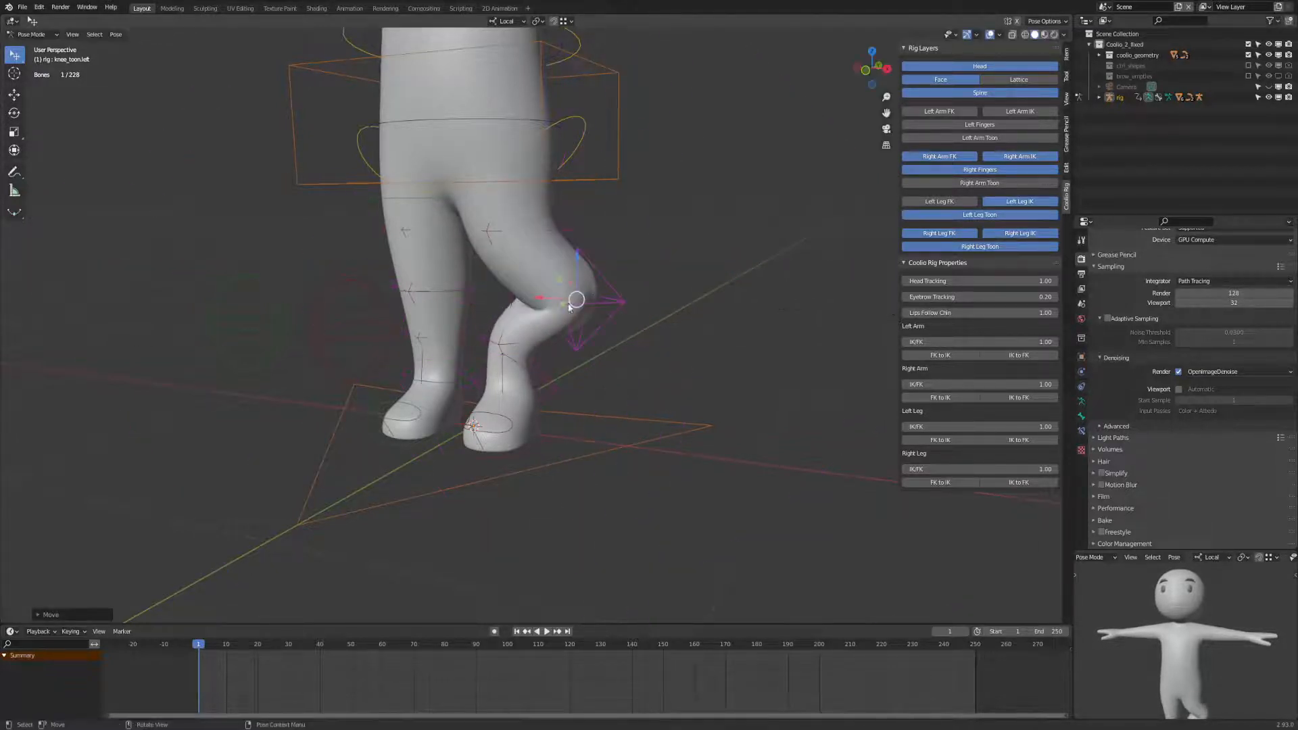
{"action": "key", "text": "ctrl+z"}
Pull the left thigh toon control outward, scale it up to round the bend, and undo both changes.
{"action": "left_click_drag", "start_coordinate": [562, 231], "coordinate": [635, 239]}
{"action": "middle_click_drag", "start_coordinate": [598, 275], "coordinate": [631, 271]}
{"action": "key", "text": "s"}
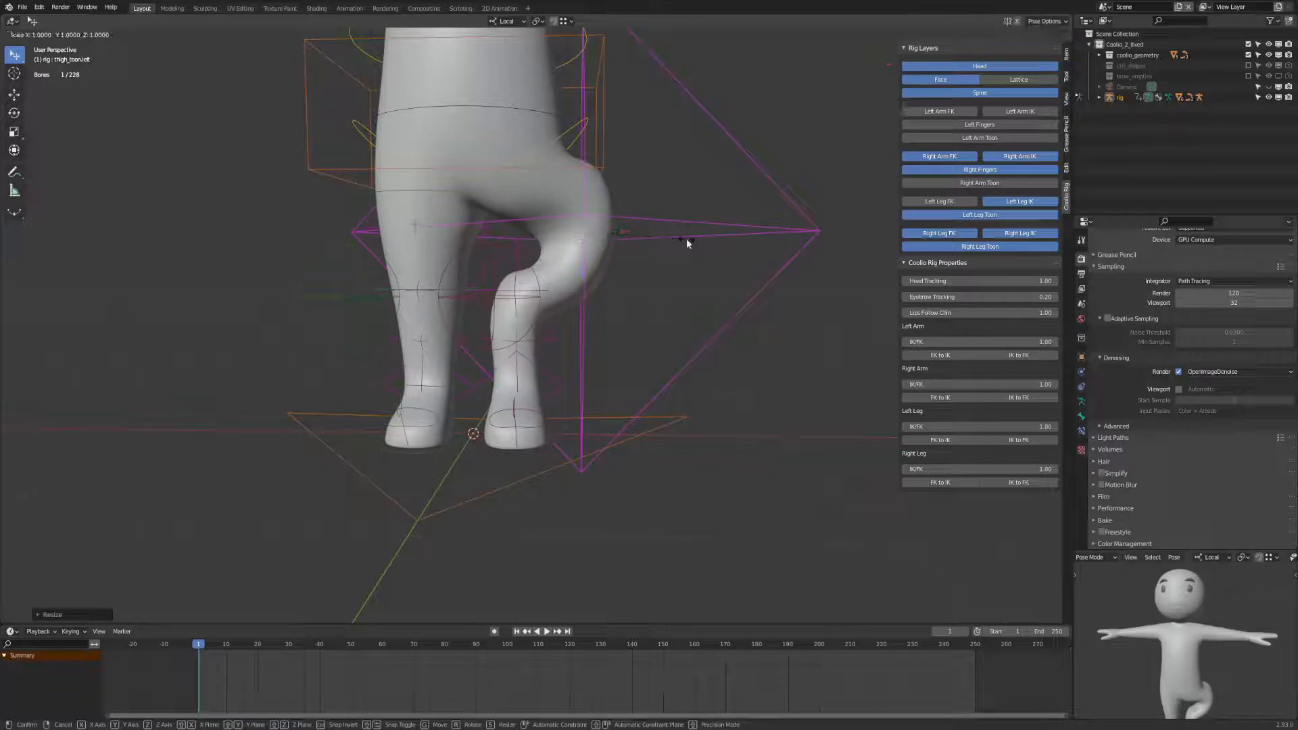
{"action": "left_click", "coordinate": [686, 239]}
{"action": "key", "text": "ctrl+z"}
{"action": "key", "text": "ctrl+z"}
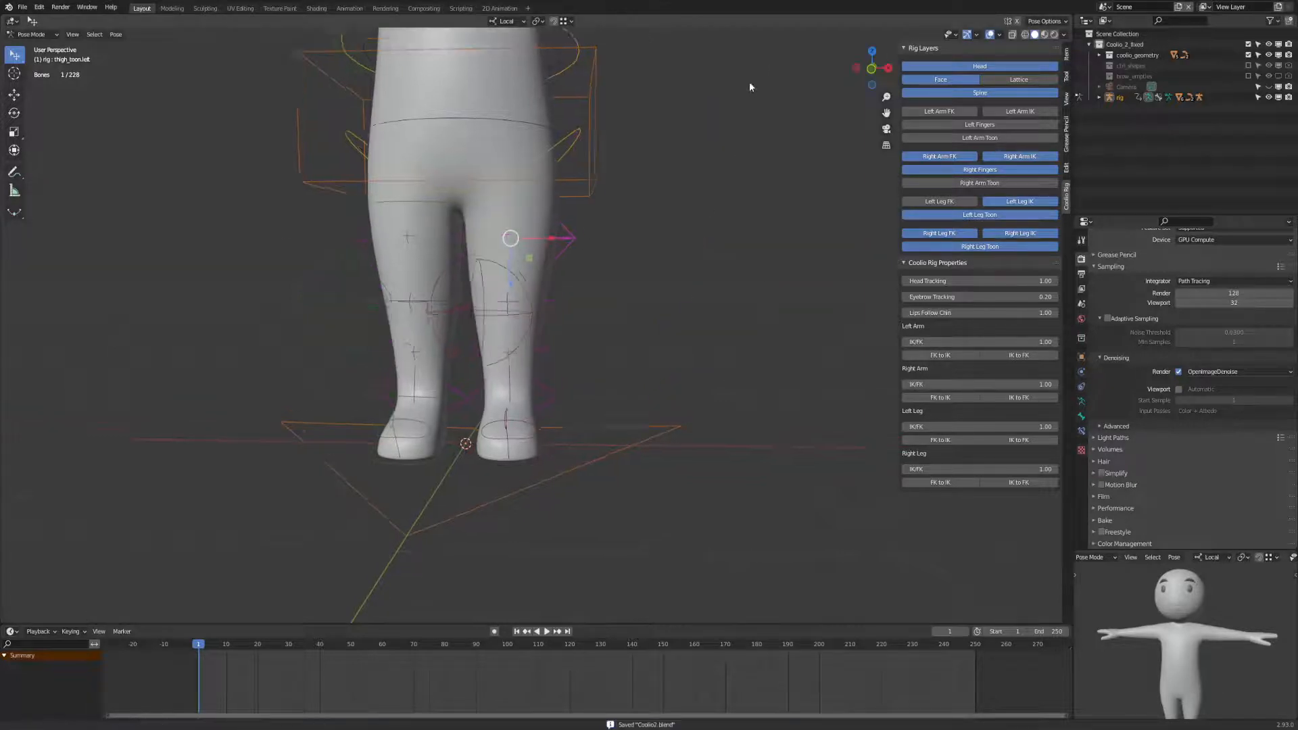
Show the Left Arm Toon control layer.
{"action": "middle_click_drag", "start_coordinate": [748, 87], "coordinate": [668, 558], "text": "shift"}
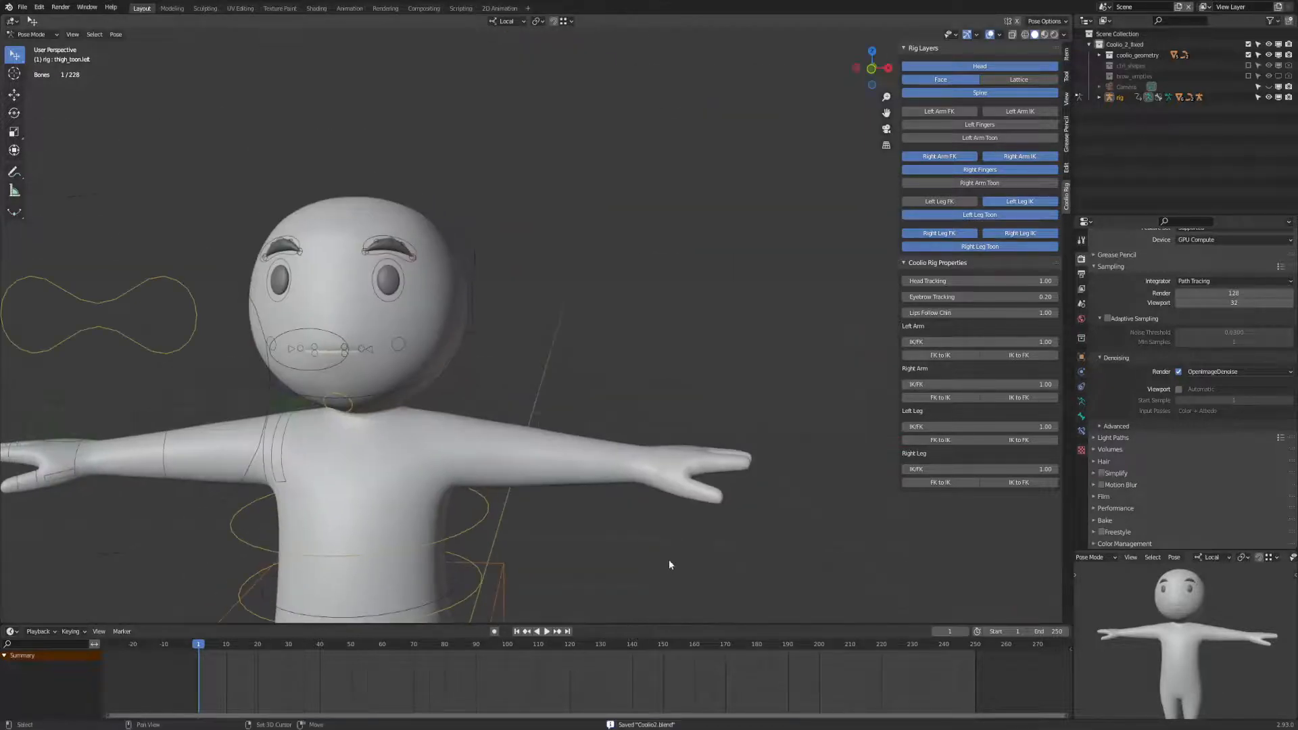
{"action": "middle_click_drag", "start_coordinate": [787, 338], "coordinate": [795, 300]}
{"action": "left_click", "coordinate": [1009, 138]}
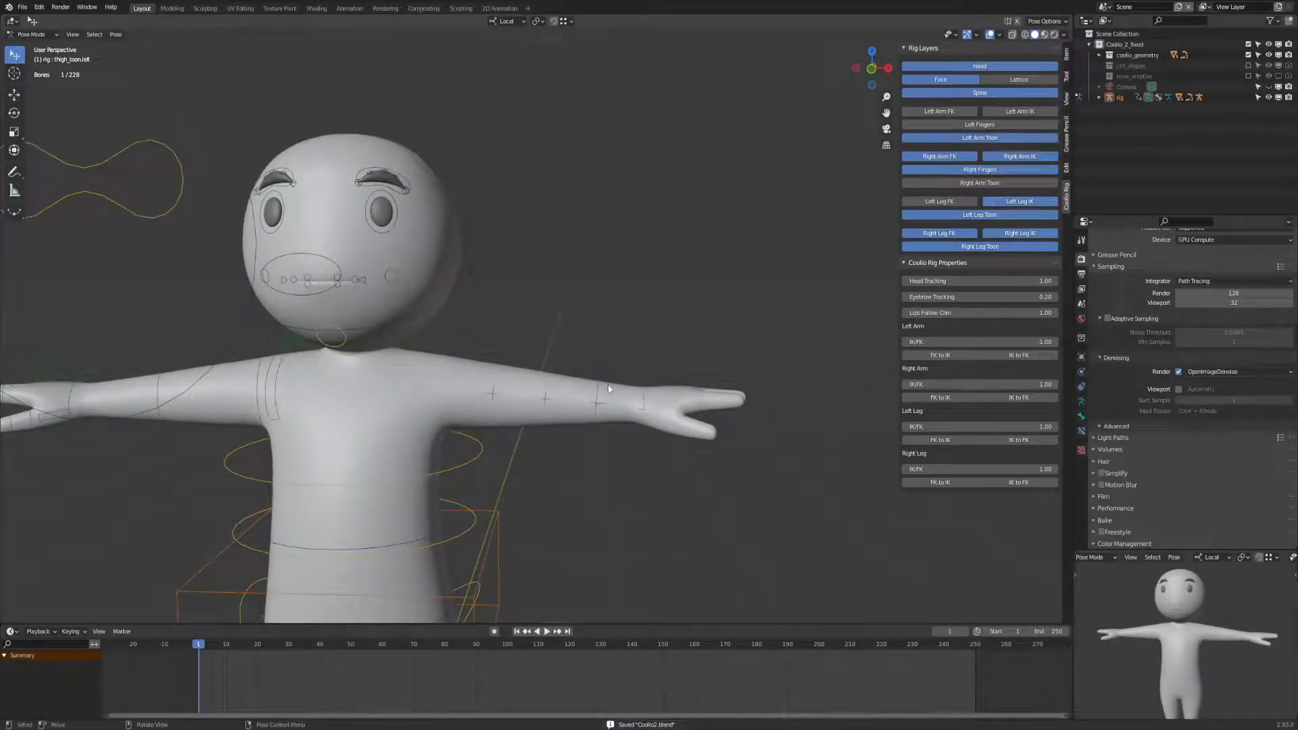
Raise the left forearm and elbow toon controls and scale them to curve the arm.
{"action": "left_click_drag", "start_coordinate": [600, 393], "coordinate": [608, 288]}
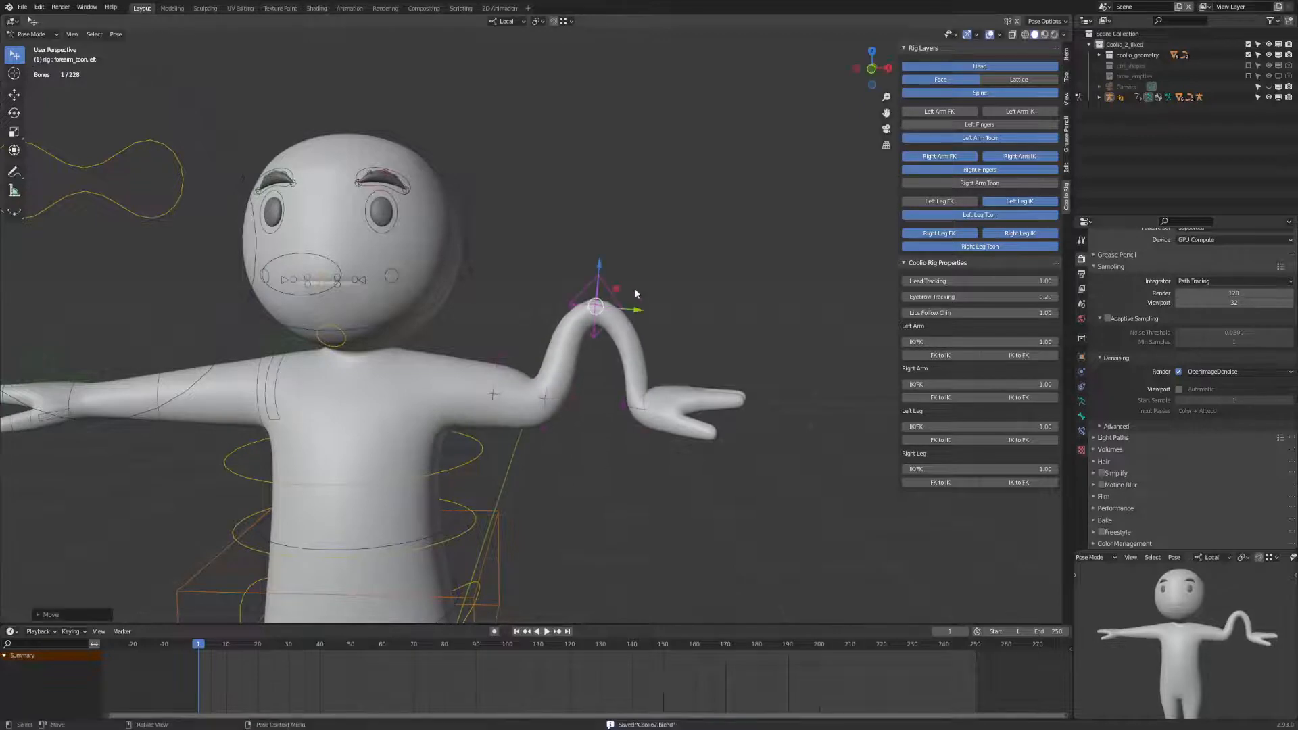
{"action": "key", "text": "s"}
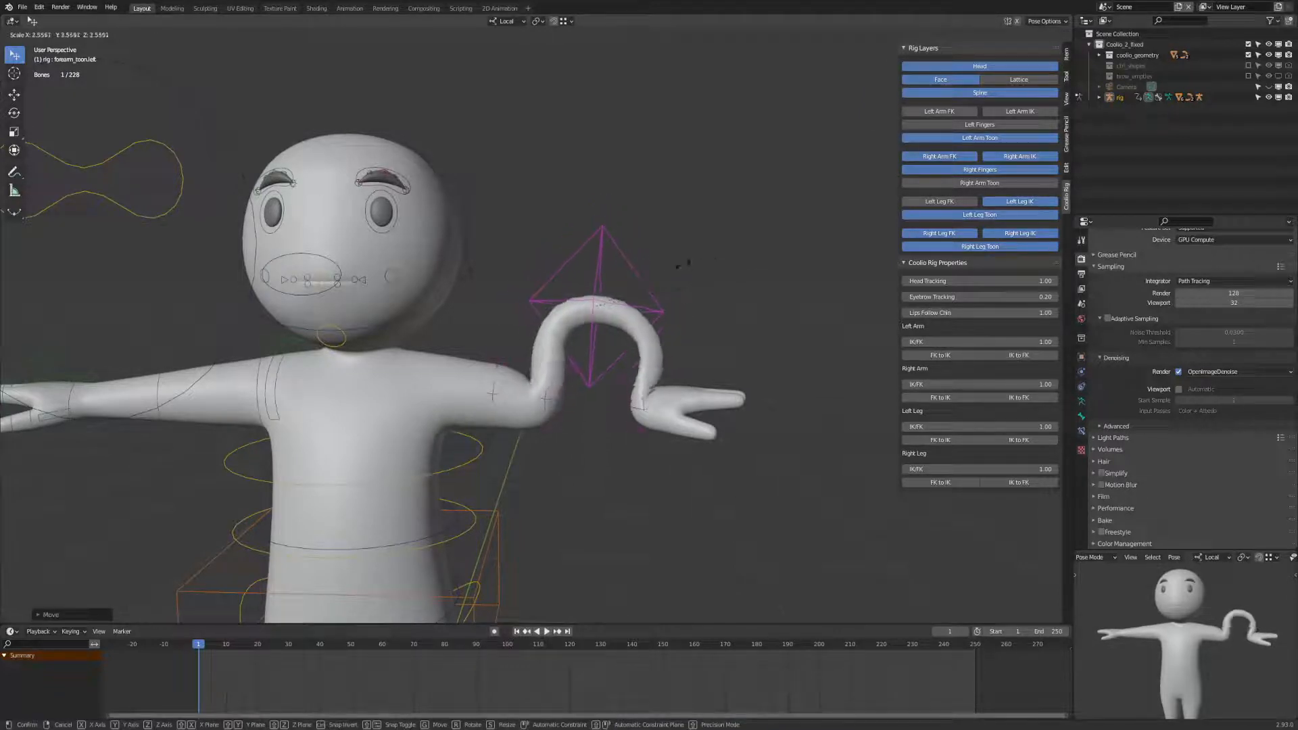
{"action": "key", "text": "Escape"}
{"action": "left_click_drag", "start_coordinate": [568, 404], "coordinate": [530, 259]}
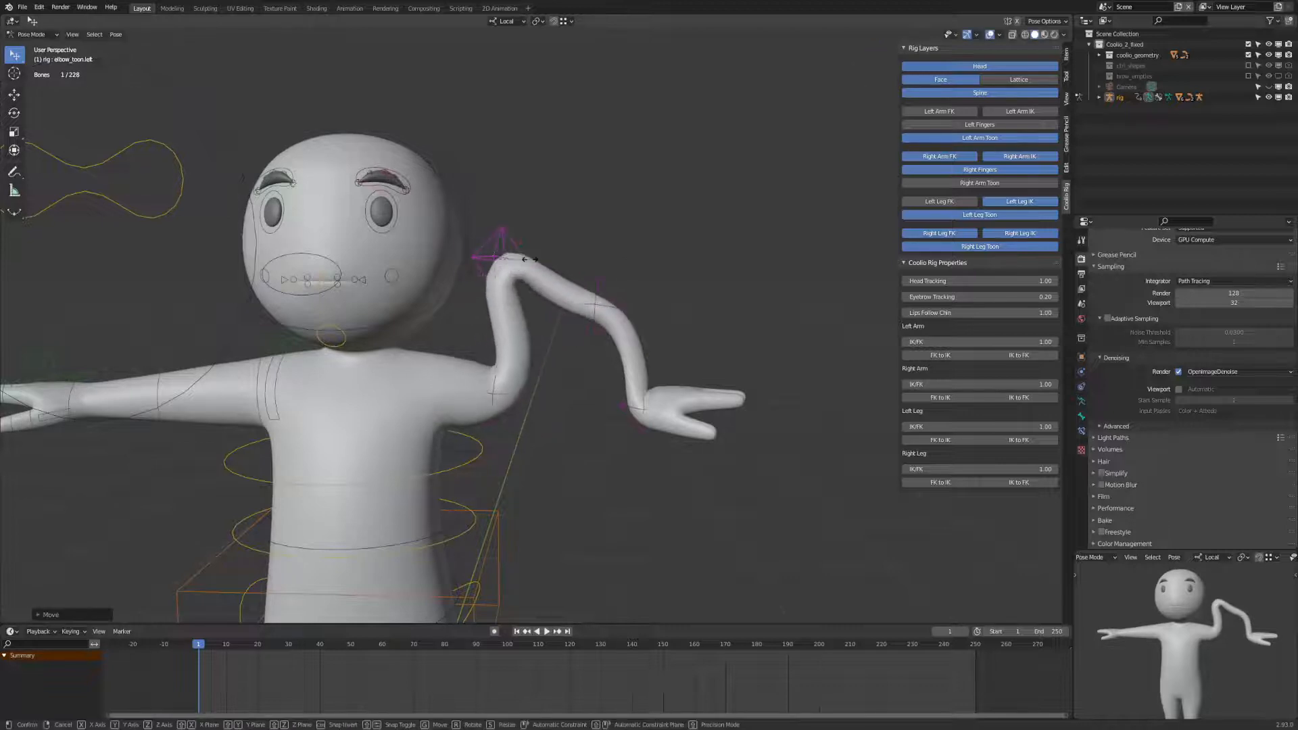
{"action": "left_click", "coordinate": [624, 253]}
Reset the location and scale of all visible controls, save the file, and clear the selection.
{"action": "key", "text": "a"}
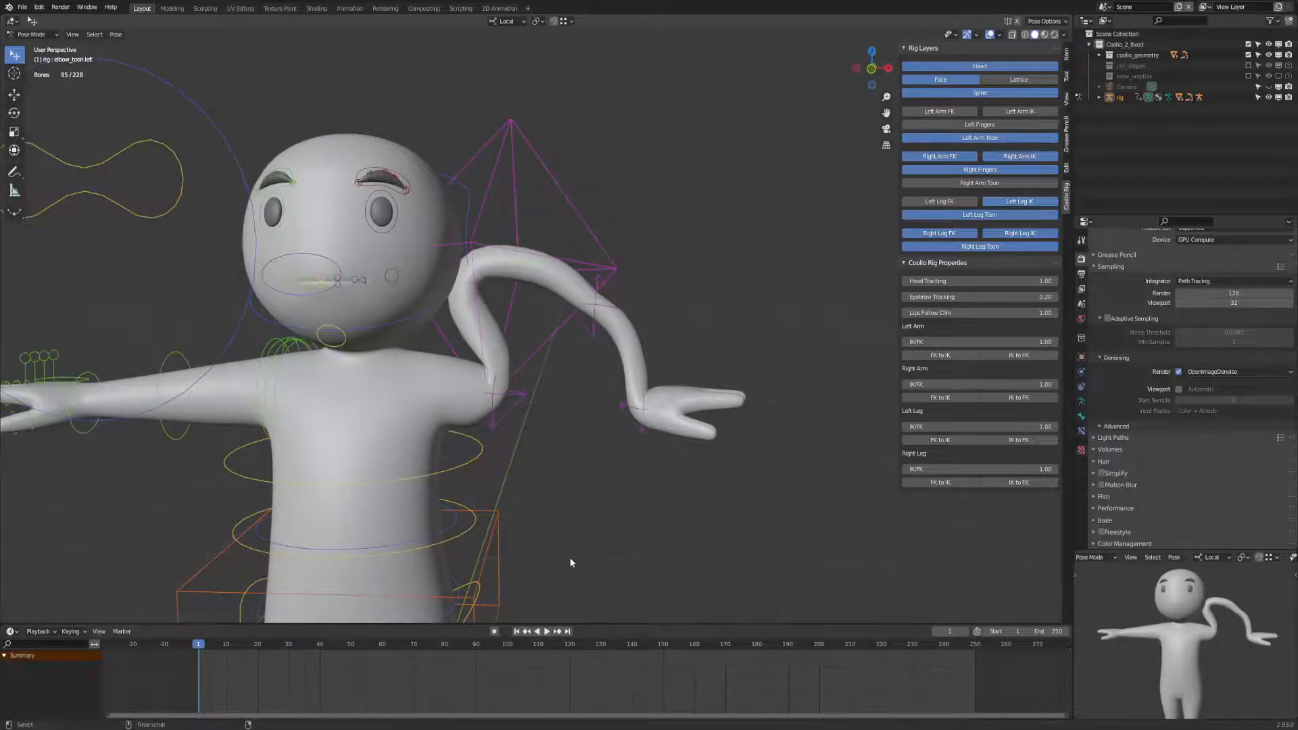
{"action": "key", "text": "alt+g"}
{"action": "key", "text": "alt+s"}
{"action": "key", "text": "ctrl+s"}
{"action": "mouse_move", "coordinate": [661, 503]}
{"action": "middle_mouse_down", "text": "shift"}
{"action": "mouse_move", "coordinate": [657, 432]}
{"action": "mouse_move", "coordinate": [552, 506]}
{"action": "mouse_move", "coordinate": [526, 374]}
{"action": "mouse_move", "coordinate": [608, 396]}
{"action": "mouse_move", "coordinate": [586, 401]}
{"action": "mouse_move", "coordinate": [659, 503]}
{"action": "middle_mouse_up", "text": "shift"}
{"action": "key", "text": "alt+a"}
{"action": "middle_click_drag", "start_coordinate": [746, 389], "coordinate": [691, 398]}
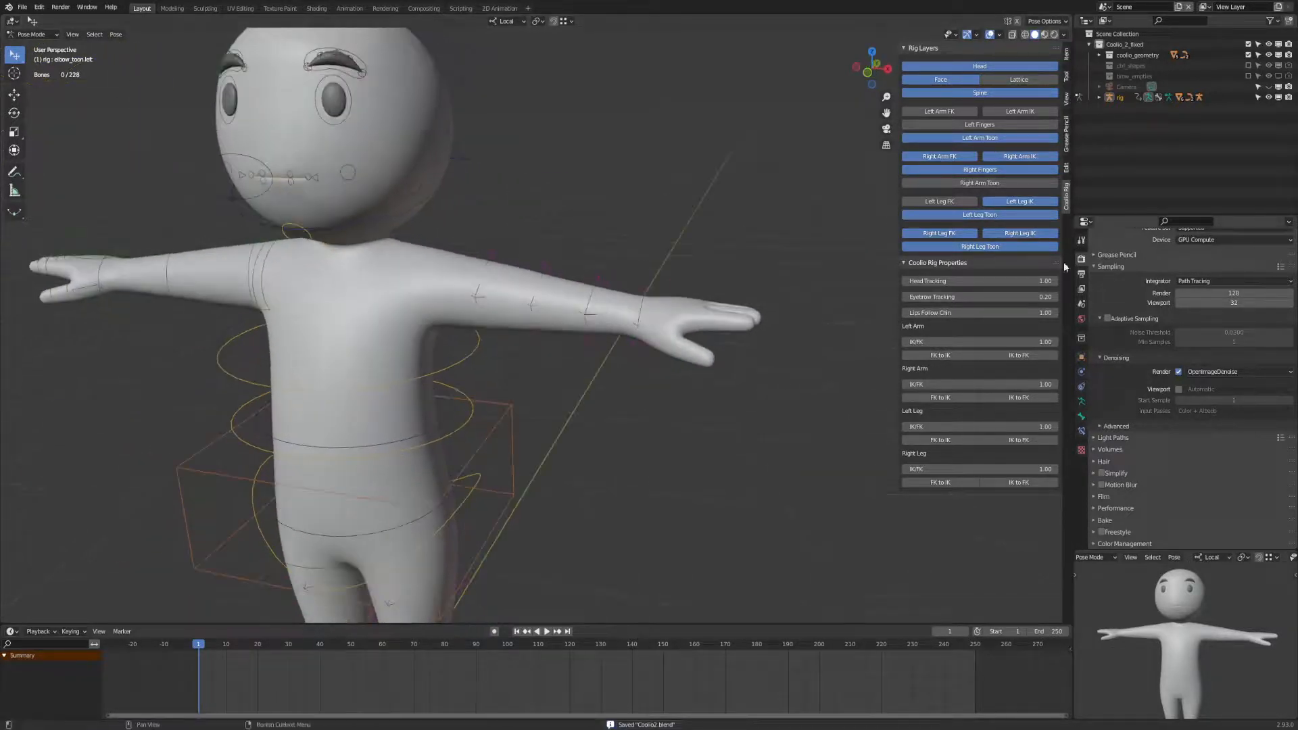
{"action": "middle_click_drag", "start_coordinate": [661, 192], "coordinate": [791, 281], "text": "shift"}
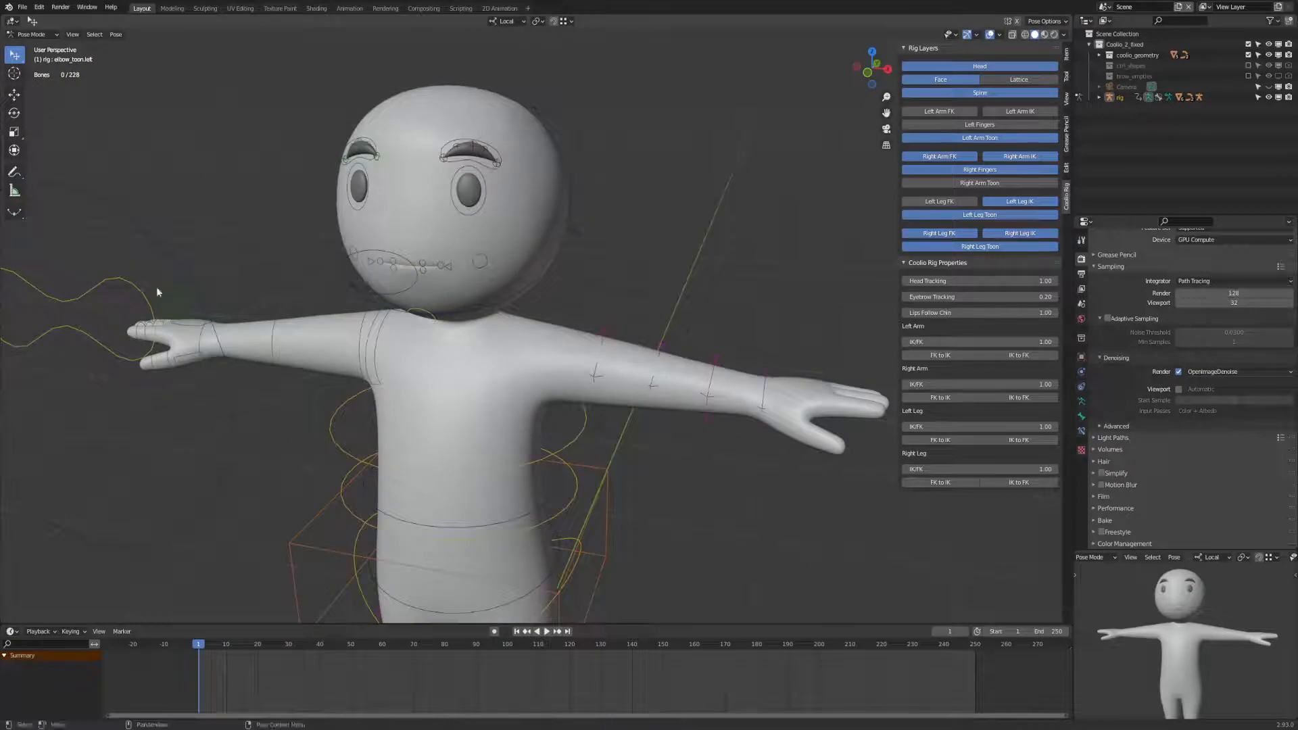
Try moving the eye target with Eyebrow Tracking at its default value and at 0.00.
{"action": "left_click", "coordinate": [104, 355]}
{"action": "key", "text": "g"}
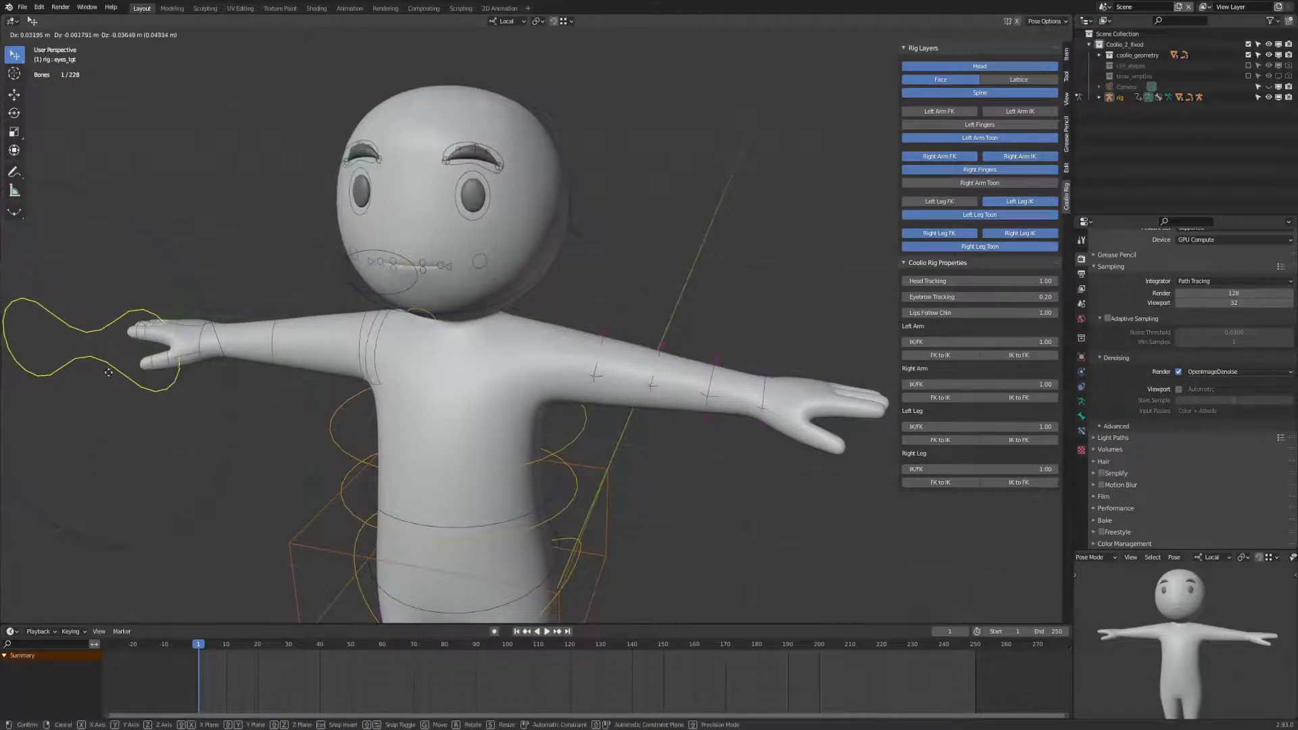
{"action": "left_click", "coordinate": [75, 344]}
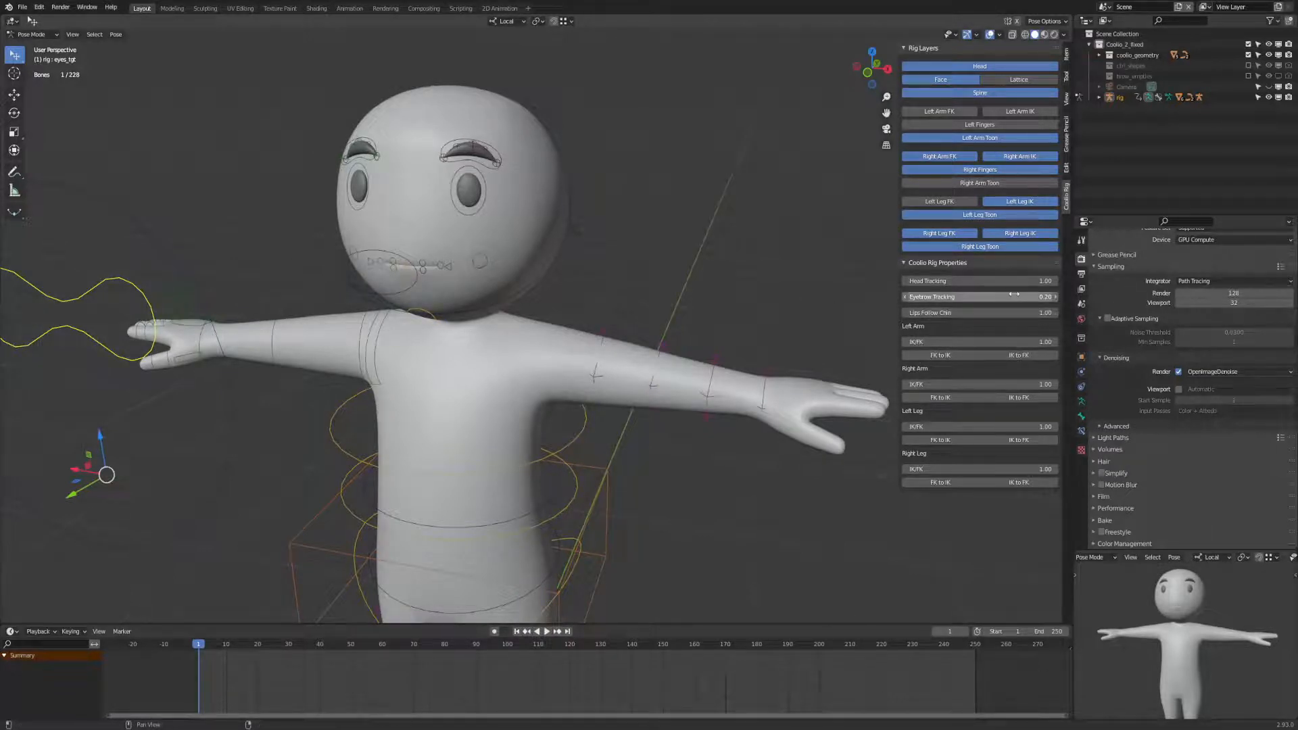
{"action": "key", "text": "g"}
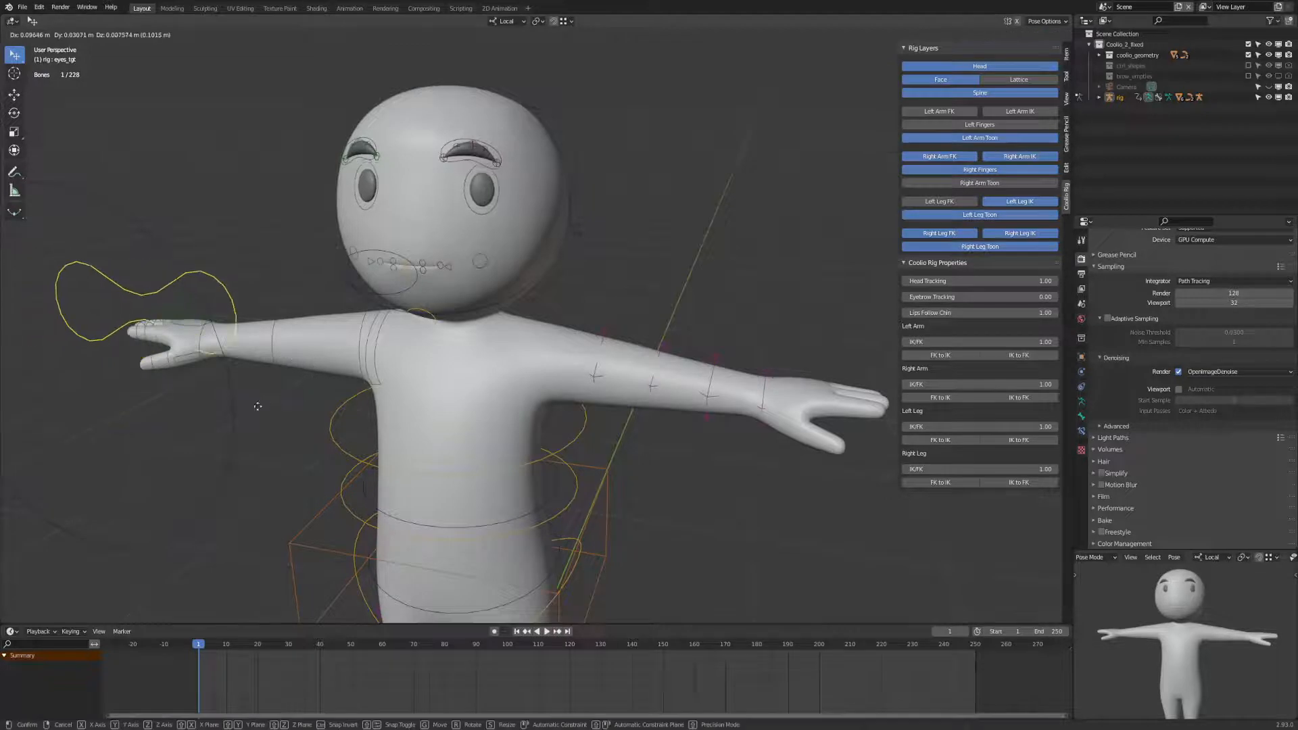
{"action": "right_click", "coordinate": [269, 343]}
Set Eyebrow Tracking to 0.33 and try moving the eye target.
{"action": "key", "text": "ctrl+z"}
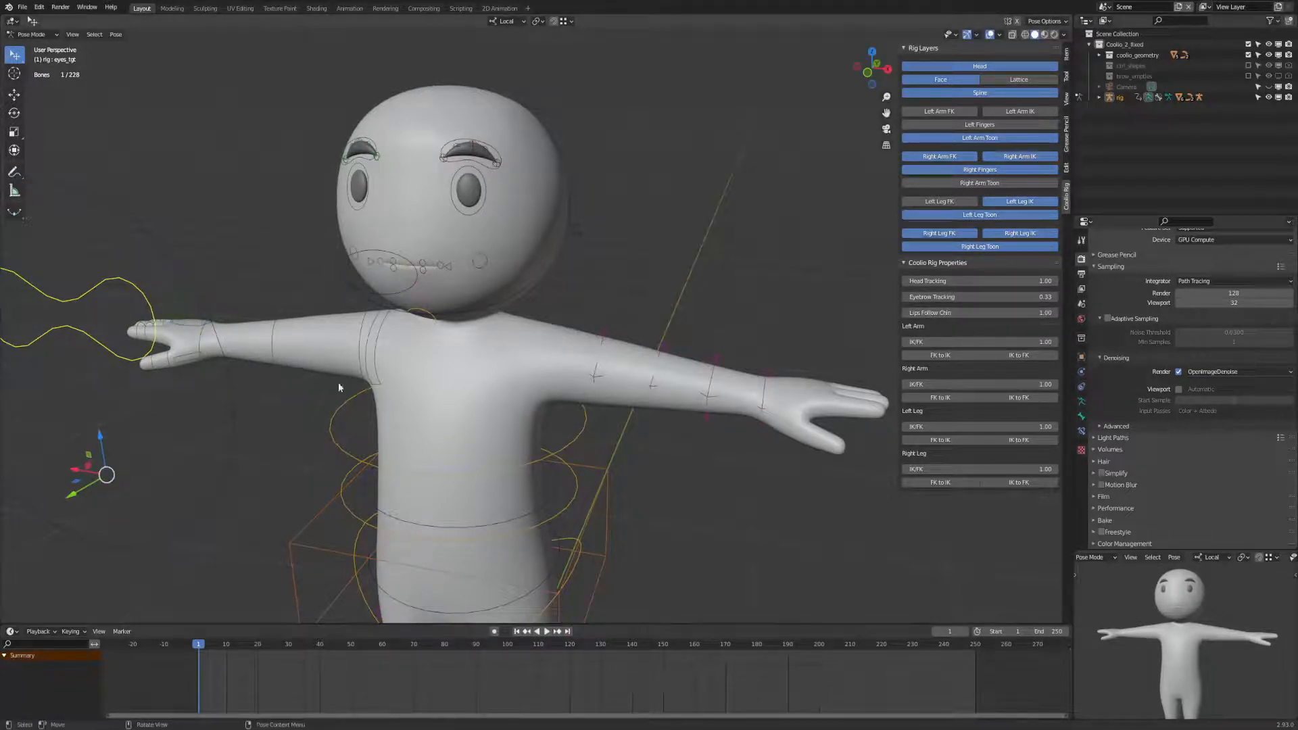
{"action": "key", "text": "g"}
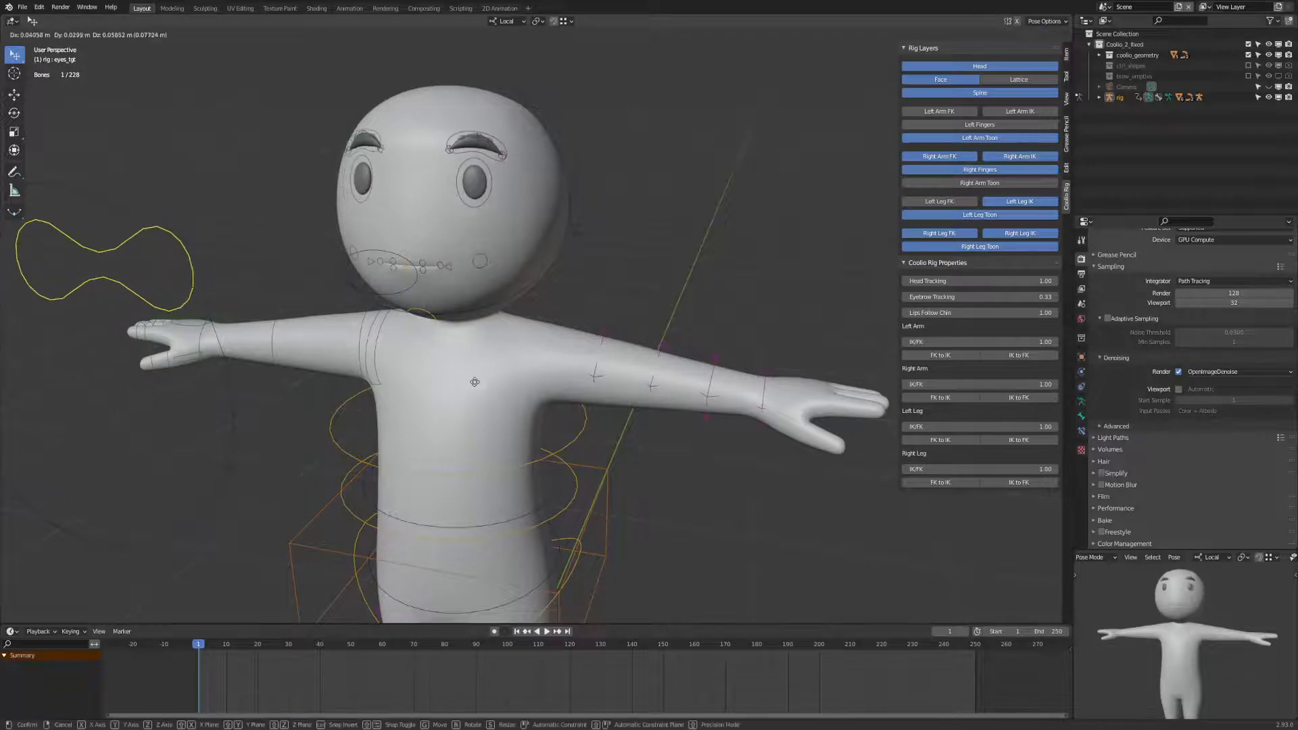
{"action": "left_click", "coordinate": [646, 333]}
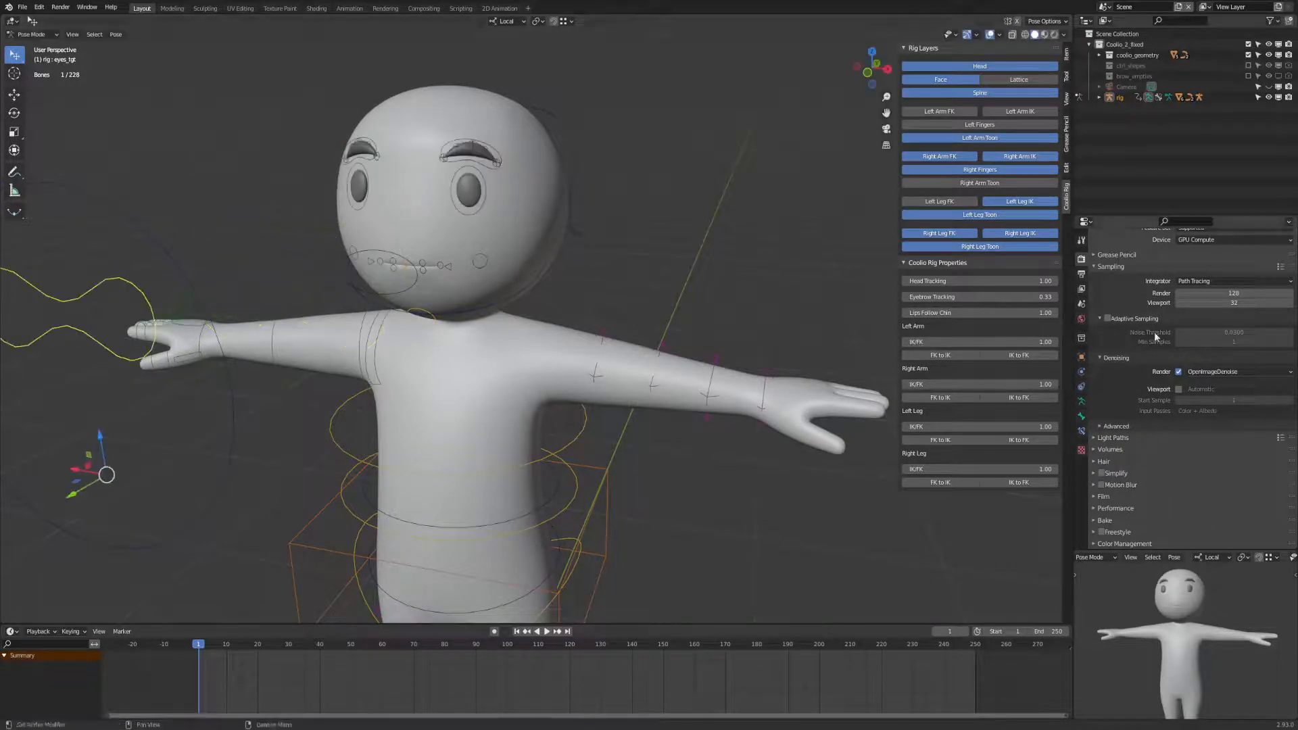
Reset Eyebrow Tracking to its default value and try moving the eye target.
{"action": "right_click", "coordinate": [1011, 297]}
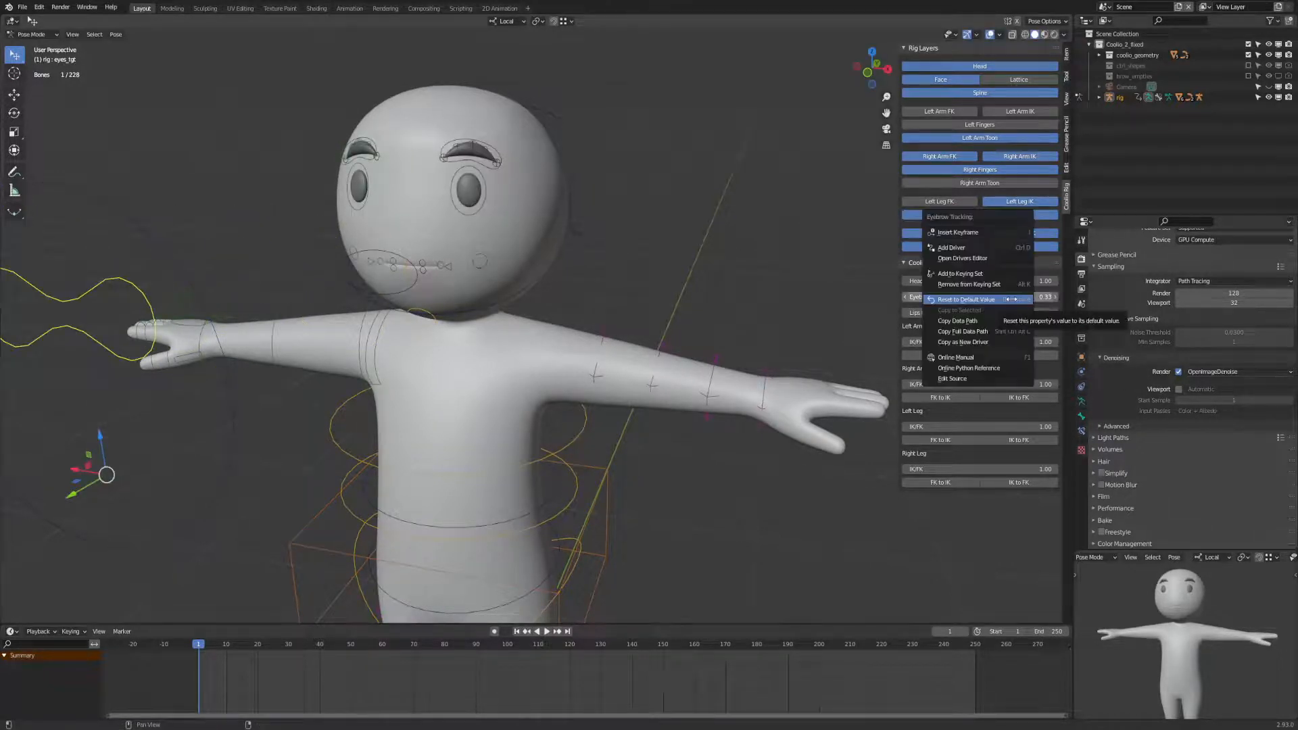
{"action": "left_click", "coordinate": [1011, 298]}
{"action": "key", "text": "g"}
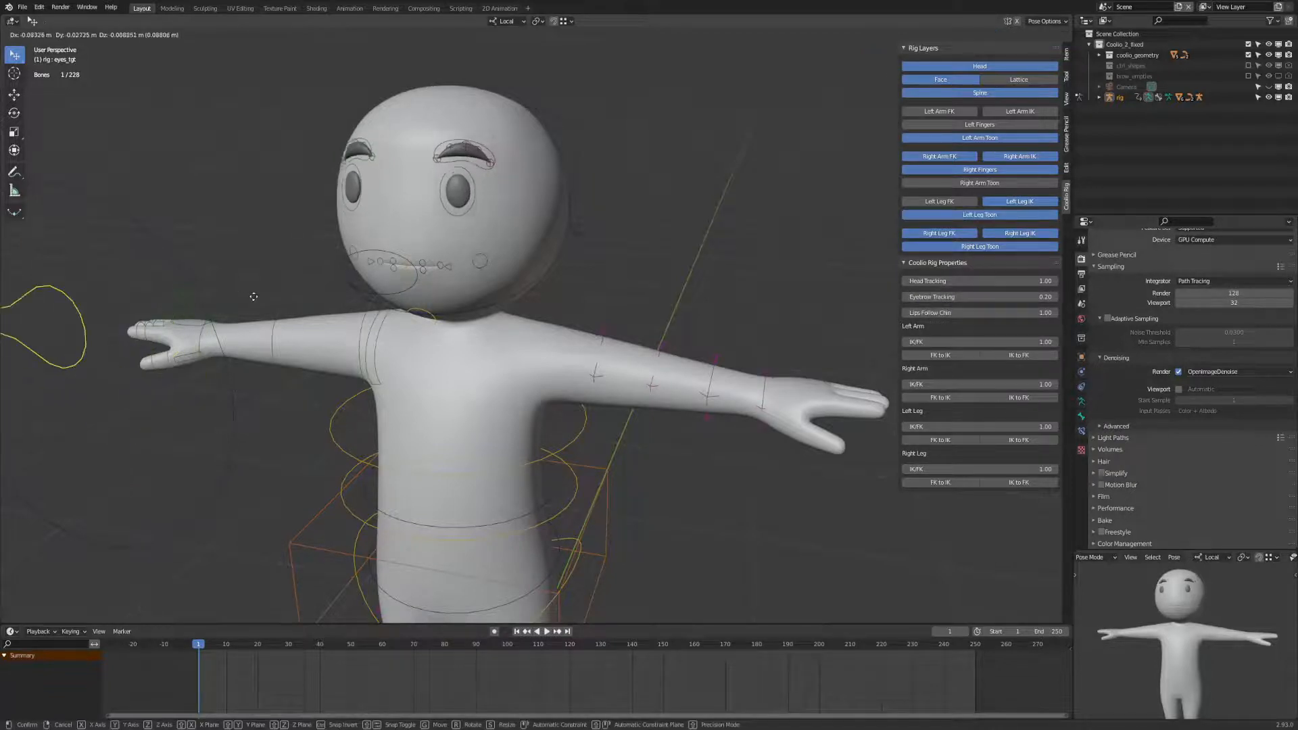
{"action": "right_click", "coordinate": [255, 295]}
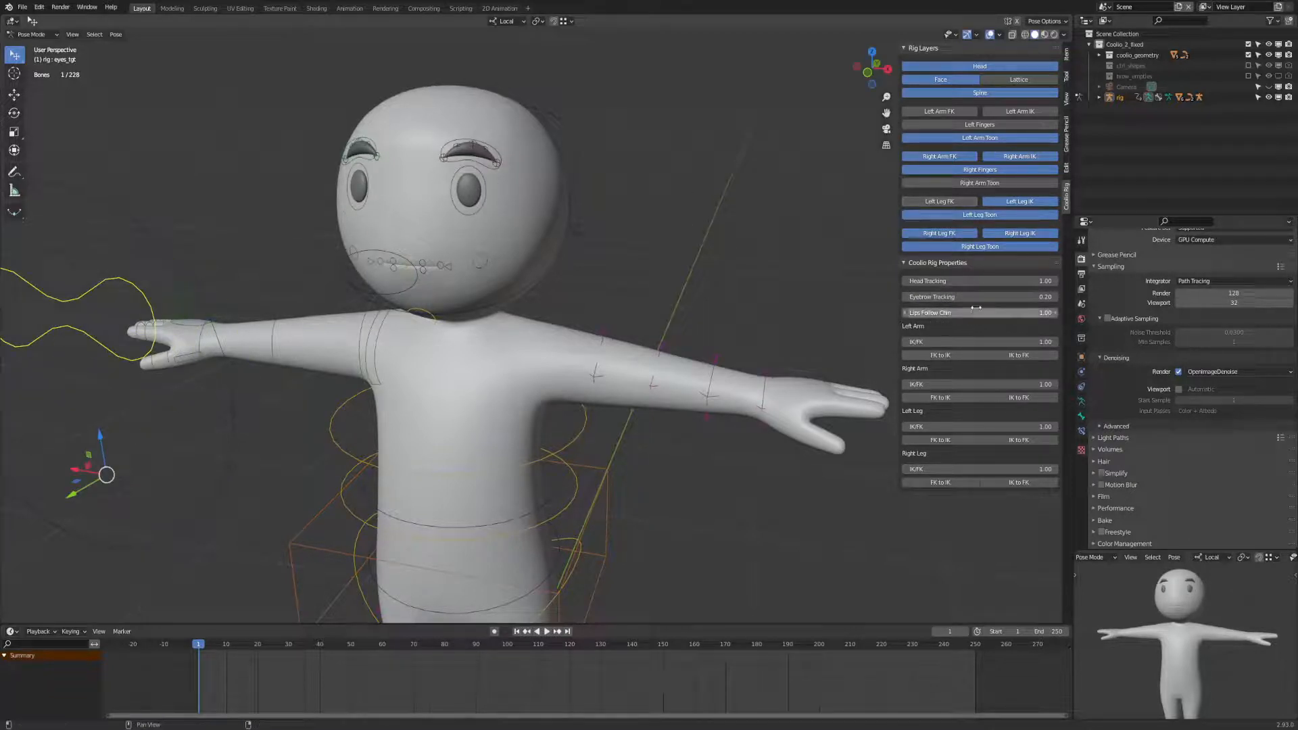
Try rotating the jaw control about its local X axis with Lips Follow Chin at 1.00.
{"action": "left_click", "coordinate": [526, 296]}
{"action": "key", "text": "r"}
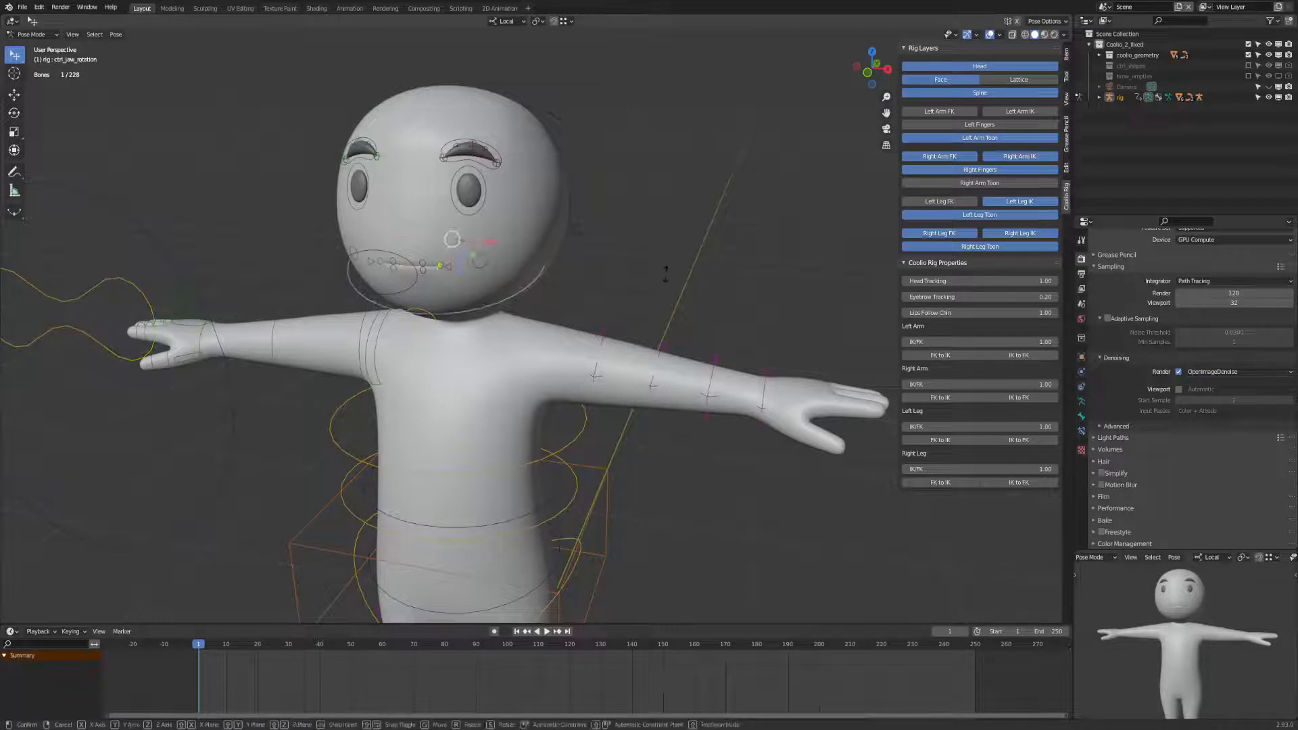
{"action": "key", "text": "x"}
{"action": "left_click", "coordinate": [666, 213]}
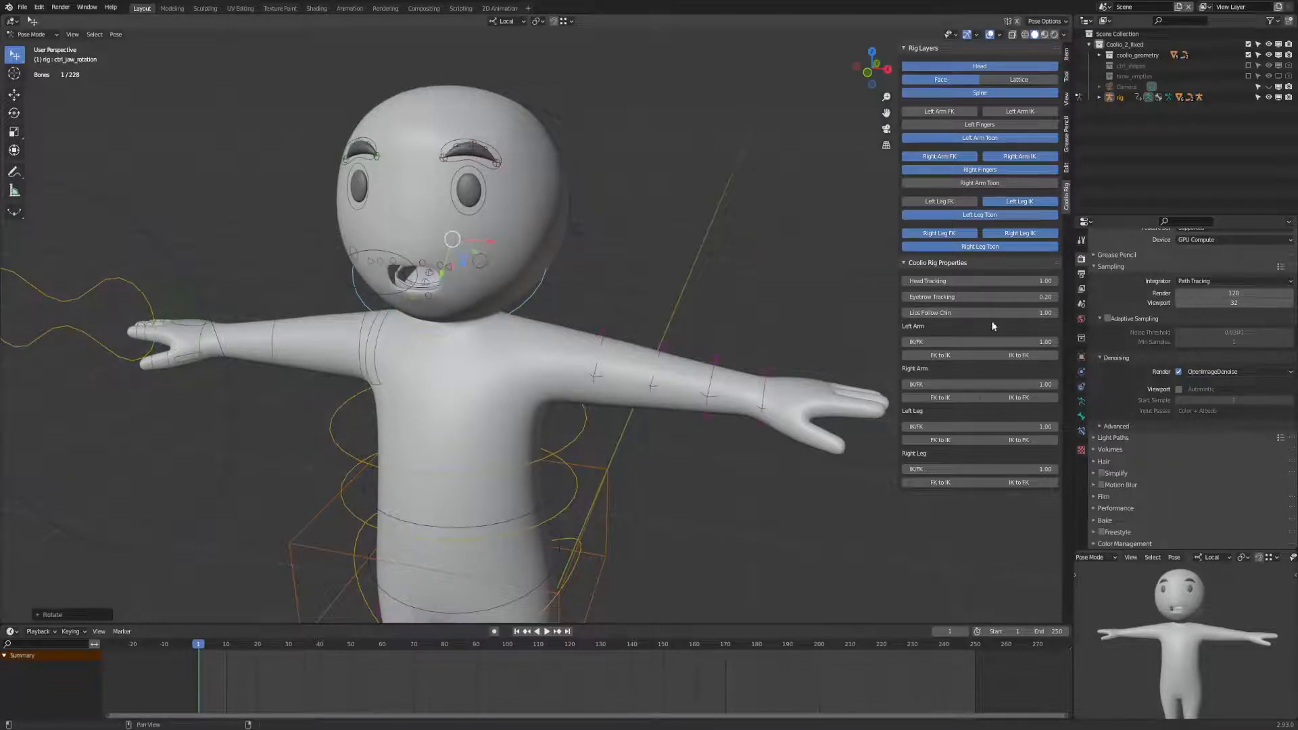
{"action": "key", "text": "ctrl+z"}
{"action": "key", "text": "ctrl+z"}
{"action": "key", "text": "ctrl+z"}
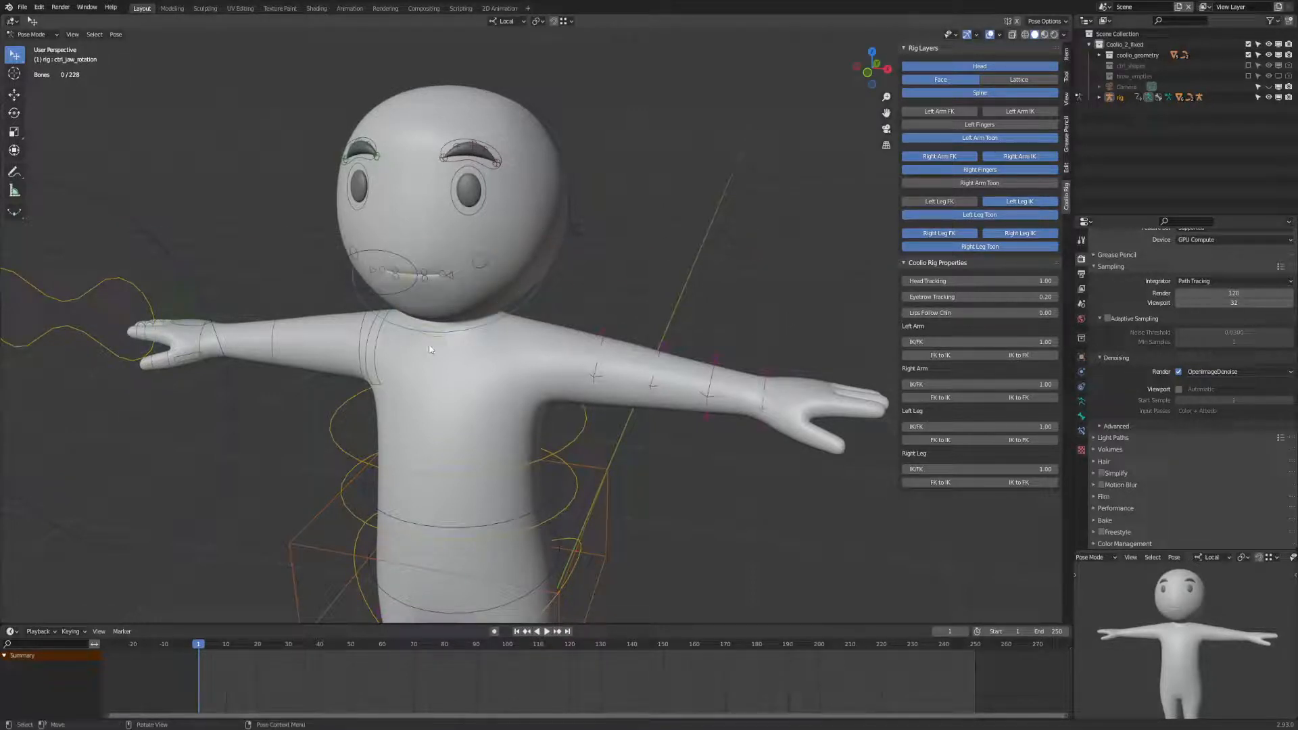
Try rotating the jaw control about its local X axis with Lips Follow Chin at 0.00.
{"action": "left_click", "coordinate": [455, 326]}
{"action": "middle_click_drag", "start_coordinate": [447, 230], "coordinate": [426, 216]}
{"action": "key", "text": "r"}
{"action": "key", "text": "r"}
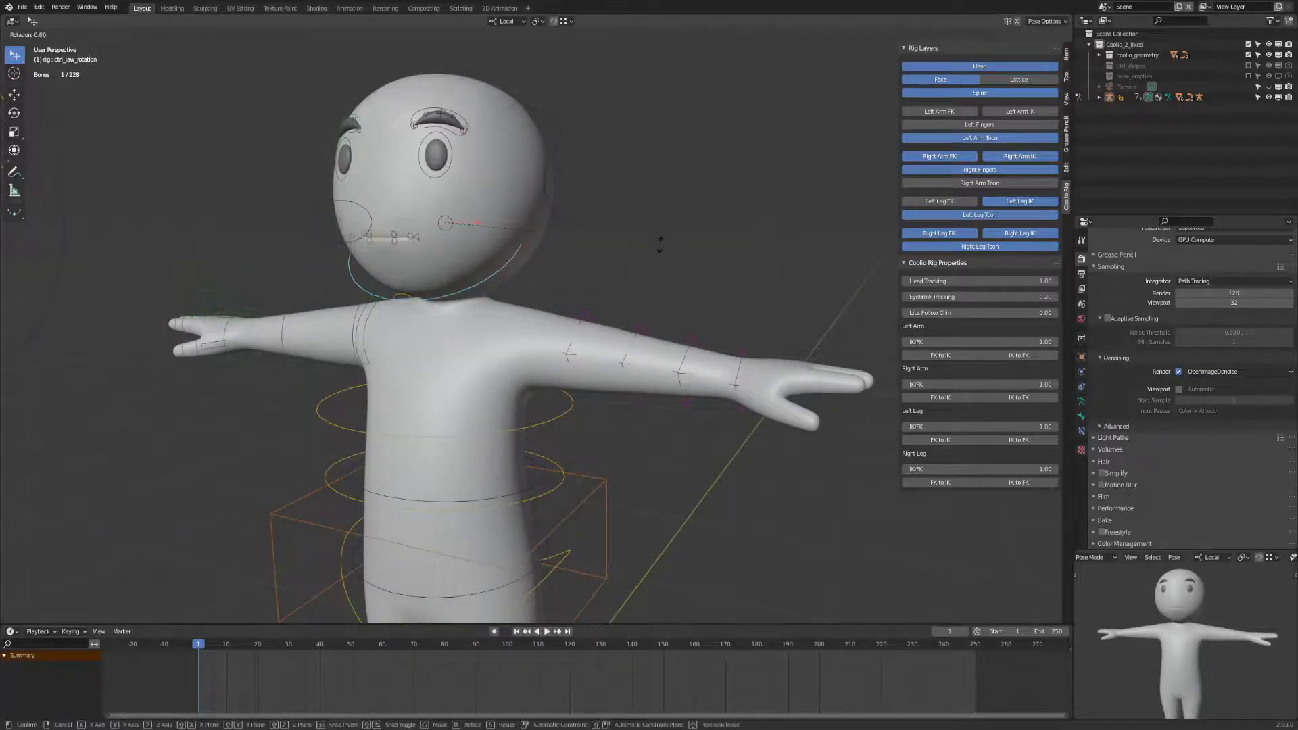
{"action": "key", "text": "x"}
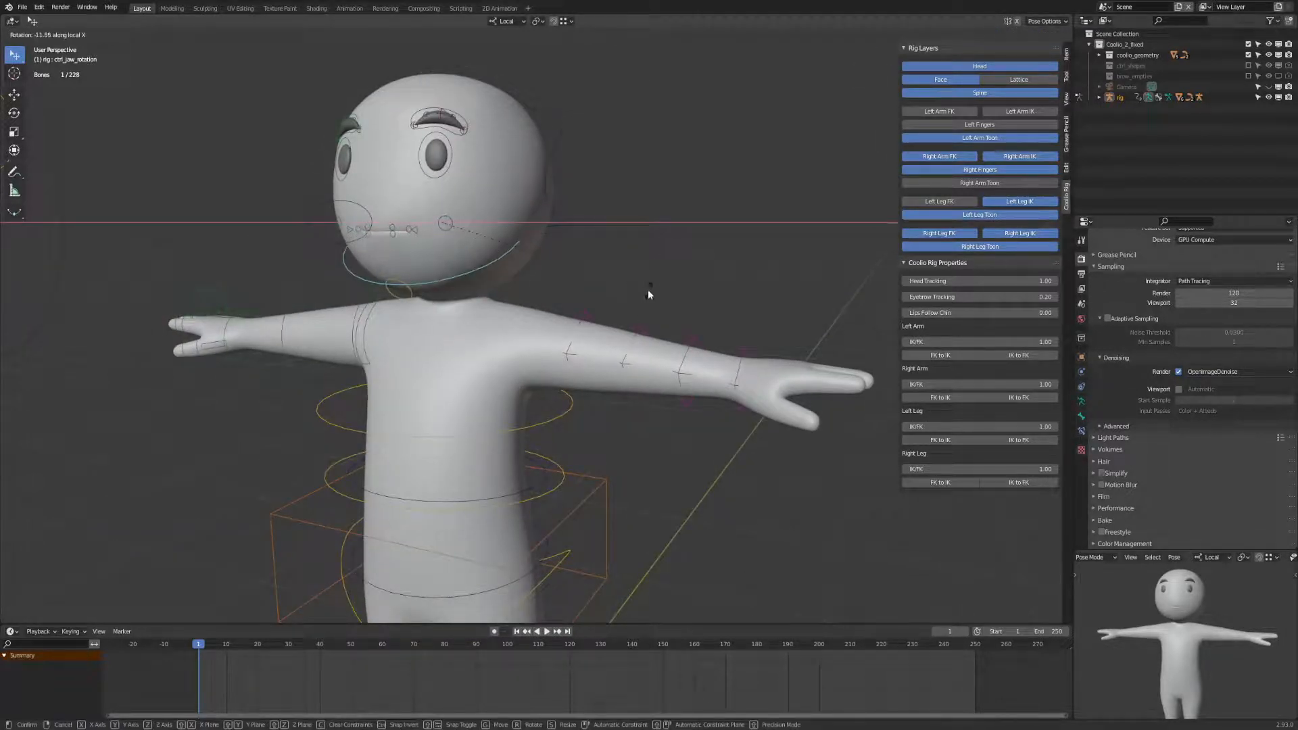
{"action": "left_click", "coordinate": [666, 291]}
Set Lips Follow Chin to 1.00, reset the rotation of all visible controls, and save the file.
{"action": "left_click_drag", "start_coordinate": [958, 312], "coordinate": [1054, 313]}
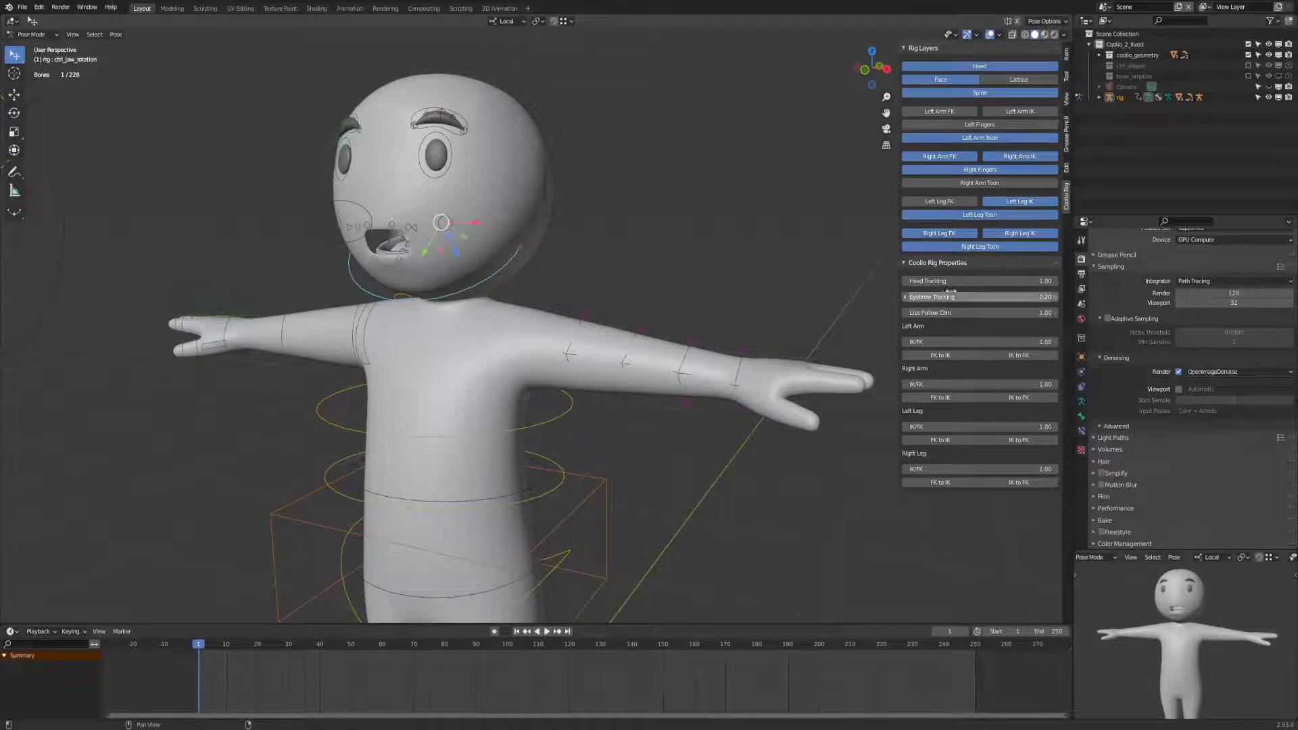
{"action": "middle_click_drag", "start_coordinate": [648, 225], "coordinate": [647, 261]}
{"action": "key", "text": "a"}
{"action": "key", "text": "alt+r"}
{"action": "key", "text": "alt+a"}
{"action": "key", "text": "ctrl+s"}
Try moving the main lips control, clear the selection, and save the file.
{"action": "left_click", "coordinate": [370, 242]}
{"action": "key", "text": "g"}
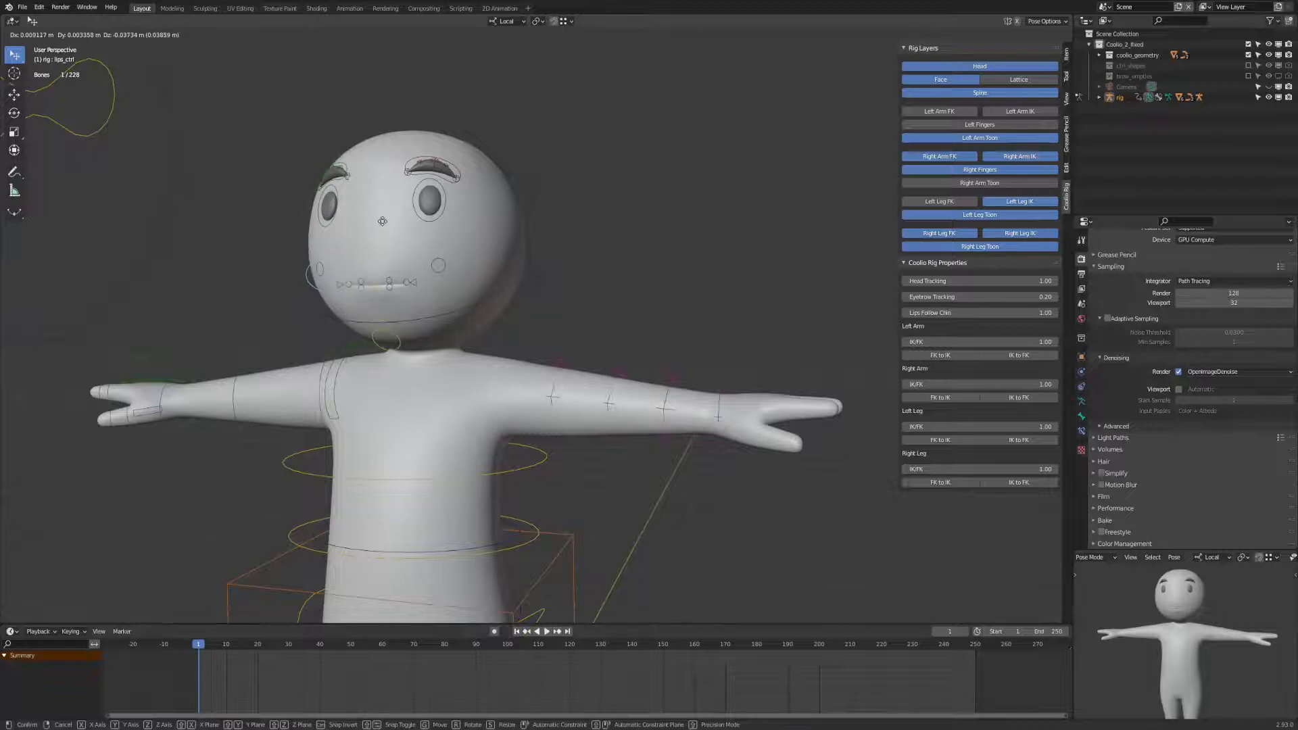
{"action": "left_click", "coordinate": [654, 330]}
{"action": "key", "text": "ctrl+s"}
{"action": "middle_click_drag", "start_coordinate": [654, 330], "coordinate": [704, 257]}
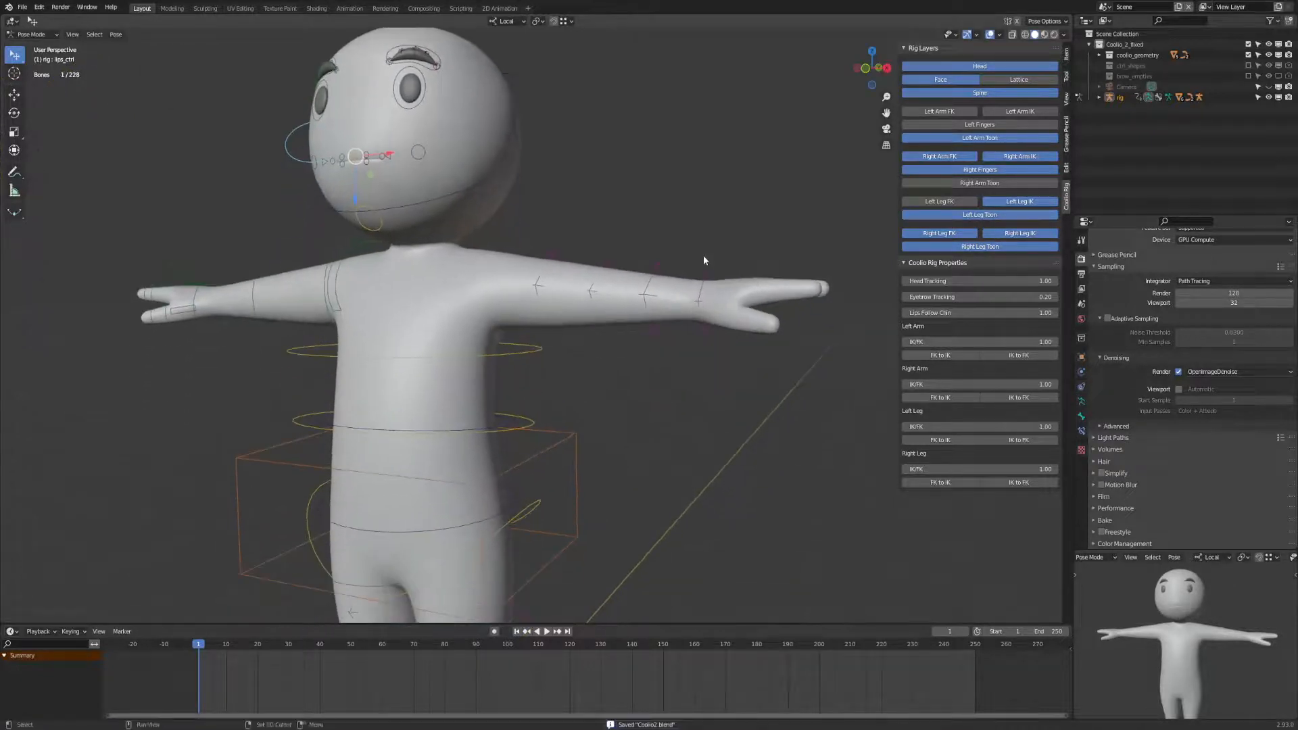
{"action": "left_click", "coordinate": [703, 258]}
{"action": "scroll", "coordinate": [651, 444], "scroll_direction": "down", "scroll_amount": 3}
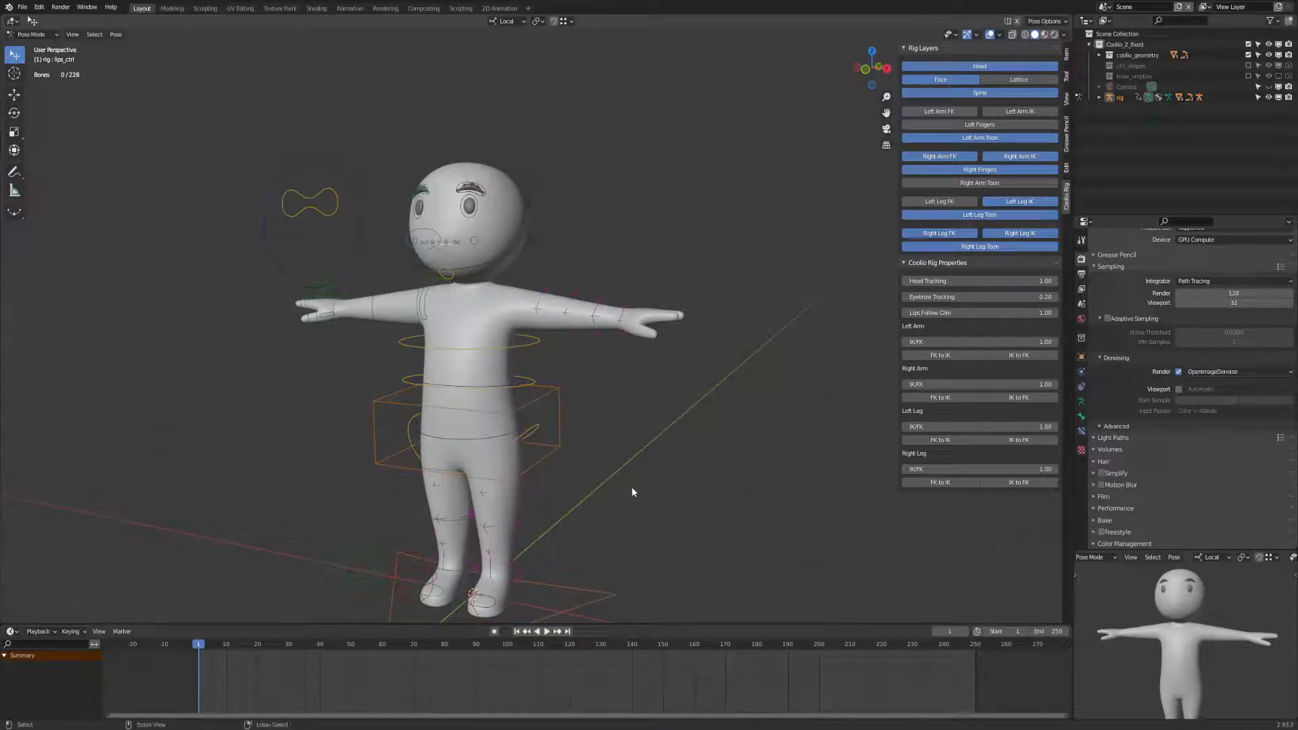
{"action": "key", "text": "ctrl+s"}
{"action": "middle_click_drag", "start_coordinate": [648, 502], "coordinate": [684, 475]}
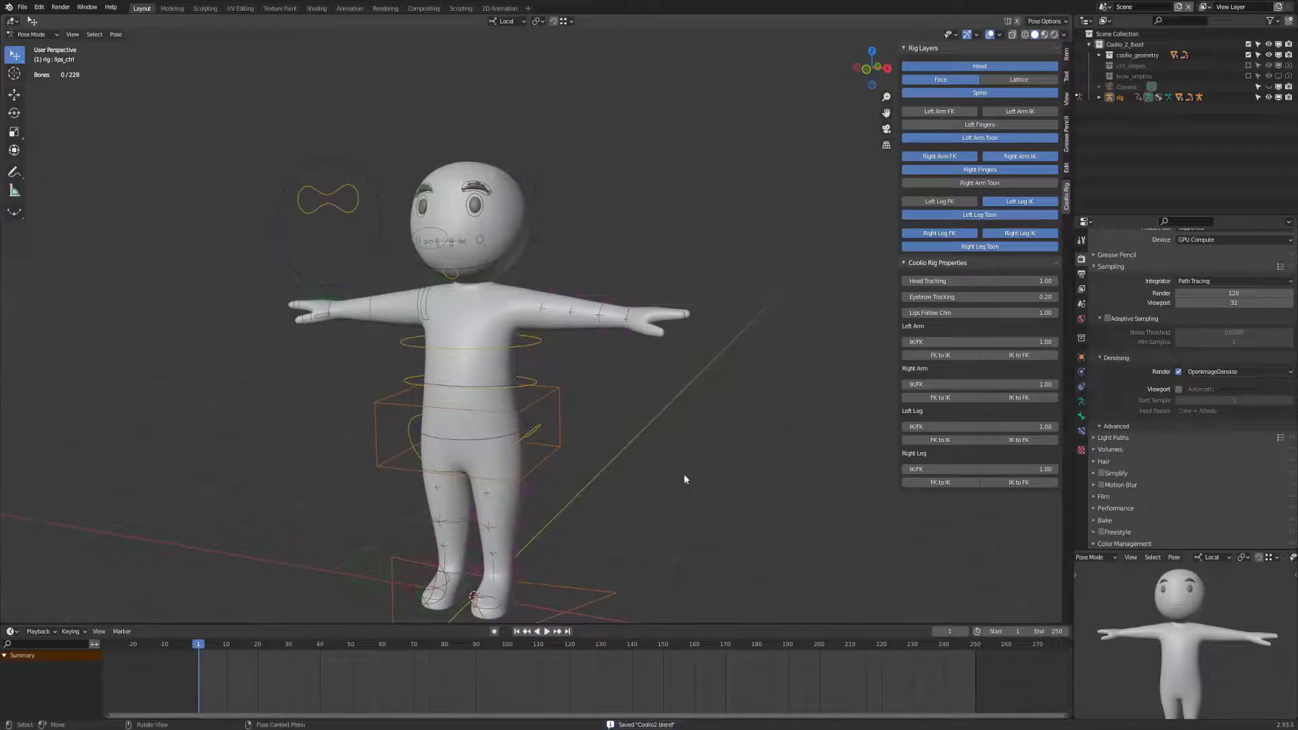
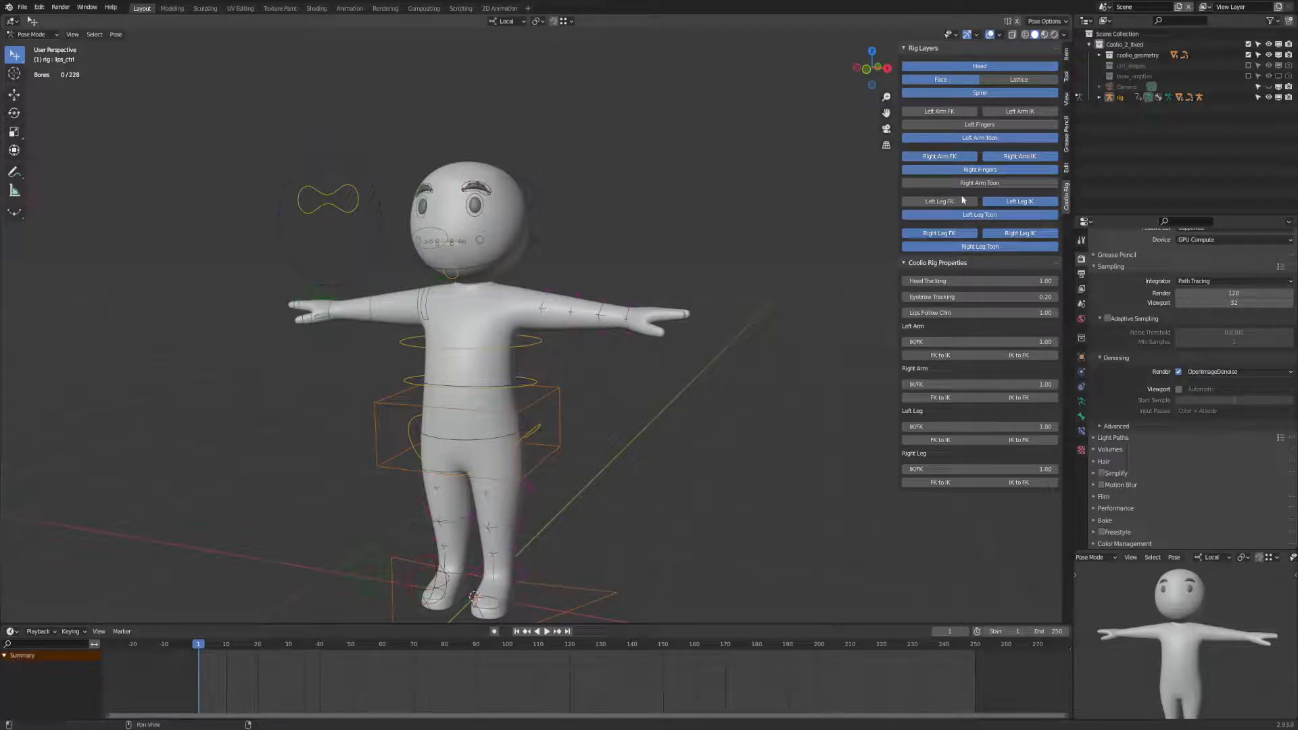
Examine the rig's Coolio2_UI.py script in the Scripting workspace, from the property definitions through the leg IK/FK snapping operators.
{"action": "left_click", "coordinate": [461, 9]}
{"action": "scroll", "coordinate": [762, 434], "scroll_direction": "up", "scroll_amount": 2}
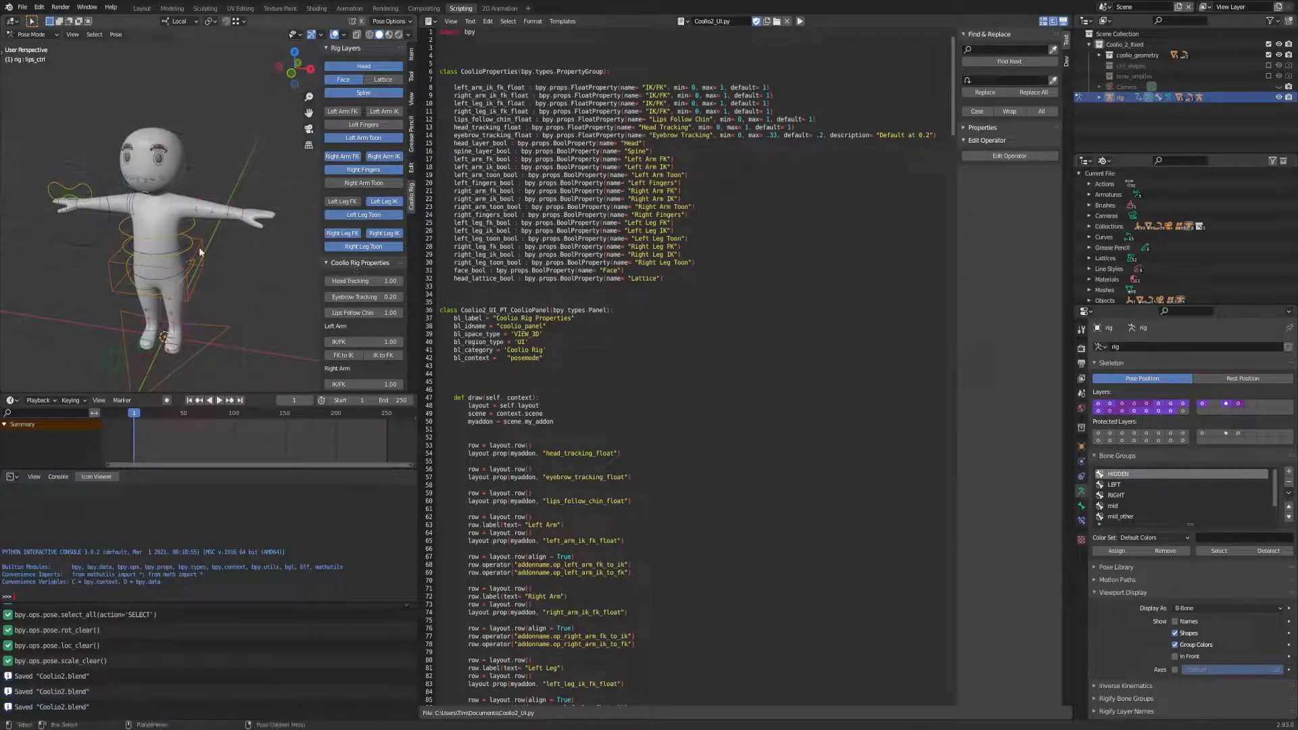
{"action": "middle_click_drag", "start_coordinate": [200, 252], "coordinate": [123, 235]}
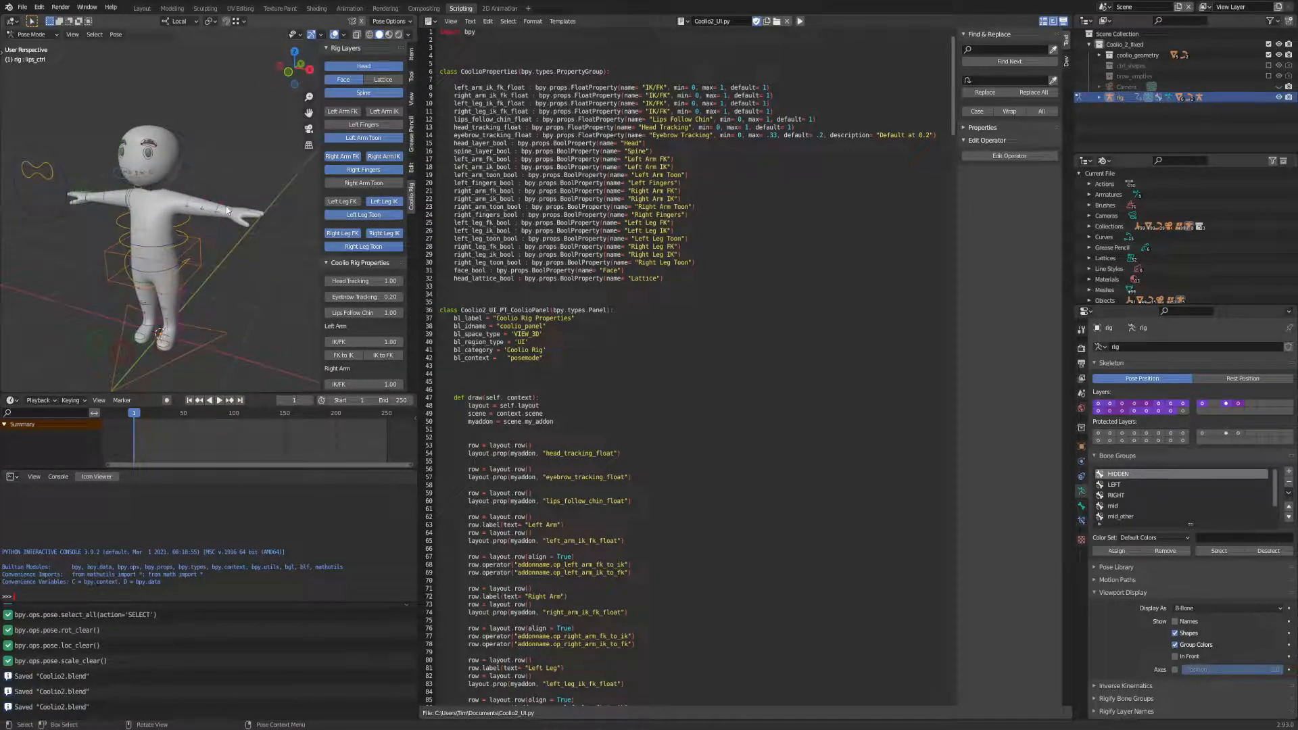
{"action": "scroll", "coordinate": [368, 298], "scroll_direction": "down", "scroll_amount": 5}
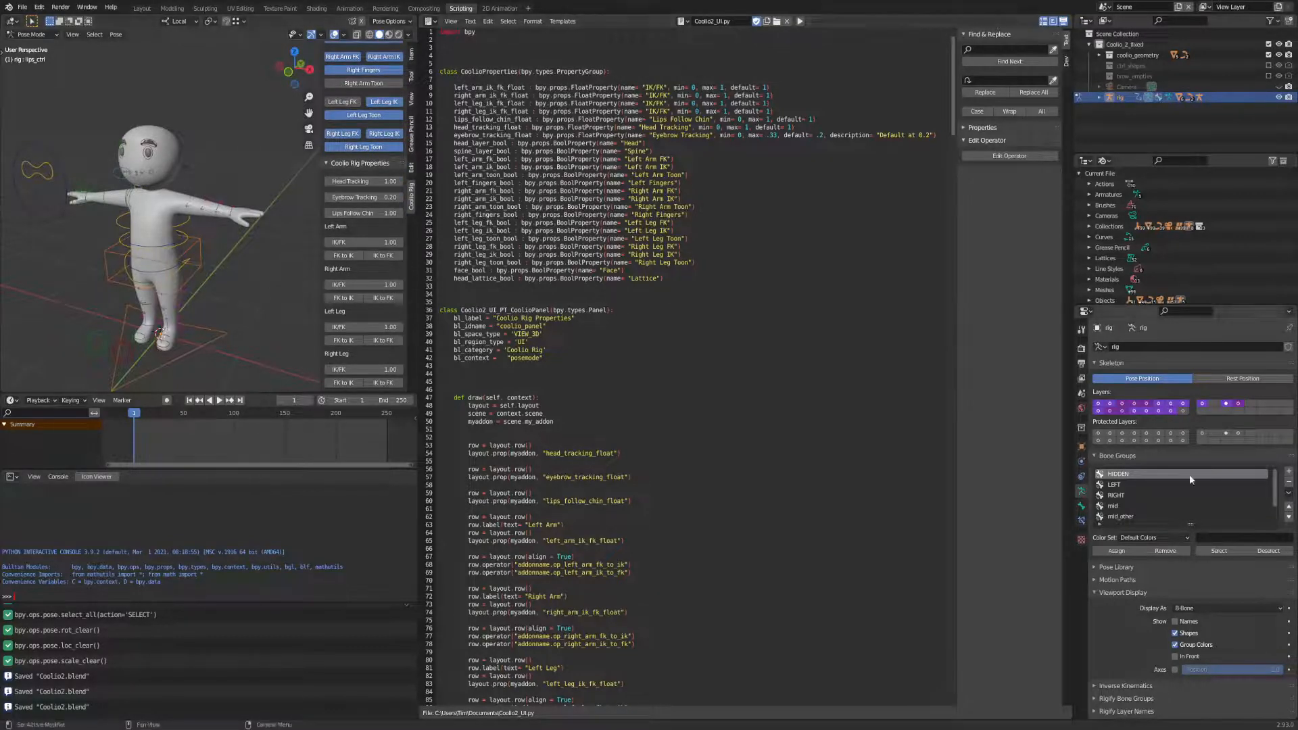
{"action": "scroll", "coordinate": [747, 424], "scroll_direction": "down", "scroll_amount": 18}
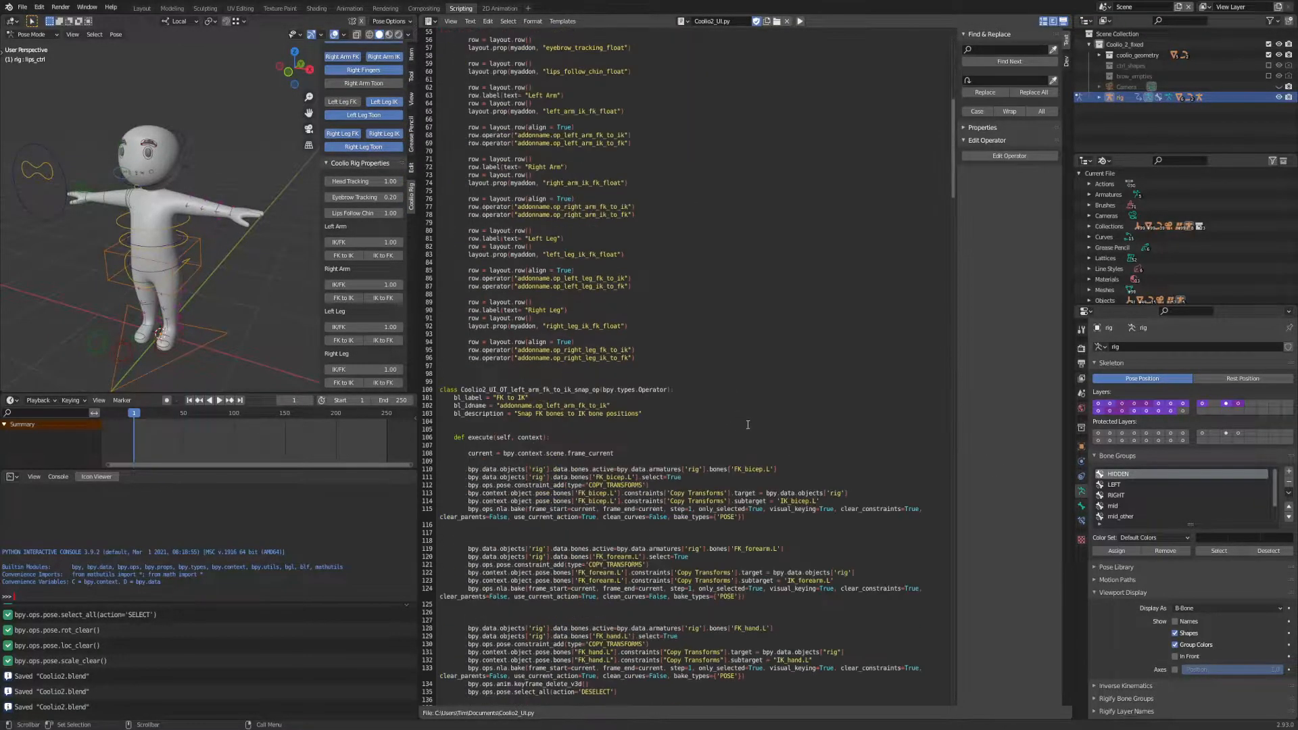
{"action": "scroll", "coordinate": [748, 424], "scroll_direction": "down", "scroll_amount": 20}
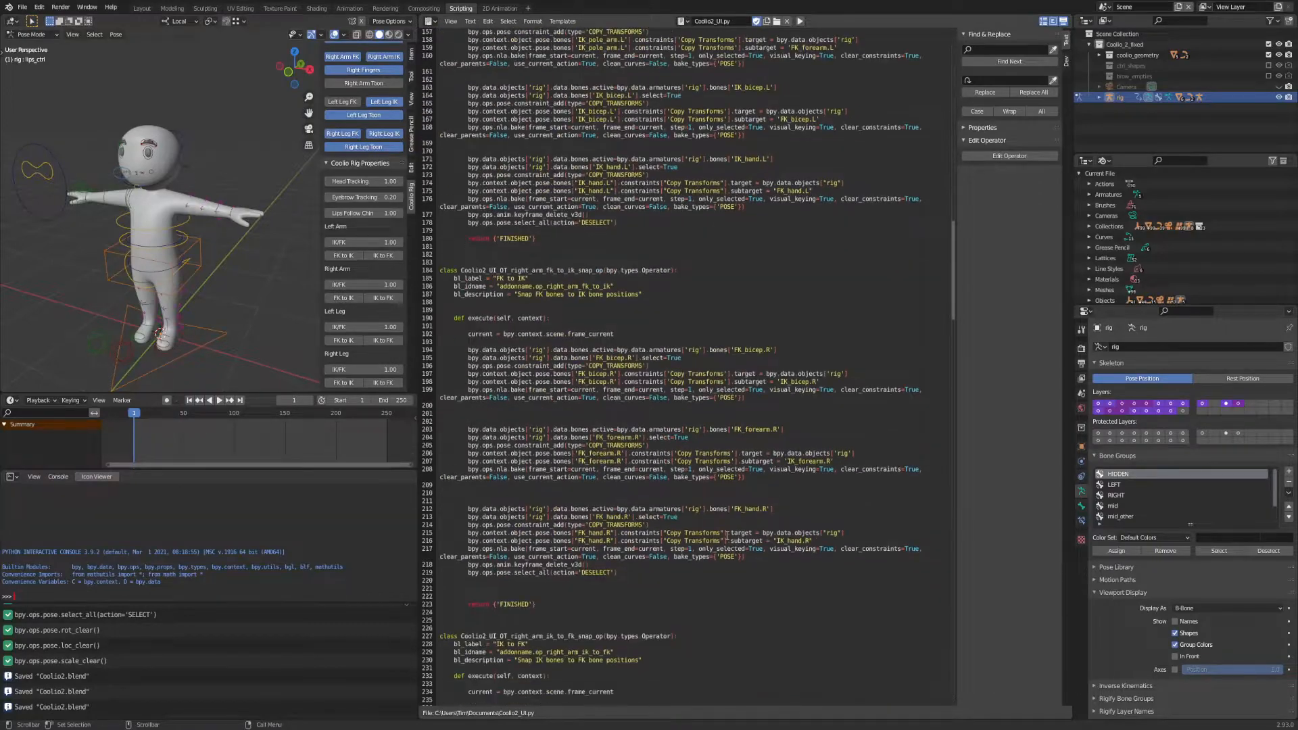
{"action": "scroll", "coordinate": [726, 536], "scroll_direction": "down", "scroll_amount": 20}
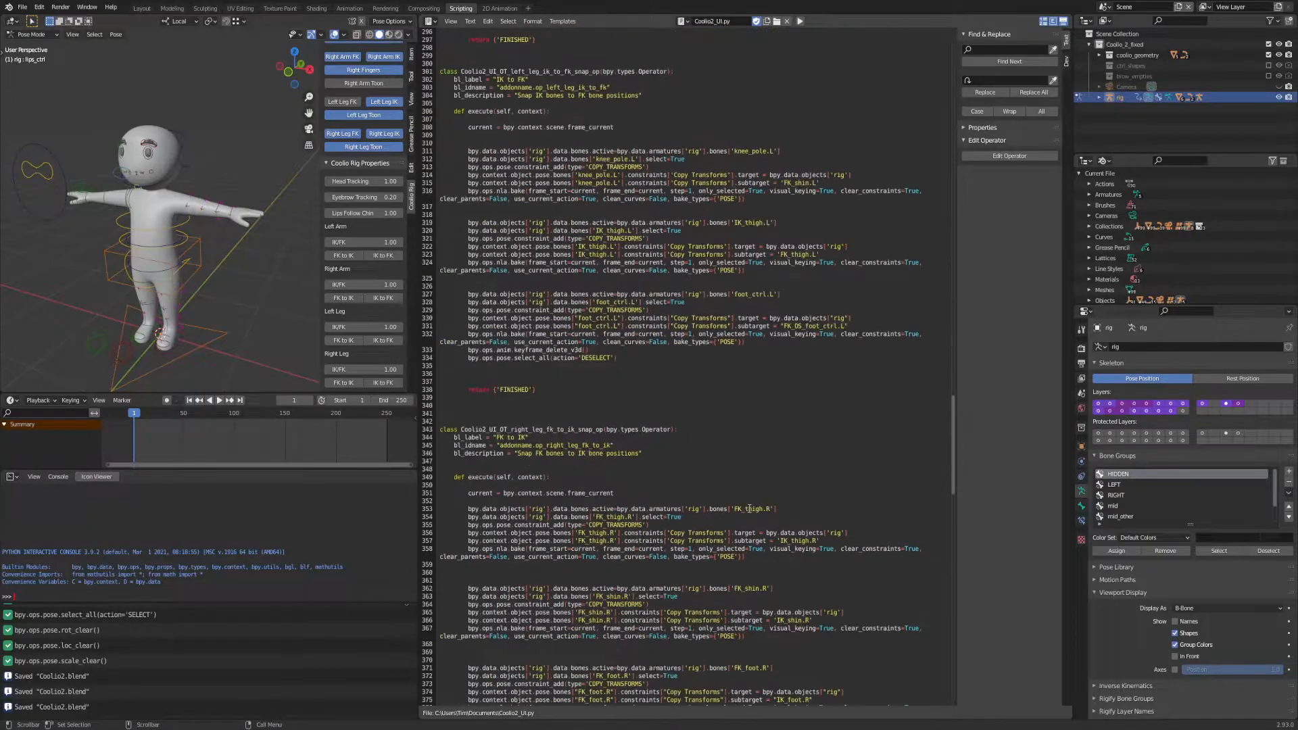
{"action": "scroll", "coordinate": [749, 508], "scroll_direction": "down", "scroll_amount": 18}
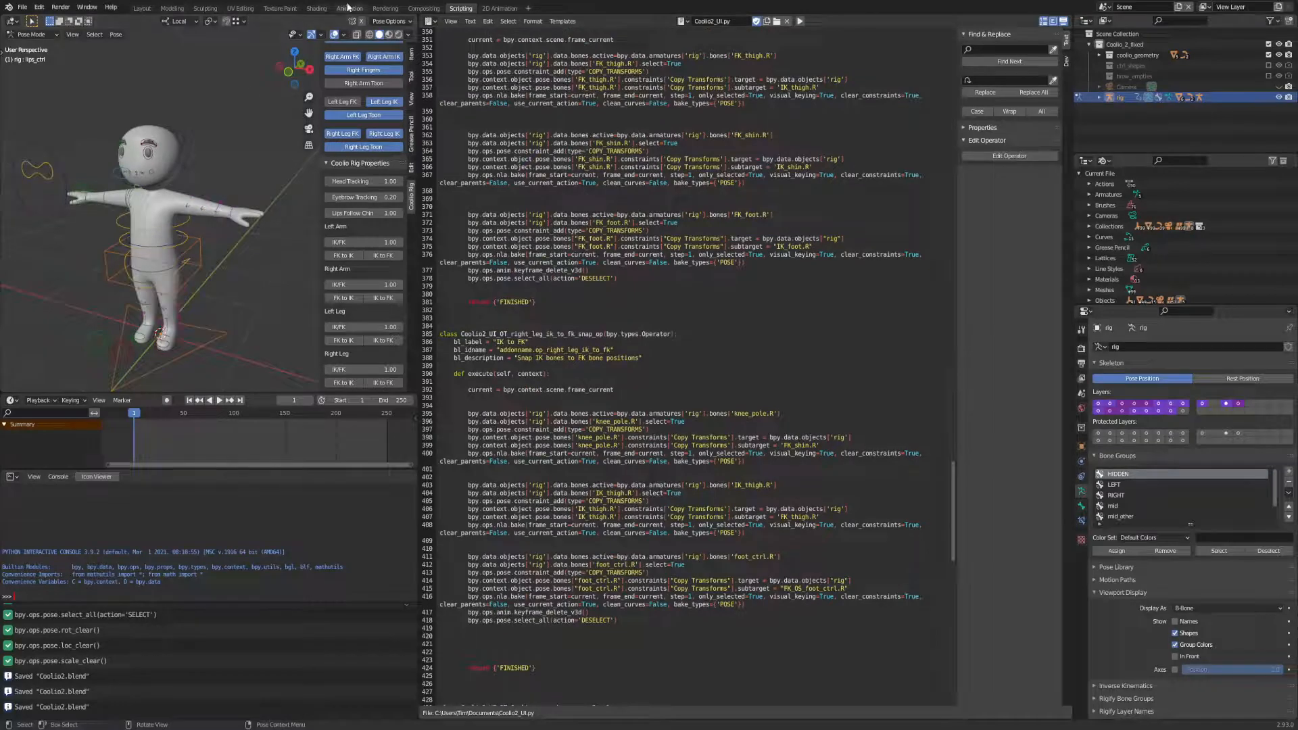
Return to the Layout workspace and save the file.
{"action": "left_click", "coordinate": [142, 8]}
{"action": "scroll", "coordinate": [657, 479], "scroll_direction": "up", "scroll_amount": 4}
{"action": "key", "text": "ctrl+s"}
{"action": "middle_click_drag", "start_coordinate": [657, 478], "coordinate": [659, 404]}
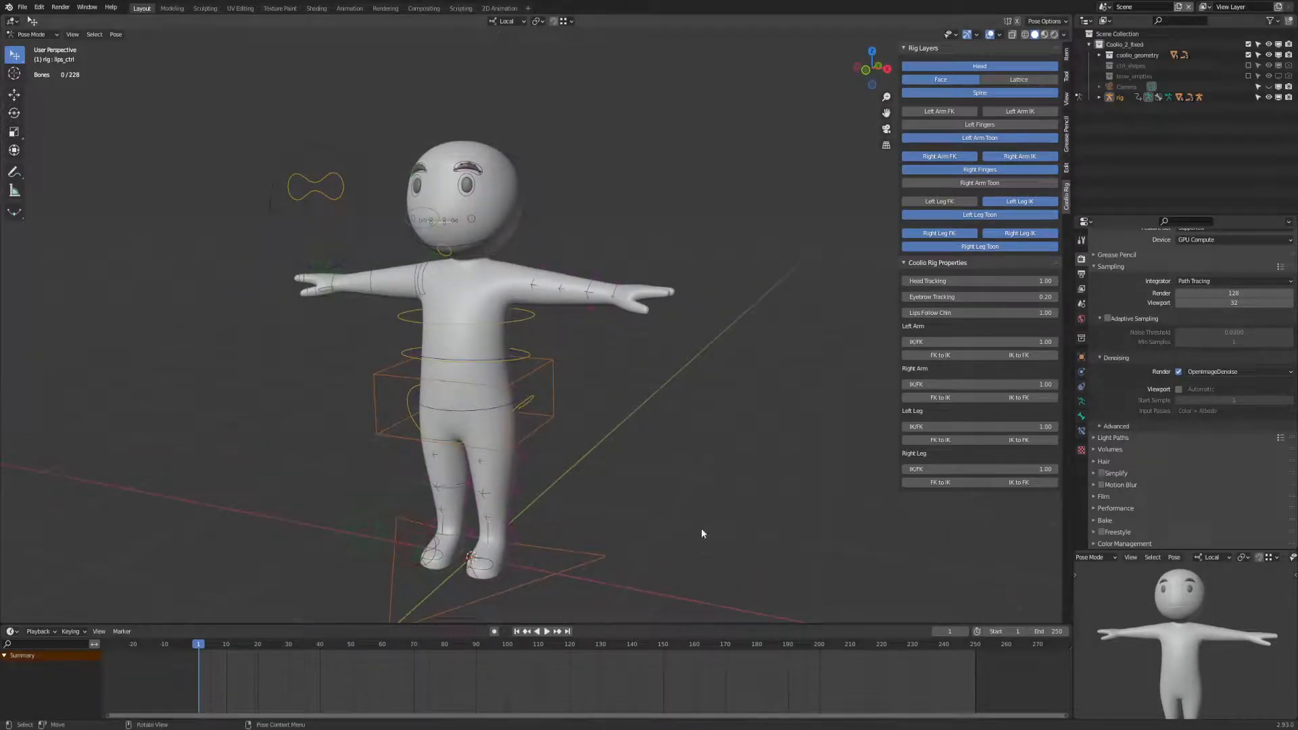
{"action": "middle_click_drag", "start_coordinate": [663, 520], "coordinate": [695, 500], "text": "shift"}
{"action": "key", "text": "ctrl+s"}
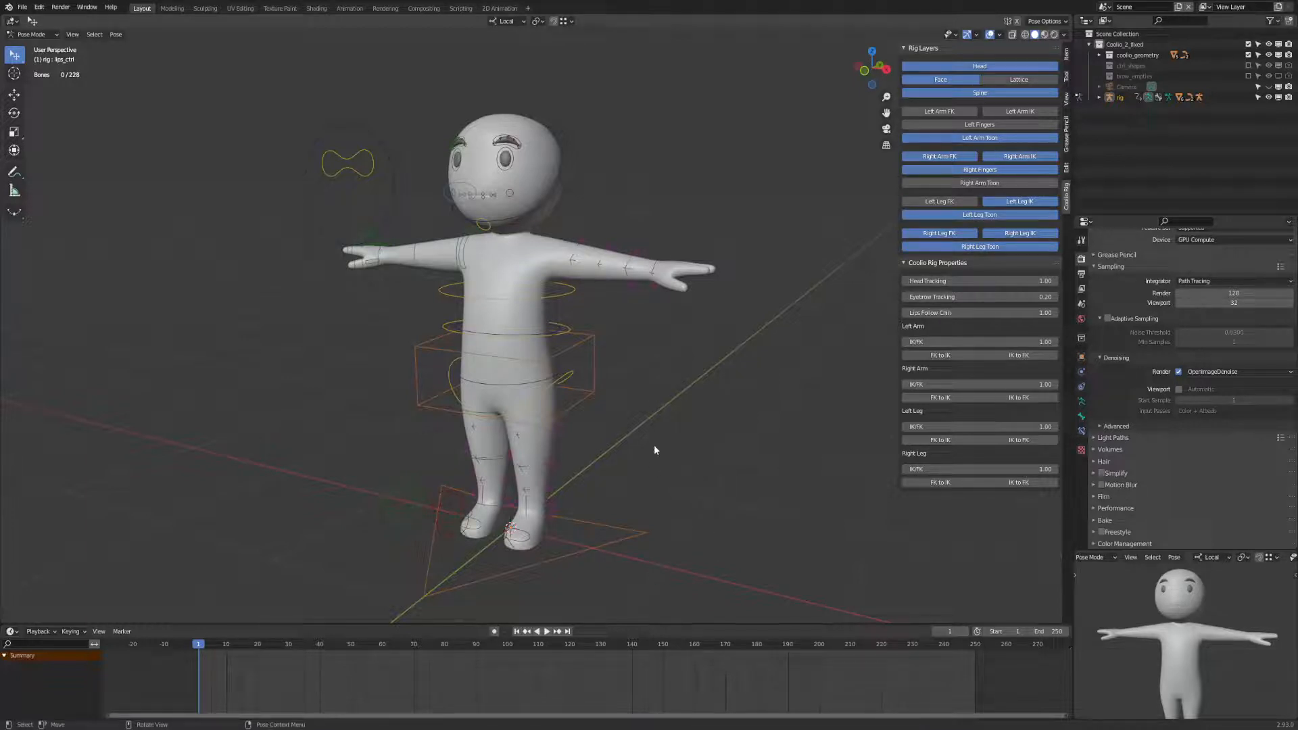
Try rotating and moving the hips control.
{"action": "left_click", "coordinate": [573, 375]}
{"action": "key", "text": "r"}
{"action": "right_click", "coordinate": [662, 375]}
{"action": "key", "text": "g"}
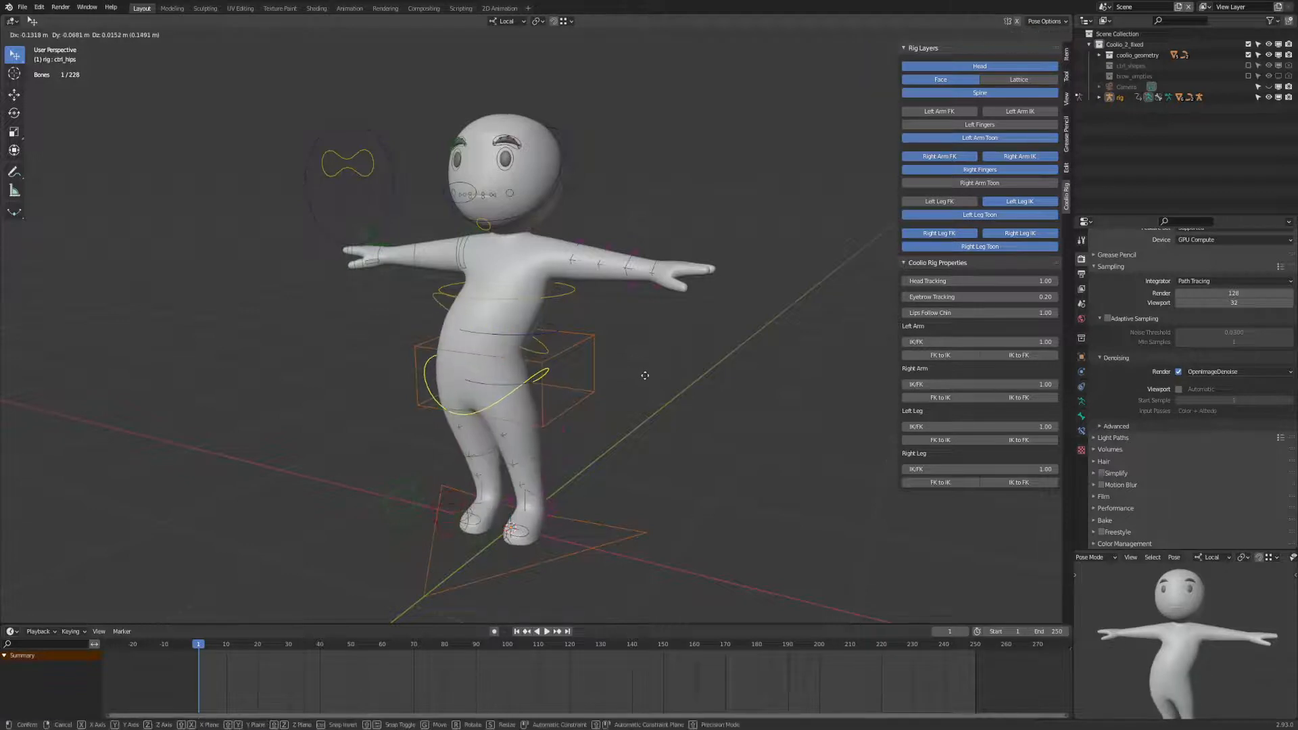
{"action": "right_click", "coordinate": [679, 383]}
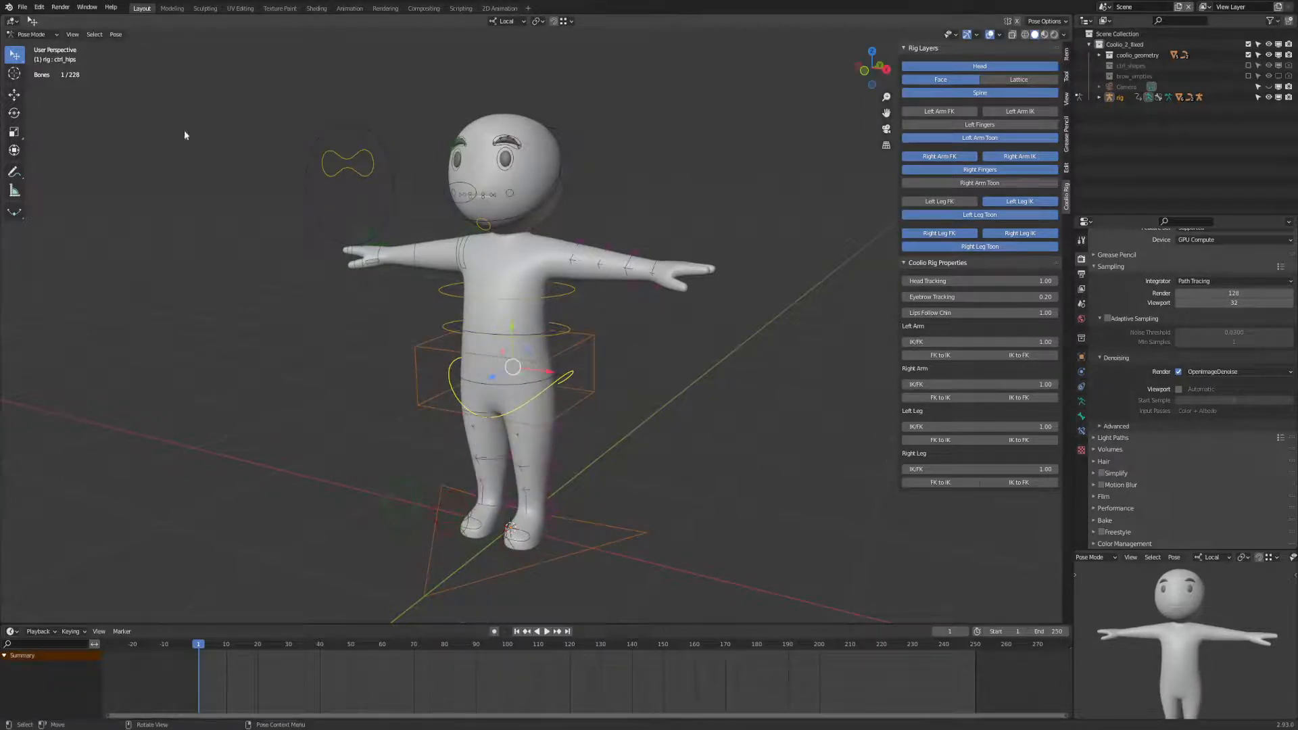
Check the Lock Object Modes setting, save the file, and clear the selection.
{"action": "left_click", "coordinate": [39, 7]}
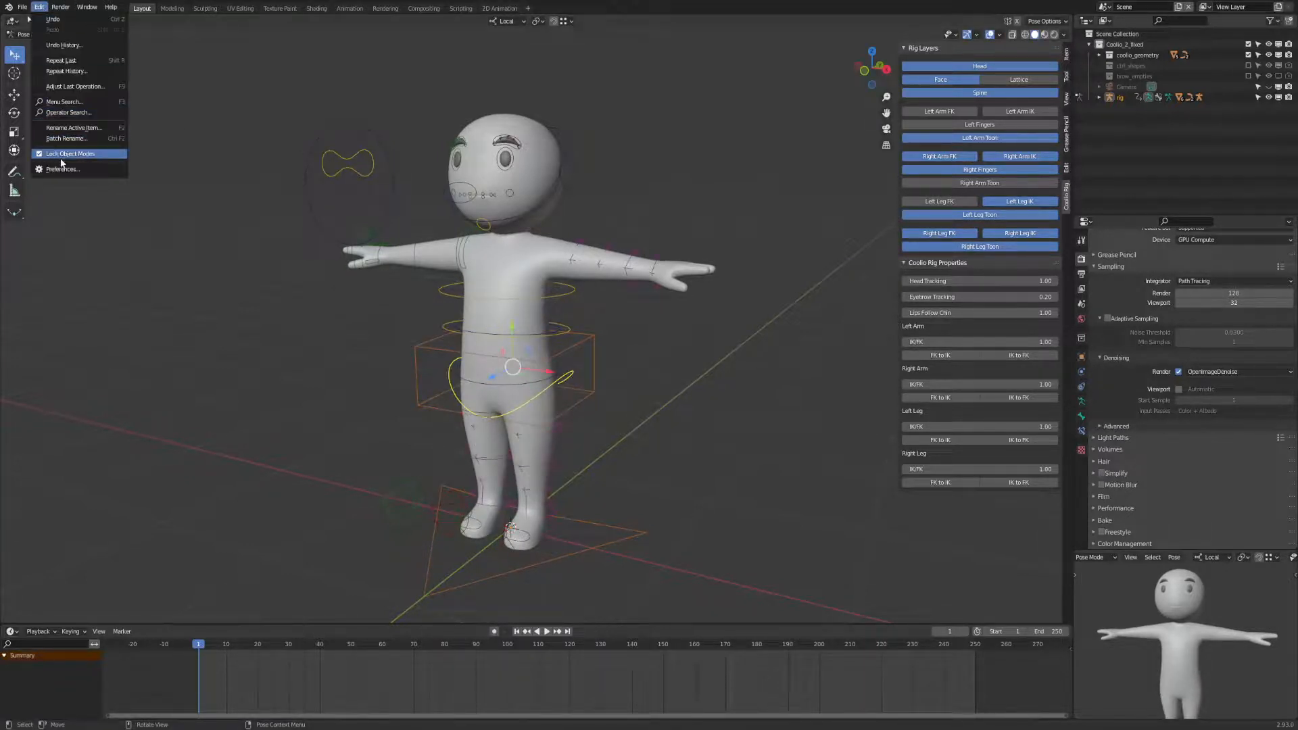
{"action": "key", "text": "ctrl+s"}
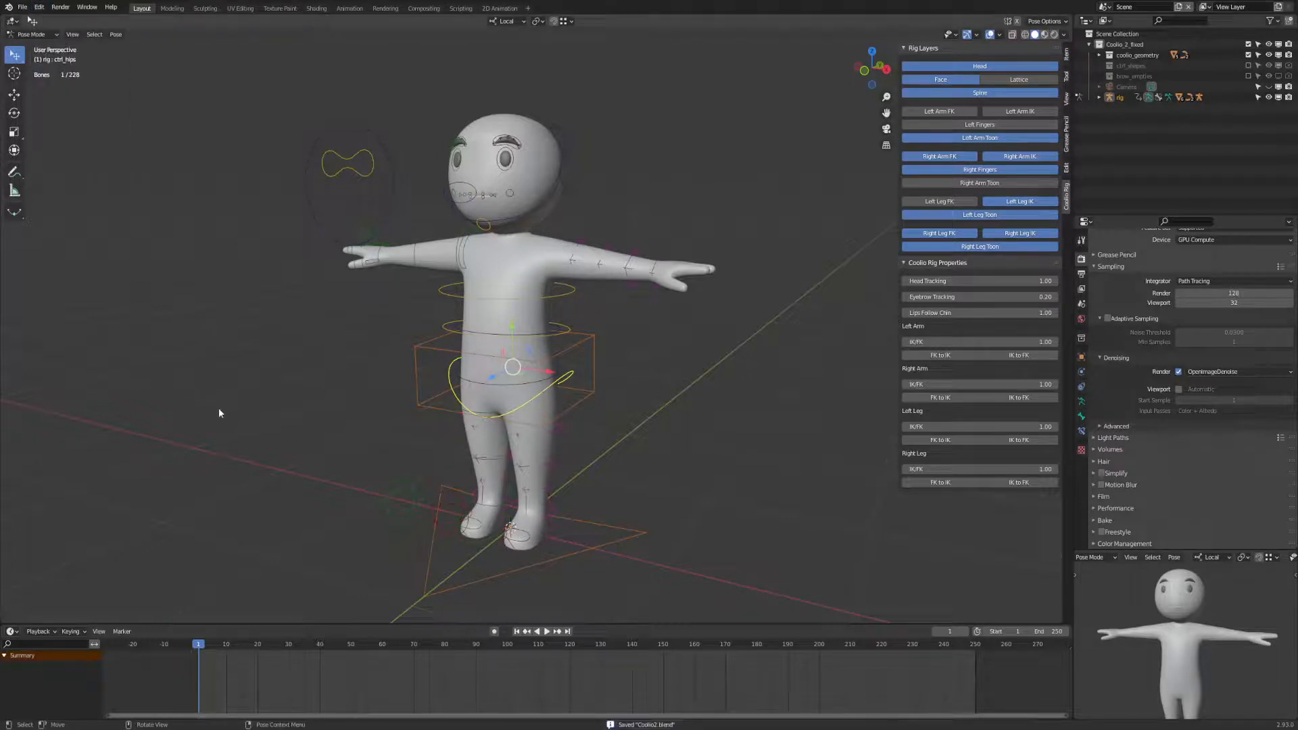
{"action": "left_click", "coordinate": [223, 363]}
{"action": "middle_click_drag", "start_coordinate": [238, 361], "coordinate": [385, 388]}
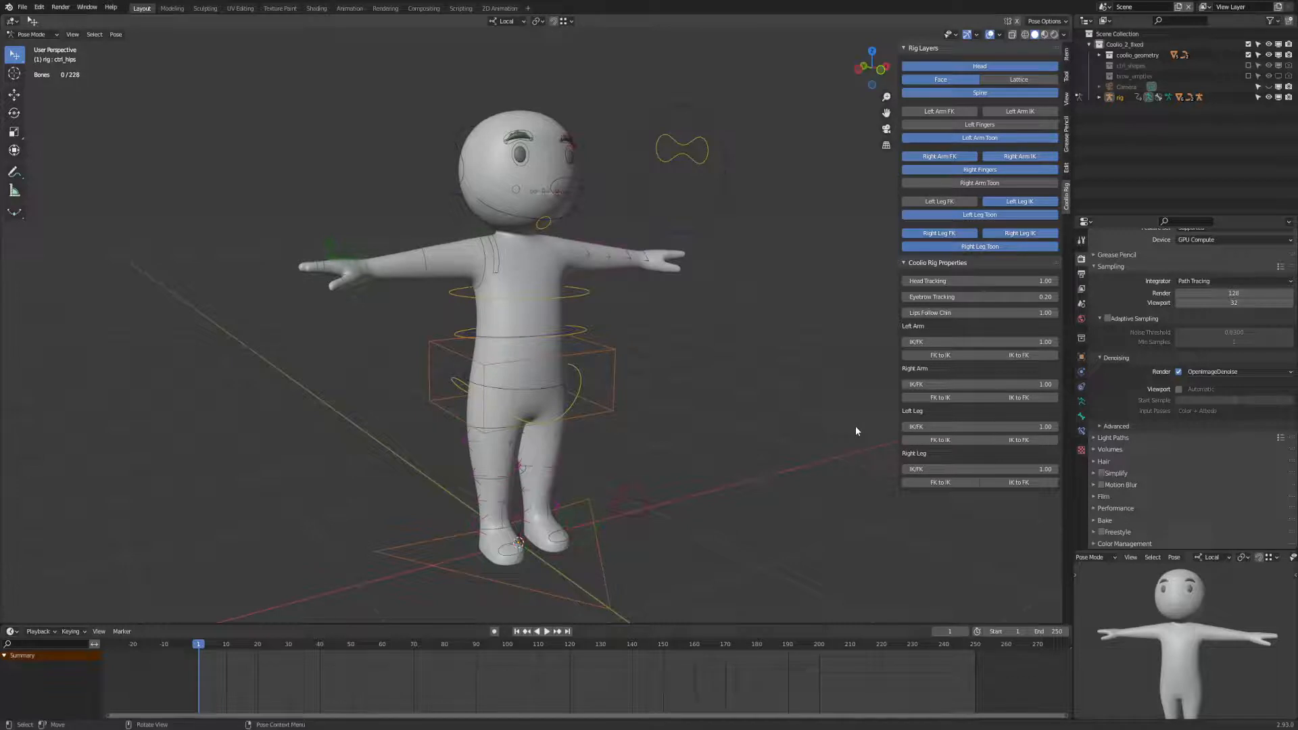
Try rotating and moving the box-shaped cg control around the hips.
{"action": "left_click", "coordinate": [615, 381]}
{"action": "key", "text": "r"}
{"action": "key", "text": "r"}
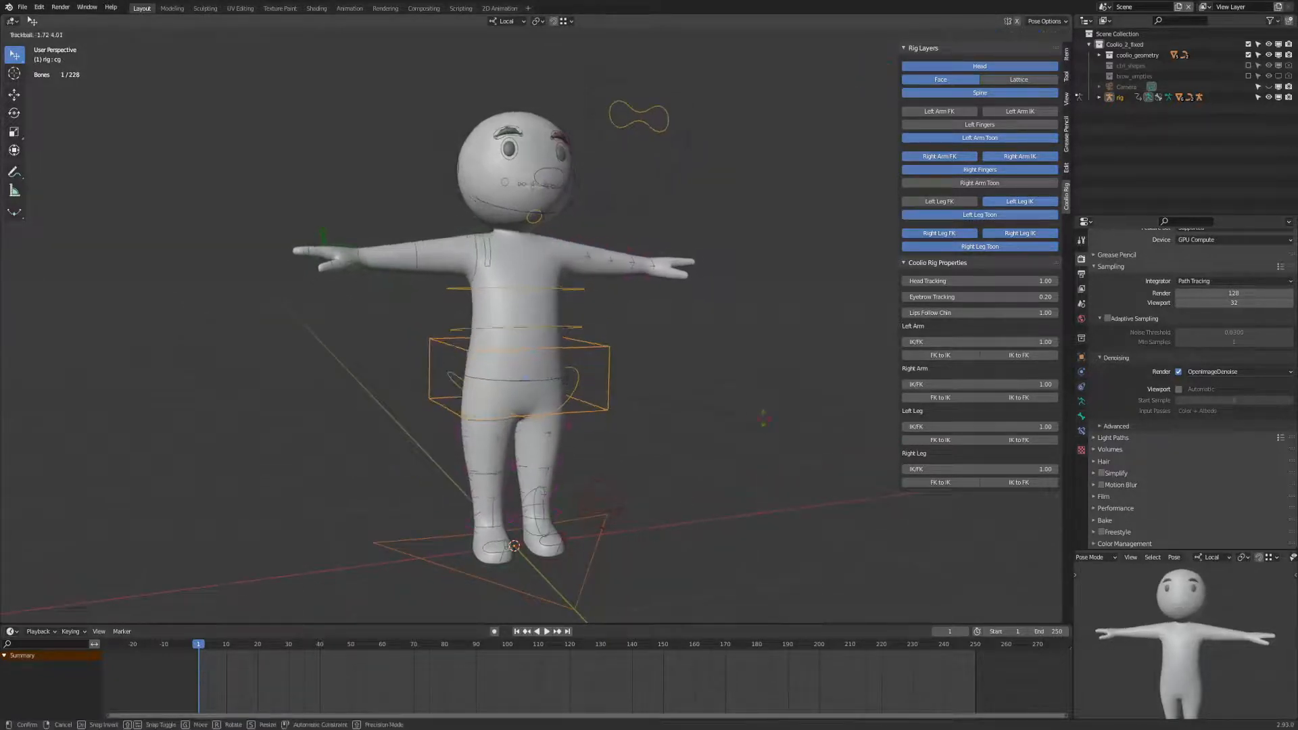
{"action": "key", "text": "Escape"}
{"action": "middle_click_drag", "start_coordinate": [768, 423], "coordinate": [740, 374]}
{"action": "key", "text": "g"}
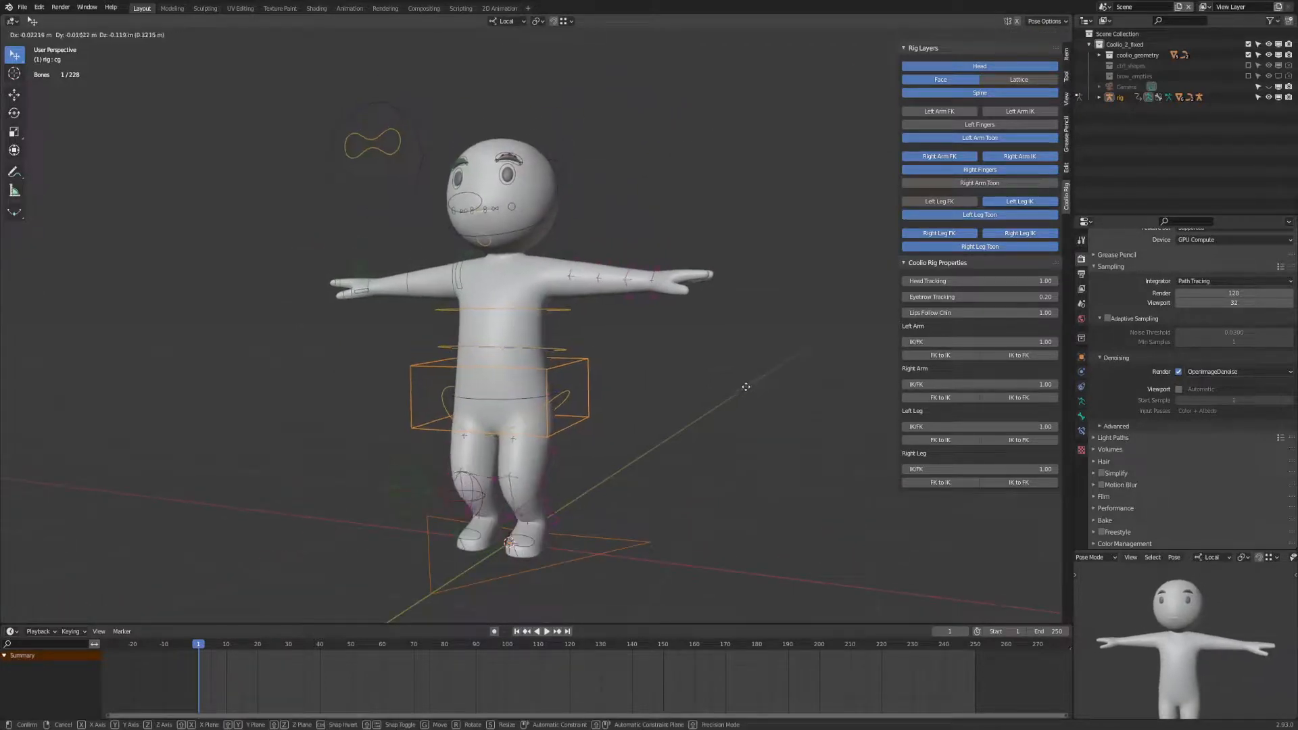
{"action": "key", "text": "Escape"}
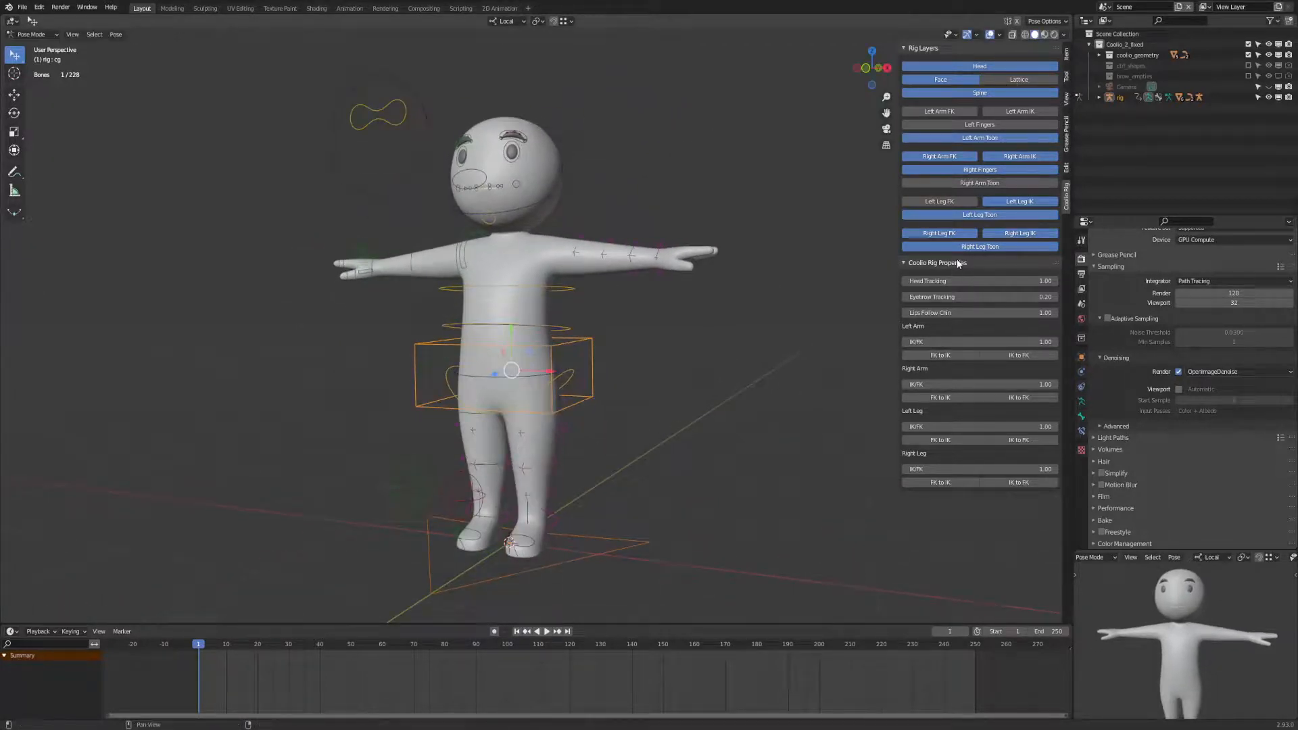
{"action": "key", "text": "ctrl+z"}
Hide the Left Leg Toon layer, show the Left Leg FK layer, and save the file.
{"action": "left_click", "coordinate": [988, 215]}
{"action": "left_click", "coordinate": [956, 201]}
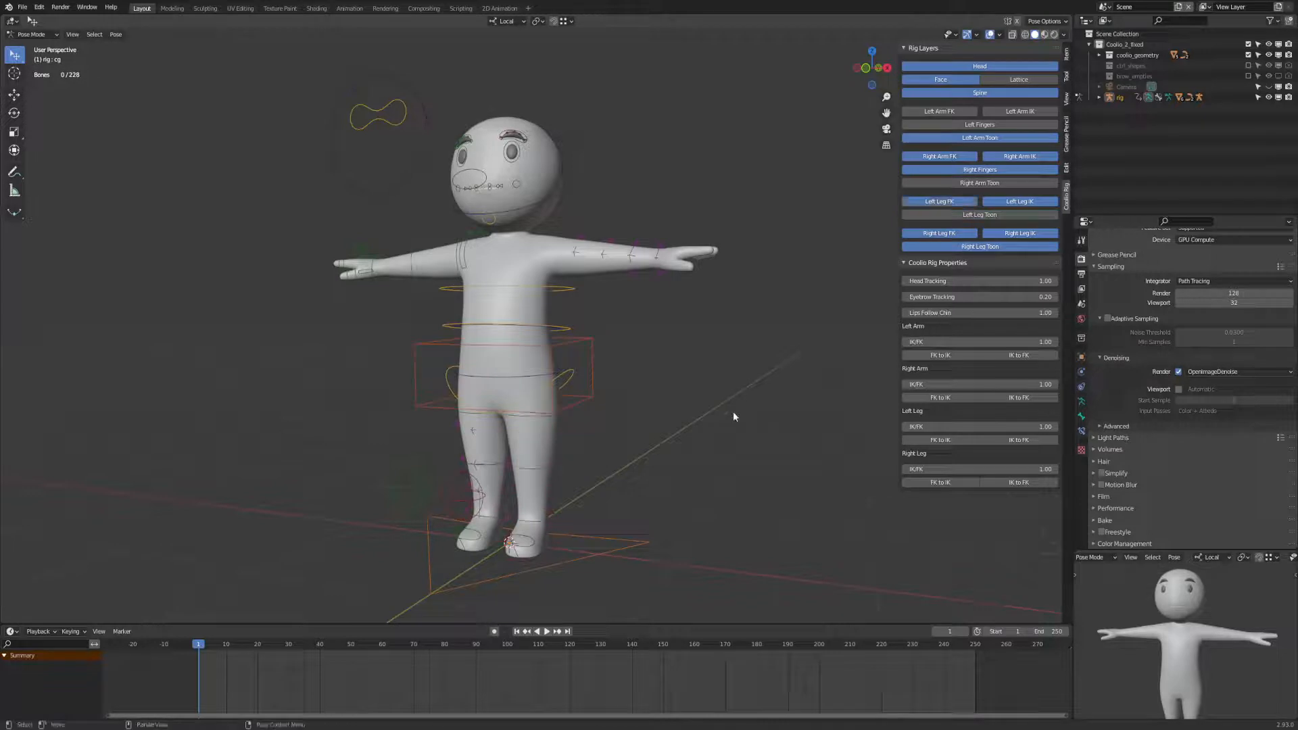
{"action": "key", "text": "ctrl+s"}
{"action": "middle_click_drag", "start_coordinate": [688, 490], "coordinate": [690, 499]}
{"action": "middle_click_drag", "start_coordinate": [641, 557], "coordinate": [669, 433], "text": "shift"}
Select the base control, hide the Left Arm Toon layer, and show the Left Arm FK and Left Arm IK layers.
{"action": "left_click", "coordinate": [634, 471]}
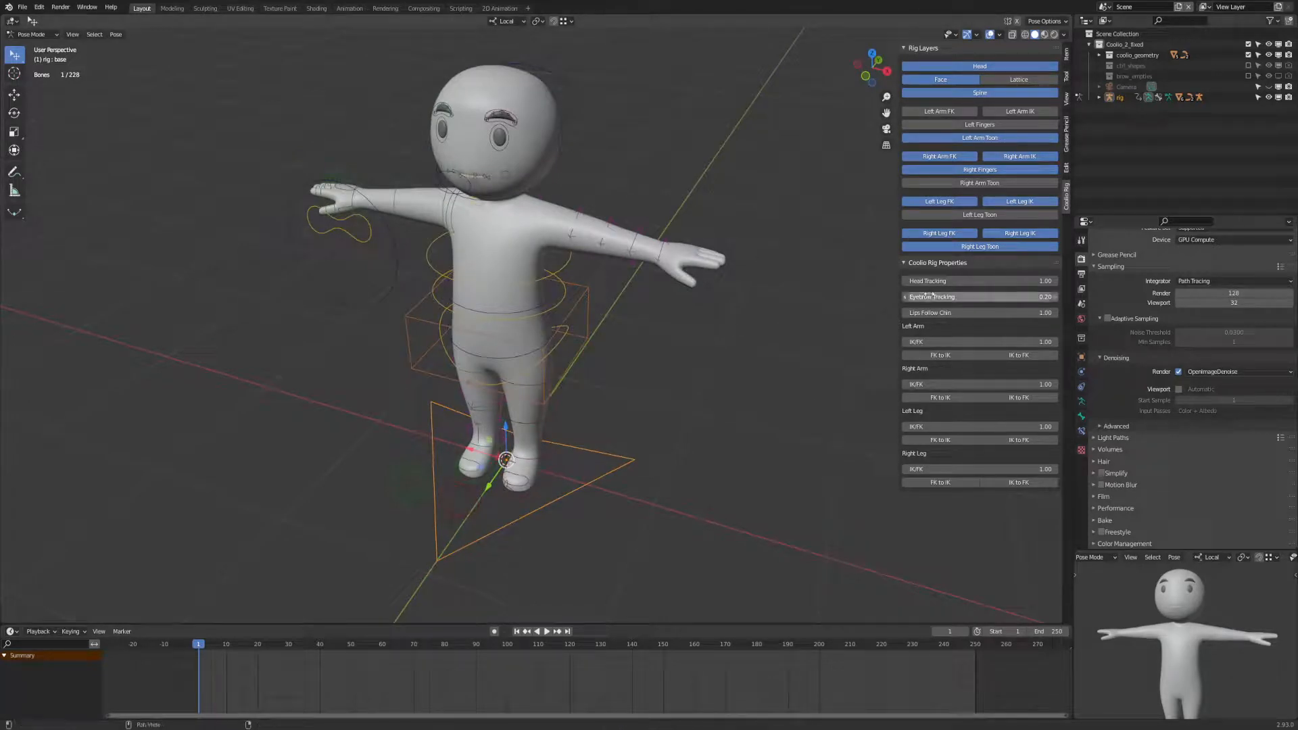
{"action": "left_click", "coordinate": [946, 139]}
{"action": "left_click", "coordinate": [956, 111]}
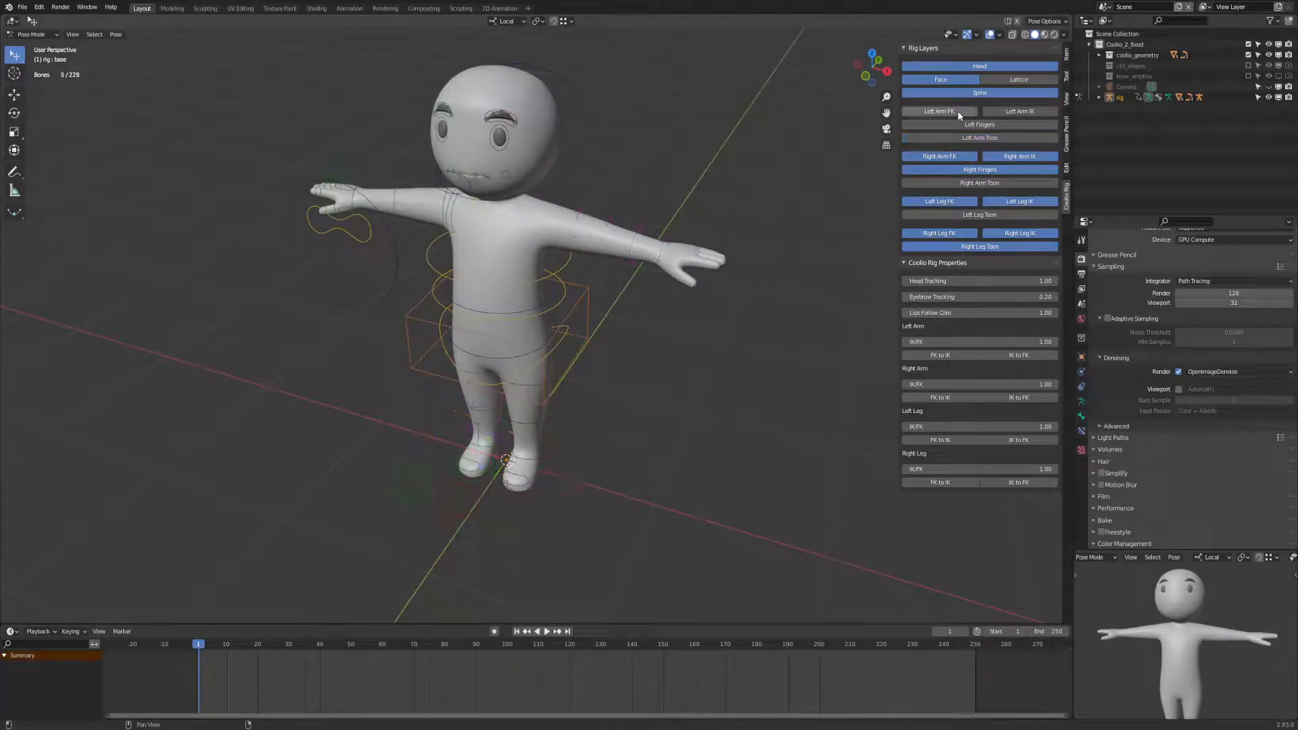
{"action": "left_click", "coordinate": [1014, 111]}
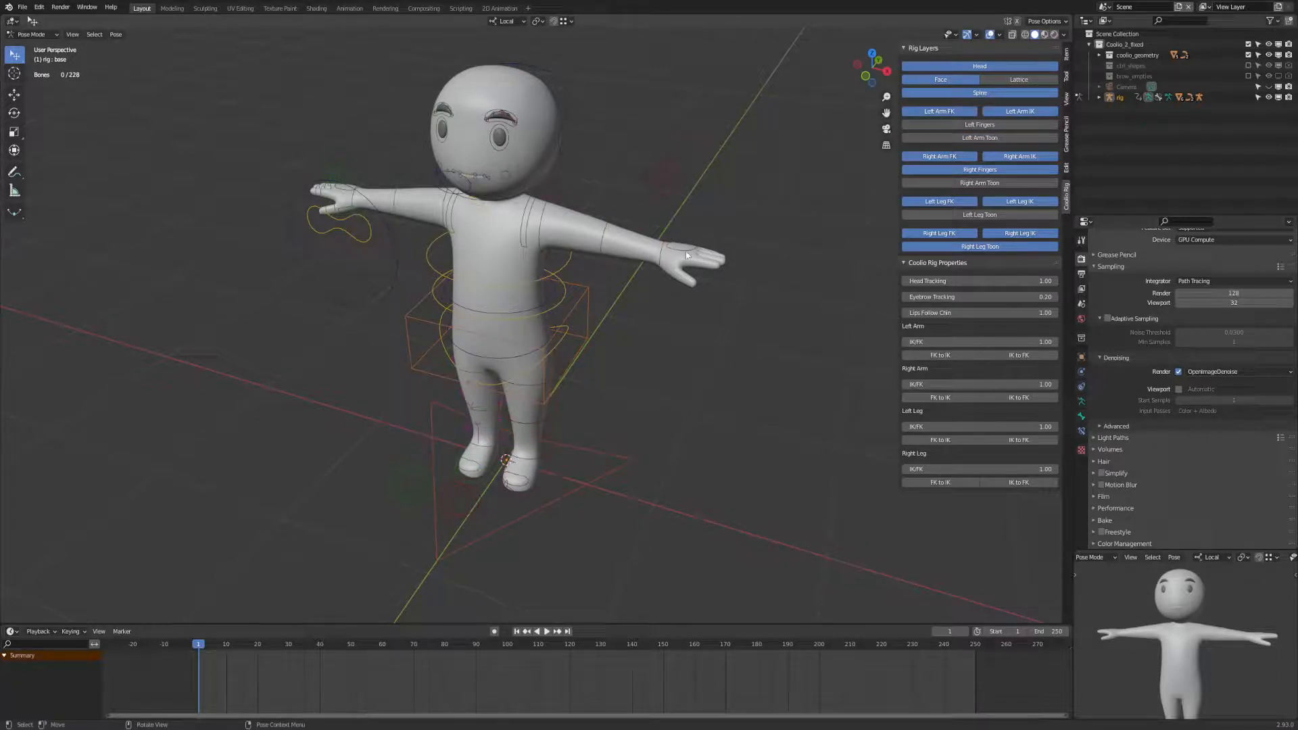
Move and rotate the left IK hand control so the left arm hangs down beside the body.
{"action": "left_click_drag", "start_coordinate": [686, 256], "coordinate": [622, 288]}
{"action": "middle_click_drag", "start_coordinate": [625, 338], "coordinate": [674, 314]}
{"action": "key", "text": "r"}
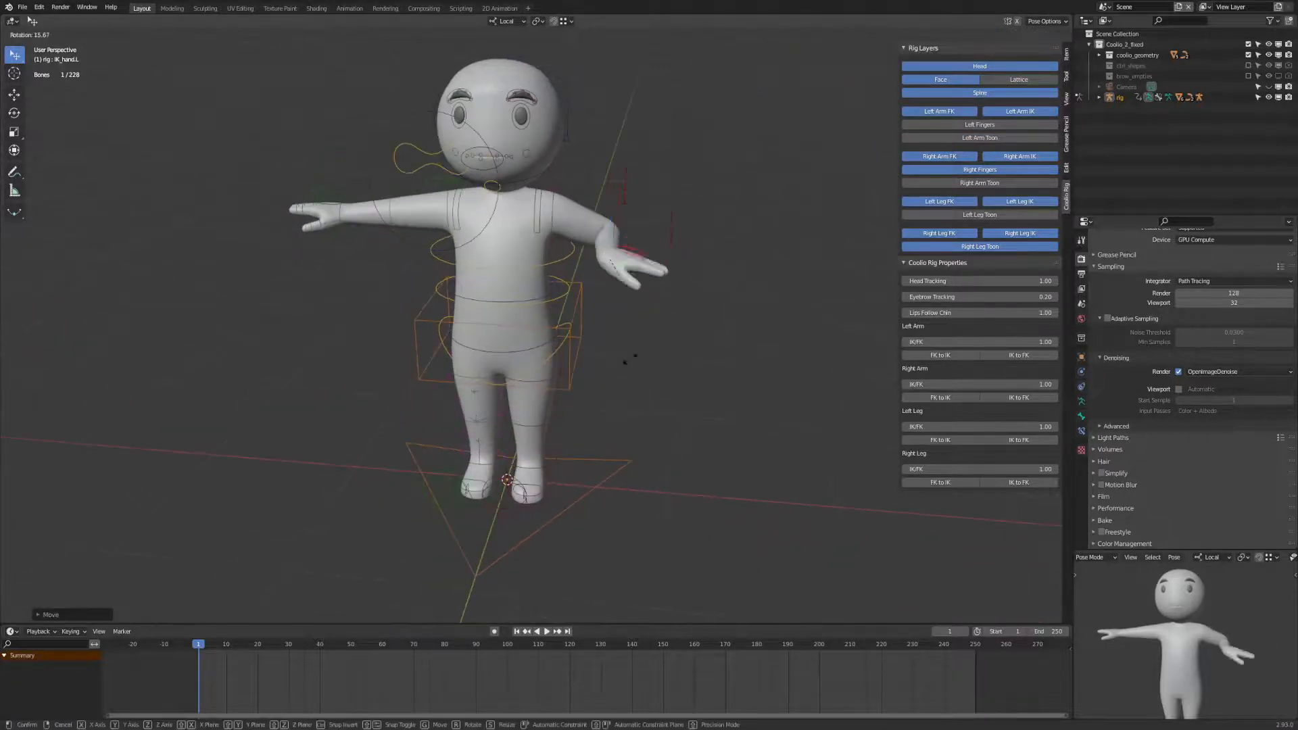
{"action": "left_click", "coordinate": [607, 411]}
{"action": "middle_click_drag", "start_coordinate": [607, 411], "coordinate": [634, 478]}
{"action": "left_click", "coordinate": [546, 439]}
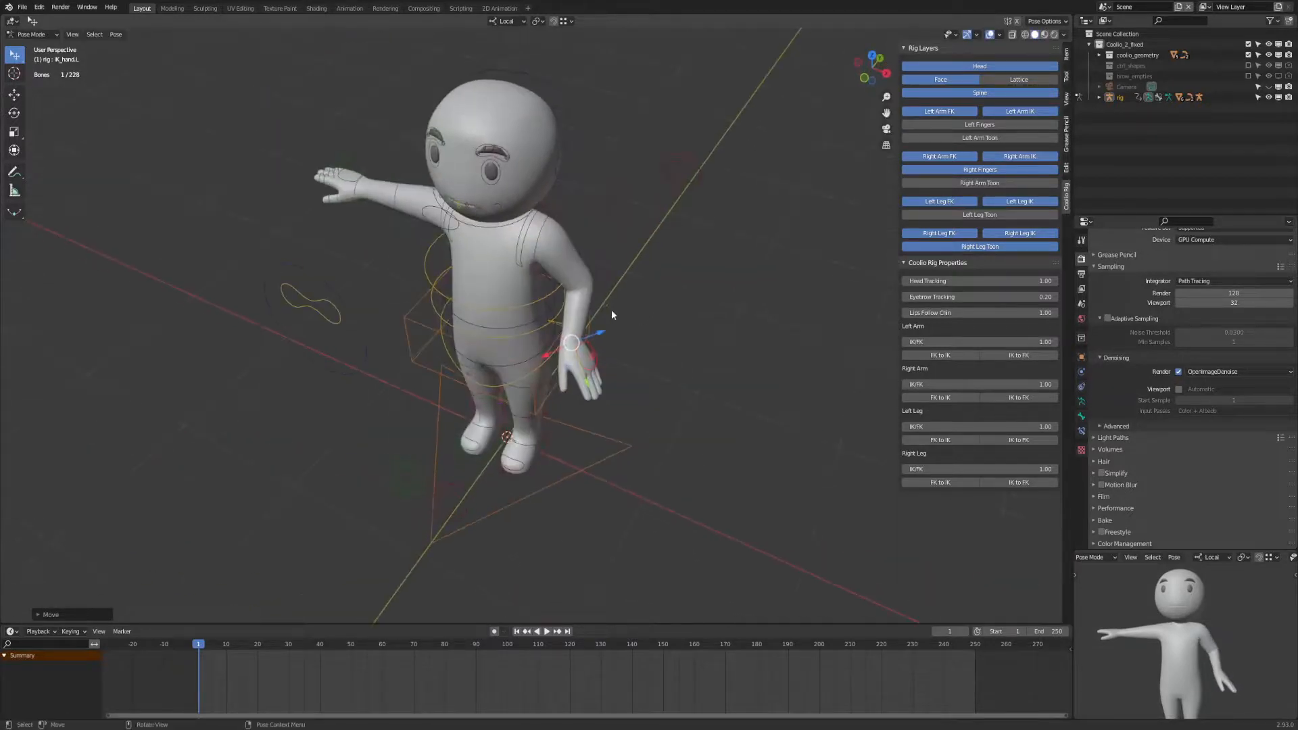
Move and rotate the right IK hand control so the right arm hangs down beside the body.
{"action": "middle_click_drag", "start_coordinate": [612, 311], "coordinate": [664, 352]}
{"action": "left_click", "coordinate": [319, 214]}
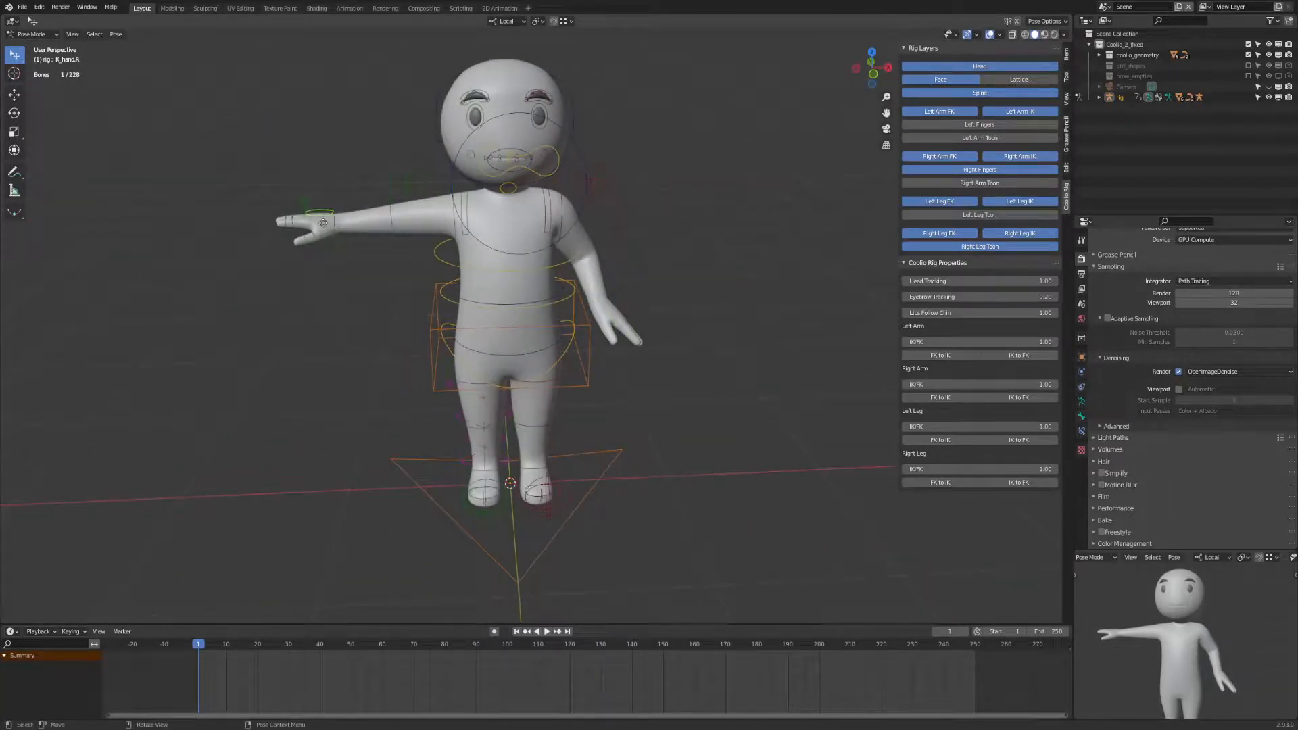
{"action": "key", "text": "g"}
{"action": "key", "text": "r"}
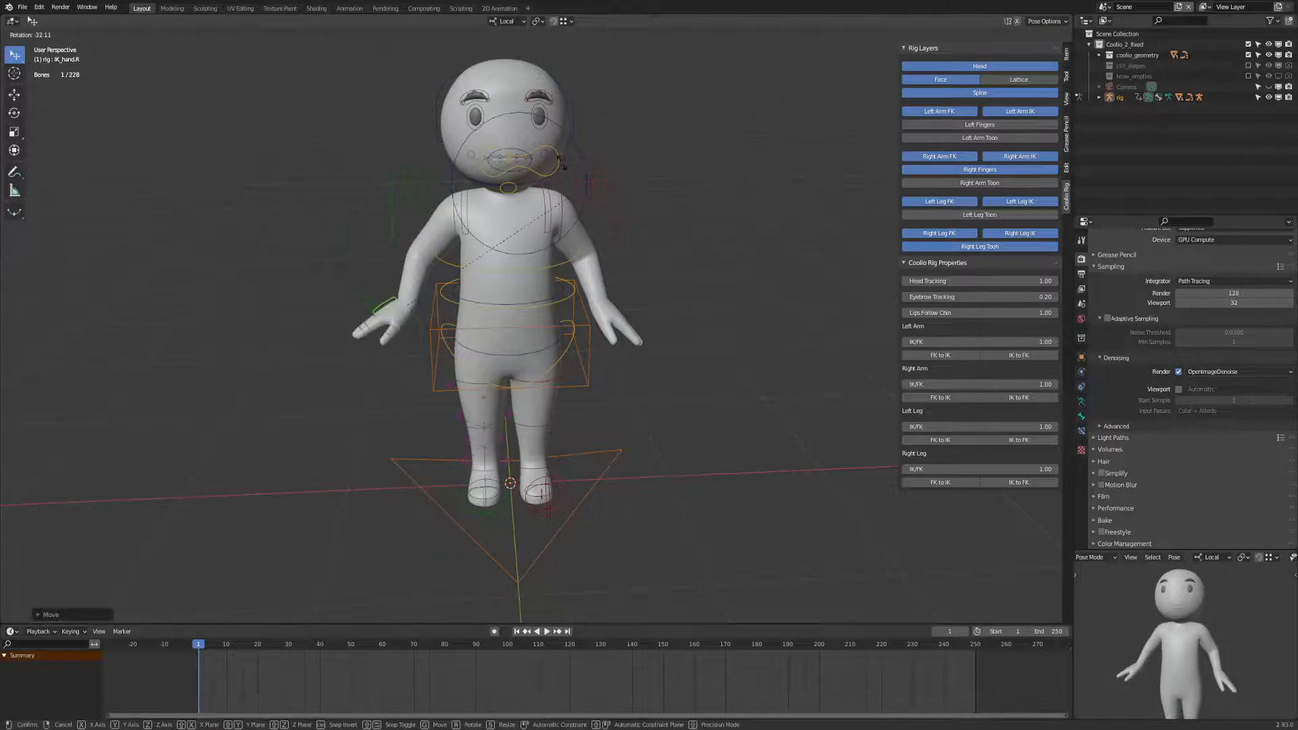
{"action": "left_click", "coordinate": [481, 180]}
{"action": "middle_click_drag", "start_coordinate": [556, 346], "coordinate": [618, 359]}
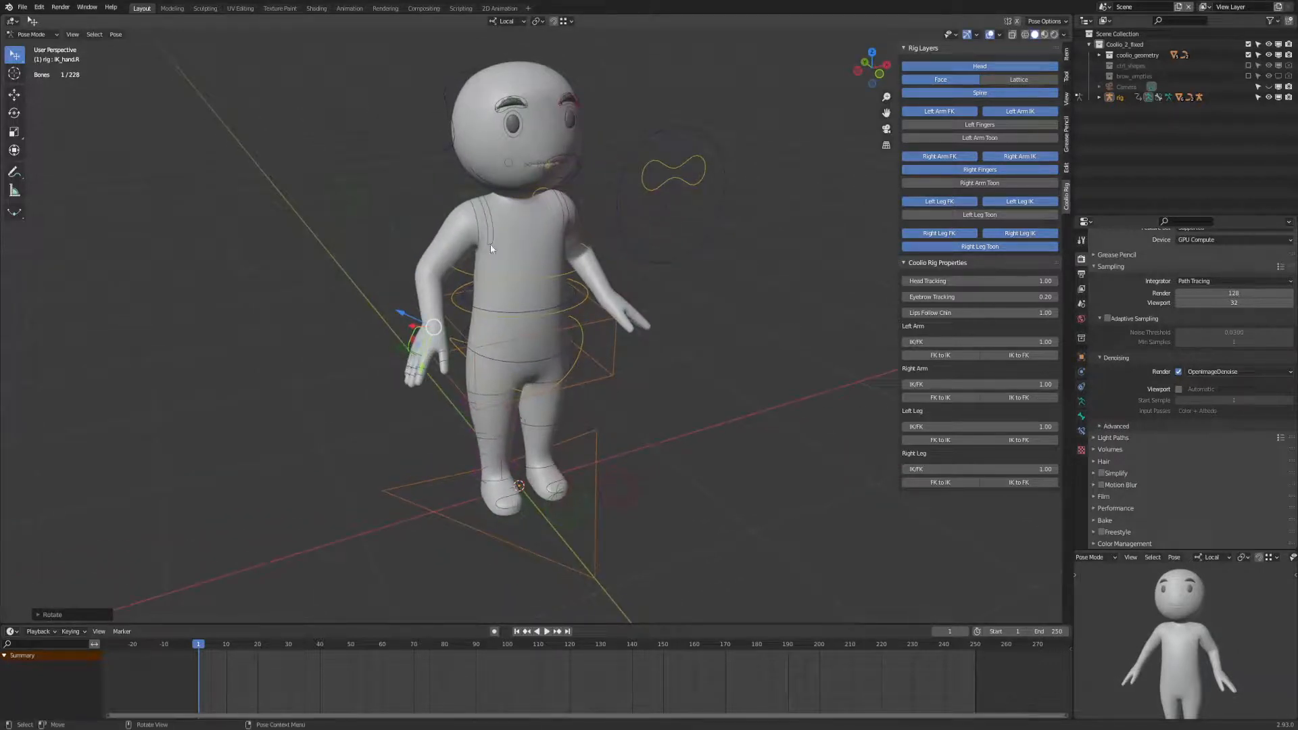
Snap the right arm's FK controls to its IK pose and set the right arm's IK/FK value to 0.
{"action": "left_click", "coordinate": [945, 399]}
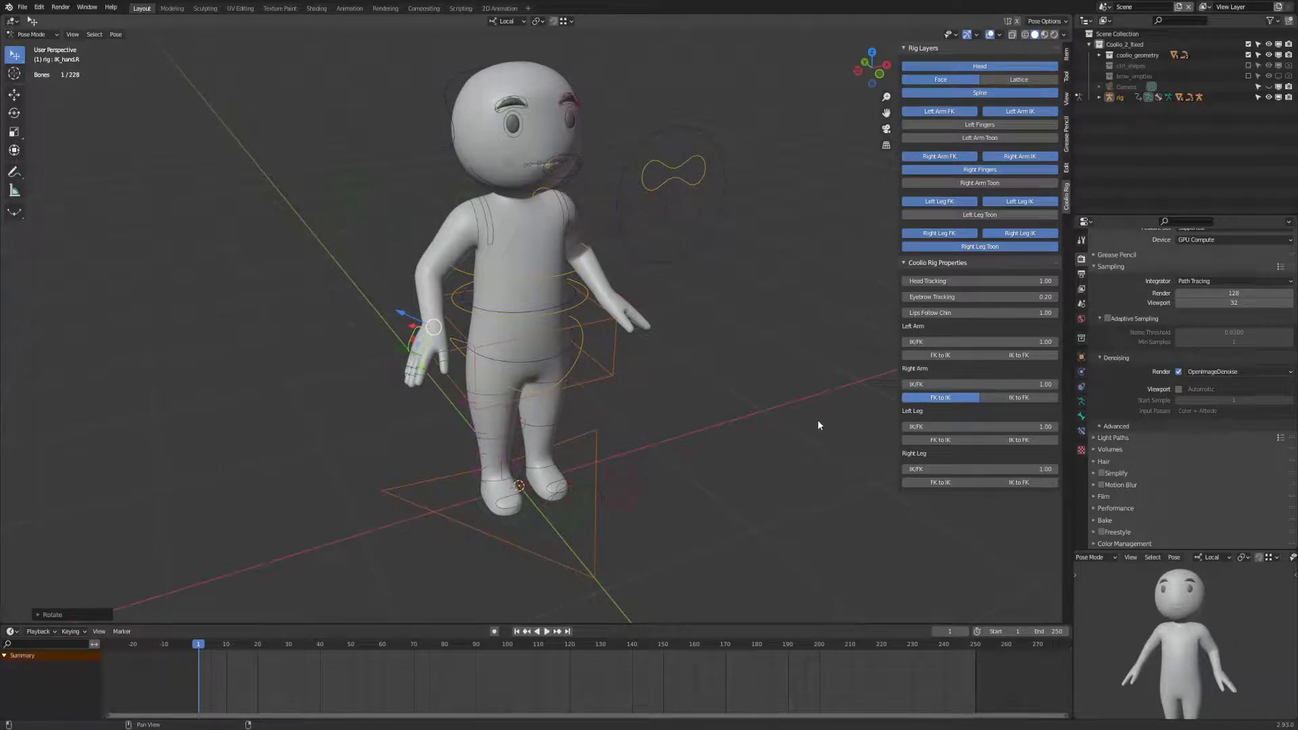
{"action": "left_click", "coordinate": [999, 383]}
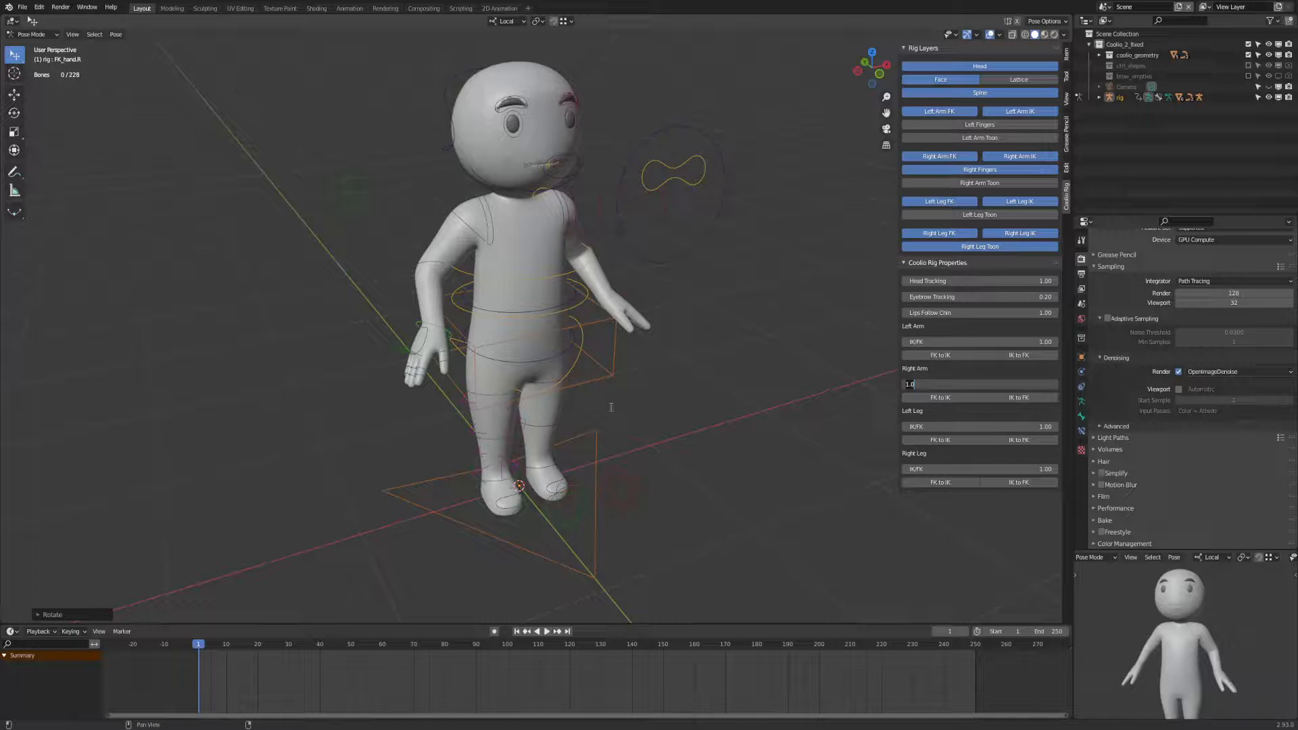
{"action": "key", "text": "Return"}
{"action": "scroll", "coordinate": [560, 391], "scroll_direction": "up", "scroll_amount": 8}
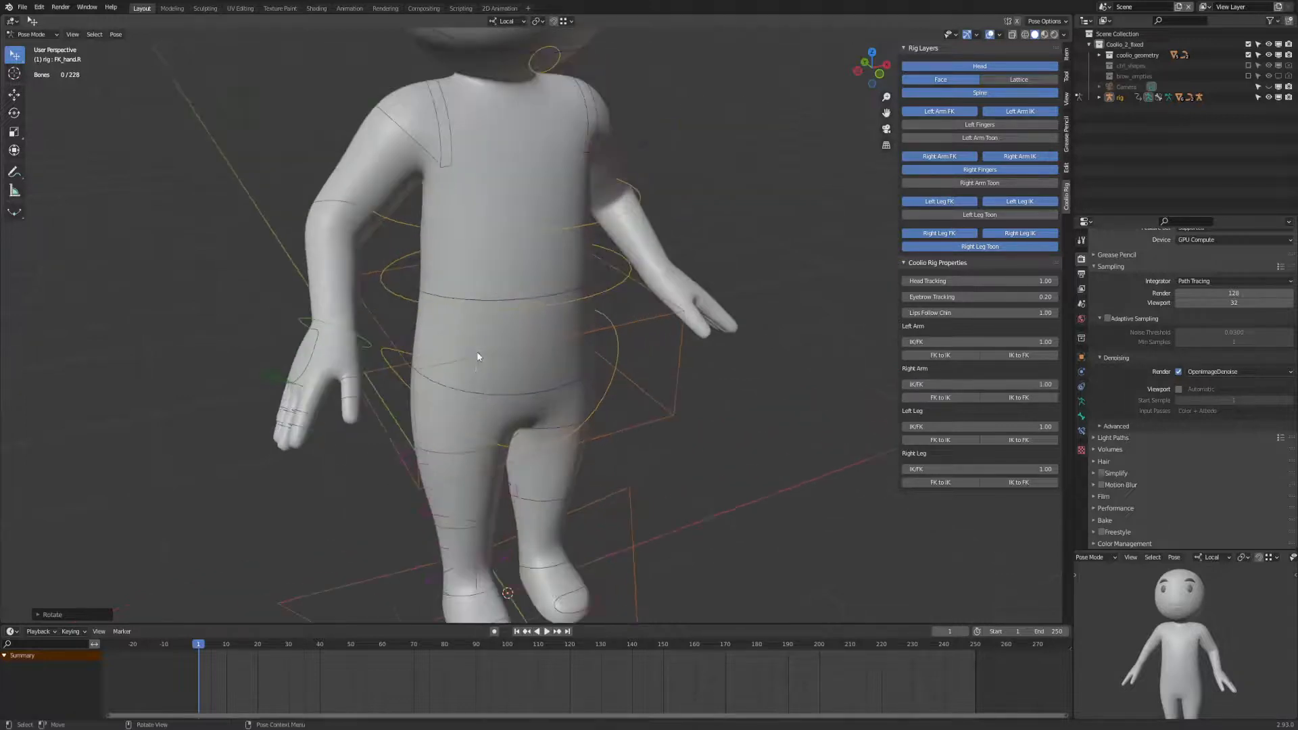
{"action": "scroll", "coordinate": [594, 350], "scroll_direction": "down", "scroll_amount": 7}
{"action": "scroll", "coordinate": [588, 350], "scroll_direction": "up", "scroll_amount": 1}
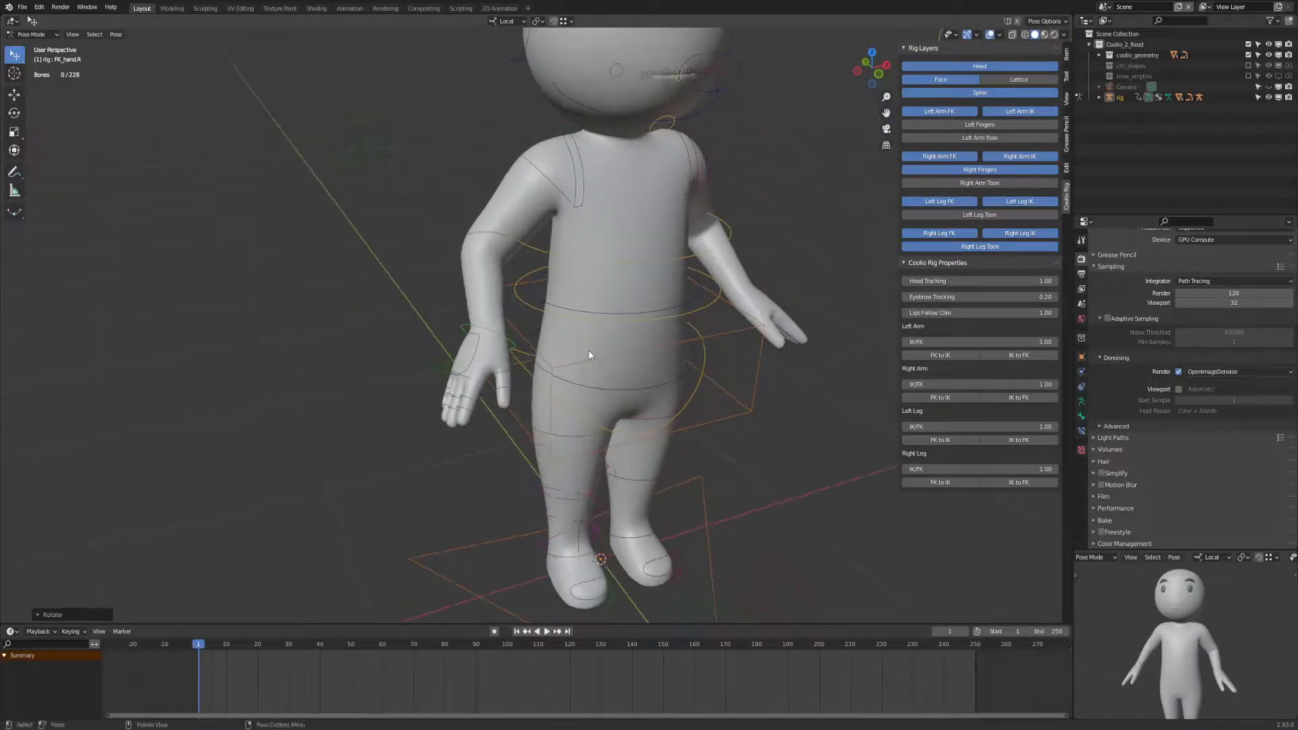
{"action": "left_click", "coordinate": [1013, 383]}
{"action": "type", "text": "0"}
{"action": "key", "text": "Return"}
Switch the right arm's IK/FK value to 1 and back to 0 to compare the two poses up close.
{"action": "middle_click_drag", "start_coordinate": [530, 310], "coordinate": [643, 269]}
{"action": "scroll", "coordinate": [520, 310], "scroll_direction": "up", "scroll_amount": 1}
{"action": "scroll", "coordinate": [628, 300], "scroll_direction": "up", "scroll_amount": 2}
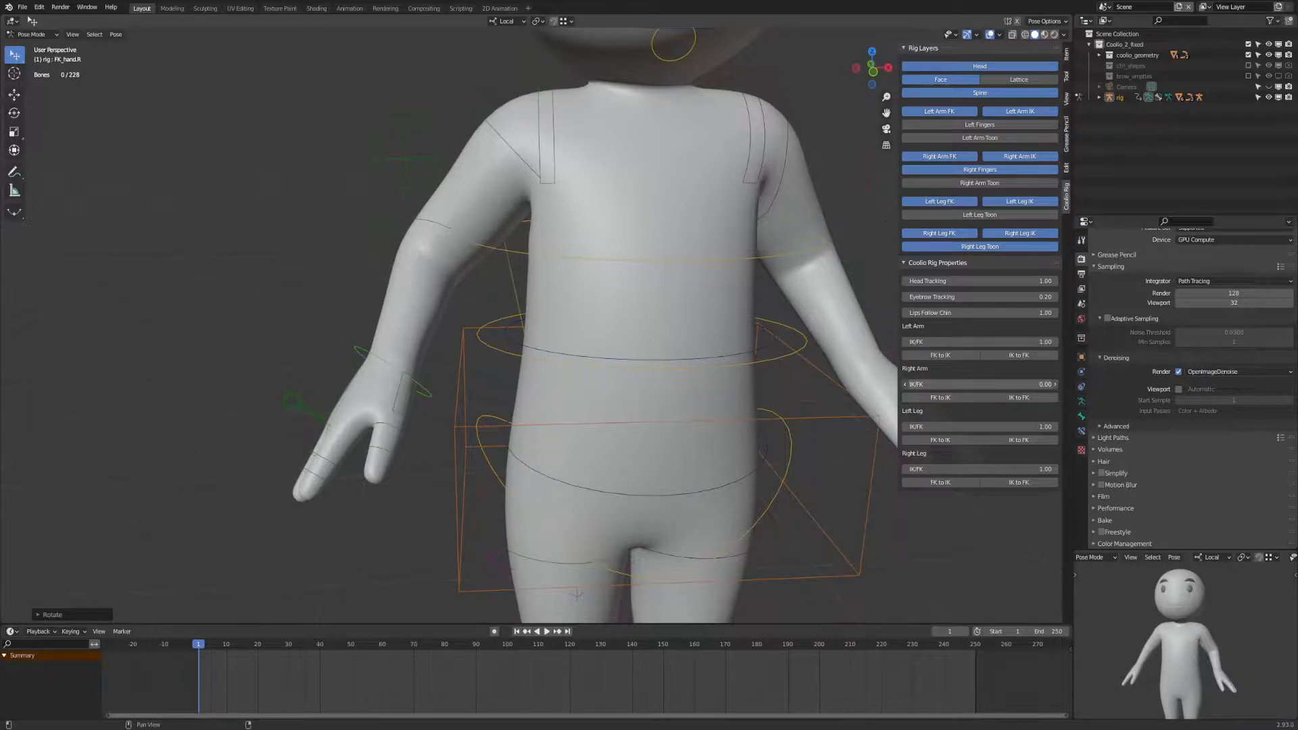
{"action": "left_click", "coordinate": [971, 383]}
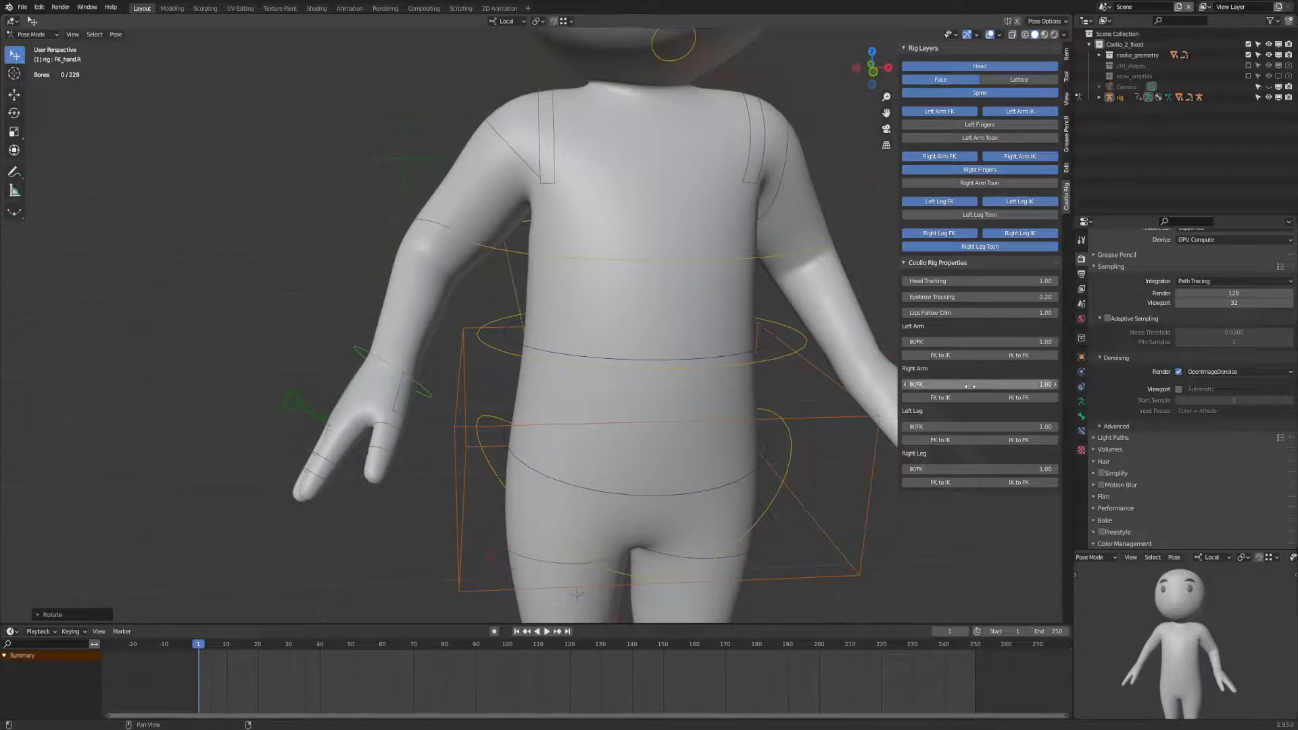
{"action": "key", "text": "Return"}
{"action": "scroll", "coordinate": [791, 415], "scroll_direction": "down", "scroll_amount": 3}
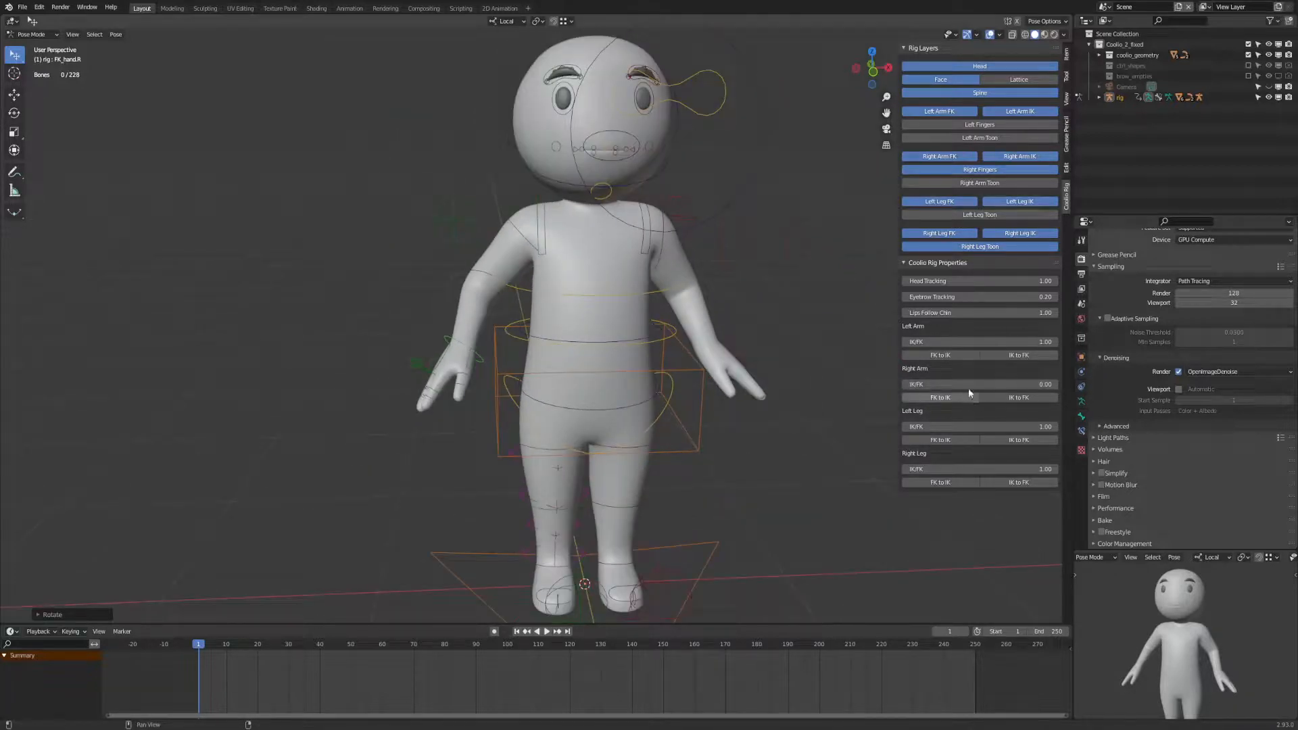
{"action": "left_click_drag", "start_coordinate": [968, 384], "coordinate": [913, 383]}
Clear the rotation and location of all visible rig controls and save the file.
{"action": "key", "text": "alt+r"}
{"action": "key", "text": "alt+g"}
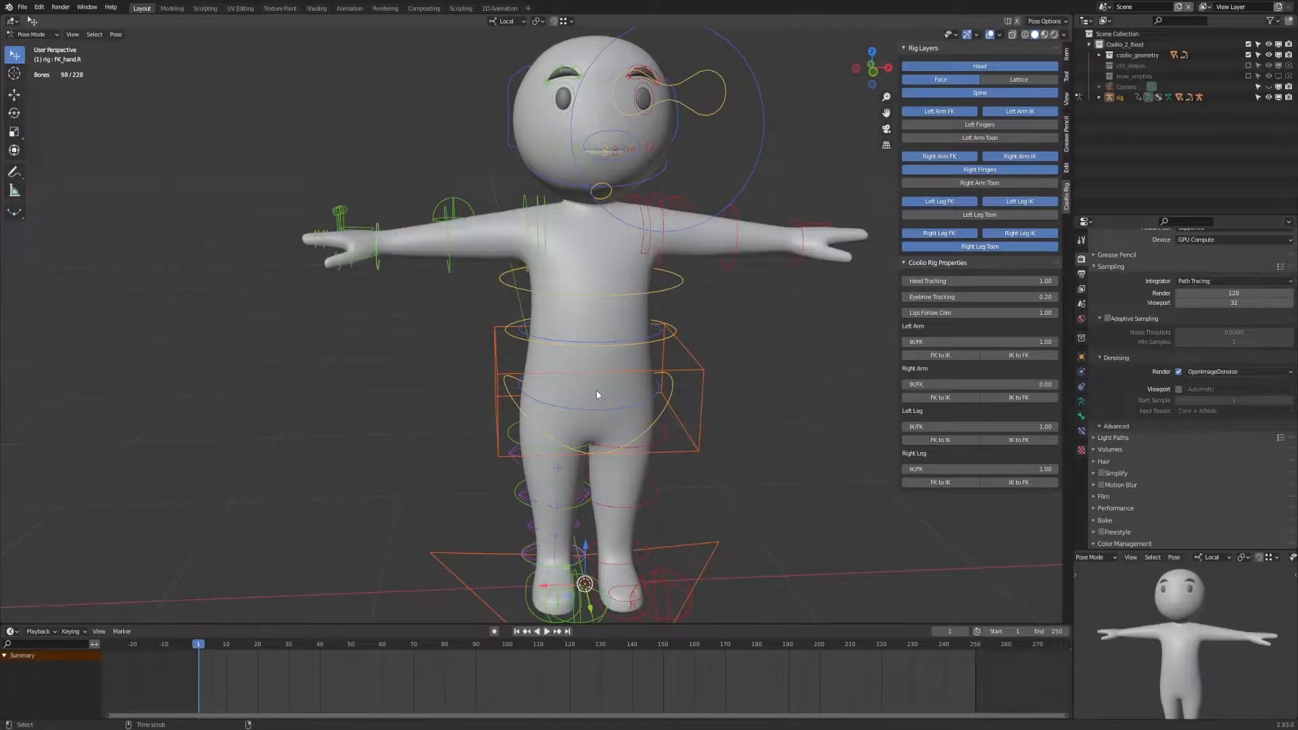
{"action": "key", "text": "ctrl+s"}
Rotate the left bicep FK control about its X axis and try the left arm's IK/FK slider, leaving it at 1.
{"action": "middle_click_drag", "start_coordinate": [706, 447], "coordinate": [672, 462]}
{"action": "left_click", "coordinate": [627, 254]}
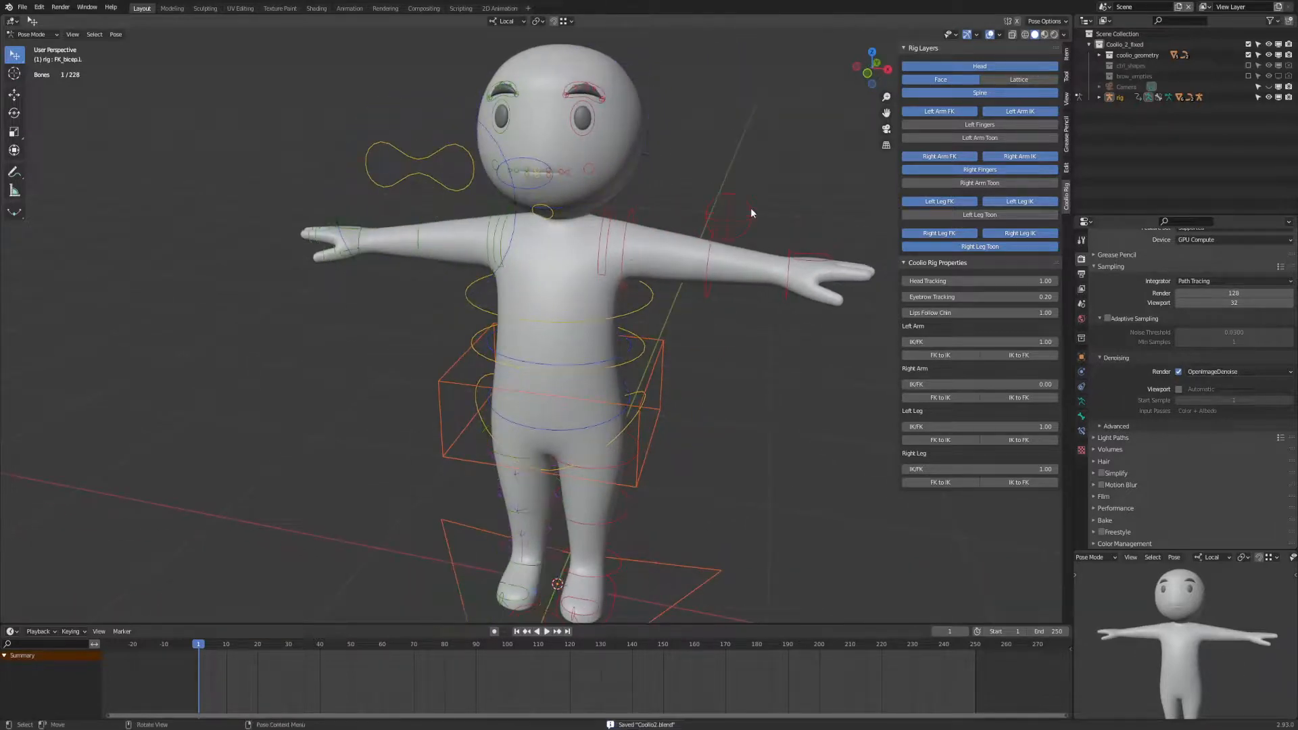
{"action": "key", "text": "r"}
{"action": "key", "text": "x"}
{"action": "left_click", "coordinate": [750, 310]}
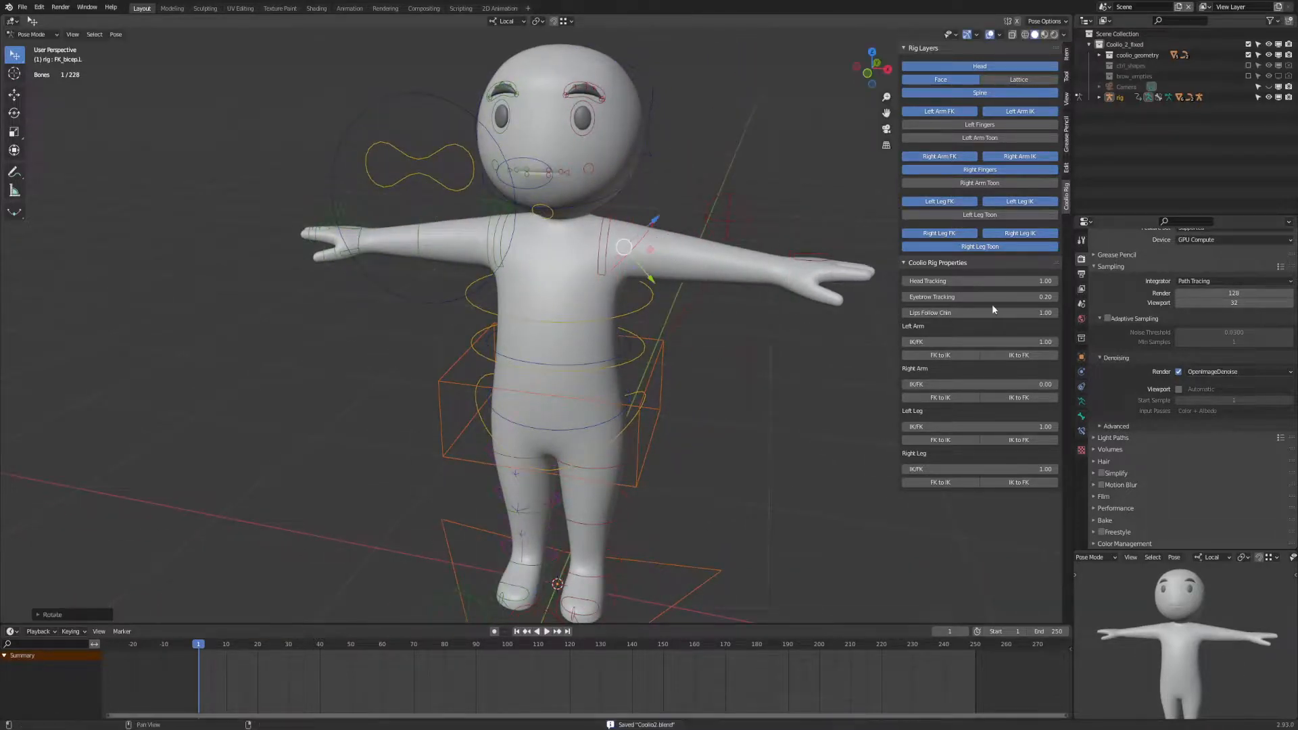
{"action": "left_click_drag", "start_coordinate": [1007, 342], "coordinate": [1055, 342]}
Deselect all rig controls and save the file.
{"action": "key", "text": "a"}
{"action": "middle_click_drag", "start_coordinate": [796, 469], "coordinate": [472, 500]}
{"action": "key", "text": "alt+a"}
{"action": "key", "text": "ctrl+s"}
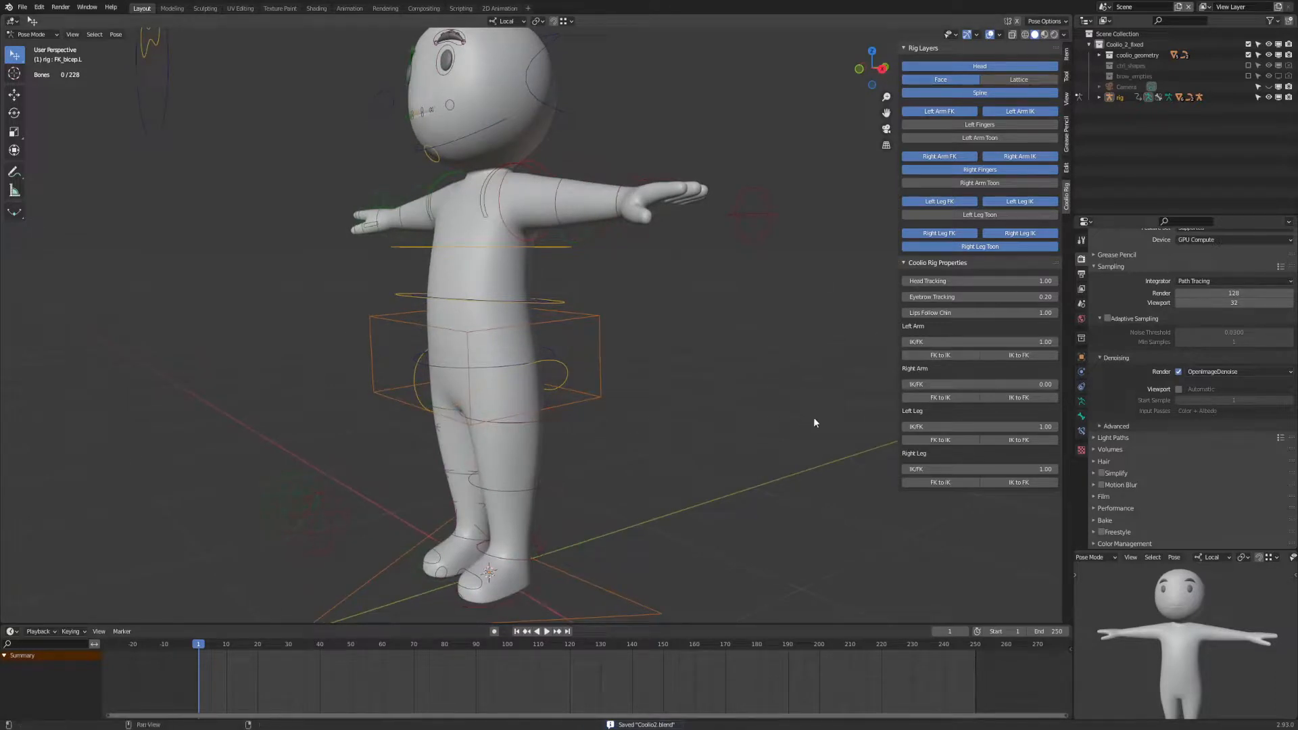
{"action": "middle_click_drag", "start_coordinate": [814, 424], "coordinate": [599, 481]}
{"action": "key", "text": "a"}
{"action": "key", "text": "alt+a"}
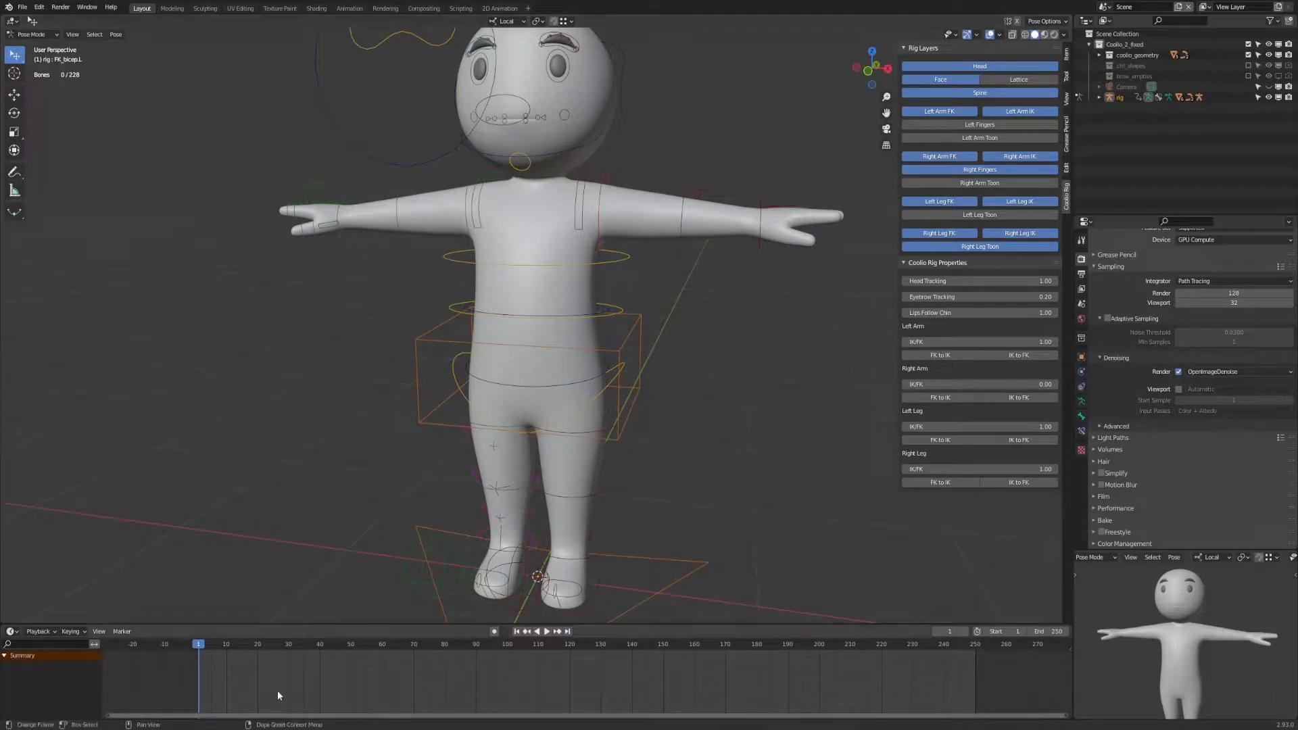
{"action": "scroll", "coordinate": [838, 367], "scroll_direction": "down", "scroll_amount": 7}
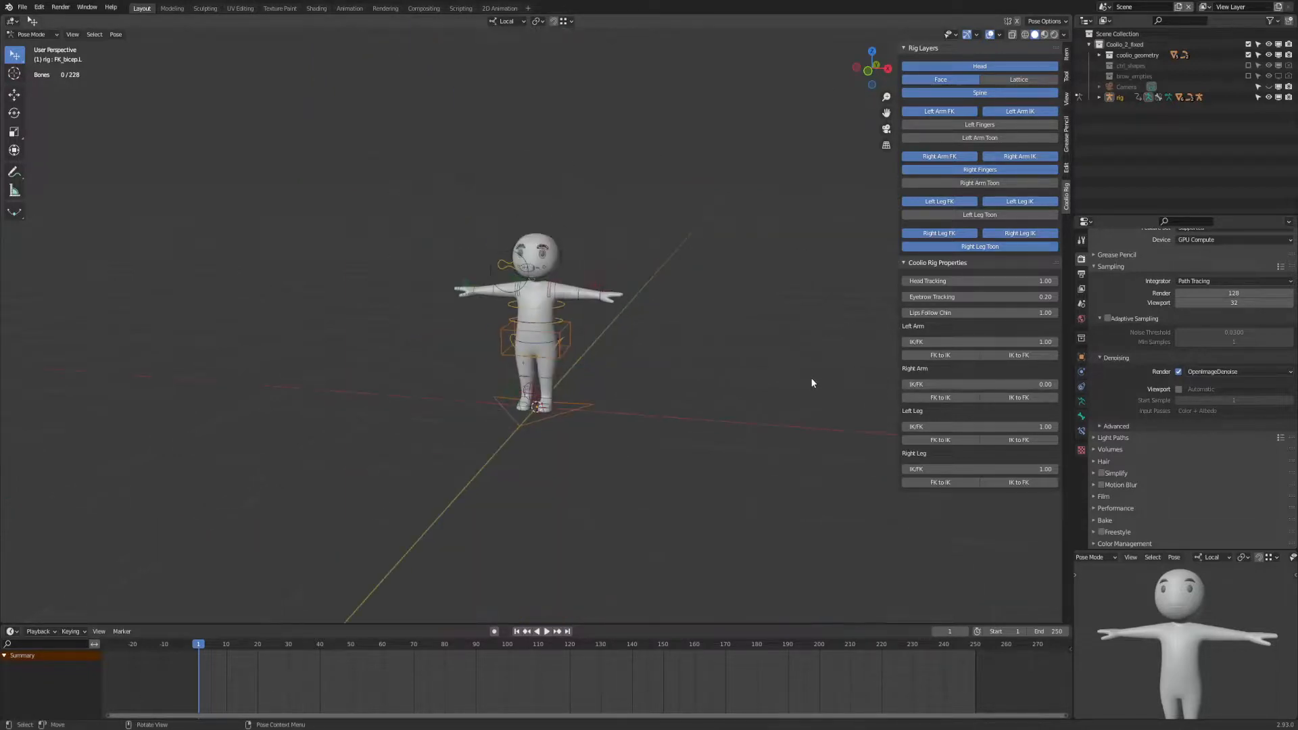
{"action": "middle_click_drag", "start_coordinate": [810, 377], "coordinate": [768, 388]}
{"action": "scroll", "coordinate": [703, 396], "scroll_direction": "up", "scroll_amount": 4}
{"action": "middle_click_drag", "start_coordinate": [727, 483], "coordinate": [719, 541]}
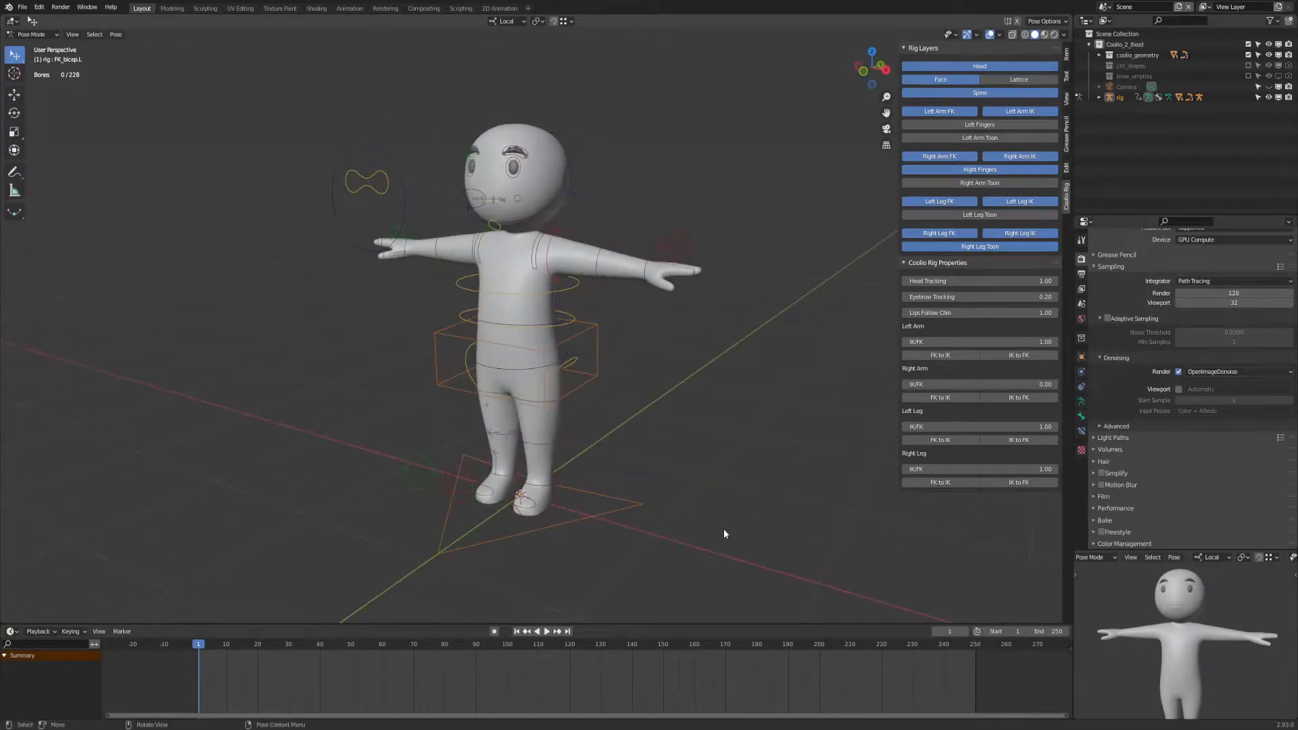